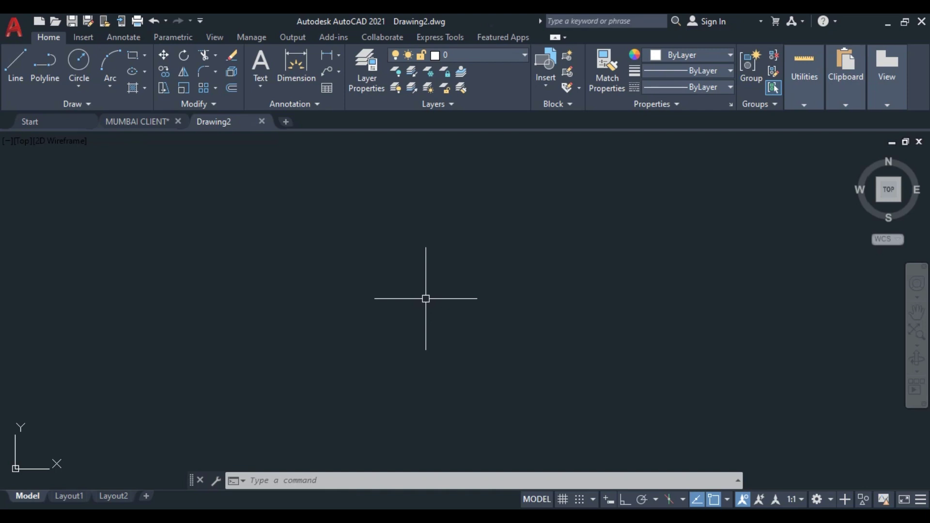
# Configure the drawing units to Architectural length with 0'-0 1/2" precision and Inches as the insertion scale.
pyautogui.write('UN')
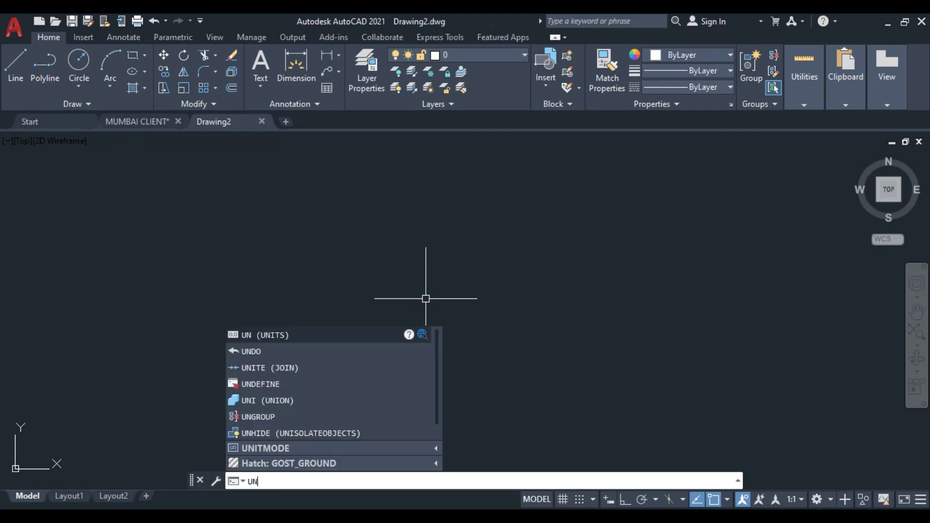
pyautogui.press('Return')
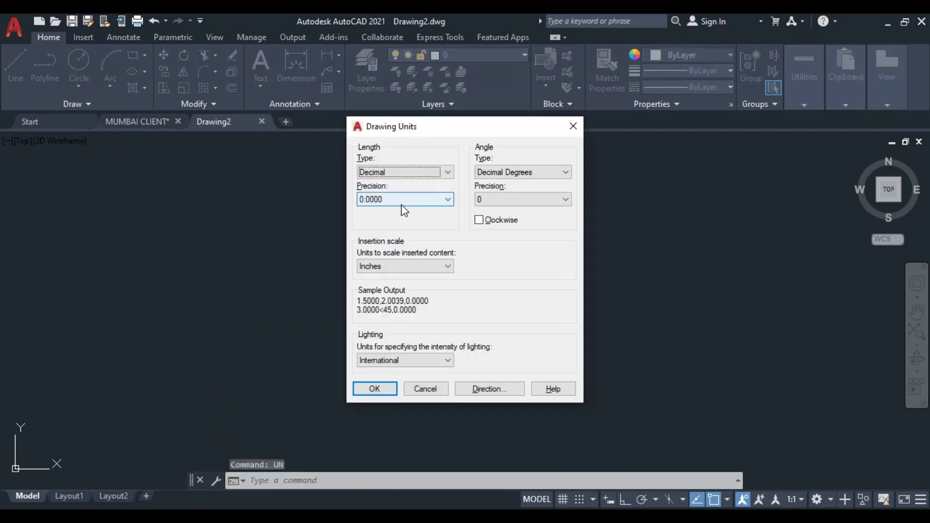
pyautogui.click(446, 173)
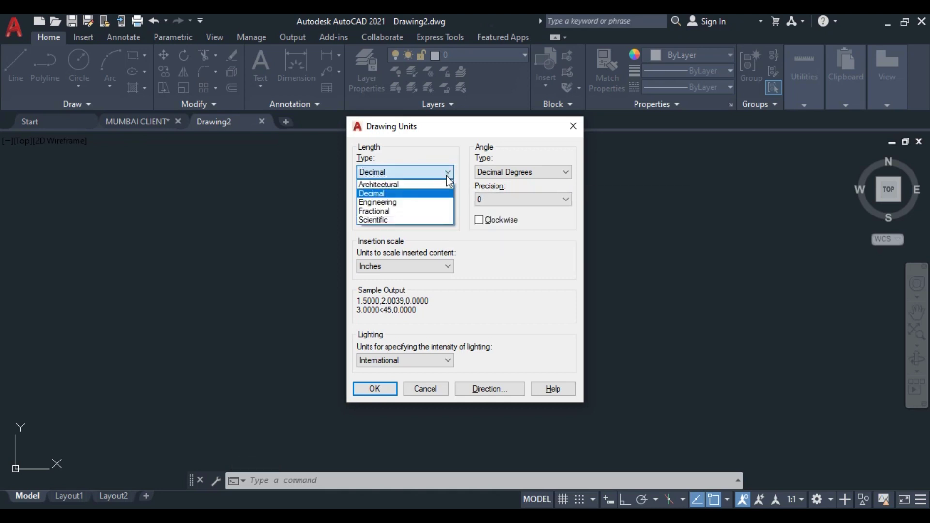
pyautogui.click(401, 185)
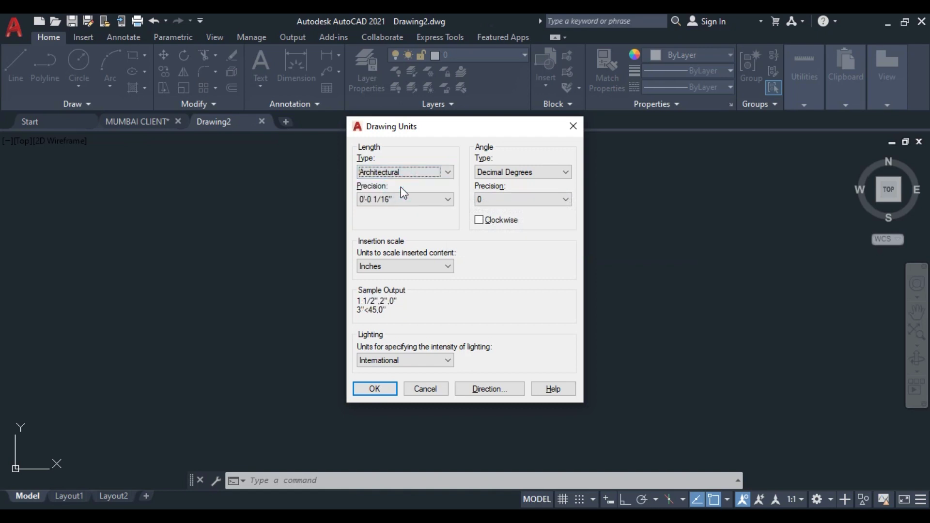
pyautogui.click(444, 200)
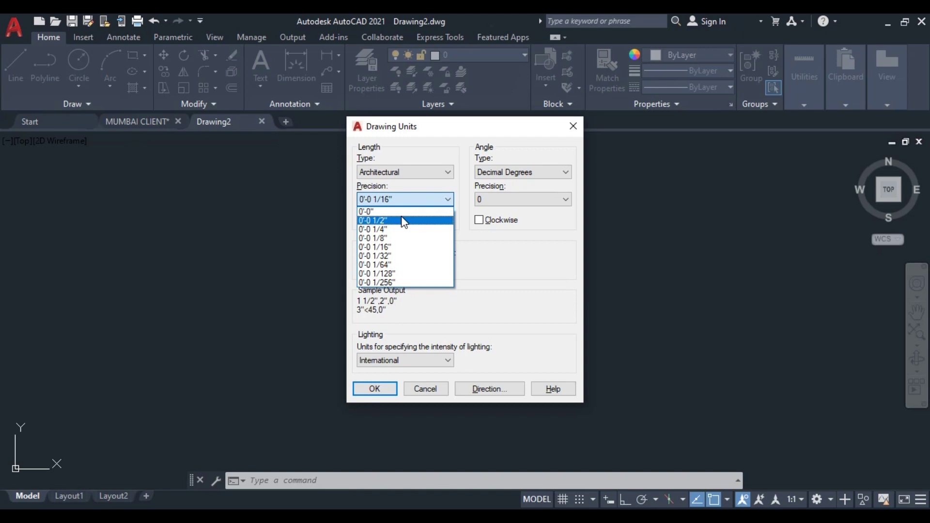
pyautogui.click(404, 221)
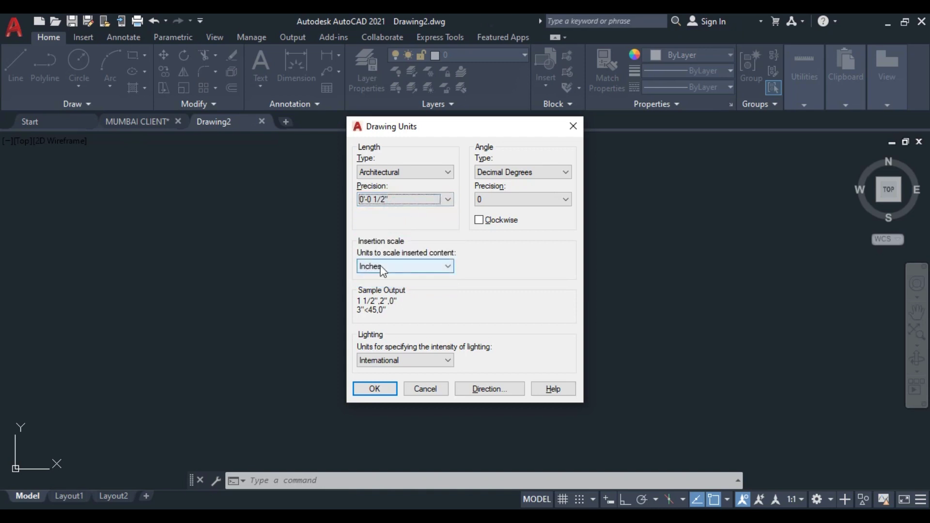
pyautogui.moveTo(399, 274)
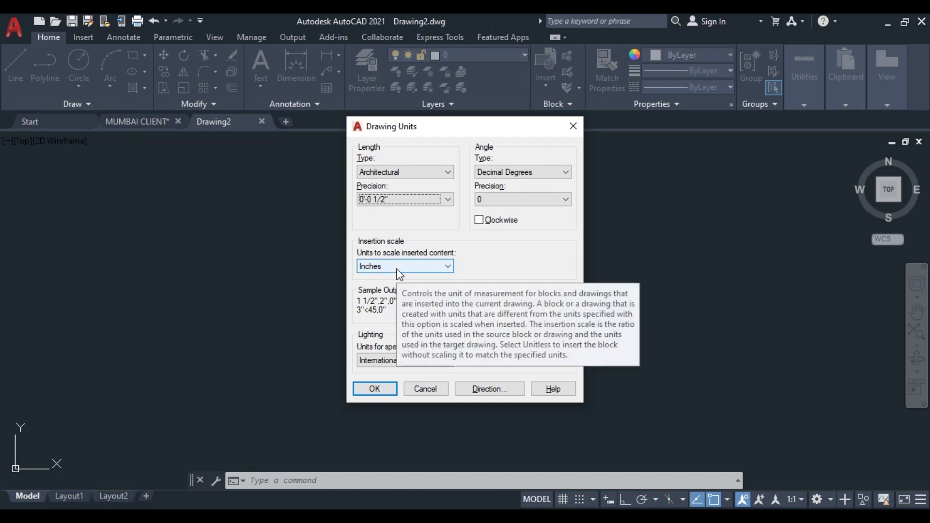
pyautogui.click(448, 267)
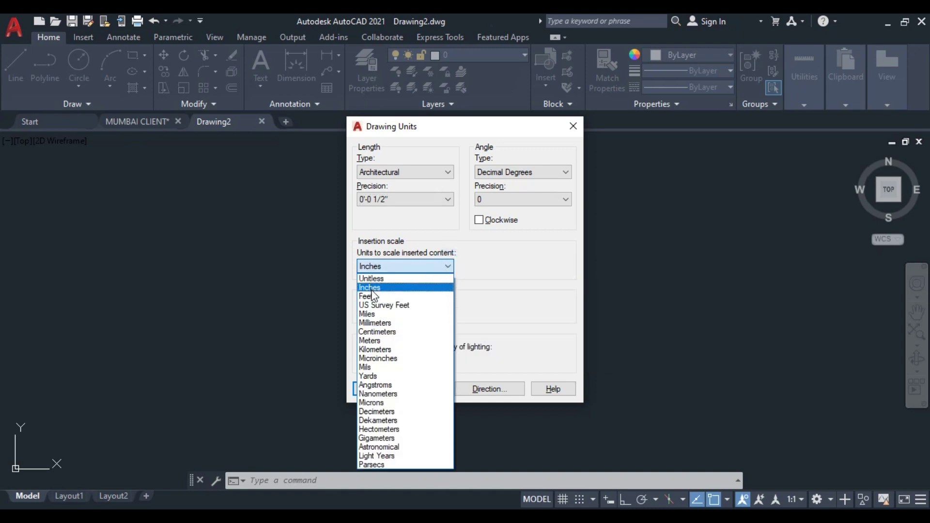
pyautogui.click(371, 288)
pyautogui.click(371, 389)
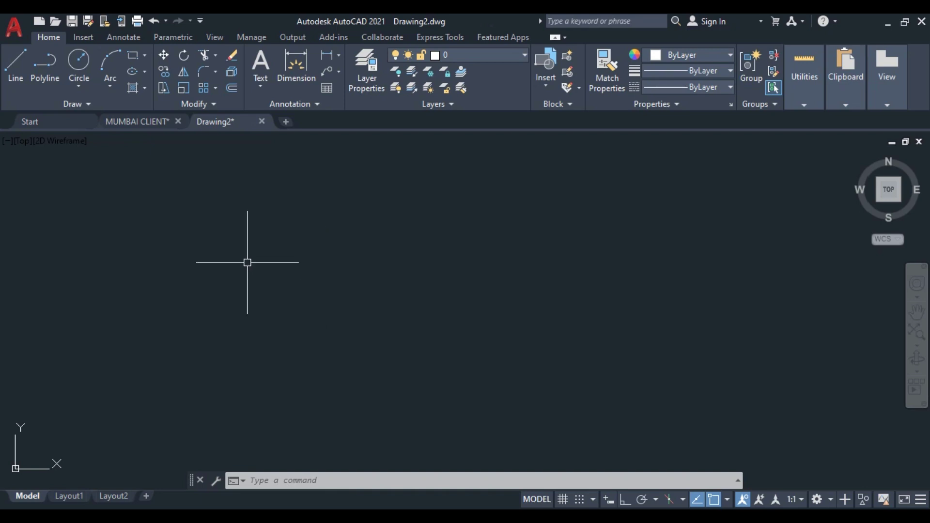
# Draw a 33' horizontal line to the right with ortho mode turned on.
pyautogui.click(18, 63)
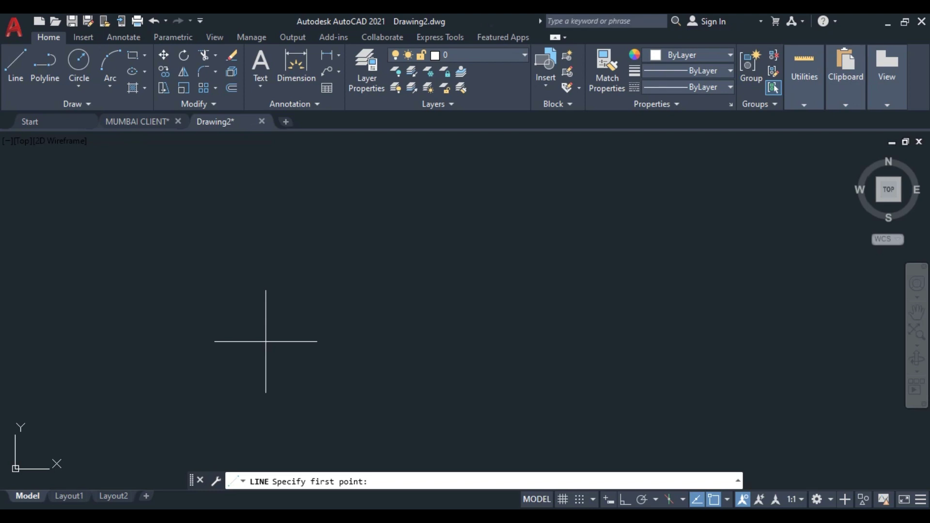
pyautogui.click(240, 375)
pyautogui.click(623, 499)
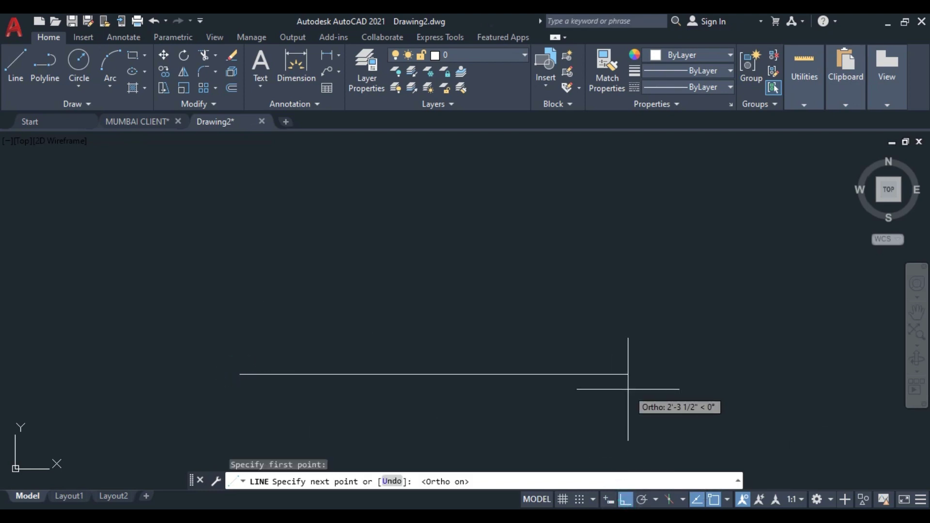
pyautogui.write("33'")
pyautogui.press('Return')
pyautogui.moveTo(627, 389); pyautogui.dragTo(627, 376, button='middle')
pyautogui.moveTo(698, 270); pyautogui.dragTo(674, 268, button='middle')
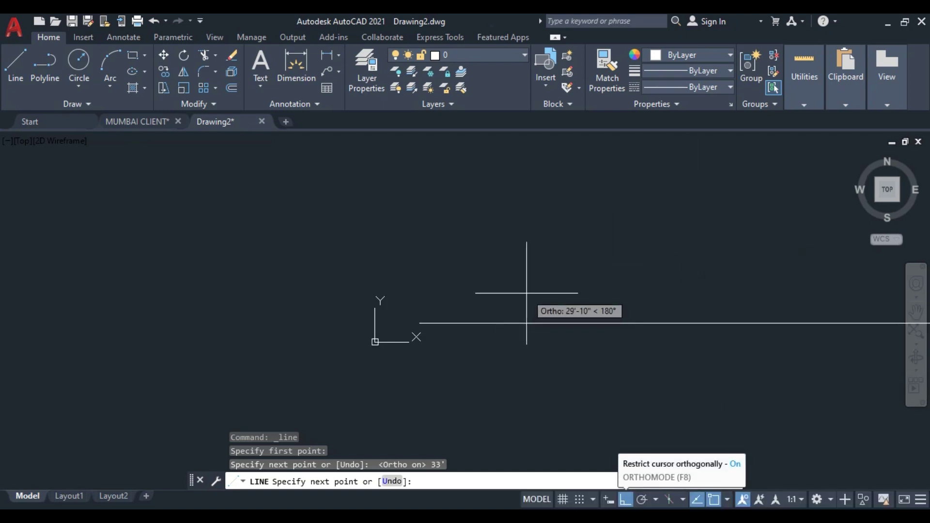
pyautogui.press('Escape')
pyautogui.scroll(-2, 525, 290)
pyautogui.moveTo(525, 290); pyautogui.dragTo(318, 311, button='middle')
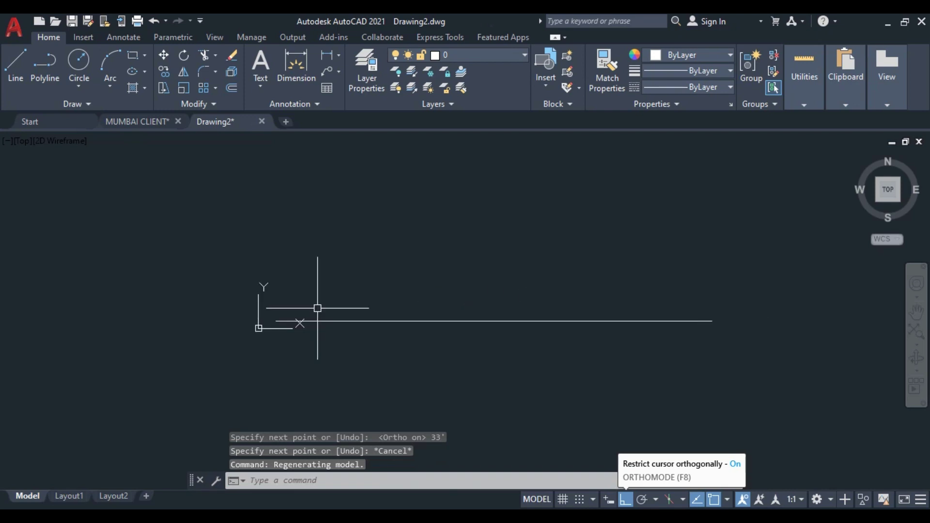
# Turn off showing the UCS icon at the origin.
pyautogui.rightClick(259, 331)
pyautogui.moveTo(300, 320)
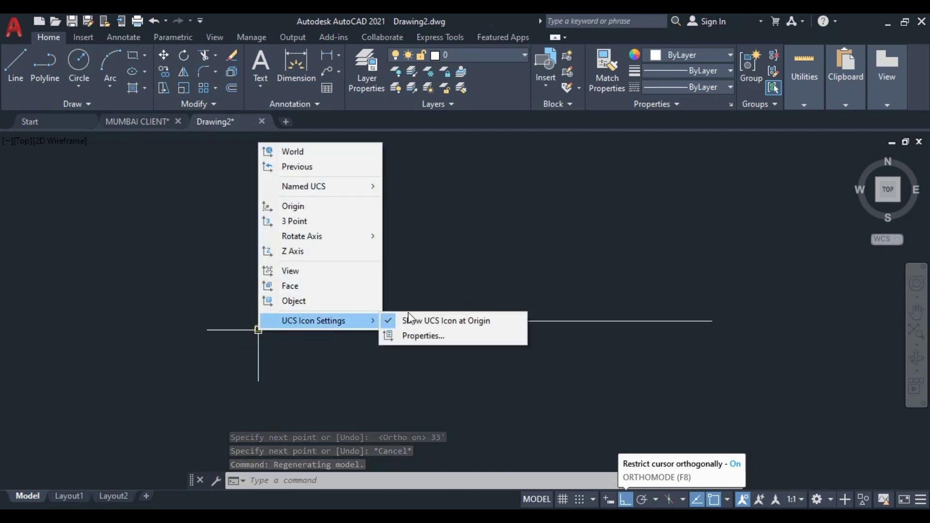
pyautogui.click(436, 320)
pyautogui.scroll(-1, 539, 266)
pyautogui.moveTo(540, 266); pyautogui.dragTo(451, 326, button='middle')
pyautogui.scroll(2, 429, 351)
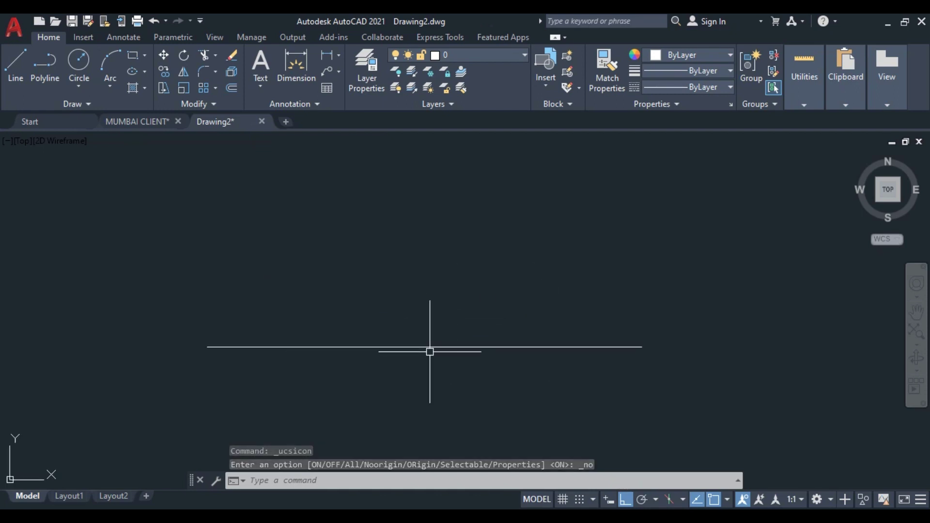
pyautogui.click(15, 66)
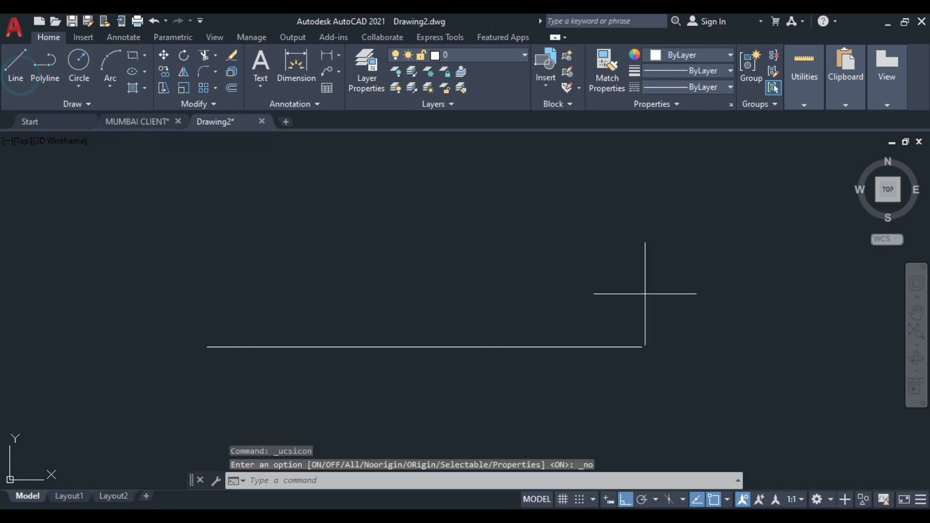
pyautogui.click(636, 344)
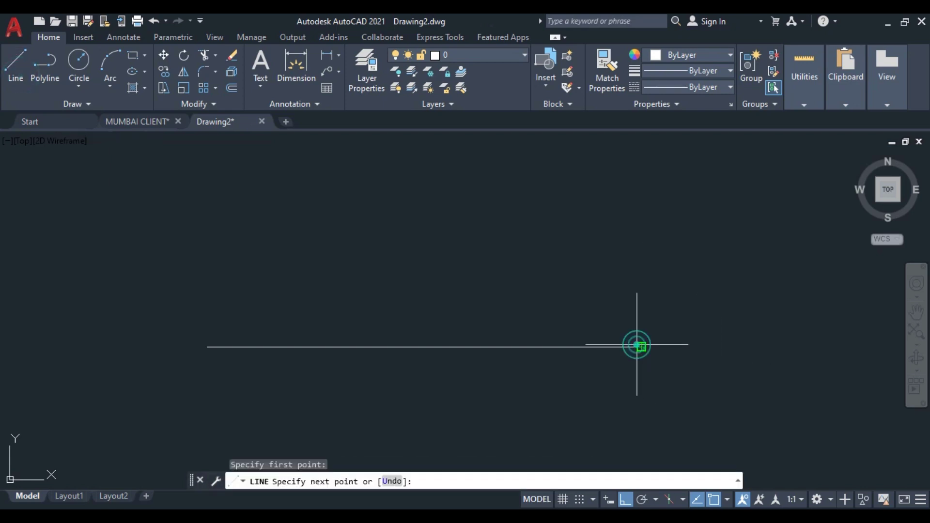
pyautogui.press('Escape')
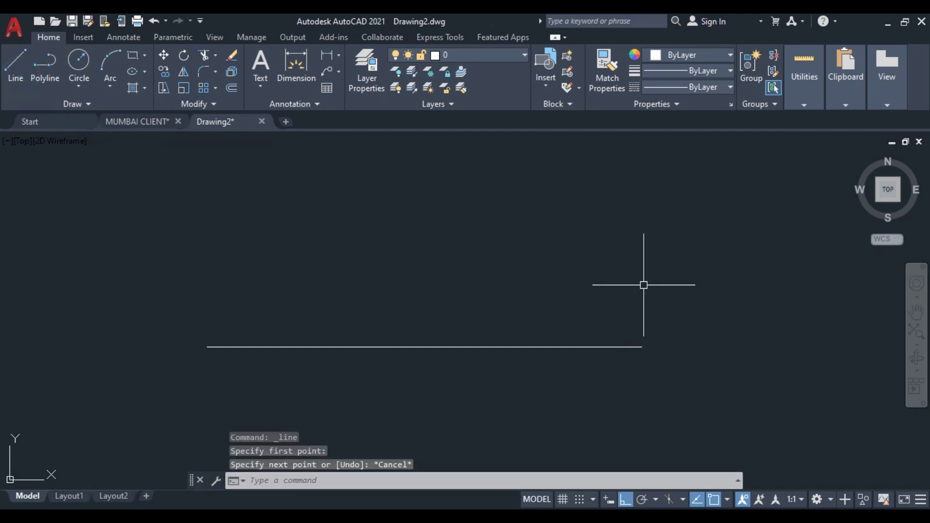
# Draw a 29' vertical line upward from the right end of the horizontal line.
pyautogui.click(20, 68)
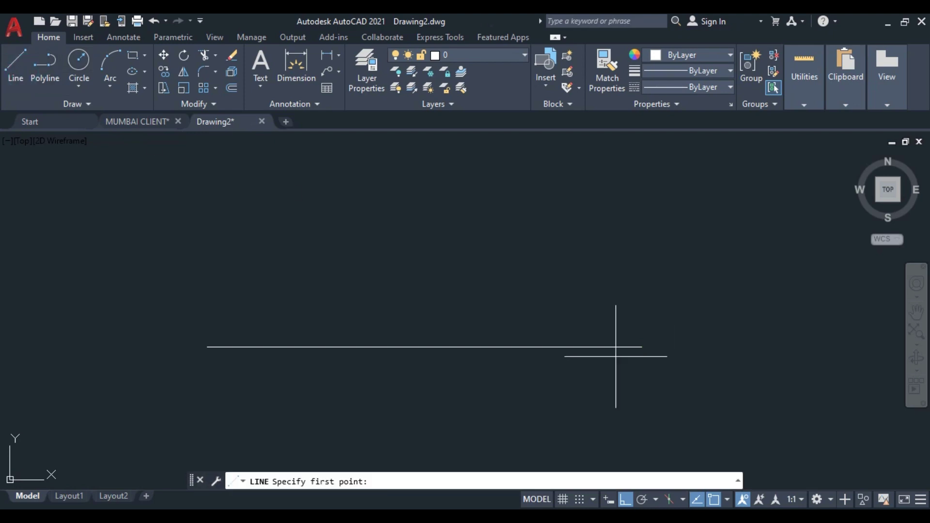
pyautogui.click(642, 347)
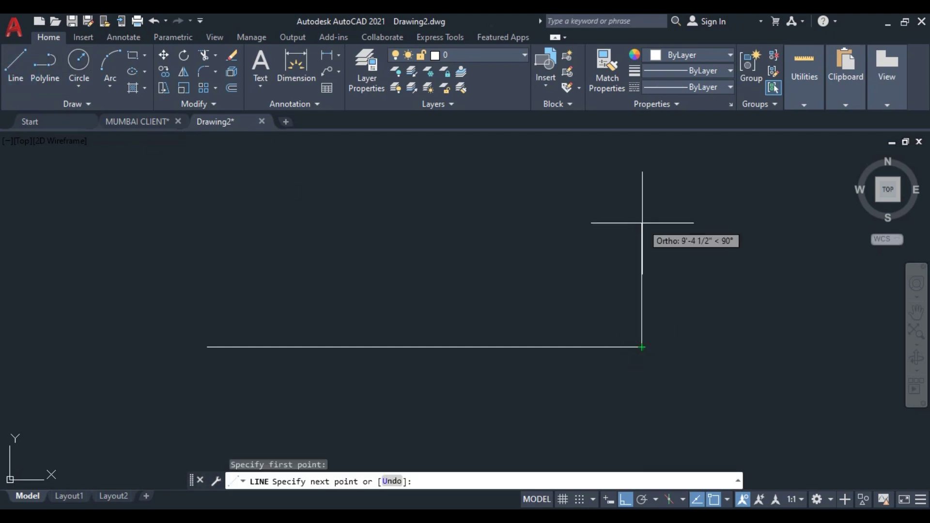
pyautogui.write("29'")
pyautogui.press('Return')
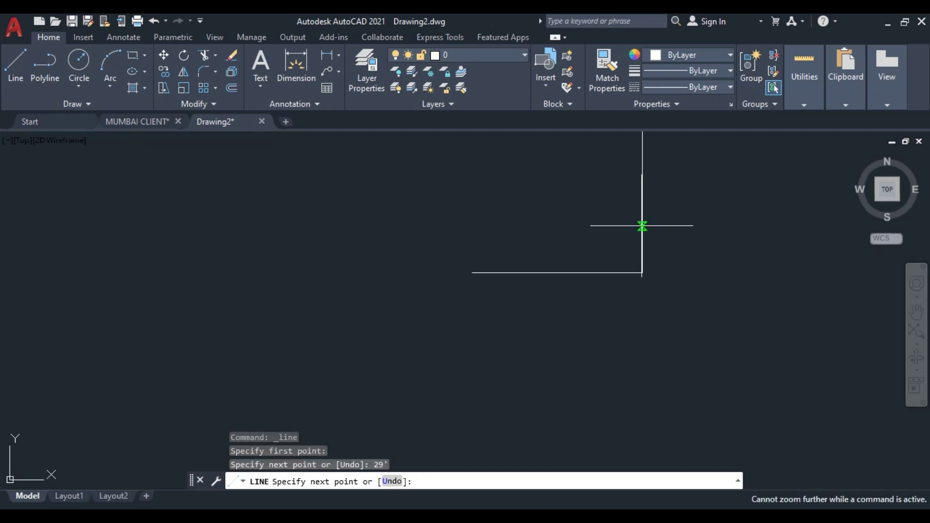
# Continue with a 33' line to the left and close the rectangle at the bottom line's left end.
pyautogui.scroll(-3, 640, 289)
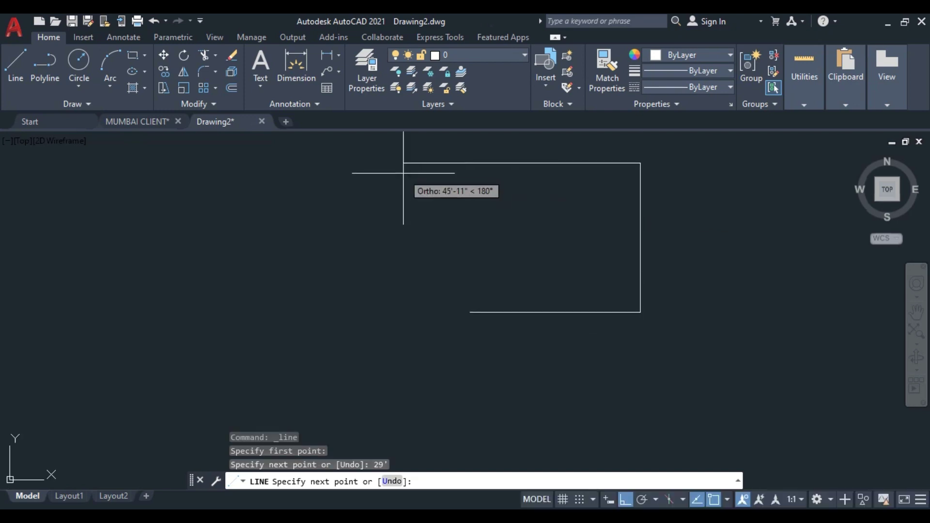
pyautogui.write("33'")
pyautogui.press('Return')
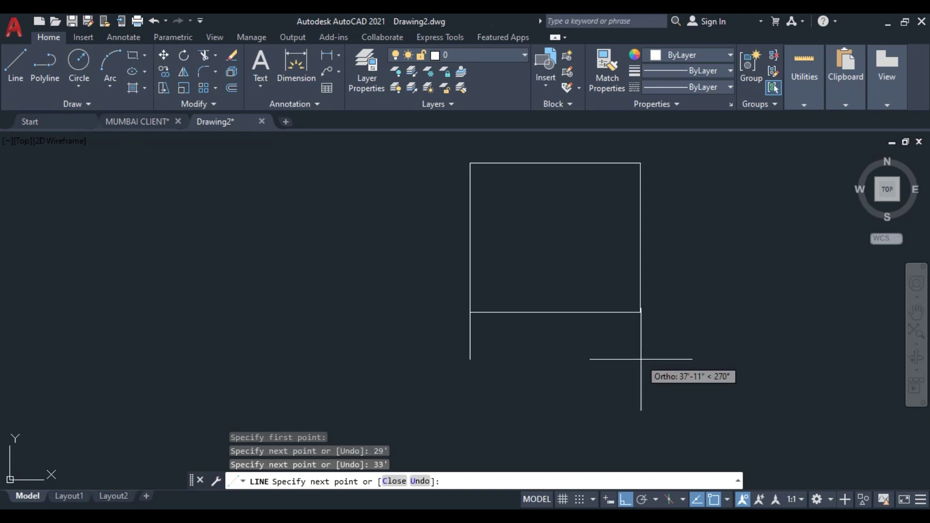
pyautogui.click(469, 312)
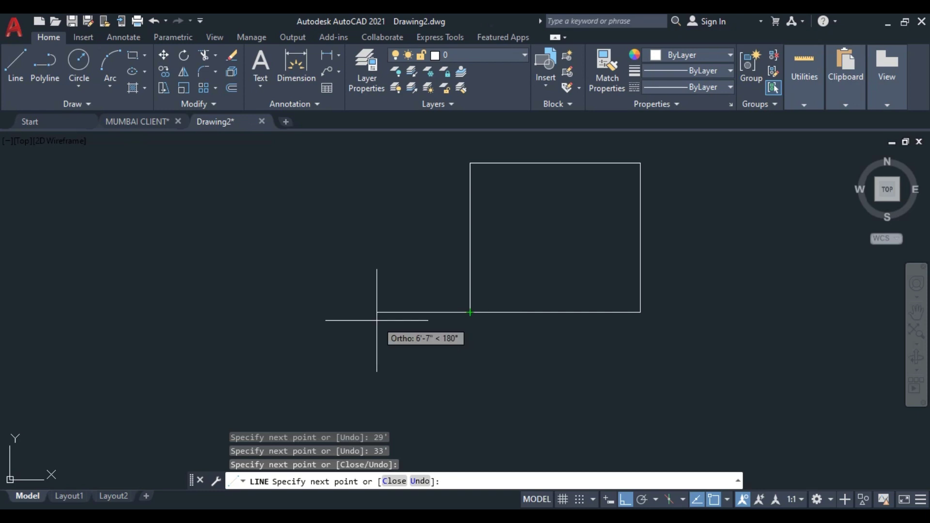
pyautogui.press('Escape')
pyautogui.moveTo(499, 215); pyautogui.dragTo(432, 249, button='middle')
pyautogui.scroll(2, 510, 251)
pyautogui.moveTo(511, 251); pyautogui.dragTo(501, 266, button='middle')
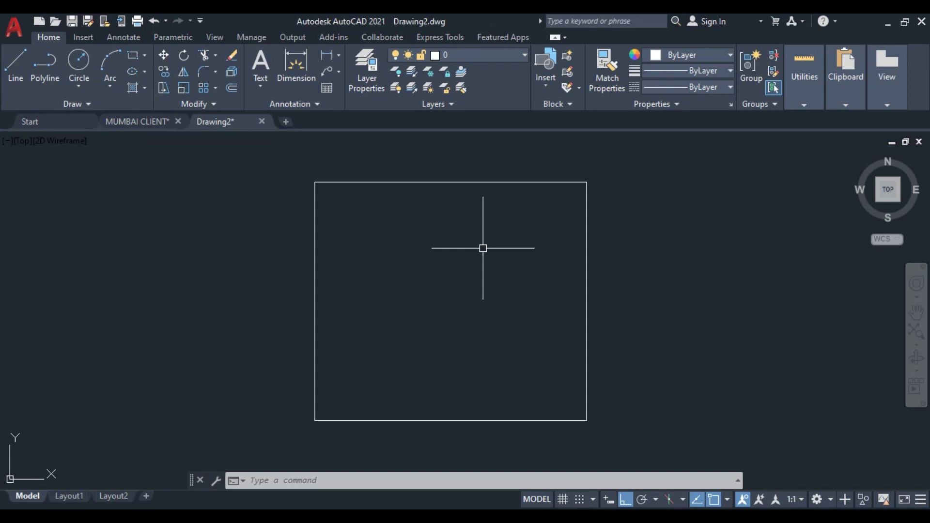
# Offset the rectangle's right side 9" inward.
pyautogui.write('o')
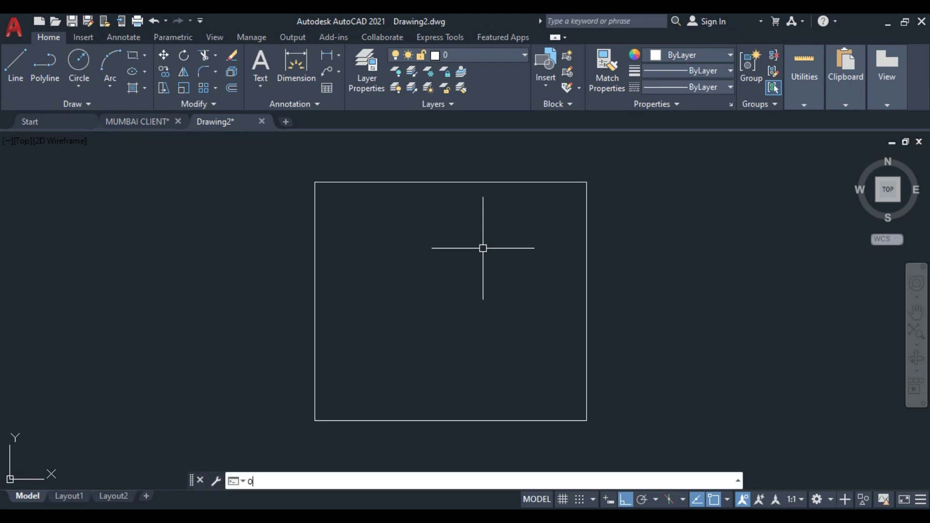
pyautogui.press('Return')
pyautogui.write('9')
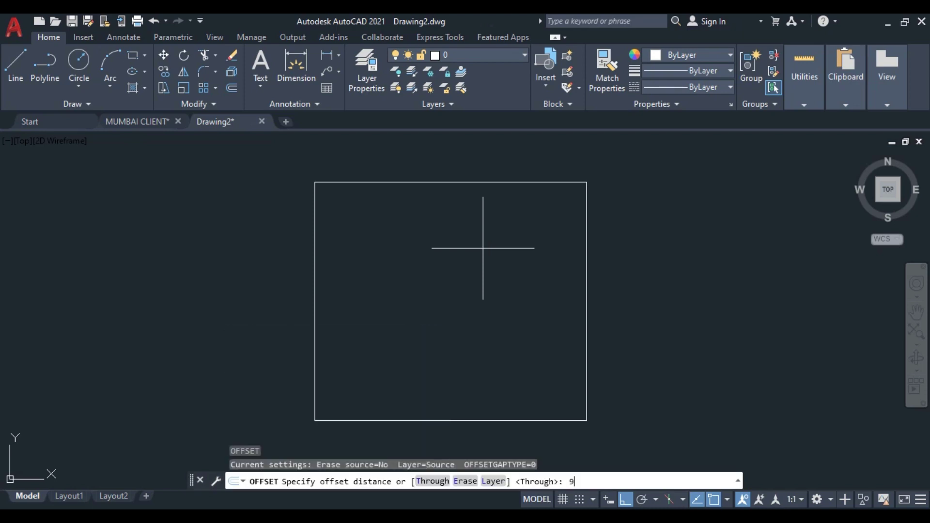
pyautogui.write('"')
pyautogui.press('Return')
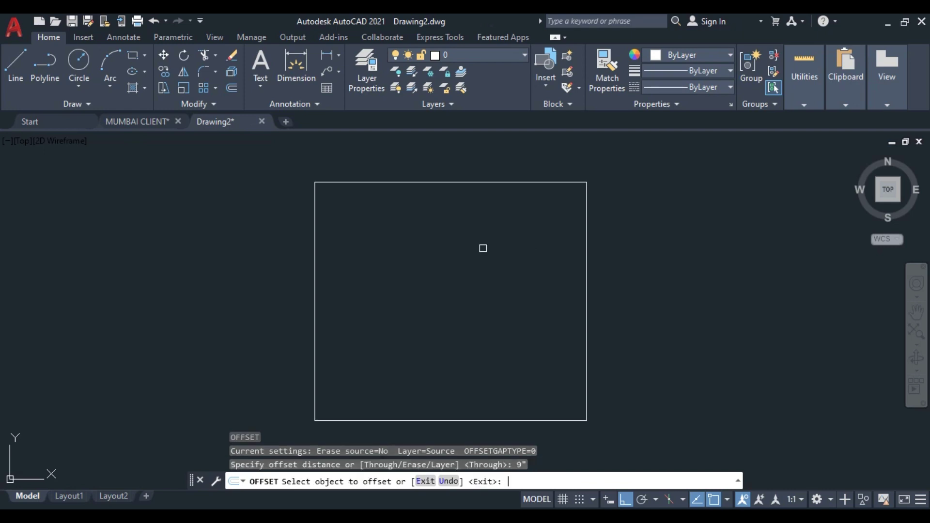
pyautogui.scroll(1, 506, 245)
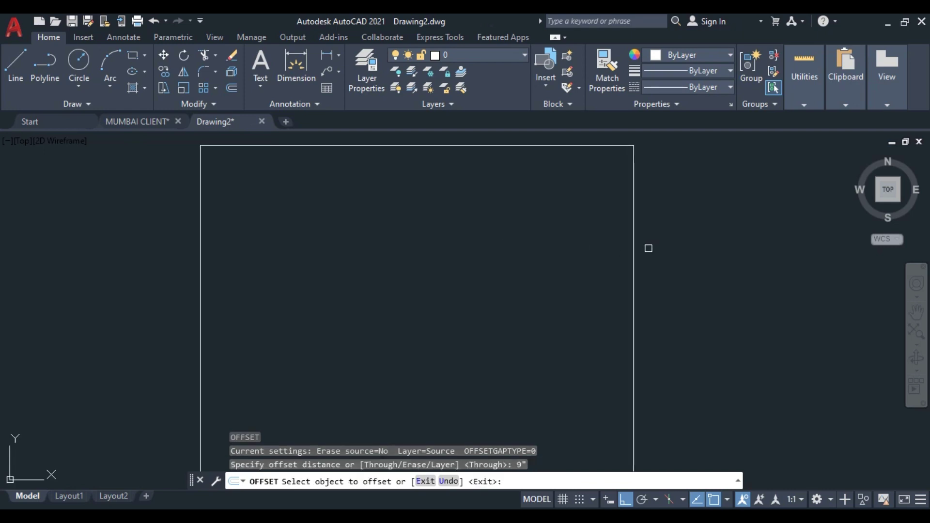
pyautogui.click(633, 243)
pyautogui.click(573, 255)
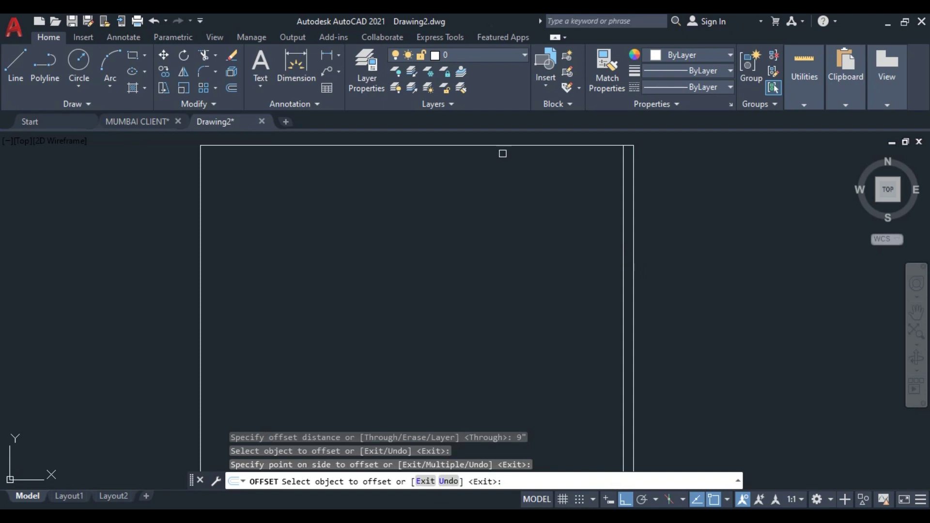
# Offset the top, left and bottom sides of the rectangle inward by the same 9" distance.
pyautogui.click(498, 145)
pyautogui.click(494, 205)
pyautogui.click(200, 242)
pyautogui.click(317, 241)
pyautogui.scroll(-1, 317, 241)
pyautogui.moveTo(315, 239); pyautogui.dragTo(315, 208, button='middle')
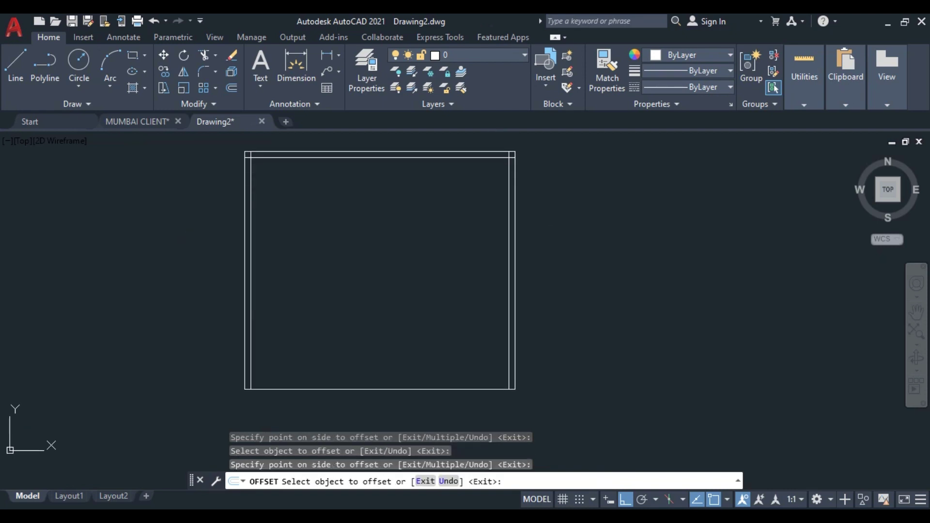
pyautogui.click(368, 386)
pyautogui.click(353, 257)
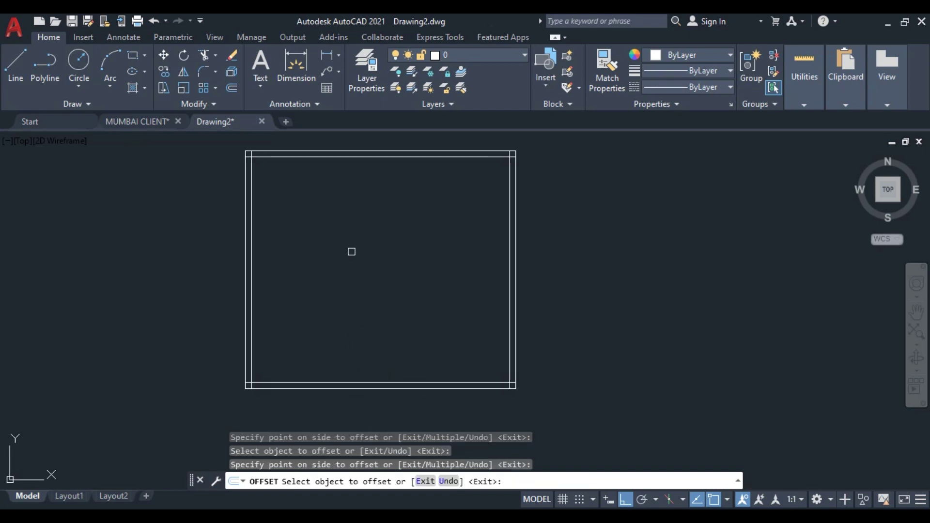
pyautogui.press('Escape')
# Trim the overlapping ends of the inner wall lines at the rectangle's top-right corner.
pyautogui.moveTo(493, 174); pyautogui.dragTo(493, 213, button='middle')
pyautogui.scroll(4, 494, 214)
pyautogui.scroll(2, 533, 194)
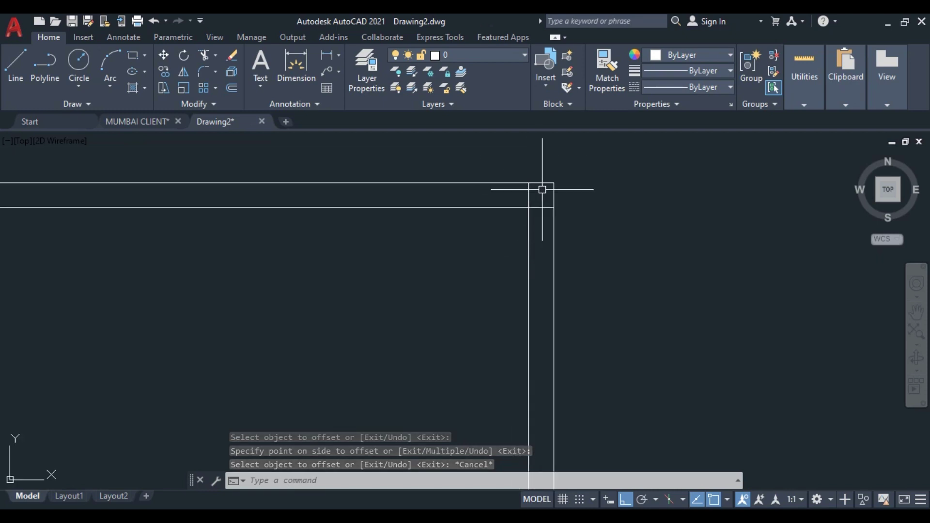
pyautogui.scroll(-4, 491, 205)
pyautogui.write('tr')
pyautogui.press('Return')
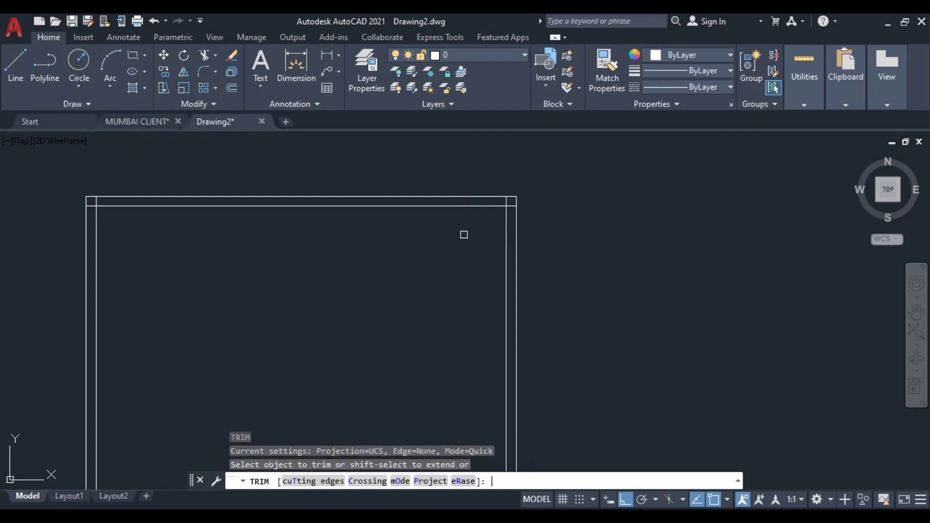
pyautogui.scroll(4, 521, 190)
pyautogui.moveTo(475, 279); pyautogui.dragTo(457, 236)
pyautogui.scroll(-4, 458, 237)
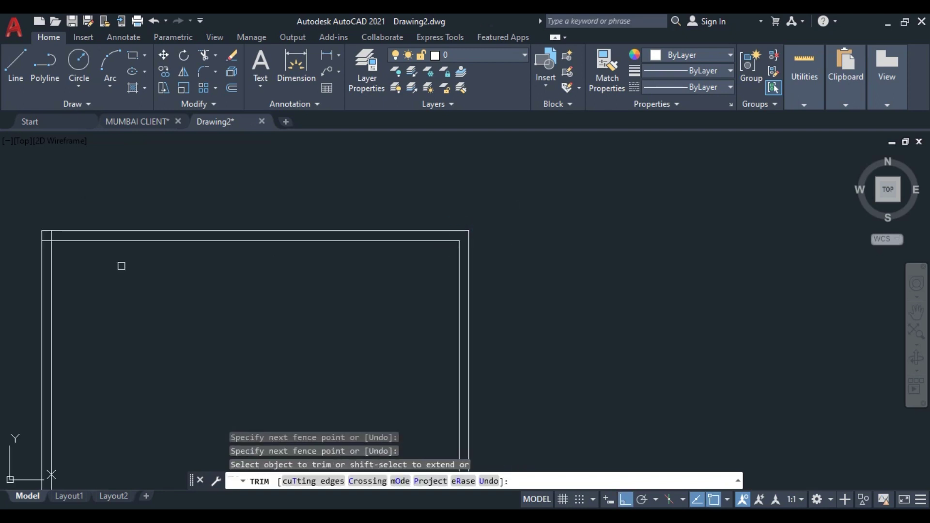
# Trim the overlapping ends of the inner wall lines at the rectangle's top-left corner.
pyautogui.scroll(5, 221, 211)
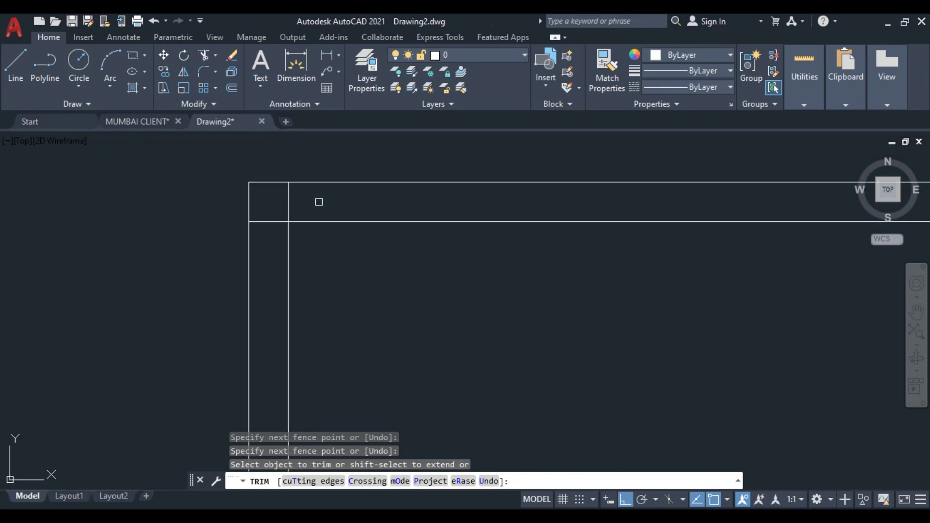
pyautogui.click(291, 191)
pyautogui.click(268, 212)
pyautogui.click(271, 239)
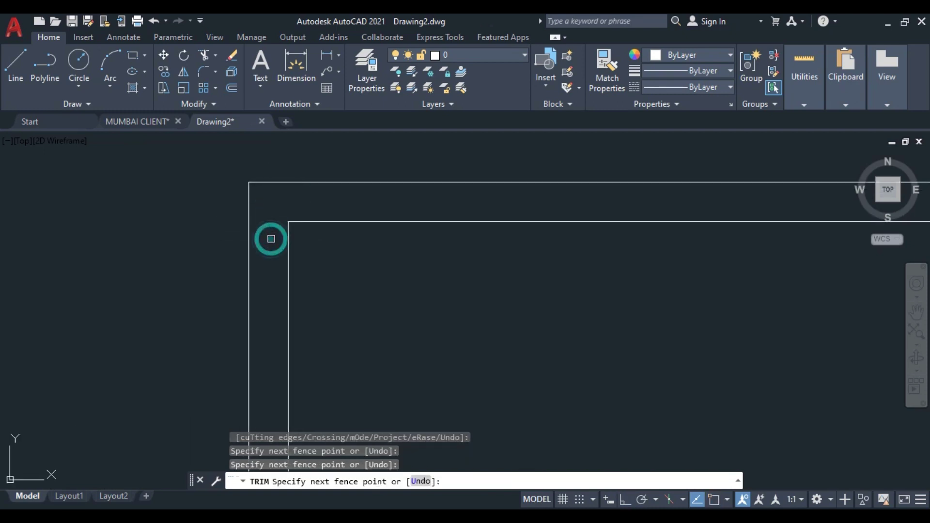
pyautogui.press('Return')
# Trim the overlapping ends of the inner wall lines at the rectangle's bottom-left corner.
pyautogui.scroll(-5, 388, 327)
pyautogui.scroll(5, 397, 312)
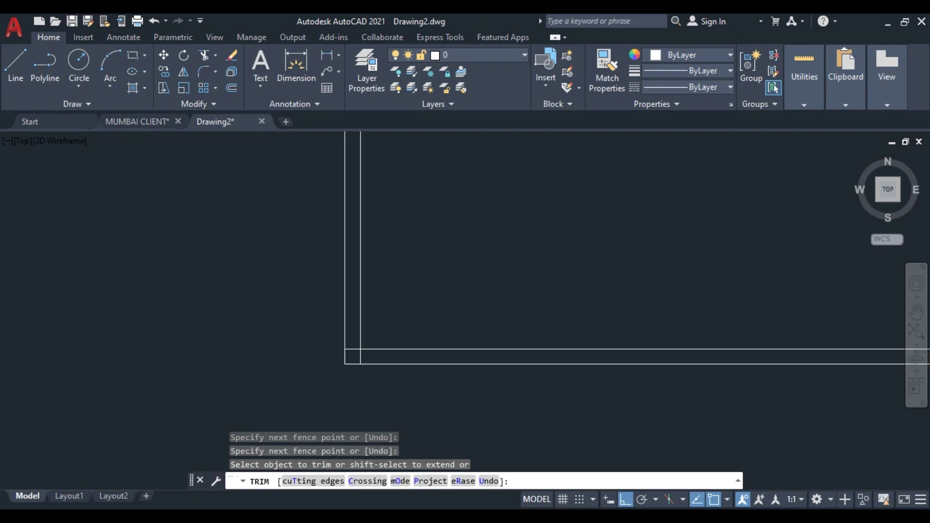
pyautogui.scroll(3, 362, 368)
pyautogui.click(328, 318)
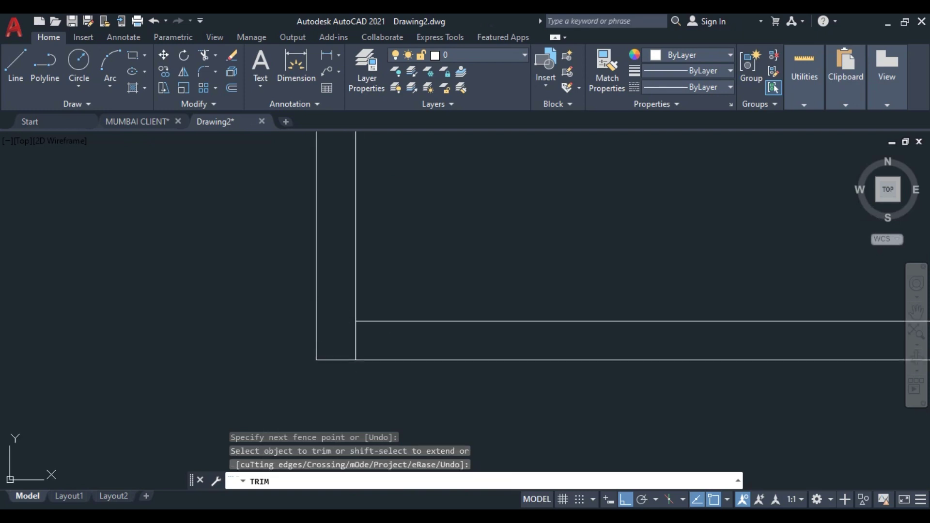
pyautogui.press('Return')
pyautogui.click(357, 349)
# Trim the overlapping ends of the inner wall lines at the rectangle's bottom-right corner and end the Trim command.
pyautogui.scroll(-6, 357, 349)
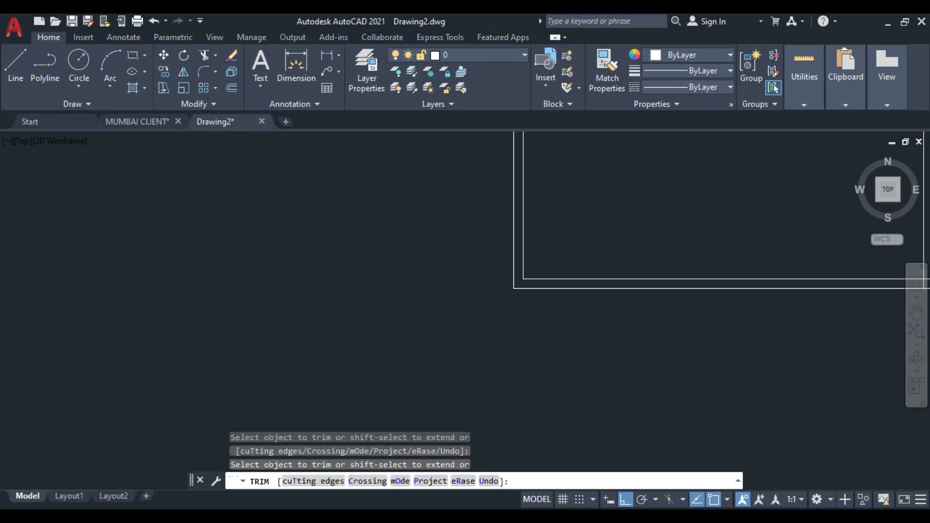
pyautogui.scroll(5, 499, 360)
pyautogui.scroll(5, 542, 355)
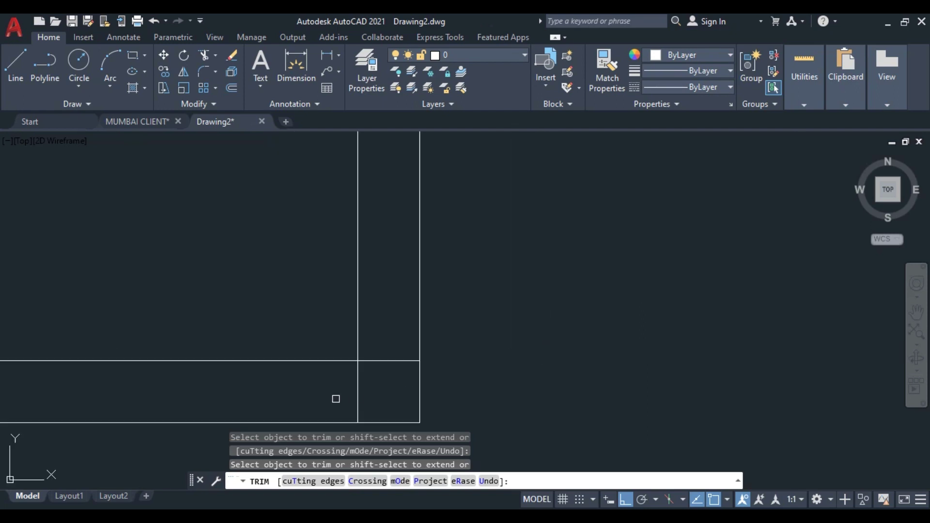
pyautogui.click(330, 394)
pyautogui.click(380, 343)
pyautogui.rightClick(384, 357)
pyautogui.scroll(-4, 609, 346)
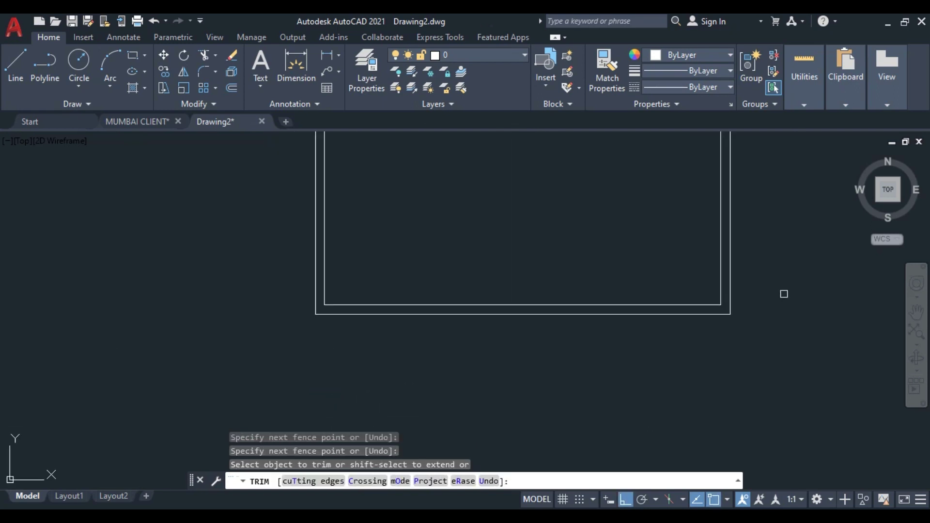
pyautogui.scroll(-3, 664, 376)
pyautogui.scroll(5, 643, 289)
pyautogui.moveTo(682, 316)
pyautogui.mouseDown(button='middle')
pyautogui.moveTo(573, 253)
pyautogui.moveTo(528, 279)
pyautogui.mouseUp(button='middle')
pyautogui.scroll(-2, 573, 253)
pyautogui.press('Escape')
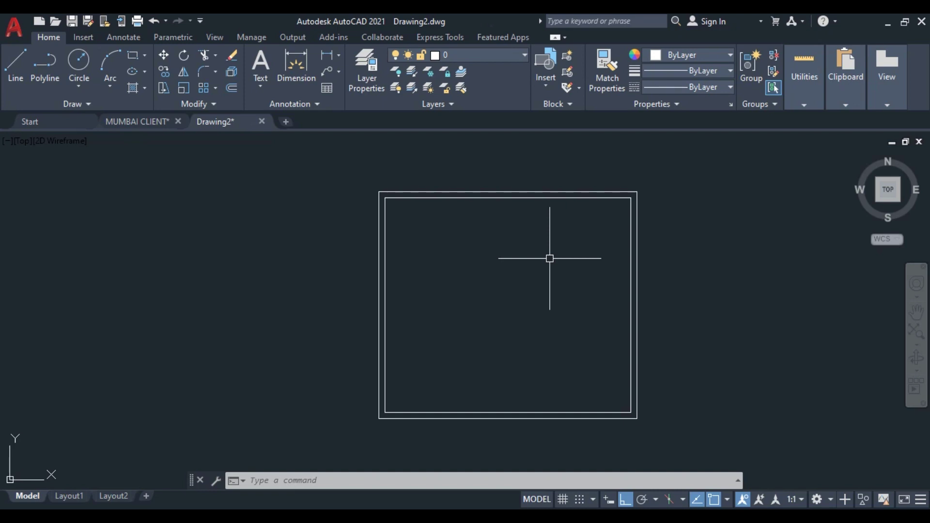
# Offset the inner line of the right outer wall 12' to the left.
pyautogui.moveTo(568, 247); pyautogui.dragTo(545, 240, button='middle')
pyautogui.scroll(2, 546, 240)
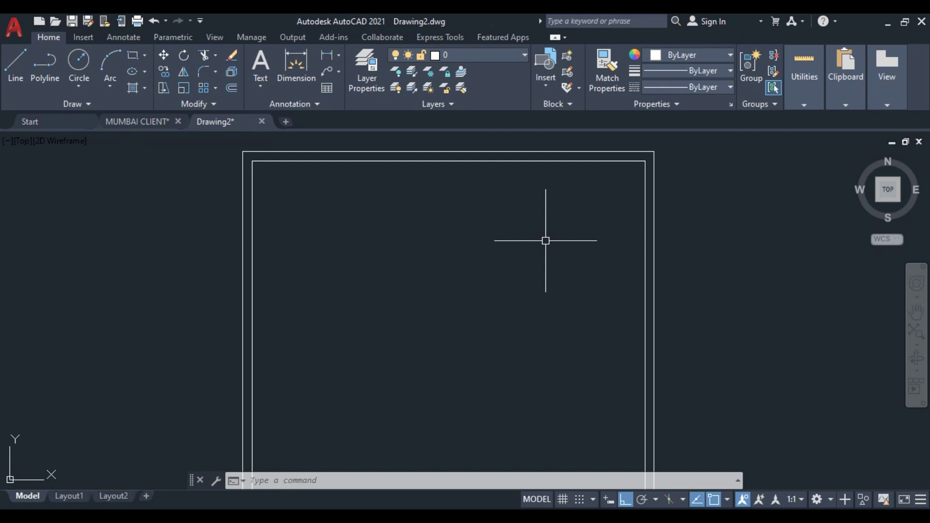
pyautogui.write('o')
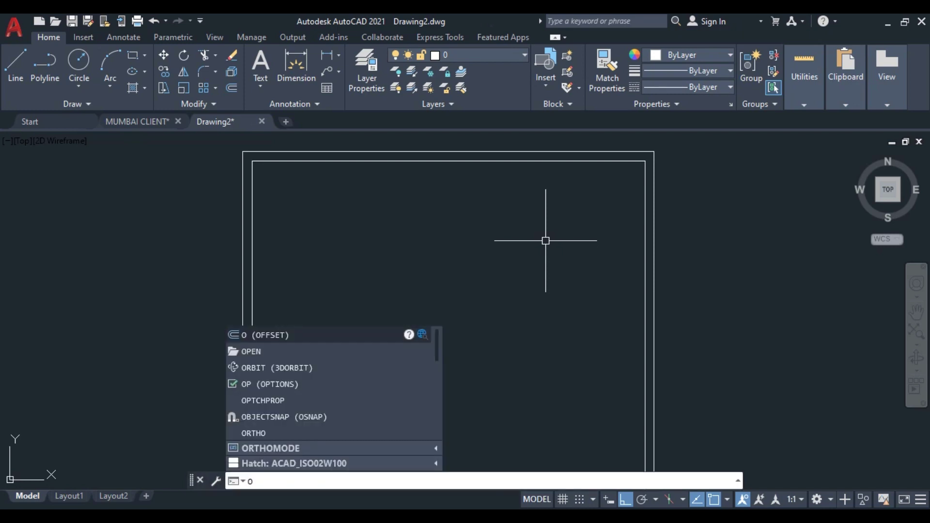
pyautogui.press('Return')
pyautogui.write("12'")
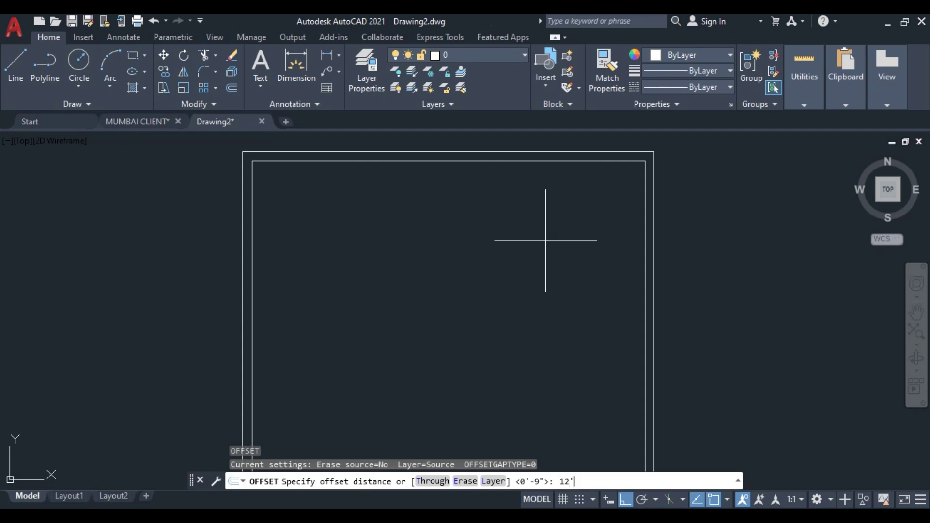
pyautogui.press('Return')
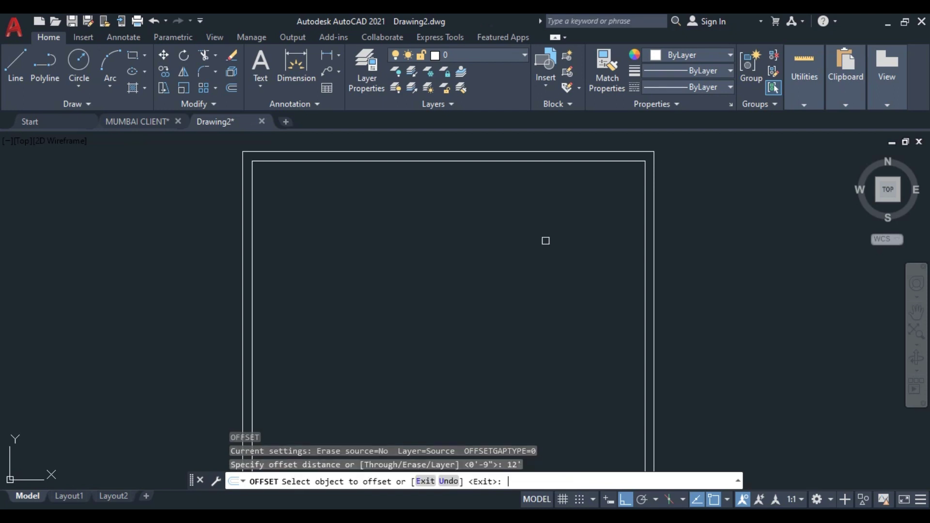
pyautogui.click(643, 209)
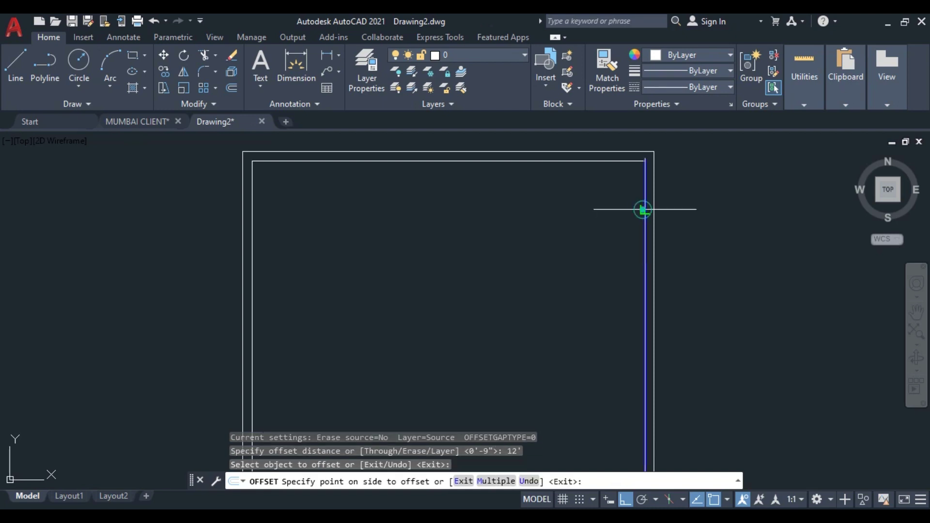
pyautogui.click(533, 232)
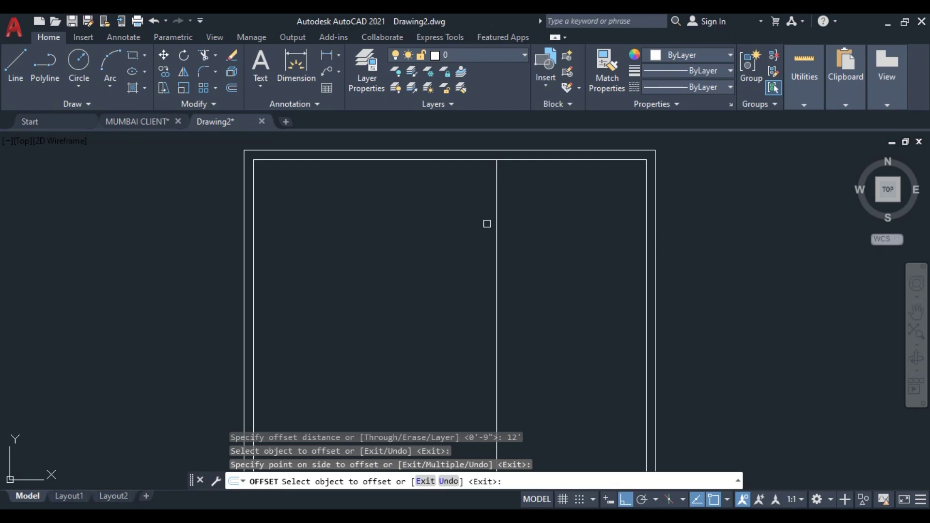
pyautogui.press('Escape')
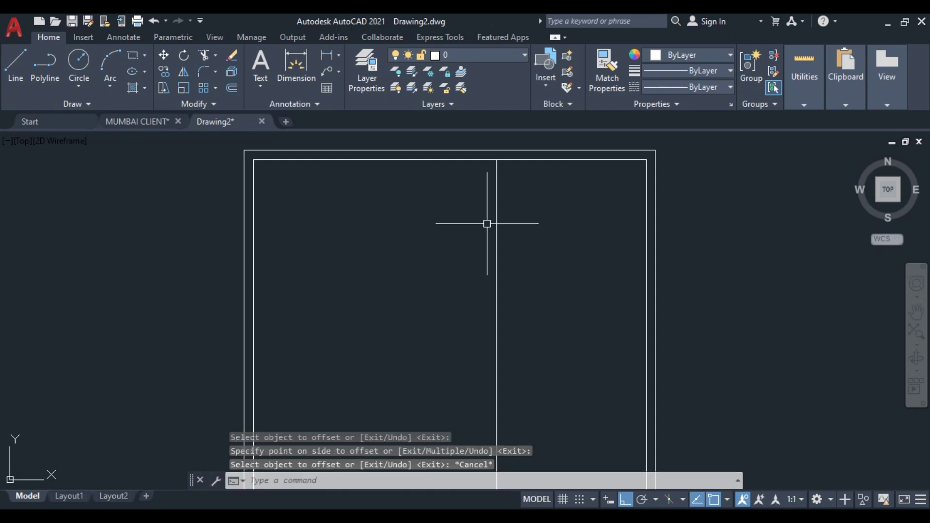
# Offset the new vertical partition line 6" to the left to give the partition wall its thickness.
pyautogui.press('Return')
pyautogui.write('6"')
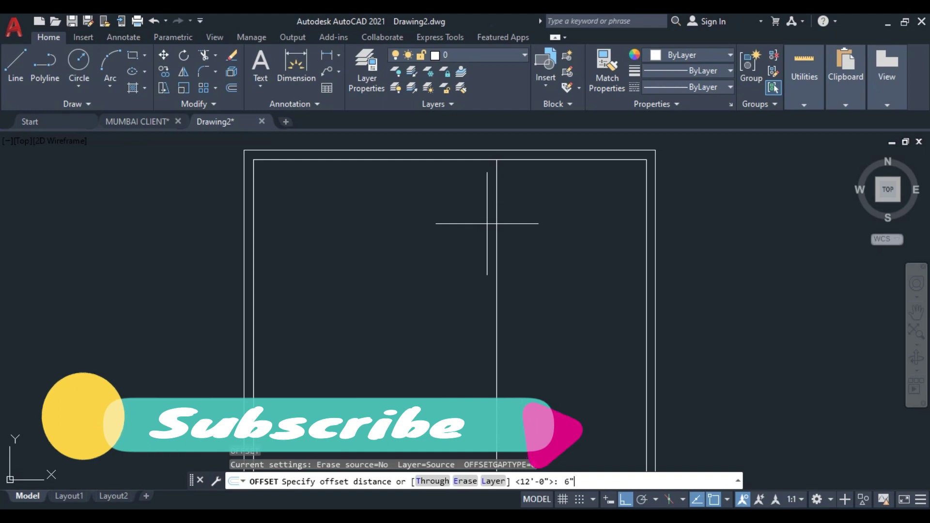
pyautogui.press('Return')
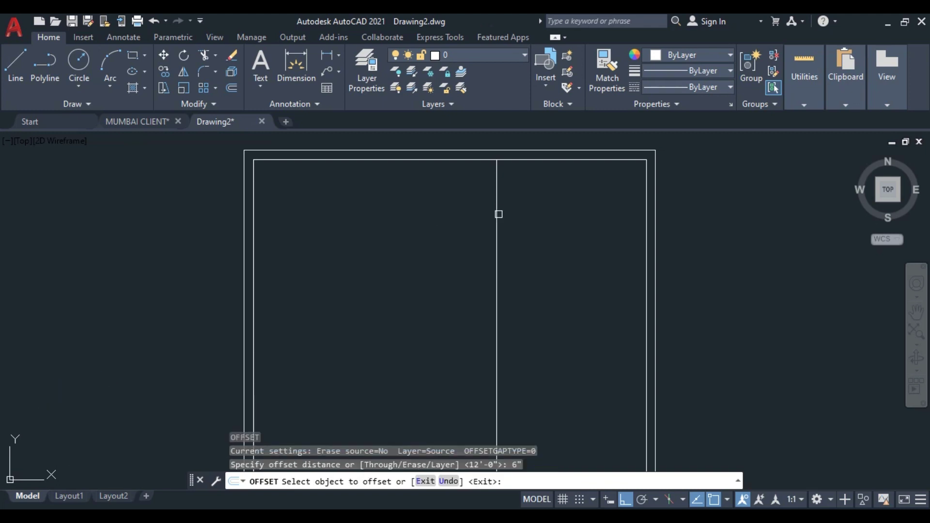
pyautogui.click(497, 213)
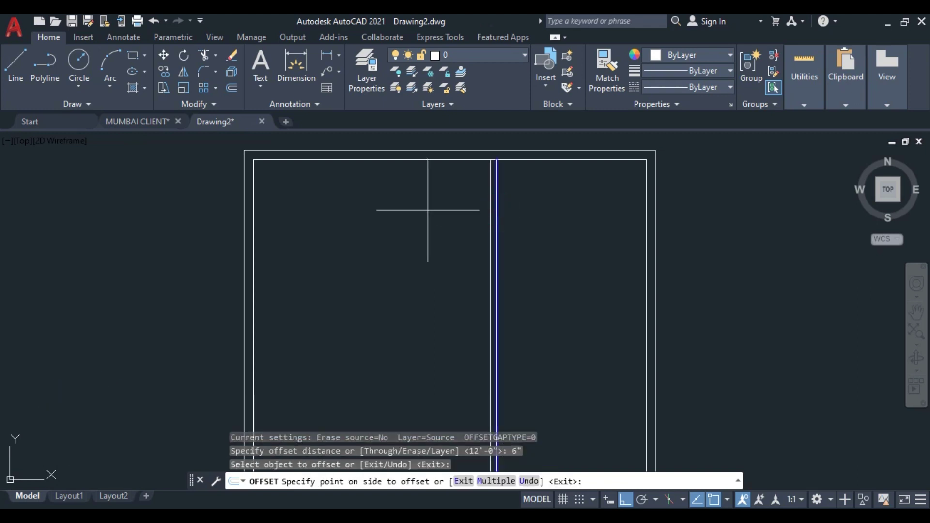
pyautogui.click(402, 207)
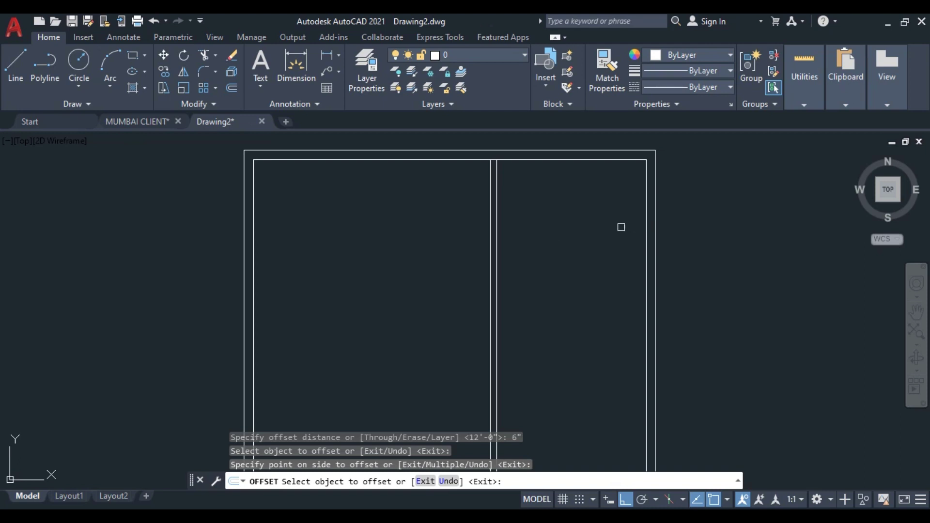
pyautogui.scroll(2, 490, 240)
pyautogui.scroll(-2, 490, 241)
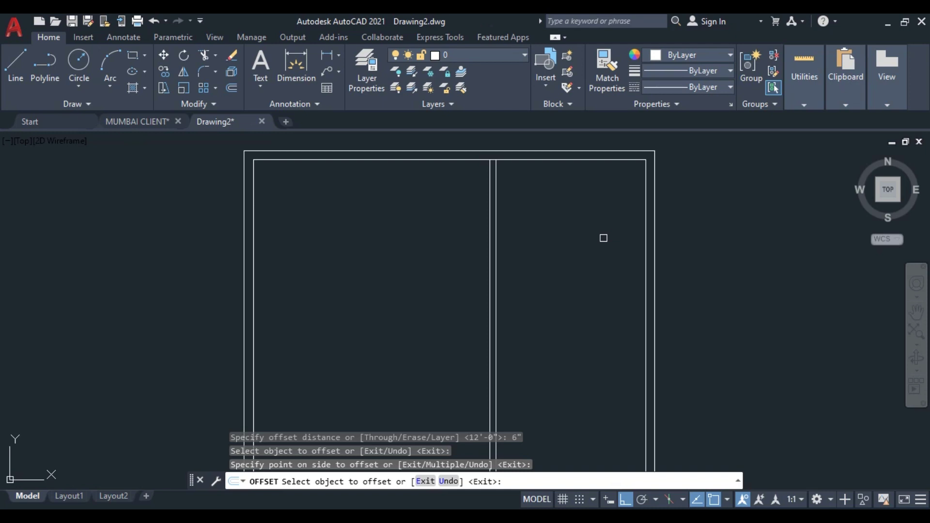
pyautogui.scroll(2, 506, 239)
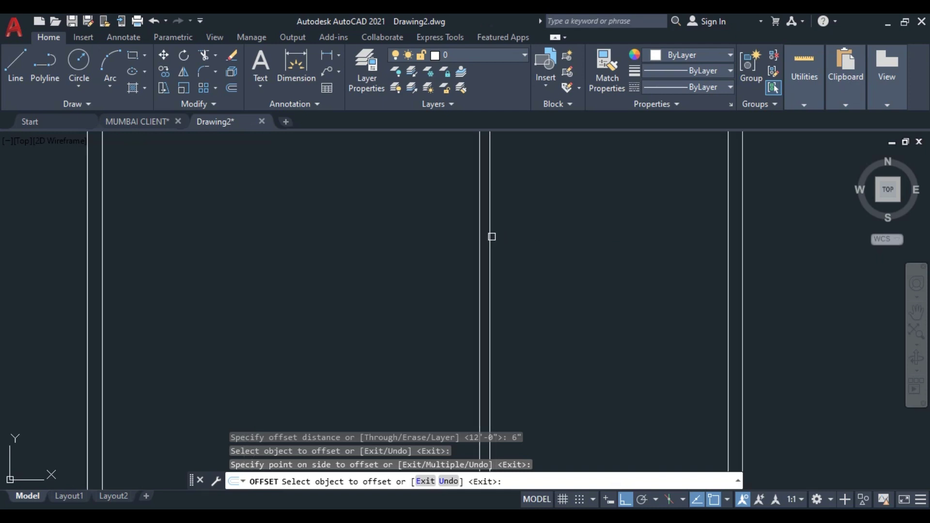
pyautogui.scroll(-2, 420, 235)
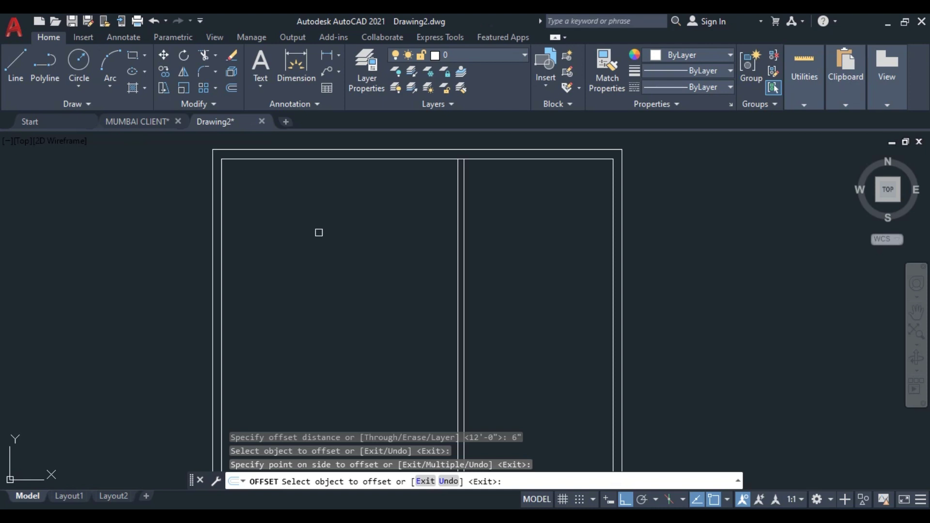
pyautogui.press('Escape')
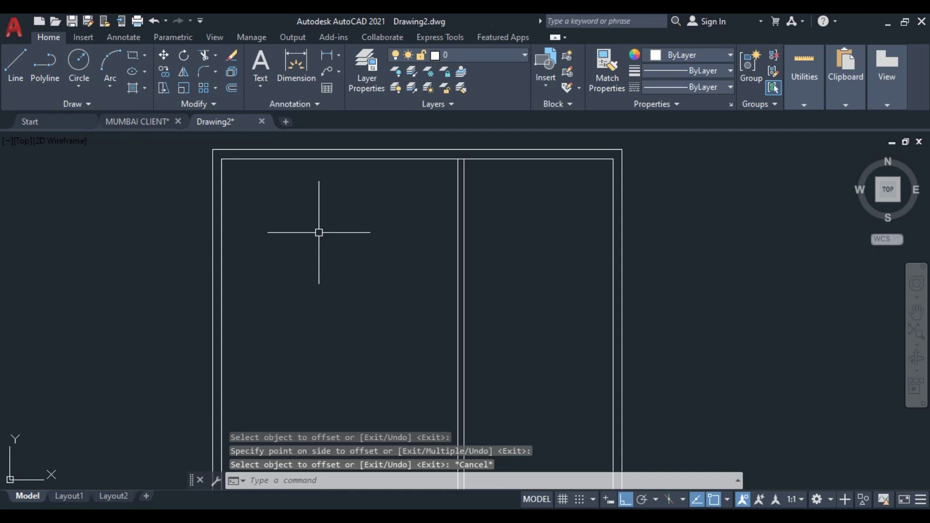
# Offset the left line of the vertical partition wall 7' to the left.
pyautogui.write('o')
pyautogui.press('Return')
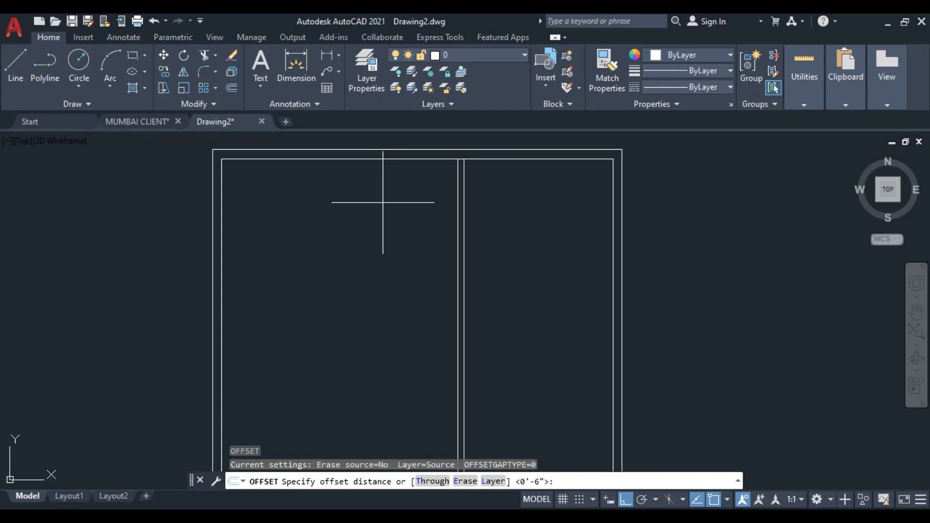
pyautogui.write("7'")
pyautogui.press('Return')
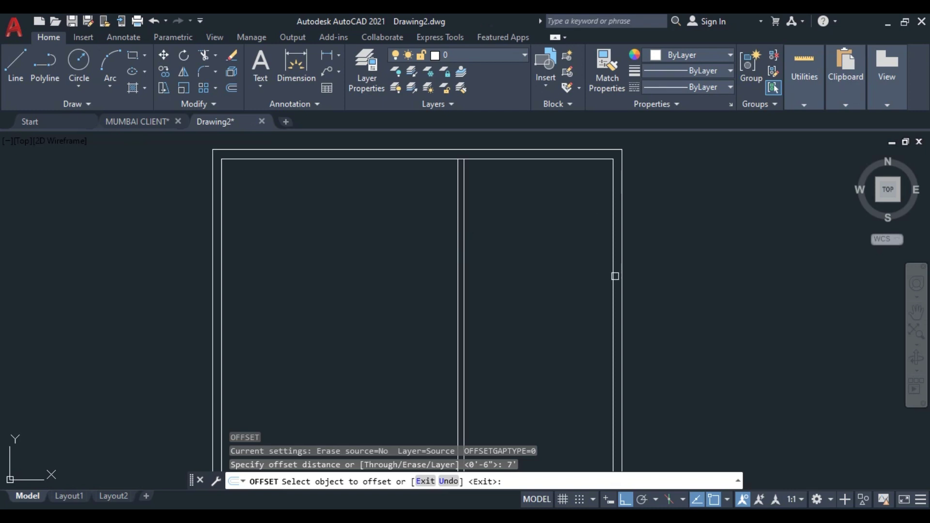
pyautogui.scroll(2, 462, 209)
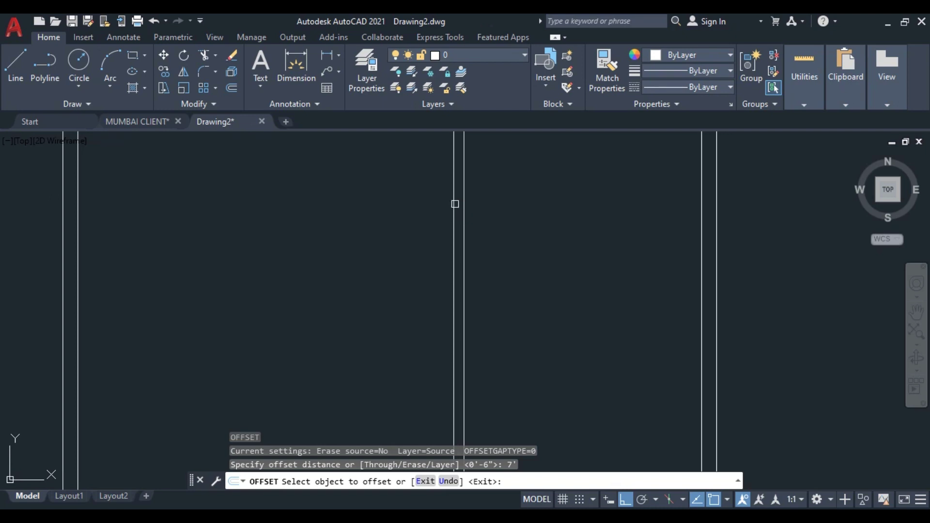
pyautogui.click(454, 203)
pyautogui.scroll(-5, 323, 208)
pyautogui.scroll(2, 324, 229)
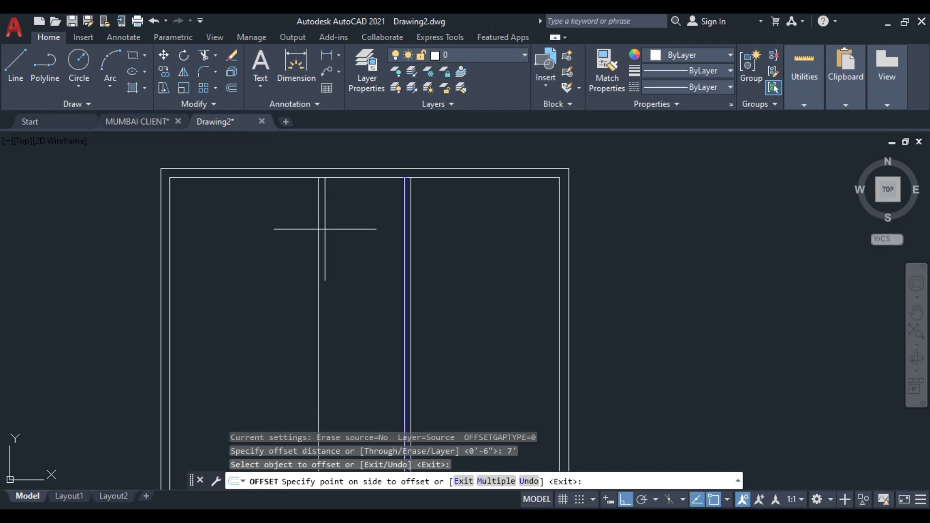
pyautogui.click(324, 229)
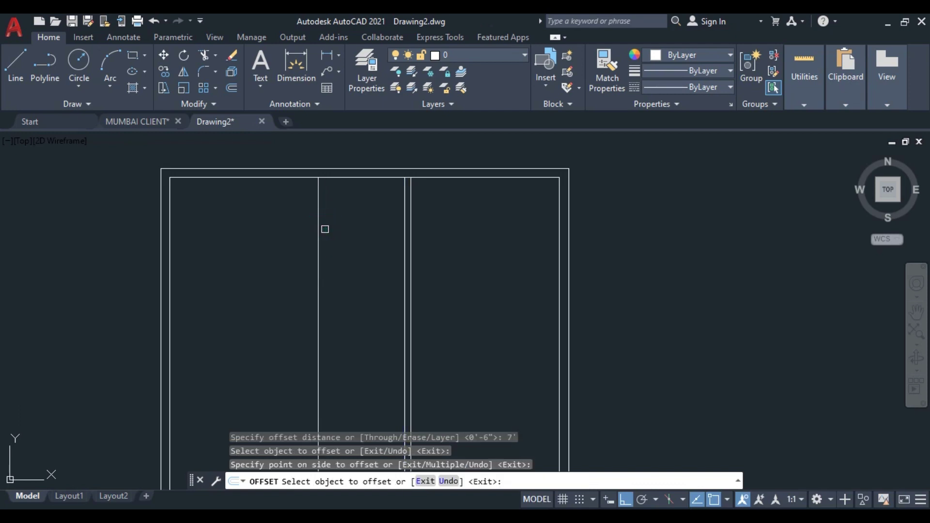
# Offset the new second partition line 6" to the left and end the Offset command.
pyautogui.press('Return')
pyautogui.press('Return')
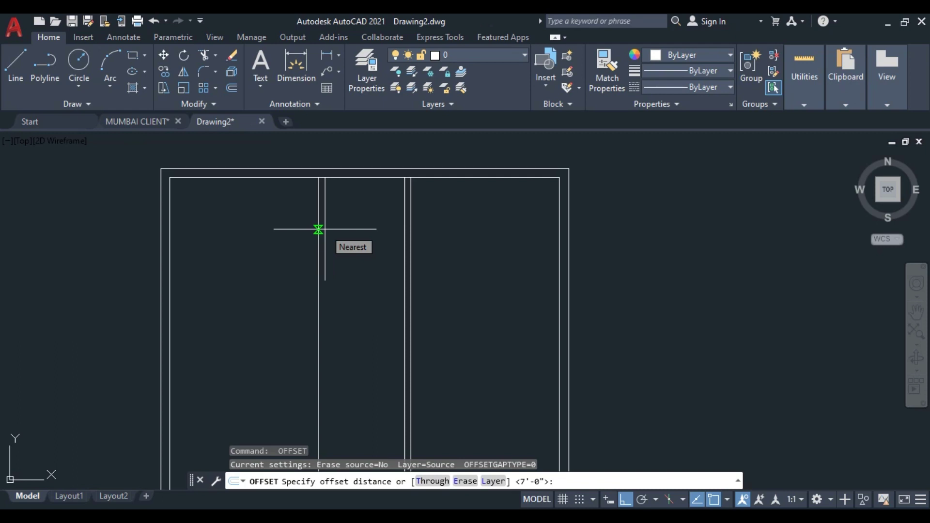
pyautogui.write('6"')
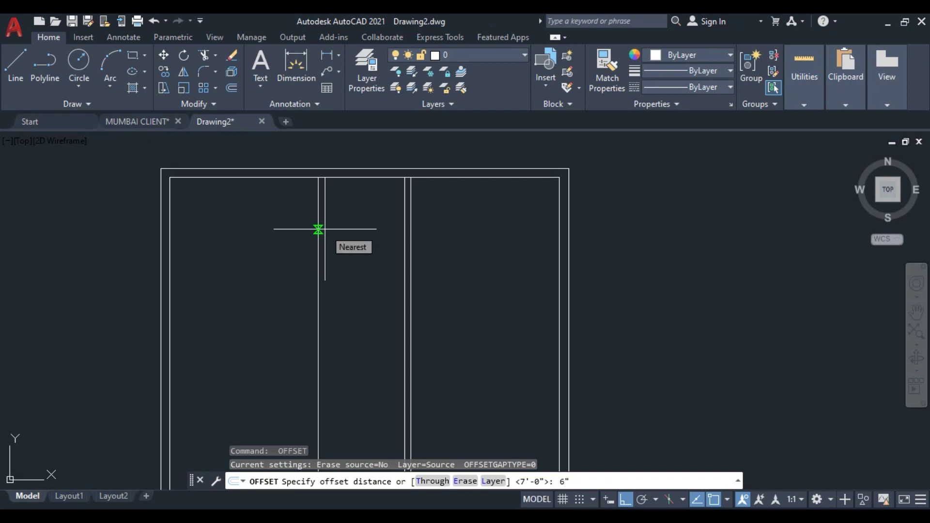
pyautogui.press('Return')
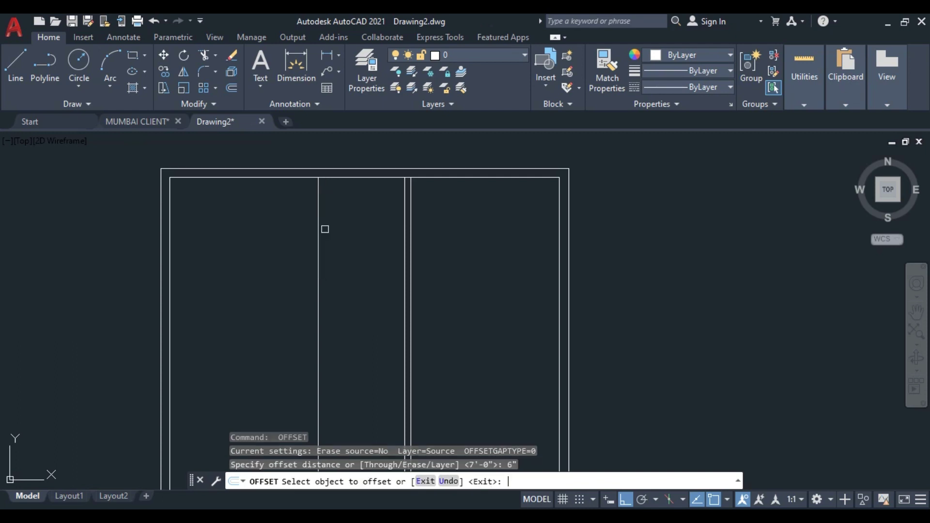
pyautogui.click(317, 221)
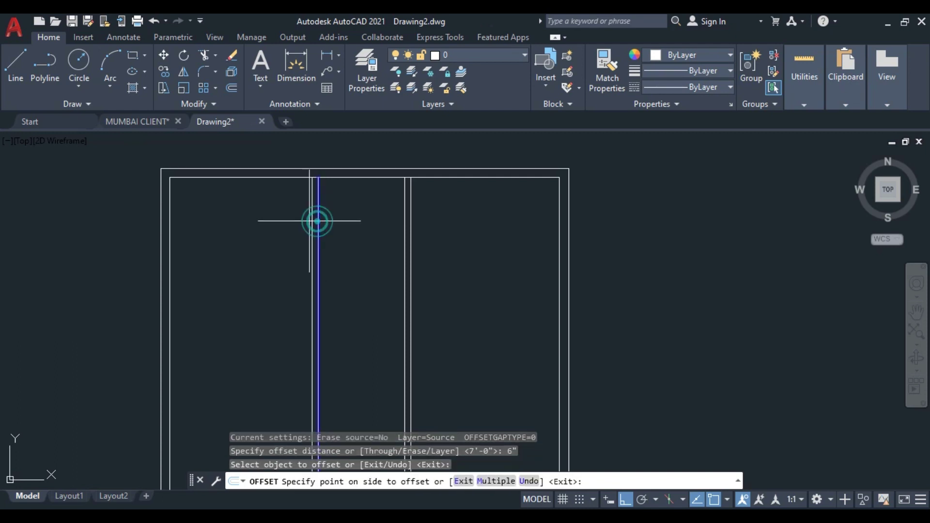
pyautogui.click(278, 224)
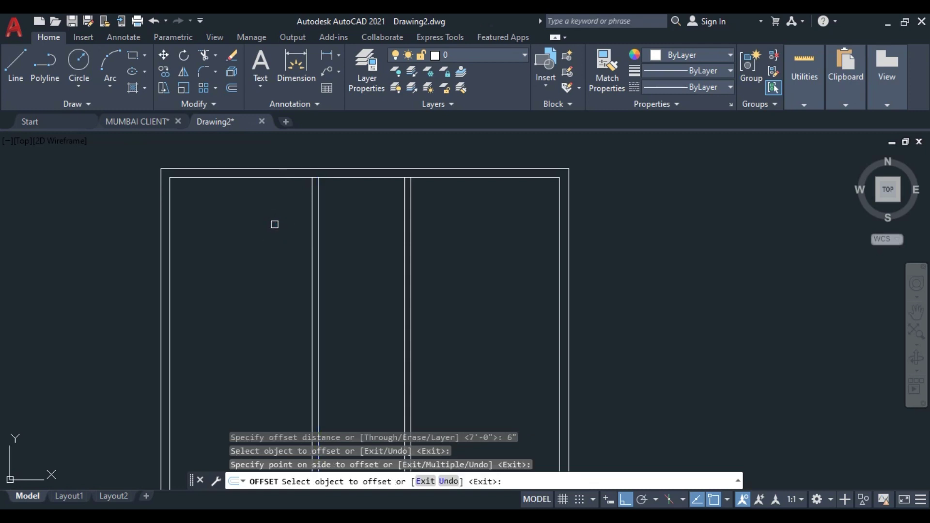
pyautogui.rightClick(218, 219)
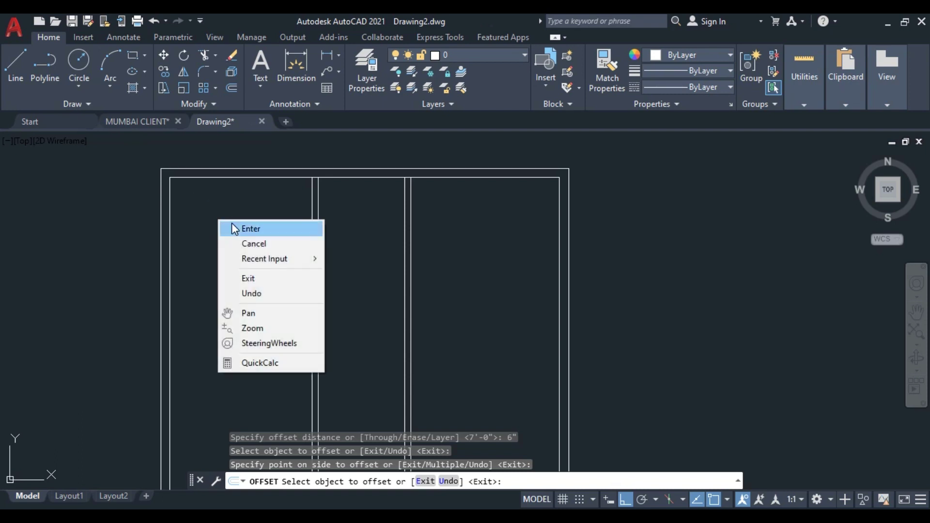
pyautogui.click(232, 228)
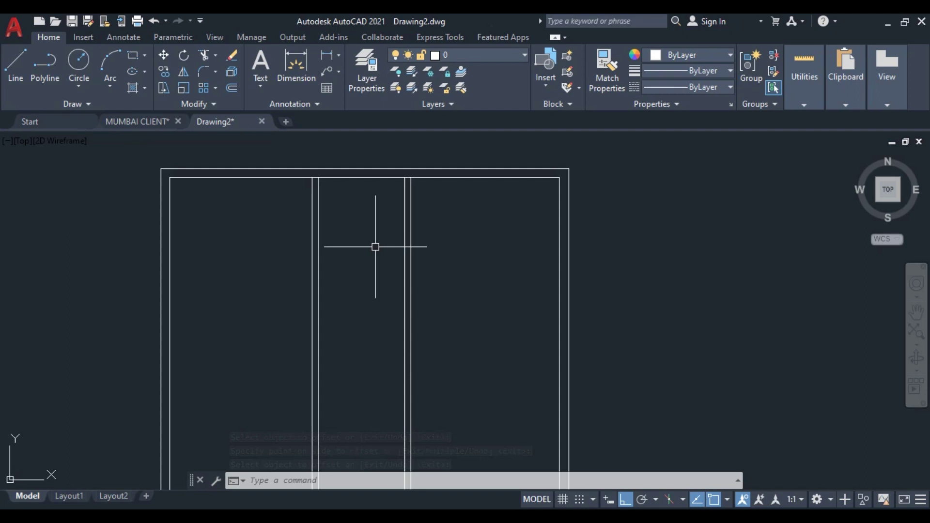
# Offset the inner line of the top outer wall 12' downward across the plan.
pyautogui.write('o')
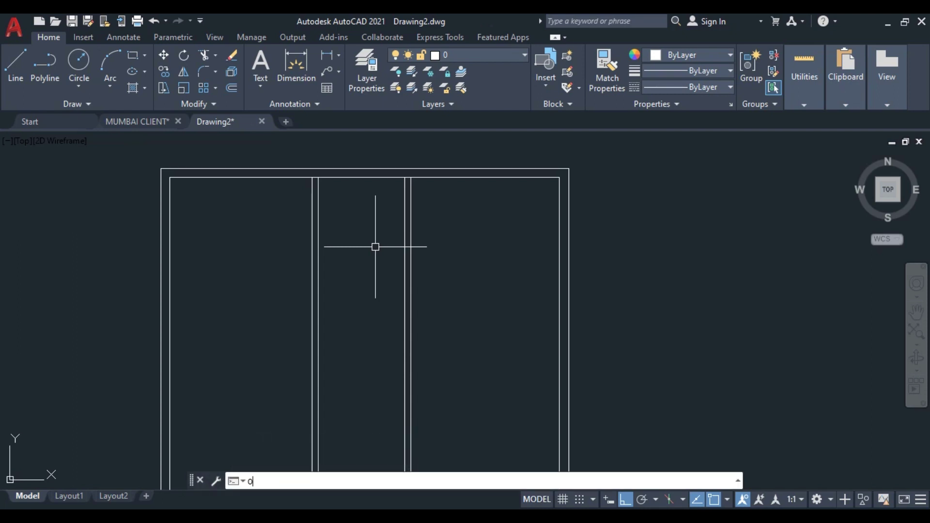
pyautogui.press('Return')
pyautogui.write("12'")
pyautogui.press('Return')
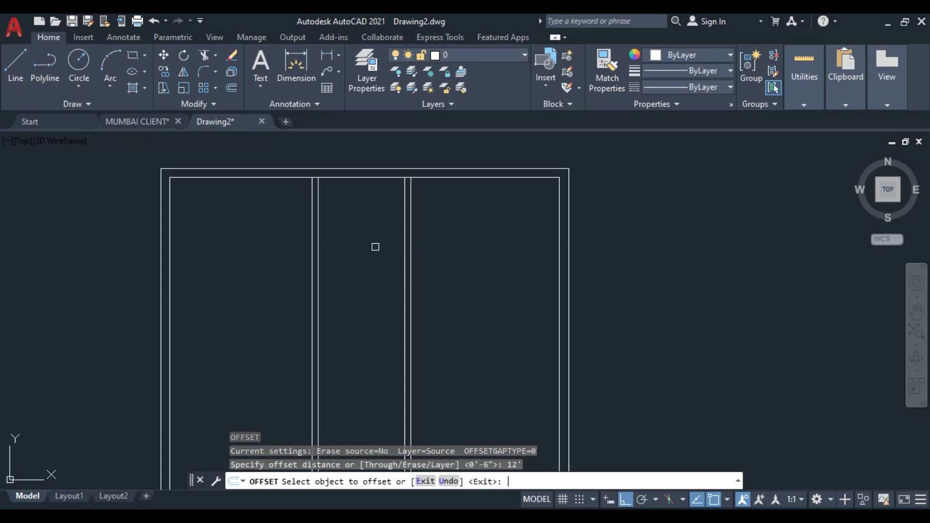
pyautogui.click(364, 180)
pyautogui.click(357, 312)
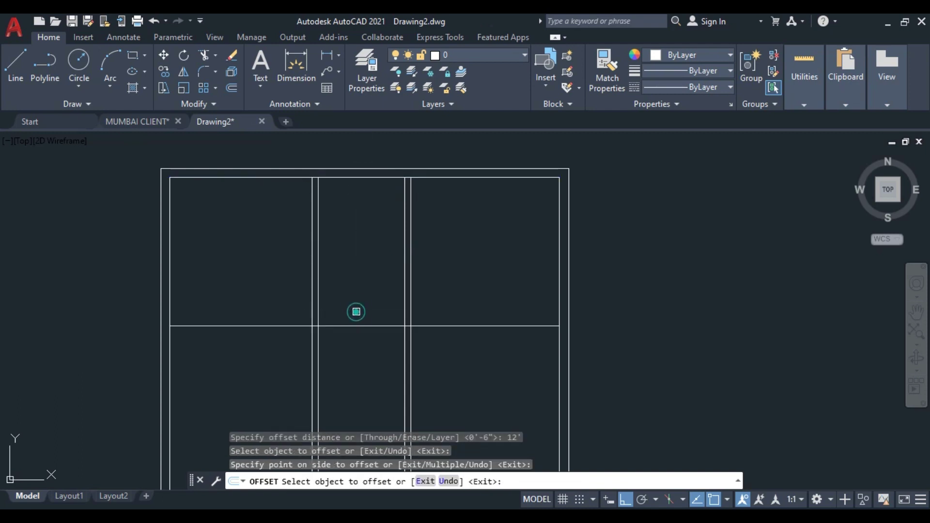
pyautogui.moveTo(356, 312)
pyautogui.mouseDown(button='middle')
pyautogui.moveTo(363, 250)
pyautogui.moveTo(363, 280)
pyautogui.mouseUp(button='middle')
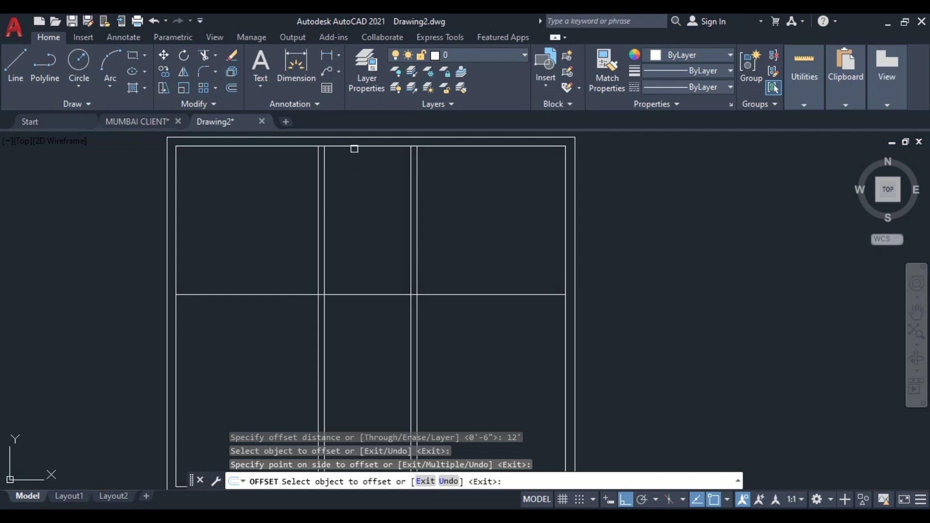
pyautogui.click(353, 296)
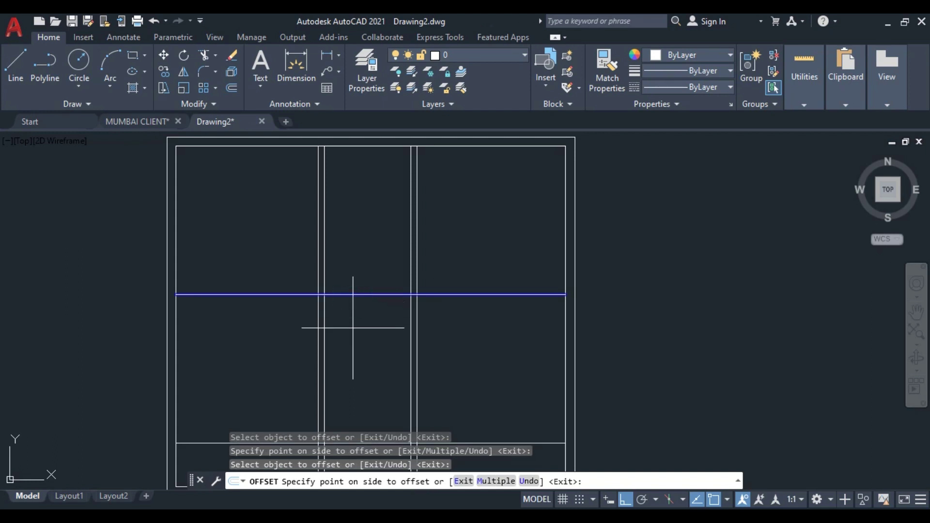
pyautogui.press('Escape')
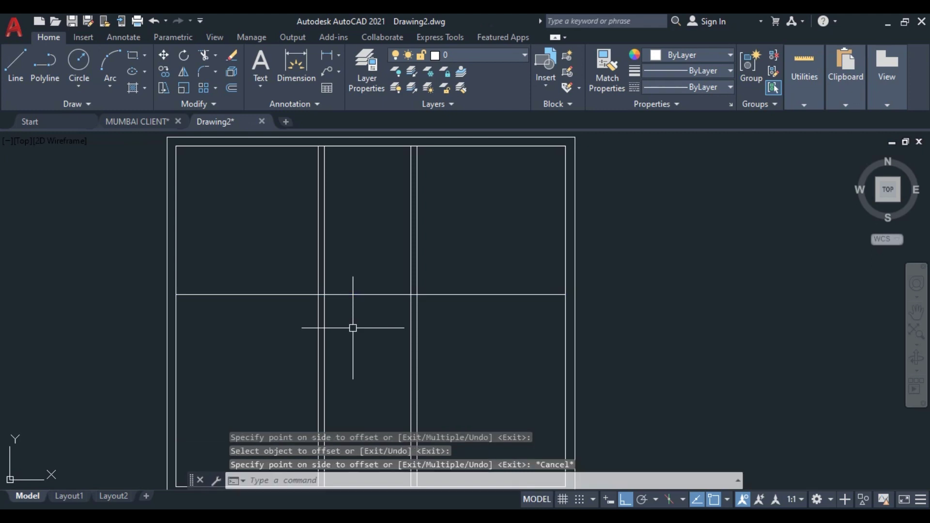
# Offset the new horizontal partition line 6" downward to give the partition wall its thickness.
pyautogui.press('Return')
pyautogui.write('6')
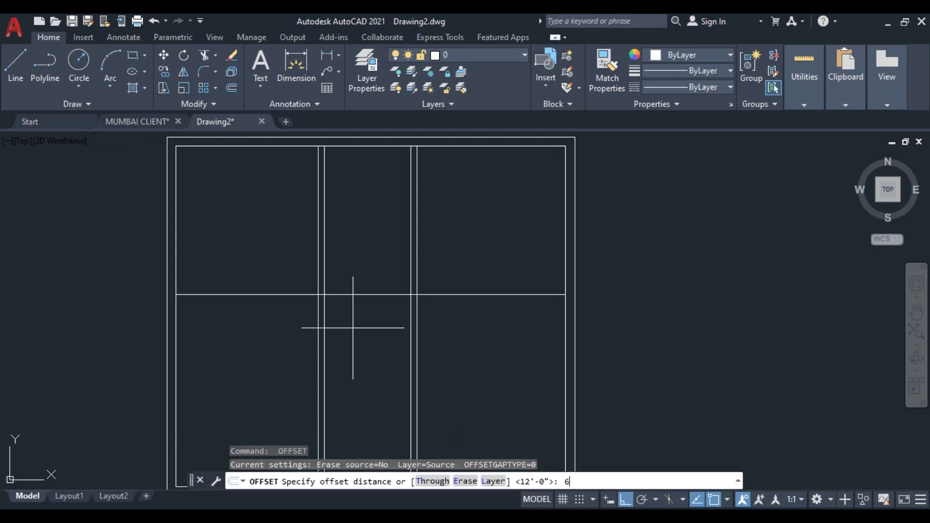
pyautogui.write('"')
pyautogui.press('Return')
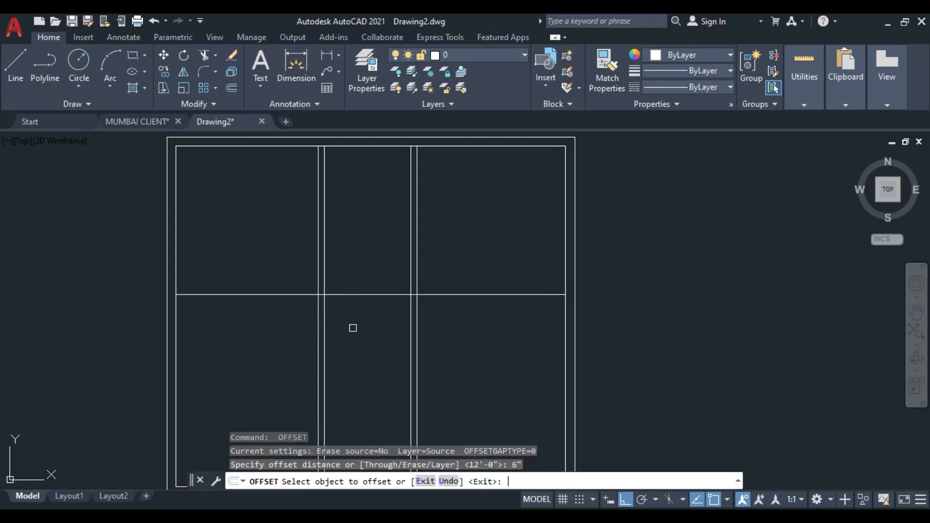
pyautogui.click(355, 295)
pyautogui.click(359, 318)
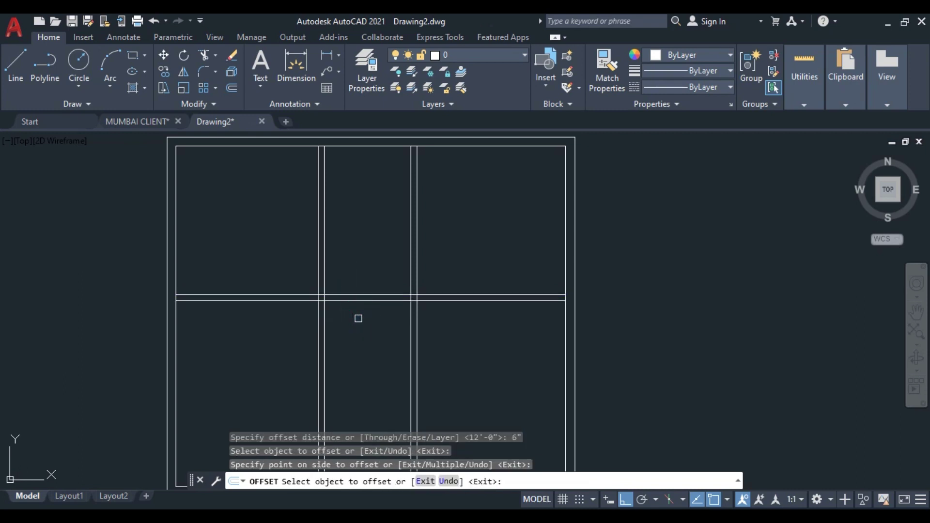
pyautogui.moveTo(358, 318); pyautogui.dragTo(360, 321, button='middle')
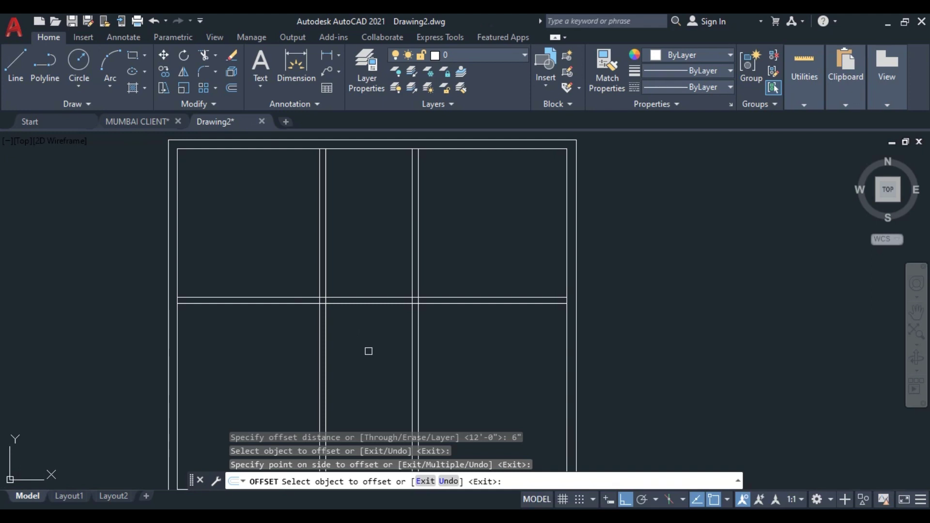
pyautogui.press('Escape')
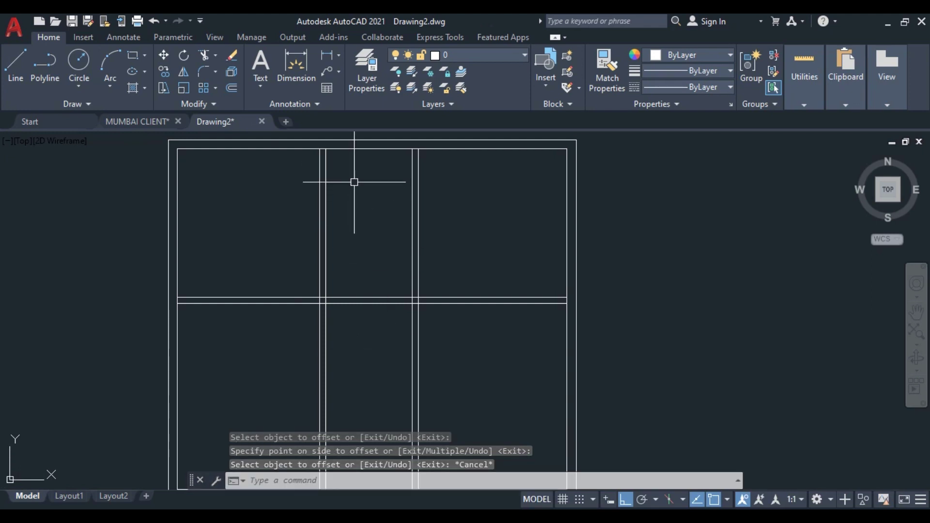
# Offset the inner line of the top outer wall 6' downward.
pyautogui.write('o')
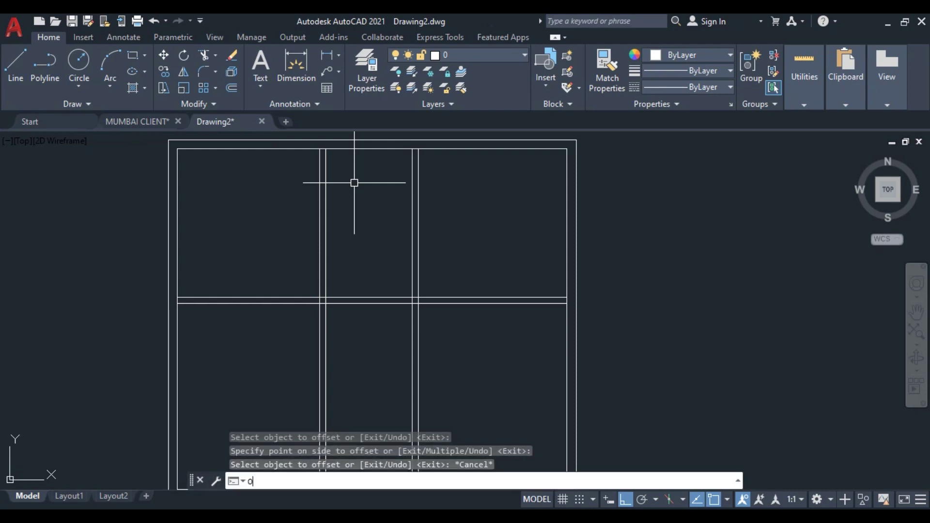
pyautogui.press('Return')
pyautogui.write("6'")
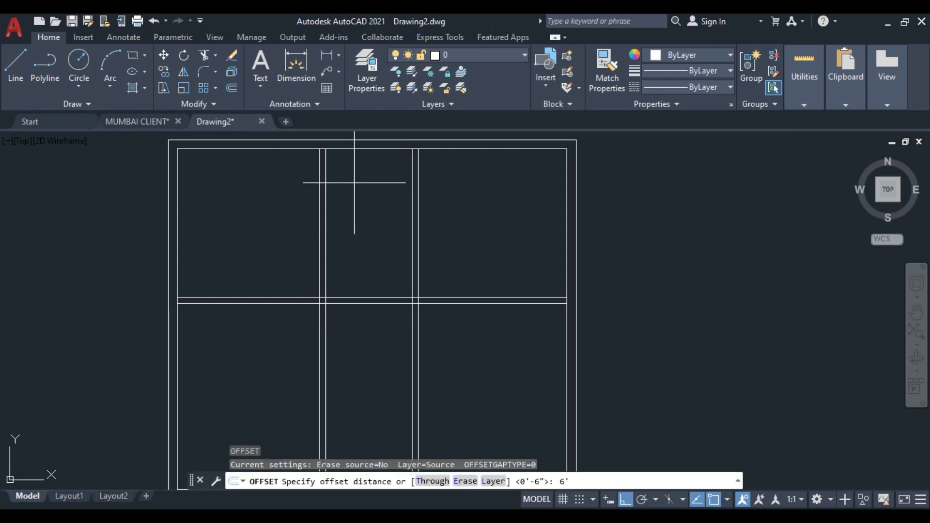
pyautogui.press('Return')
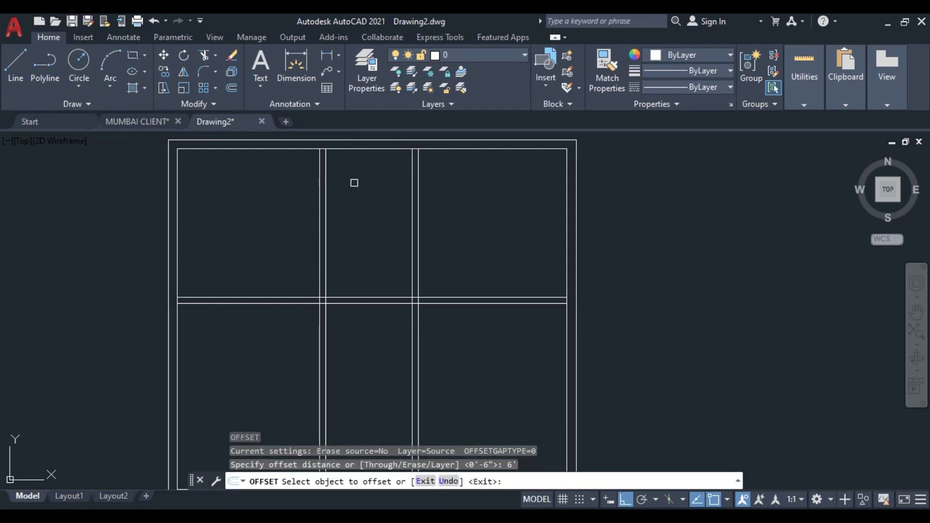
pyautogui.click(366, 148)
pyautogui.click(366, 151)
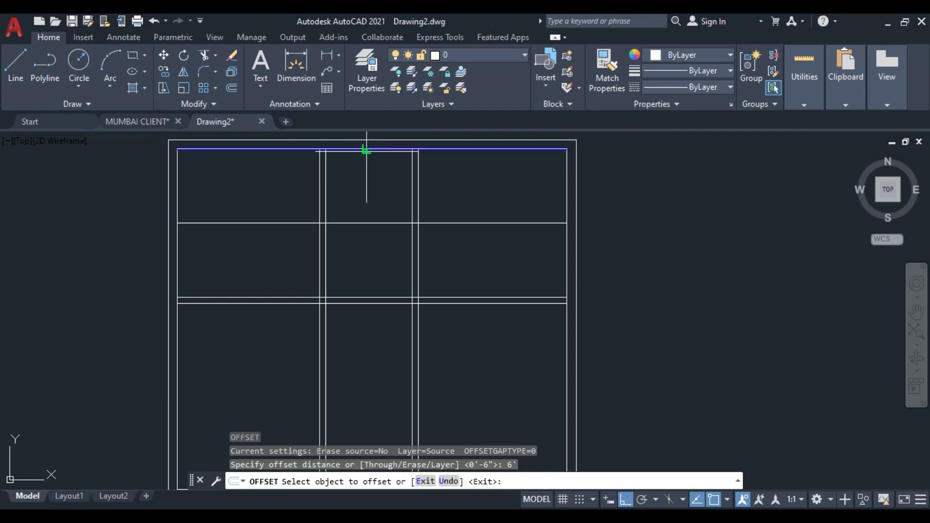
pyautogui.click(366, 150)
pyautogui.click(369, 210)
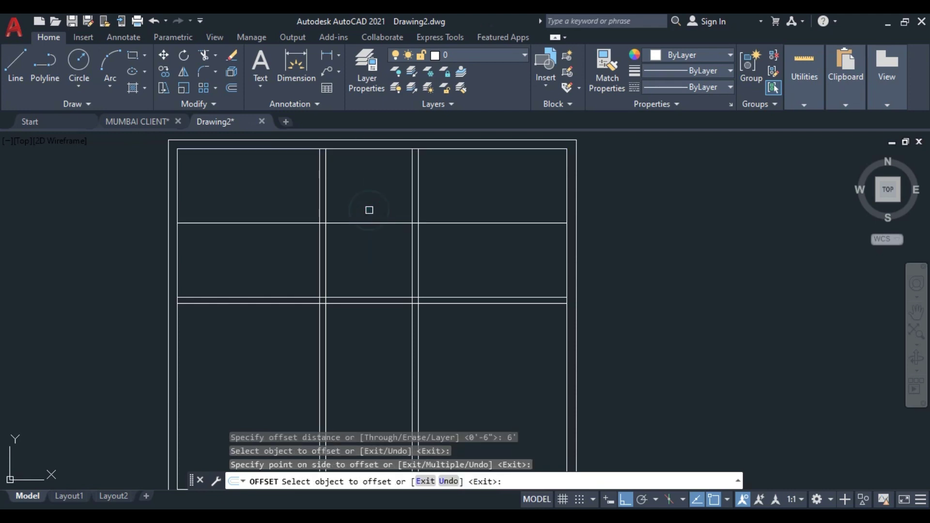
pyautogui.press('Escape')
# Offset the upper horizontal partition line 6" downward to form the second horizontal partition wall.
pyautogui.press('Return')
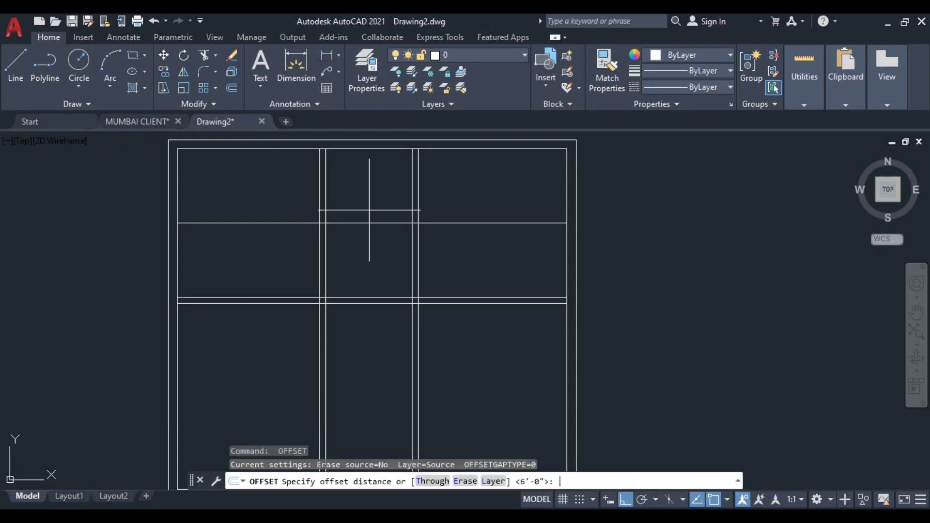
pyautogui.write('6"')
pyautogui.press('Return')
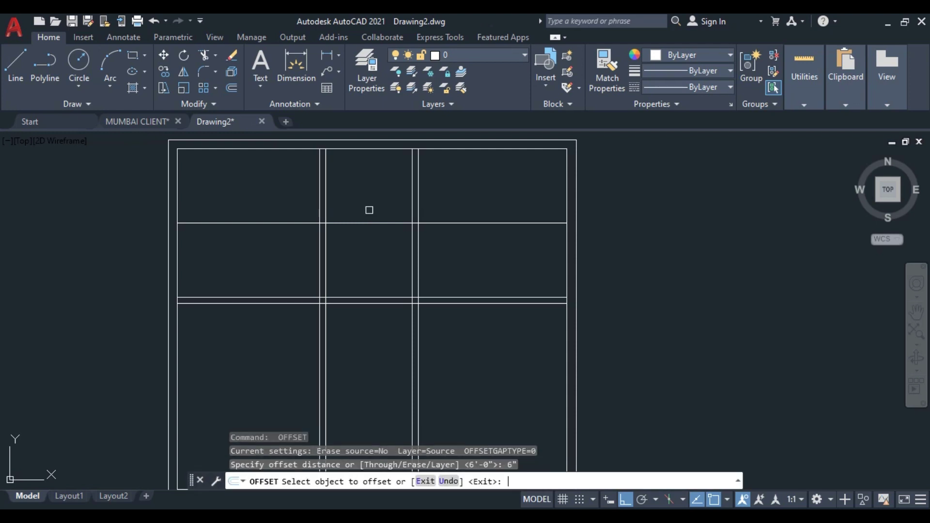
pyautogui.click(367, 223)
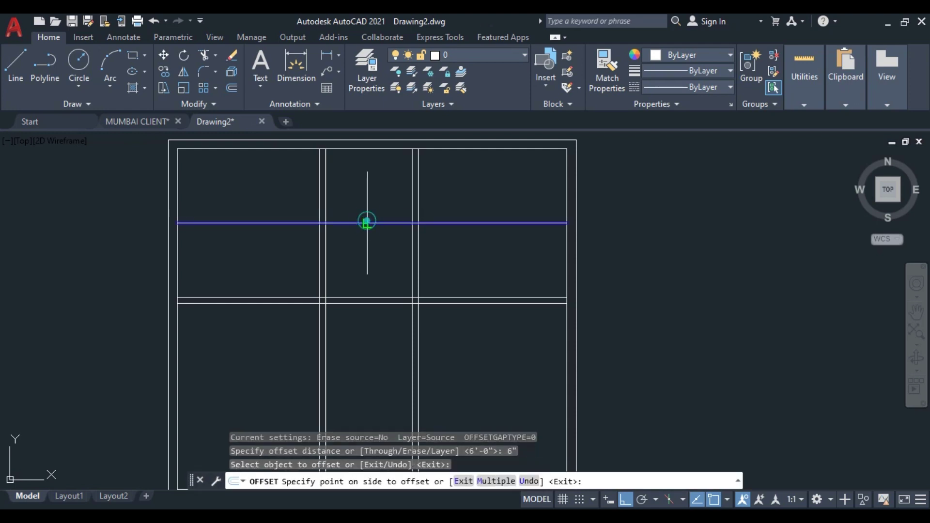
pyautogui.click(367, 243)
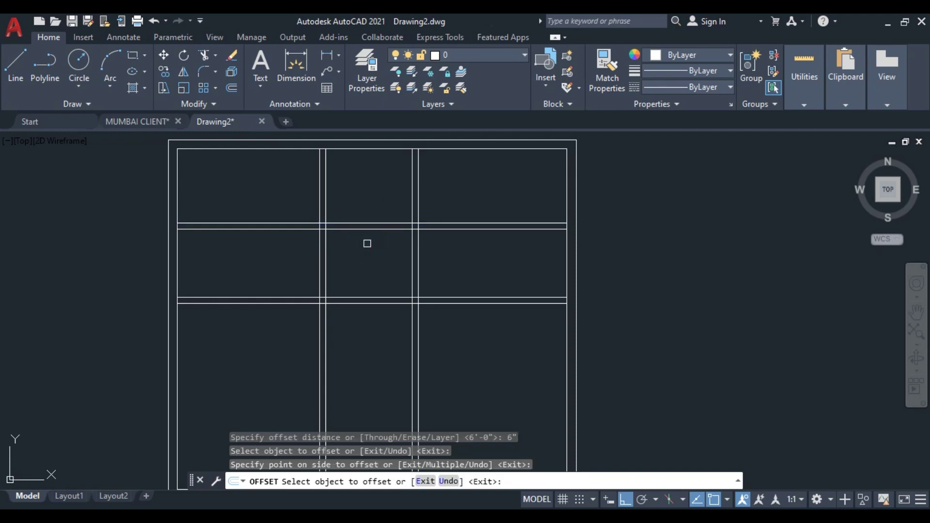
pyautogui.press('Escape')
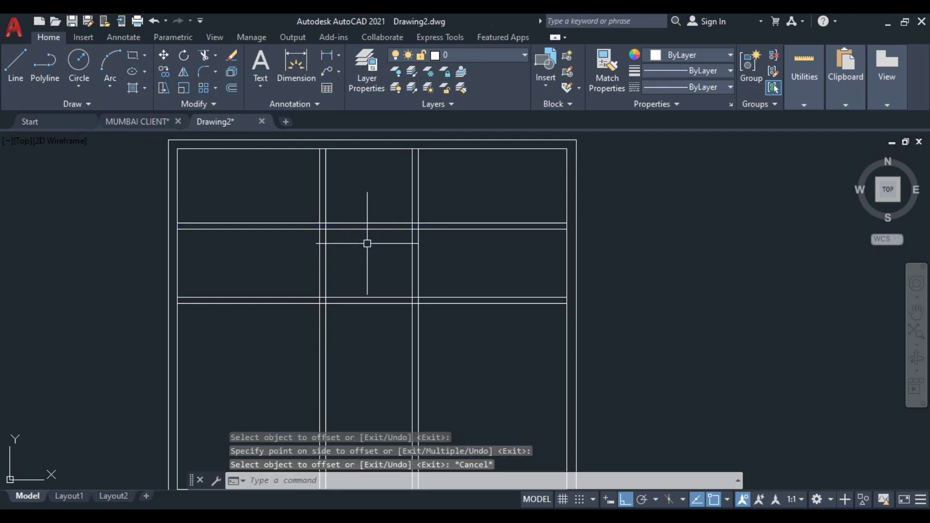
# Trim the lower horizontal partition out of the middle bay and the upper horizontal partition out of the left and right bays.
pyautogui.write('TR')
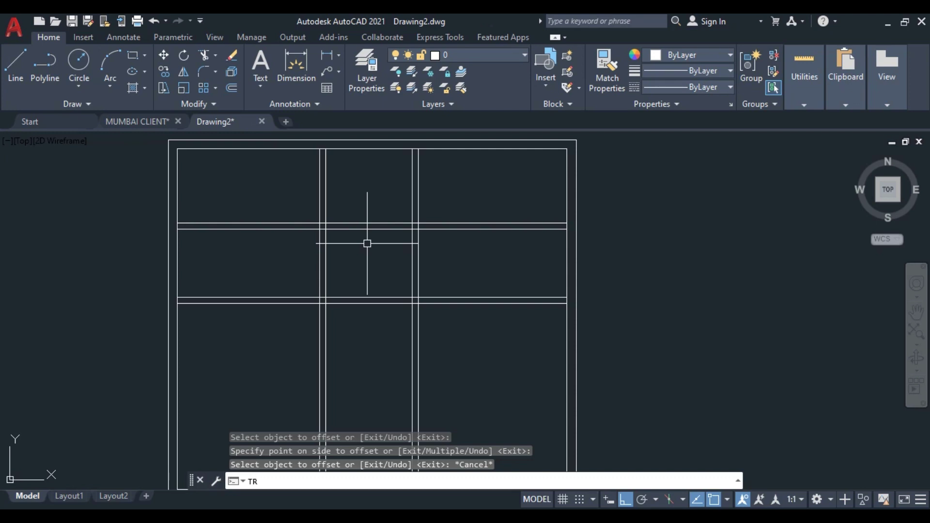
pyautogui.press('Return')
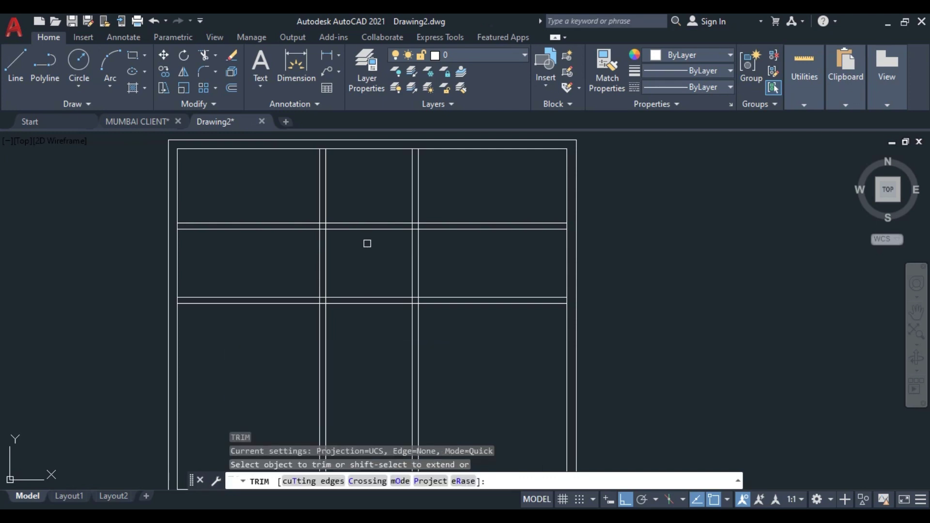
pyautogui.scroll(-2, 367, 243)
pyautogui.moveTo(376, 302); pyautogui.dragTo(374, 251)
pyautogui.moveTo(288, 256); pyautogui.dragTo(293, 213)
pyautogui.moveTo(436, 247)
pyautogui.mouseDown()
pyautogui.moveTo(436, 211)
pyautogui.moveTo(442, 216)
pyautogui.mouseUp()
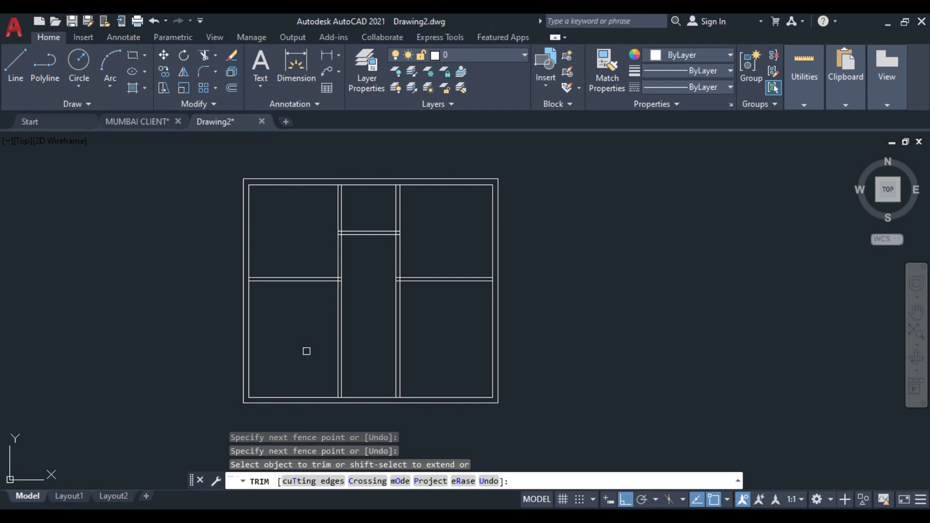
pyautogui.scroll(2, 315, 336)
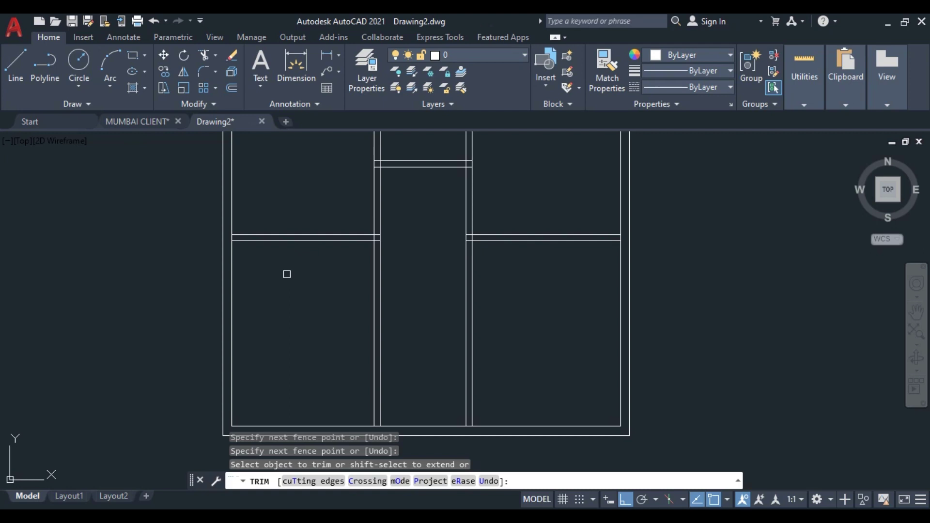
pyautogui.press('Escape')
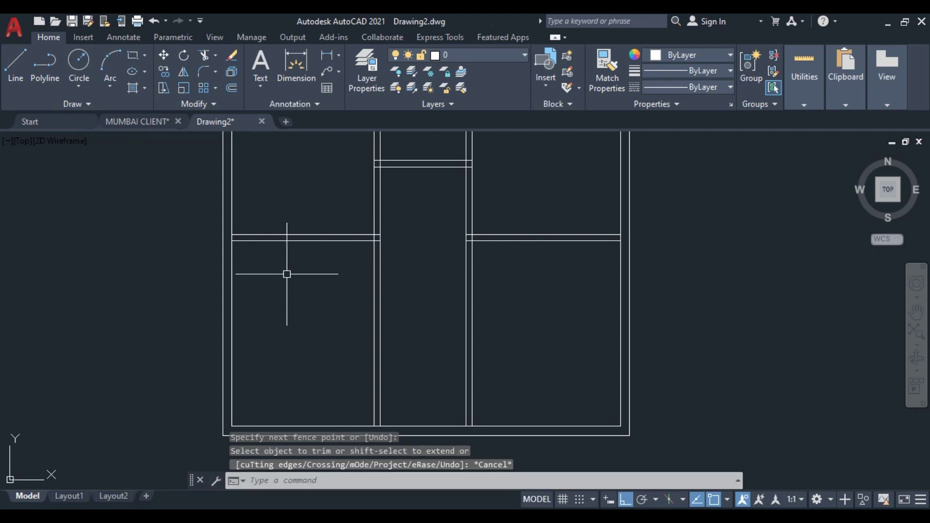
# Offset the inner line of the left outer wall 7' to the right.
pyautogui.write('o')
pyautogui.press('Return')
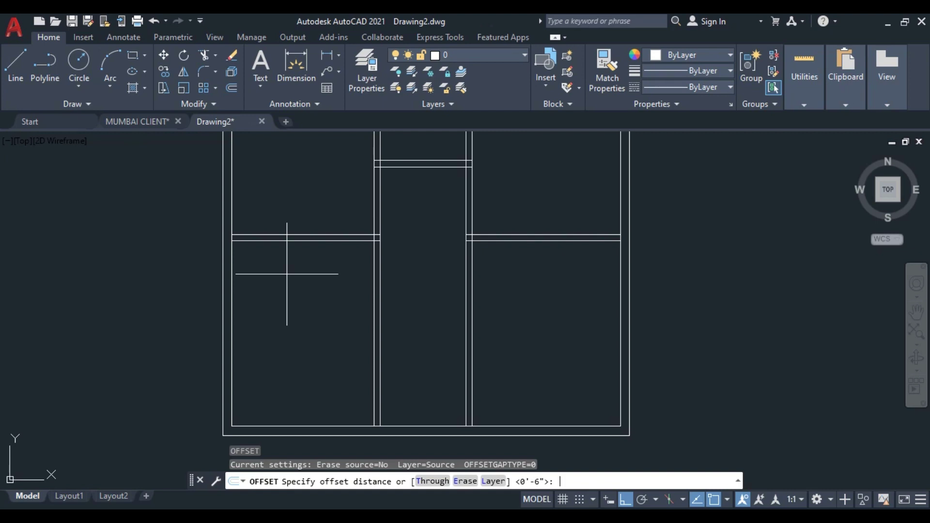
pyautogui.write("7'")
pyautogui.press('Return')
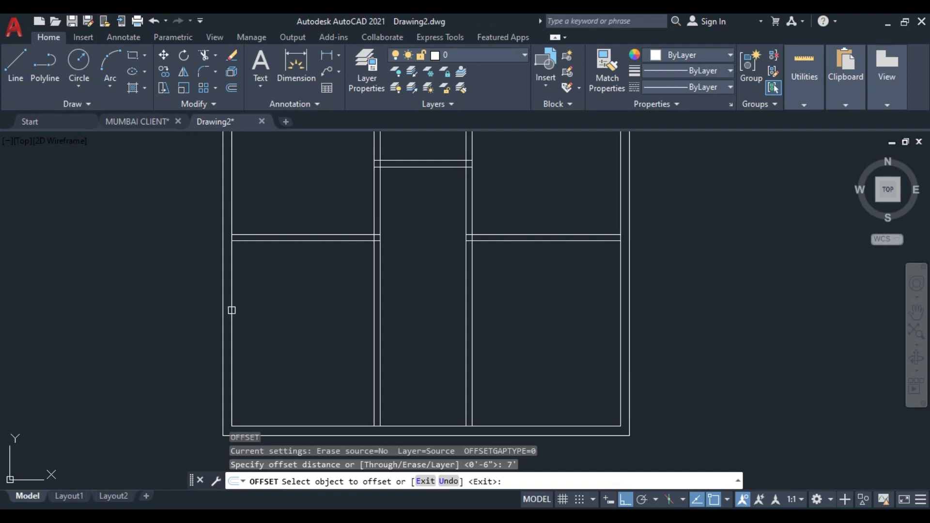
pyautogui.click(232, 310)
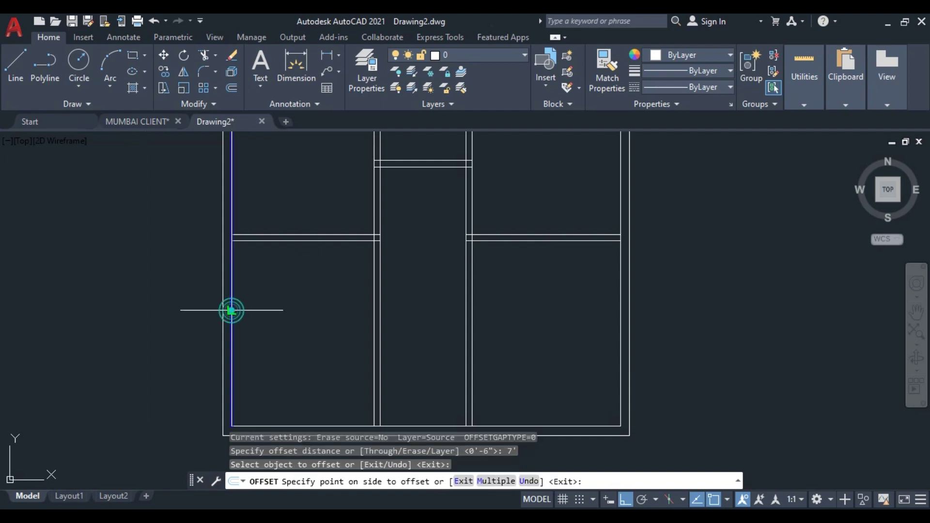
pyautogui.click(287, 333)
pyautogui.press('Escape')
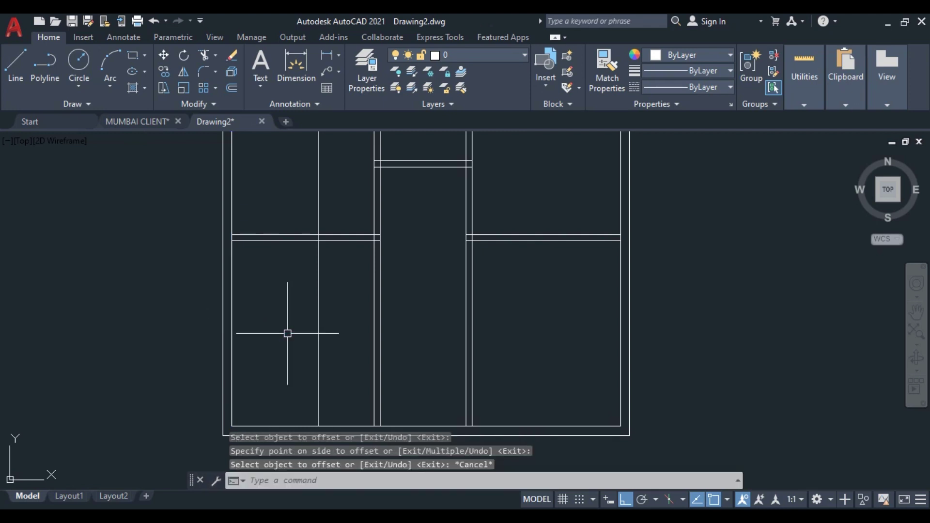
# Offset the new vertical line in the left bay 6" to the right to form a partition wall.
pyautogui.write('o')
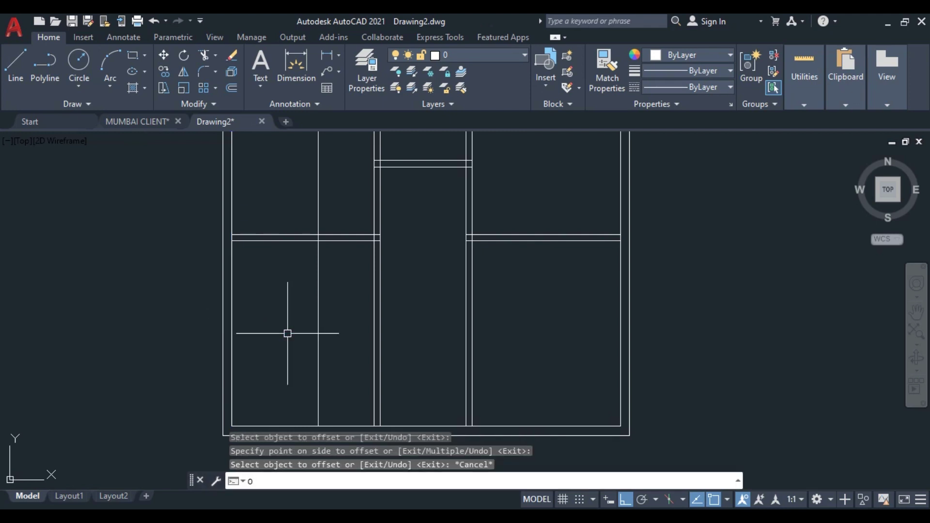
pyautogui.press('Return')
pyautogui.write('6"')
pyautogui.press('Return')
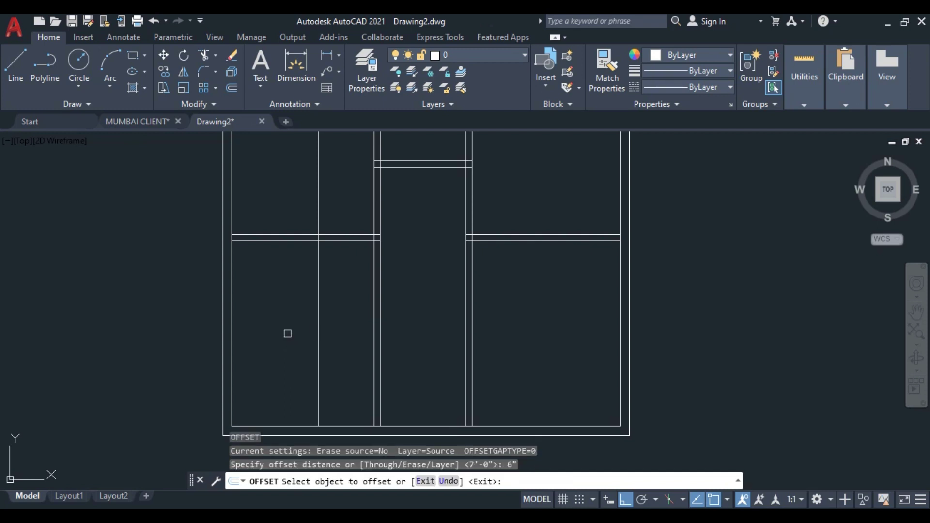
pyautogui.click(318, 326)
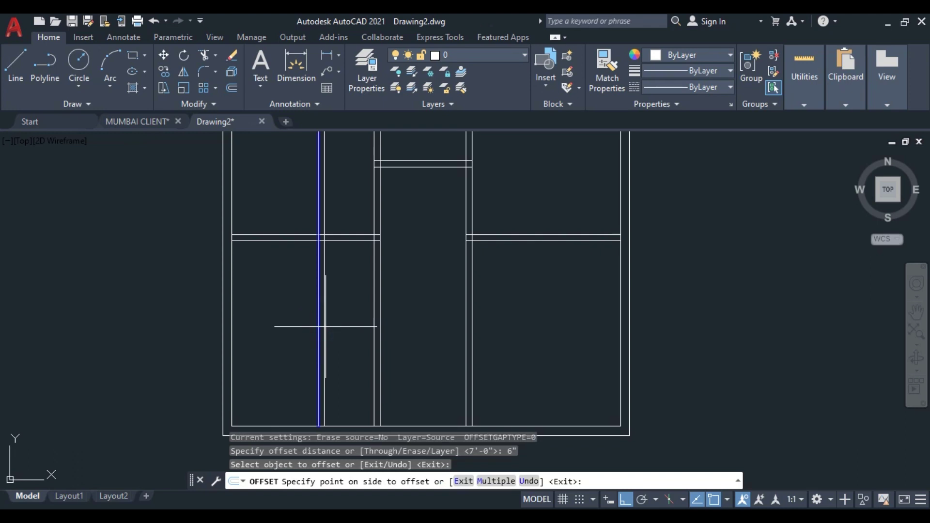
pyautogui.click(323, 325)
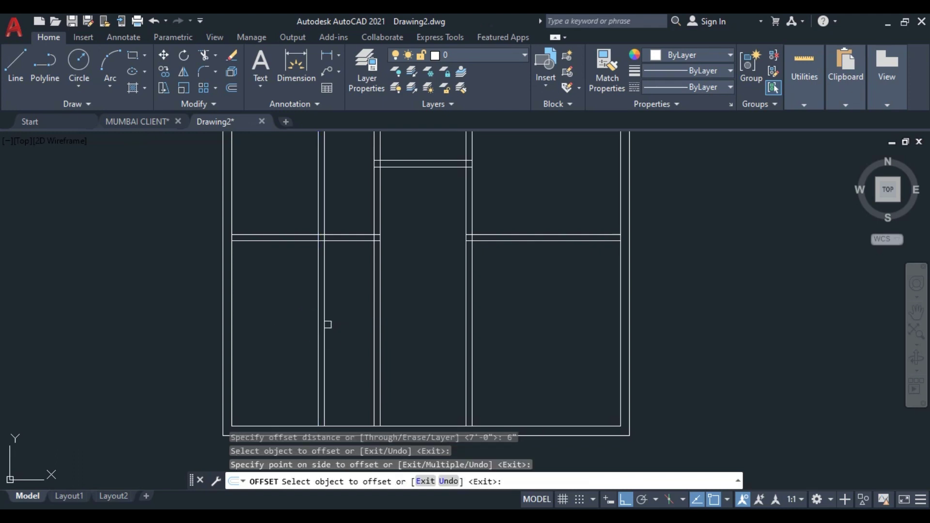
pyautogui.press('Escape')
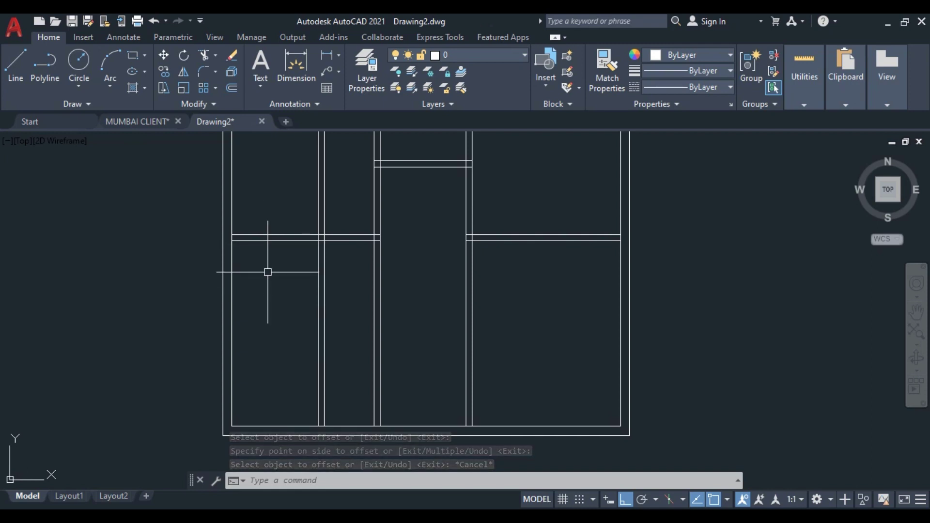
# Offset the lower line of the left bay's horizontal partition 5' downward.
pyautogui.write('o')
pyautogui.press('Return')
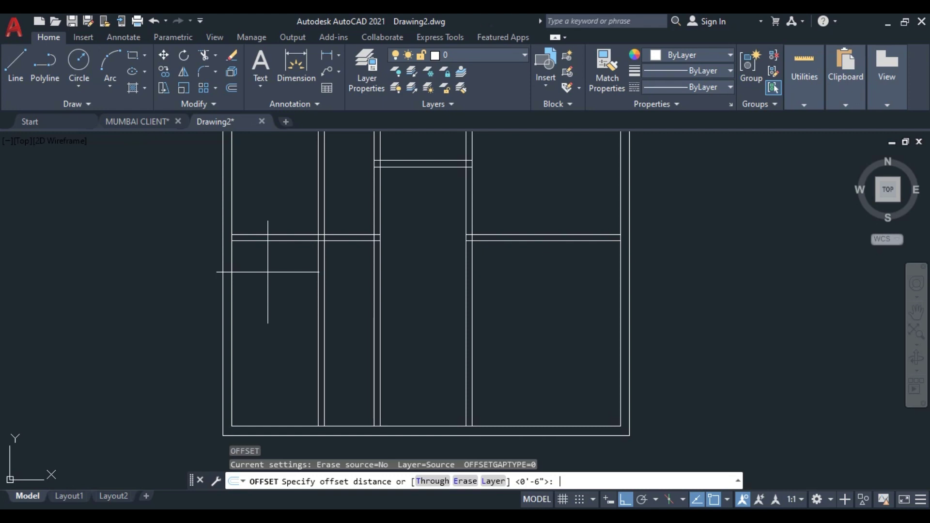
pyautogui.write("5'")
pyautogui.press('Return')
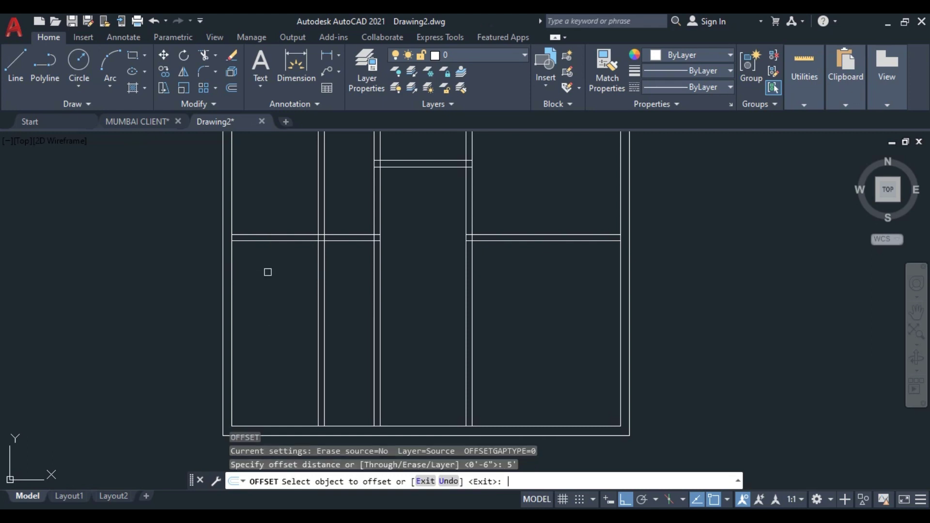
pyautogui.click(281, 242)
pyautogui.click(279, 280)
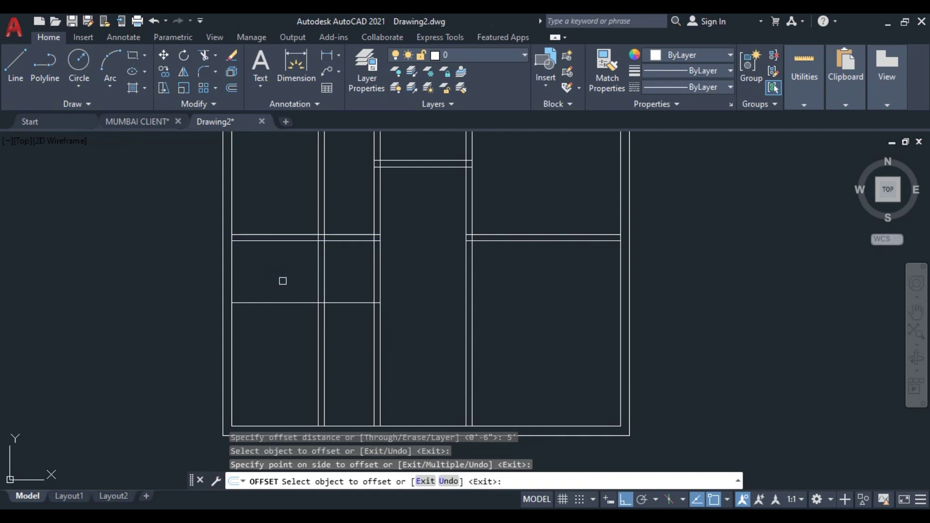
pyautogui.press('Return')
# Offset the new horizontal line in the left bay 6" downward to form a second partition wall.
pyautogui.write('o')
pyautogui.press('Return')
pyautogui.write('6"')
pyautogui.press('Return')
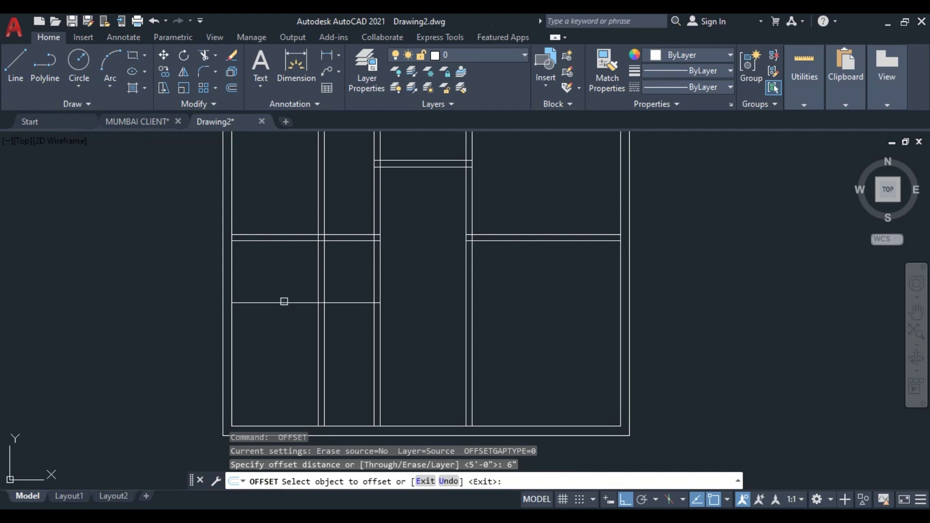
pyautogui.click(284, 302)
pyautogui.click(284, 320)
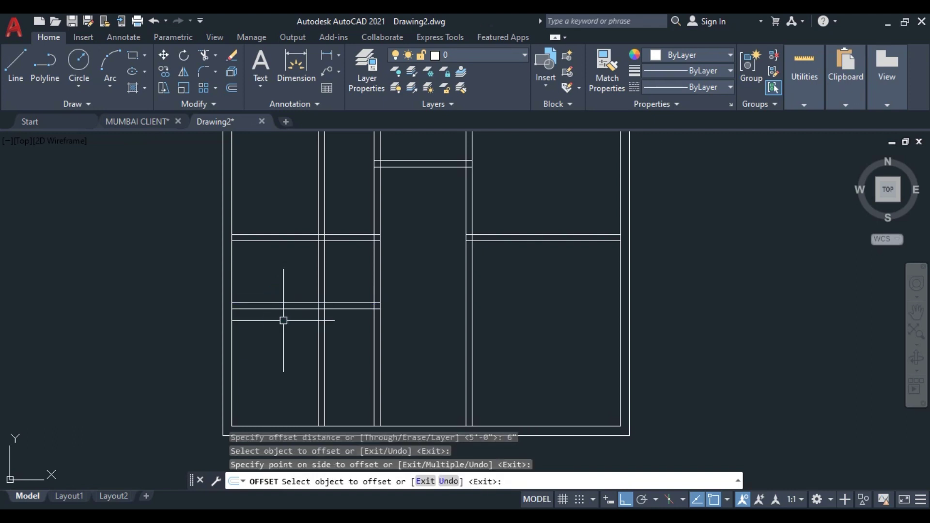
pyautogui.press('Escape')
# Trim the left bay's vertical partition below the lower horizontal wall and above the upper one, keeping only the part between them.
pyautogui.scroll(-2, 284, 321)
pyautogui.scroll(2, 294, 325)
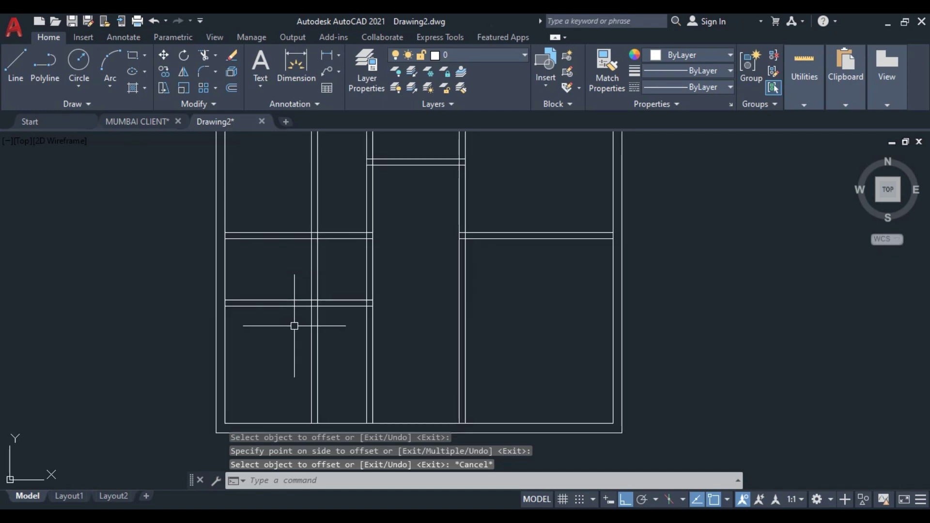
pyautogui.write('tr')
pyautogui.press('Return')
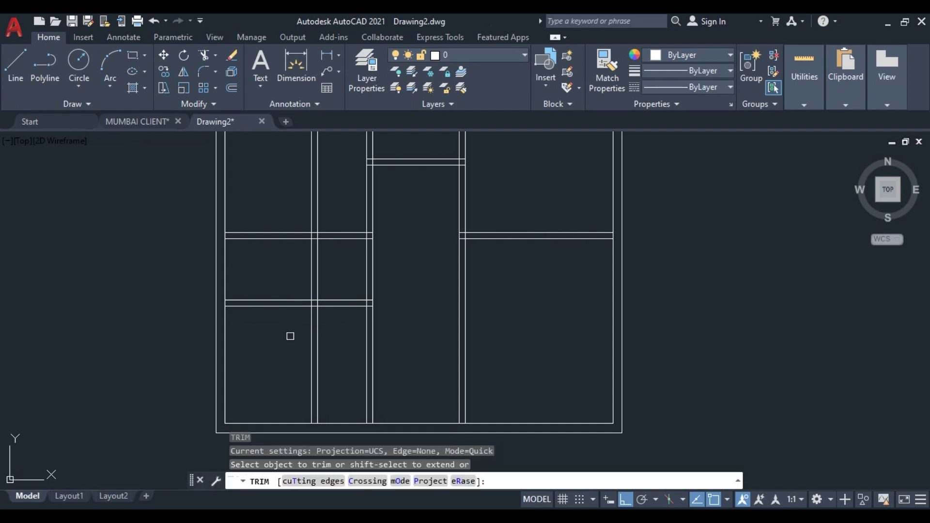
pyautogui.moveTo(290, 337); pyautogui.dragTo(289, 328, button='middle')
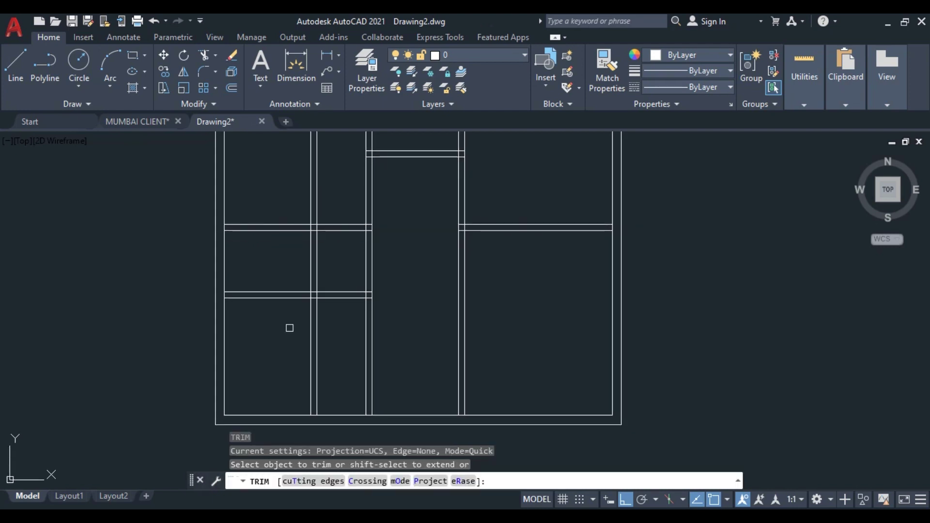
pyautogui.click(331, 364)
pyautogui.click(298, 379)
pyautogui.press('Return')
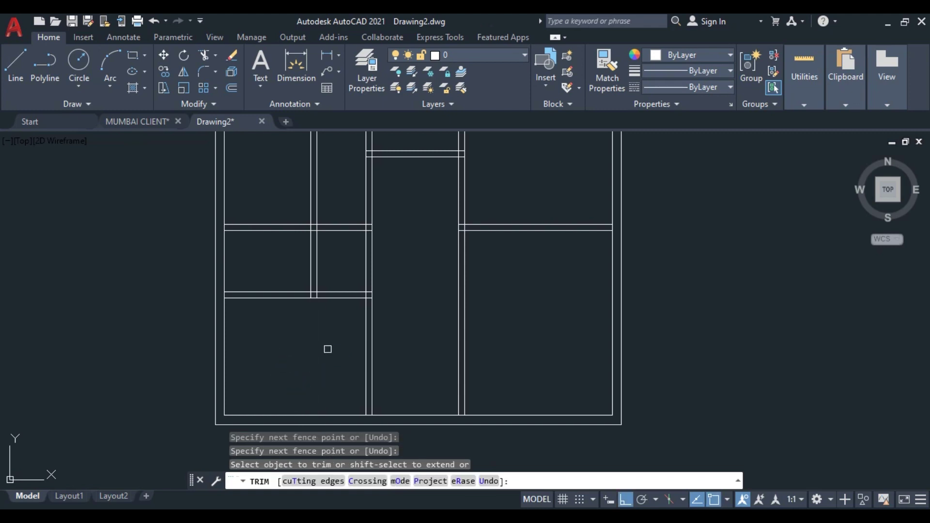
pyautogui.moveTo(321, 246); pyautogui.dragTo(321, 276, button='middle')
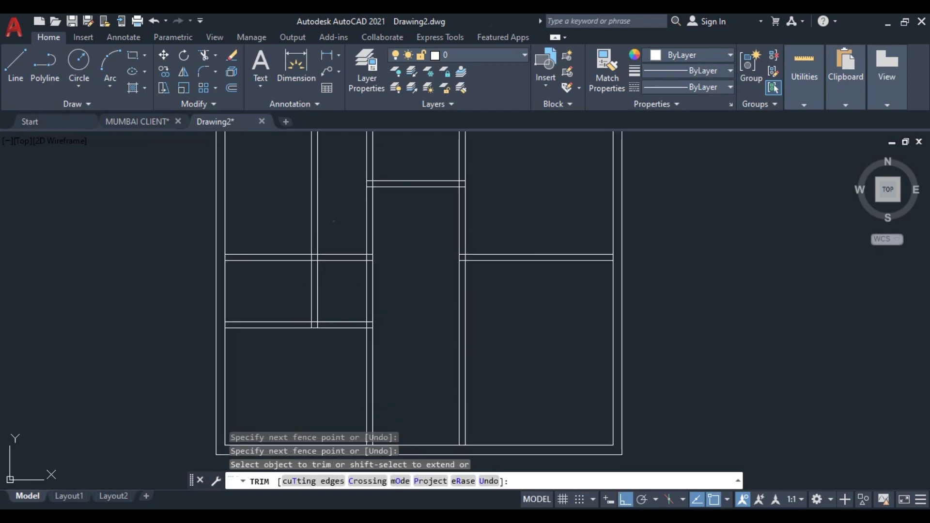
pyautogui.click(333, 221)
pyautogui.click(290, 207)
pyautogui.press('Return')
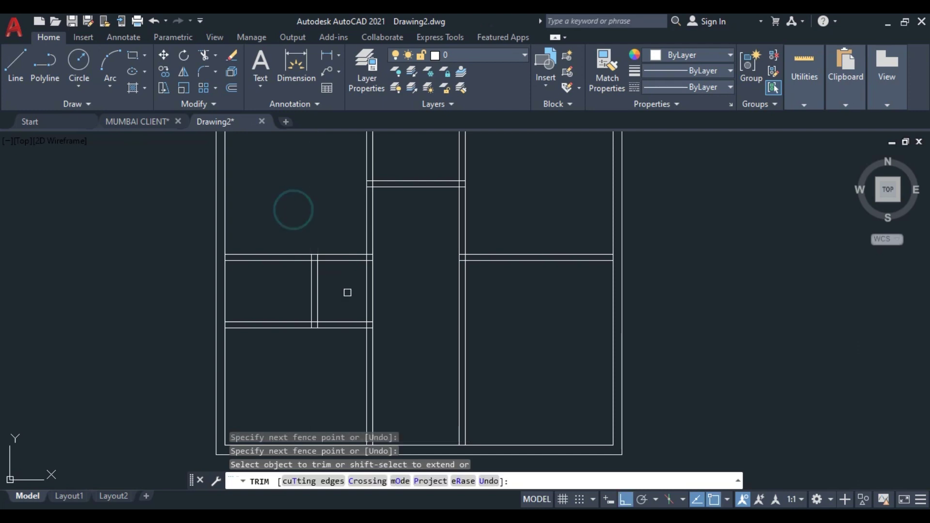
# Trim the wall between the left and middle bays out of the gap between the two horizontal partitions.
pyautogui.click(382, 294)
pyautogui.click(365, 293)
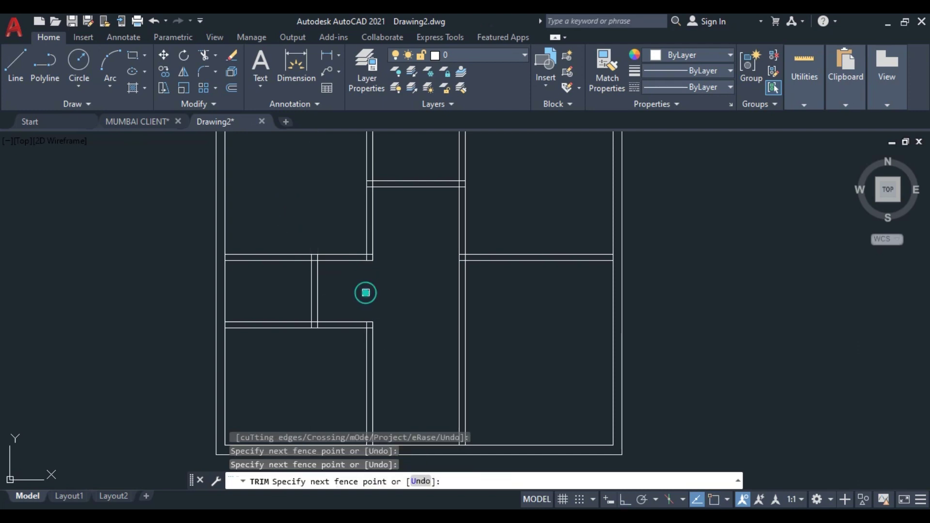
pyautogui.press('Return')
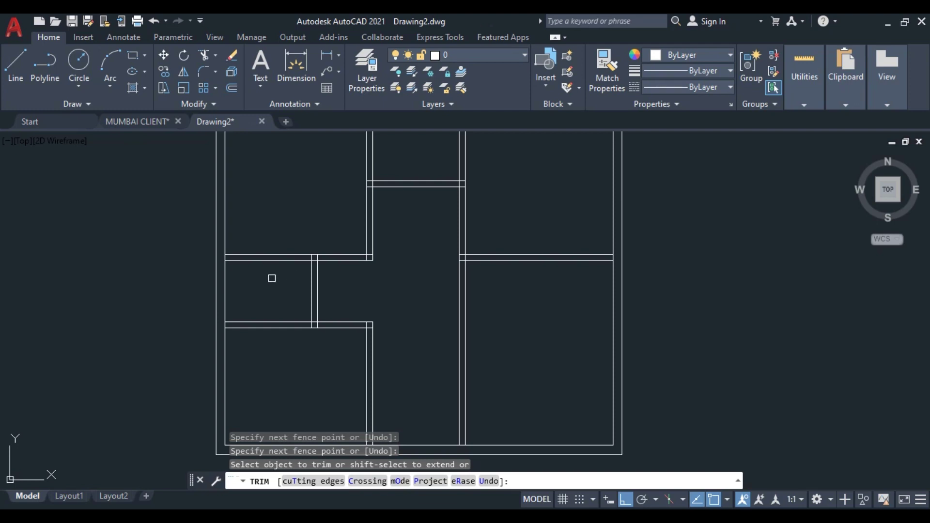
# Offset the inner line of the right outer wall 7' to the left.
pyautogui.scroll(-2, 272, 278)
pyautogui.moveTo(271, 276); pyautogui.dragTo(257, 283, button='middle')
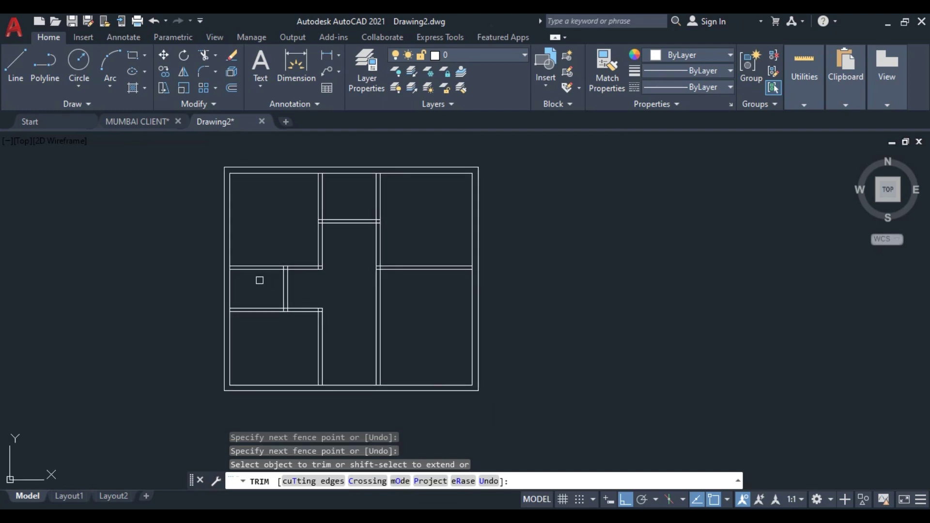
pyautogui.scroll(2, 426, 270)
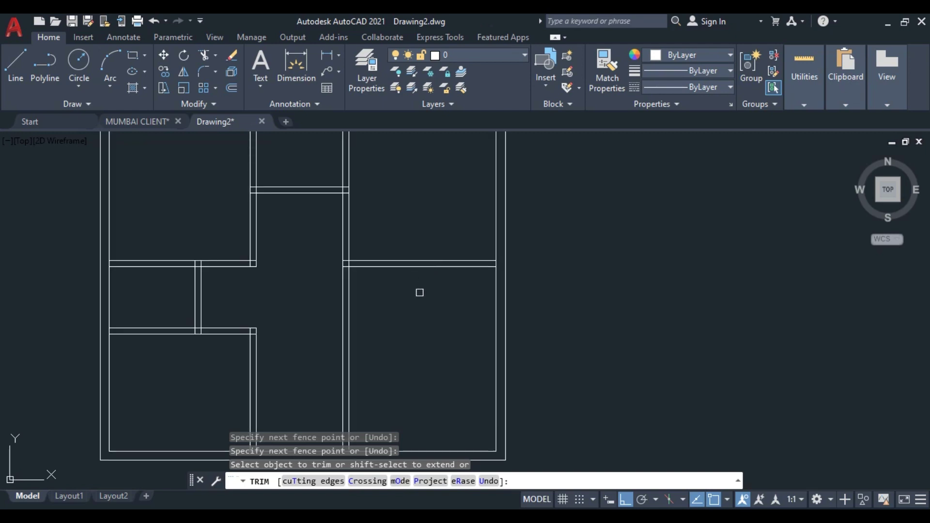
pyautogui.press('Escape')
pyautogui.write('o')
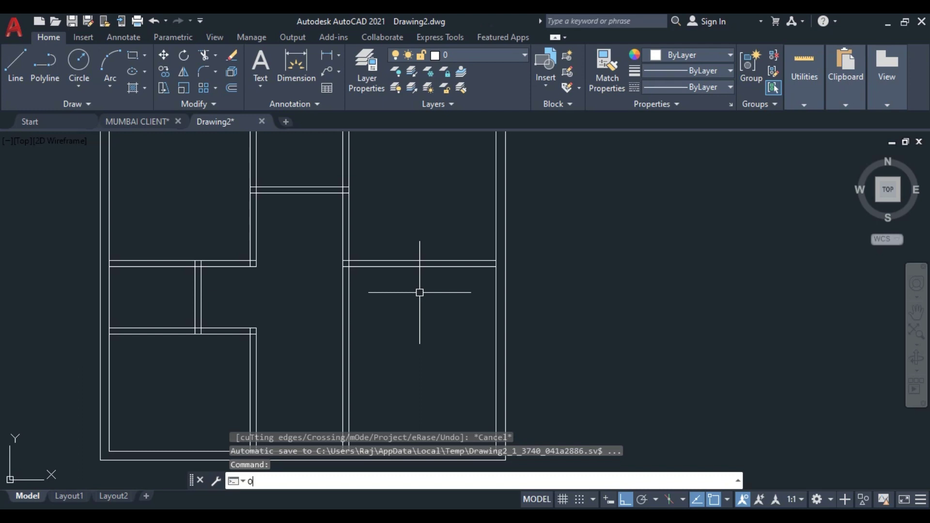
pyautogui.press('Return')
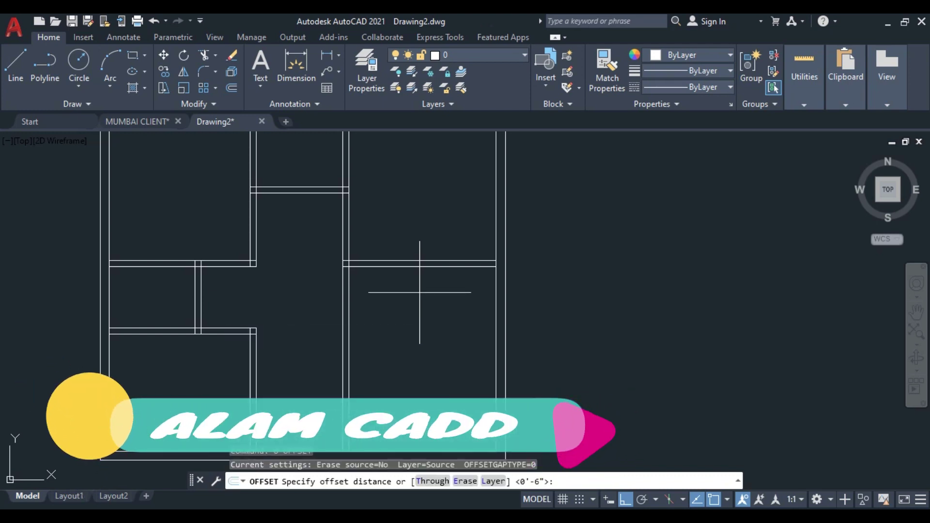
pyautogui.write('7')
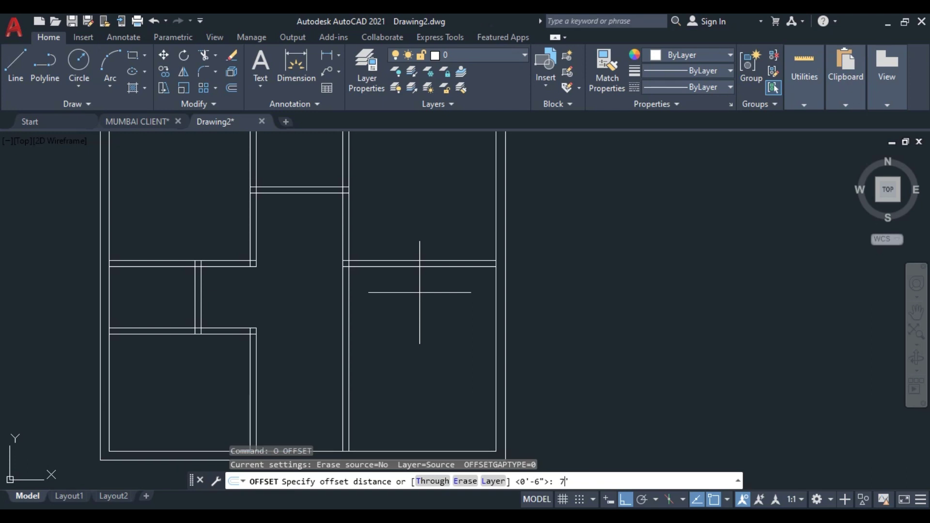
pyautogui.write("'")
pyautogui.press('Return')
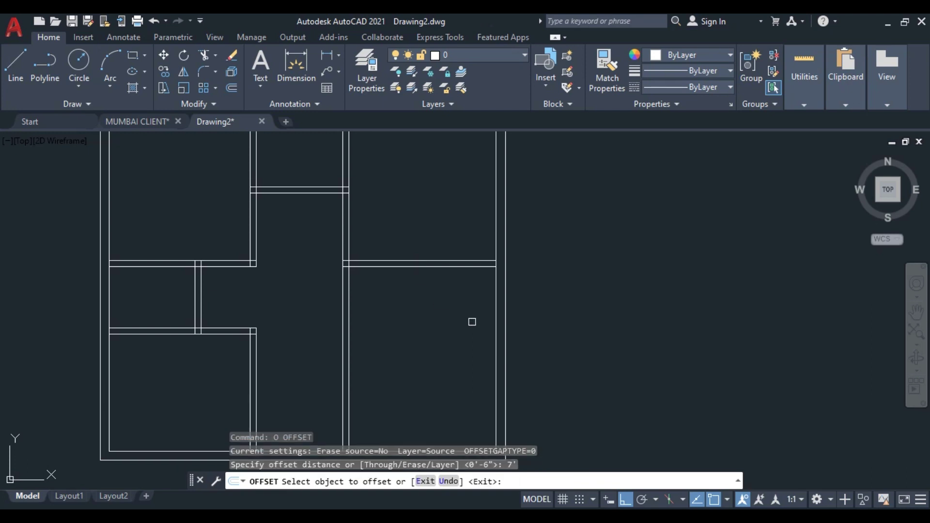
pyautogui.click(494, 330)
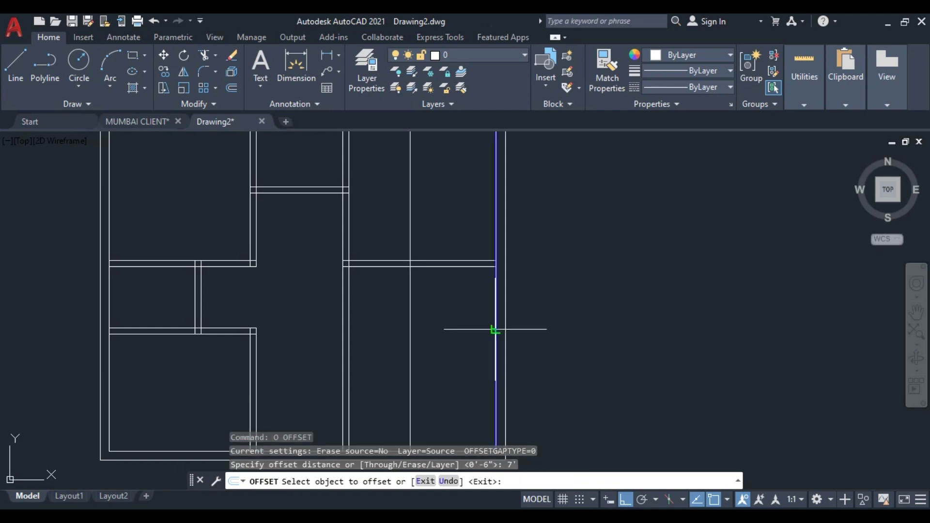
pyautogui.click(446, 332)
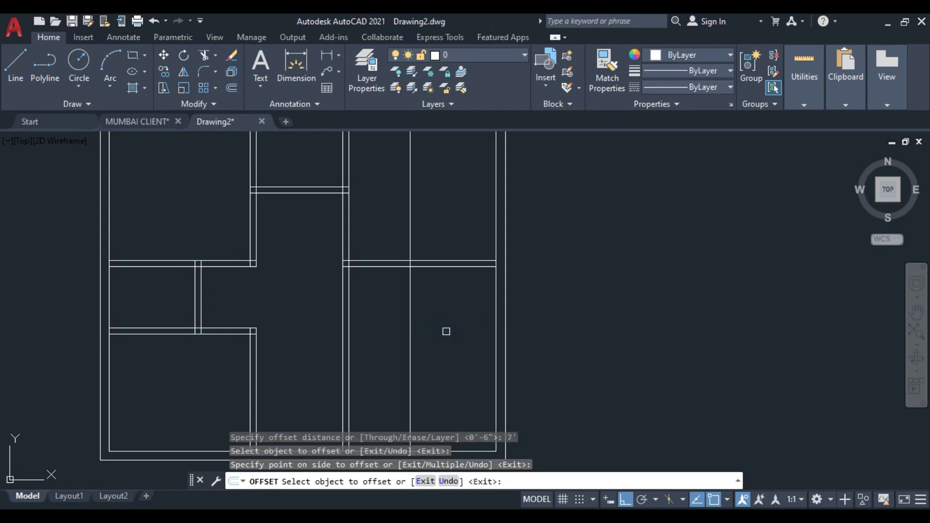
pyautogui.press('Escape')
# Offset the new vertical line in the right bay 6" to the left to form a partition wall.
pyautogui.write('o')
pyautogui.press('Return')
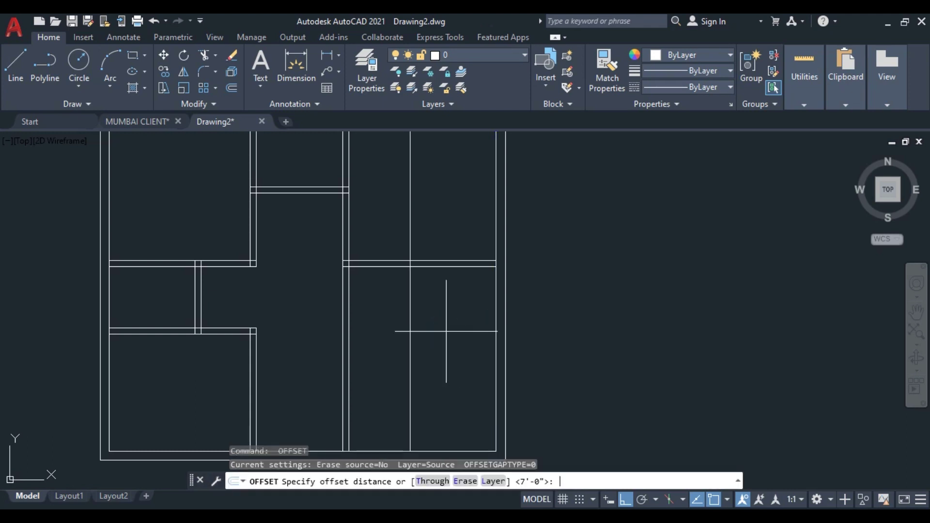
pyautogui.write('6"')
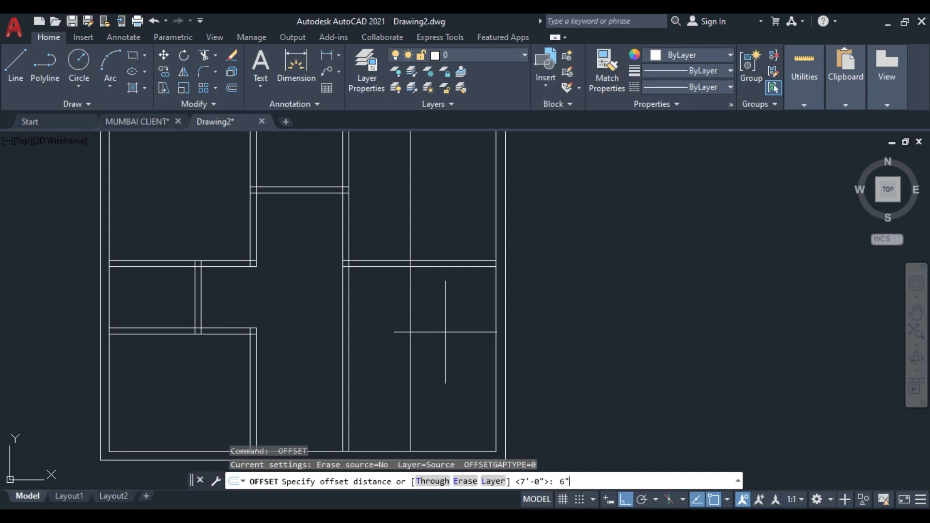
pyautogui.press('Return')
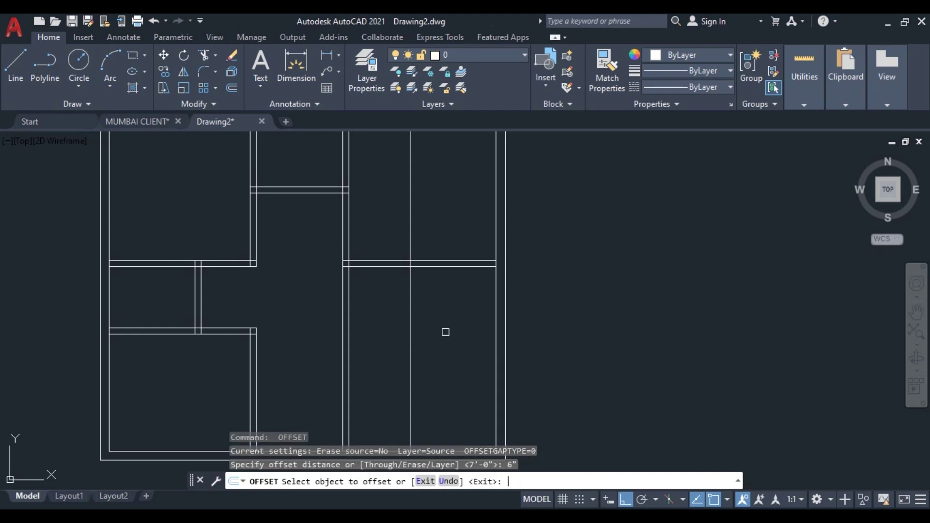
pyautogui.click(410, 342)
pyautogui.click(387, 341)
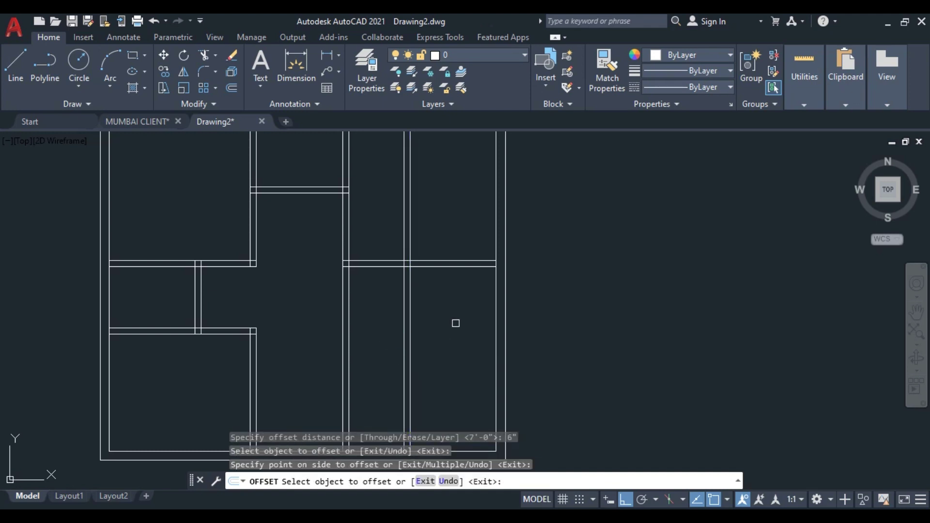
pyautogui.press('Escape')
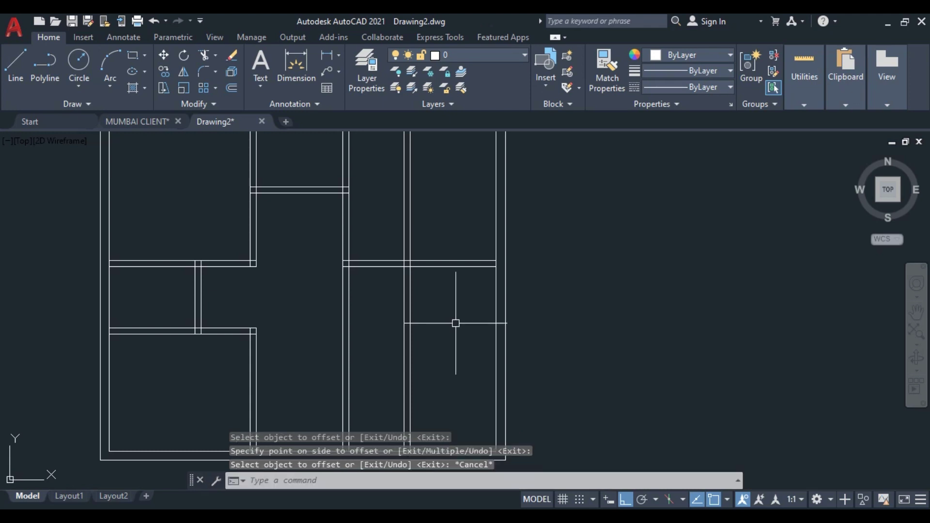
# Offset the lower line of the right bay's horizontal partition 5' downward.
pyautogui.write('o')
pyautogui.press('Return')
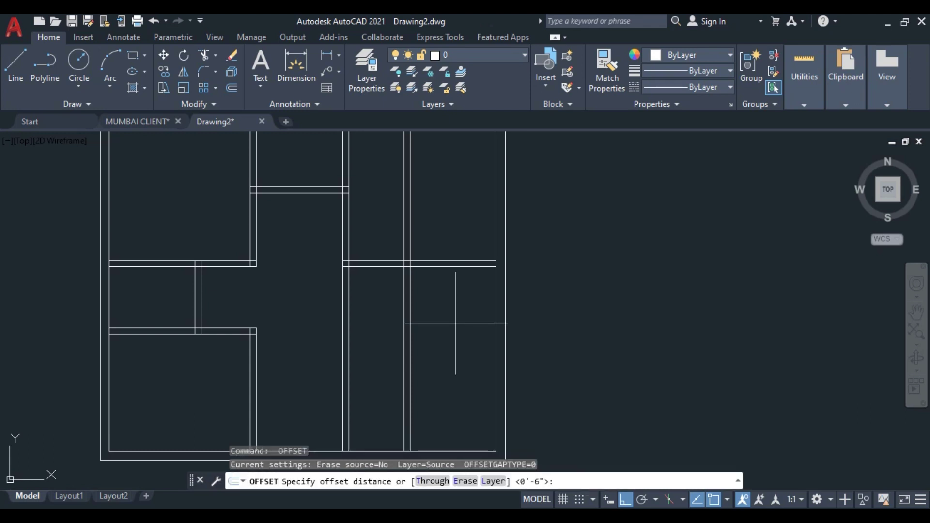
pyautogui.write("5'")
pyautogui.press('Return')
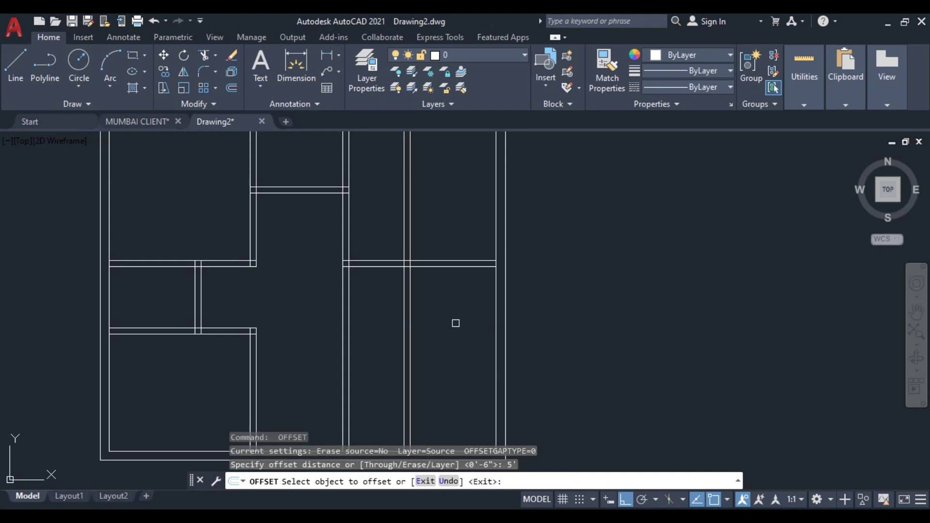
pyautogui.click(446, 265)
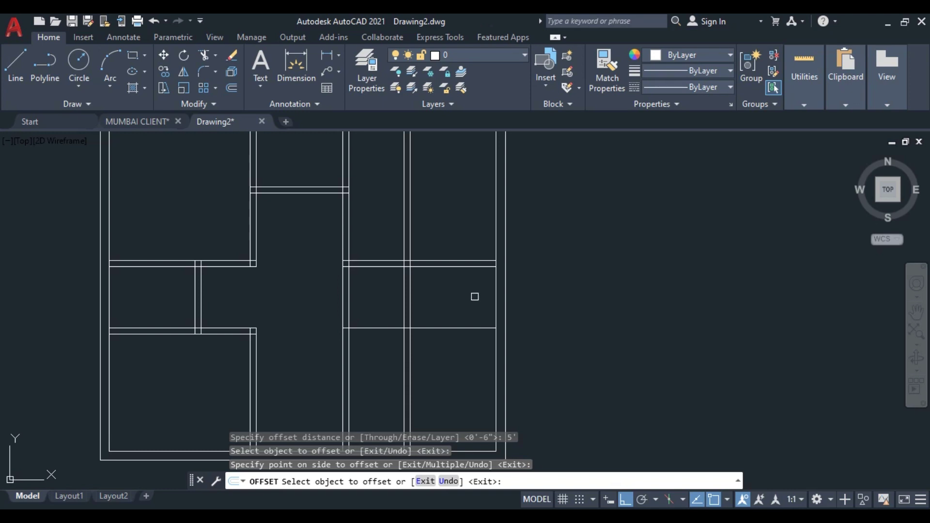
pyautogui.press('Escape')
# Offset the new horizontal line in the right bay 6" downward to form a second partition wall.
pyautogui.press('Return')
pyautogui.write('6')
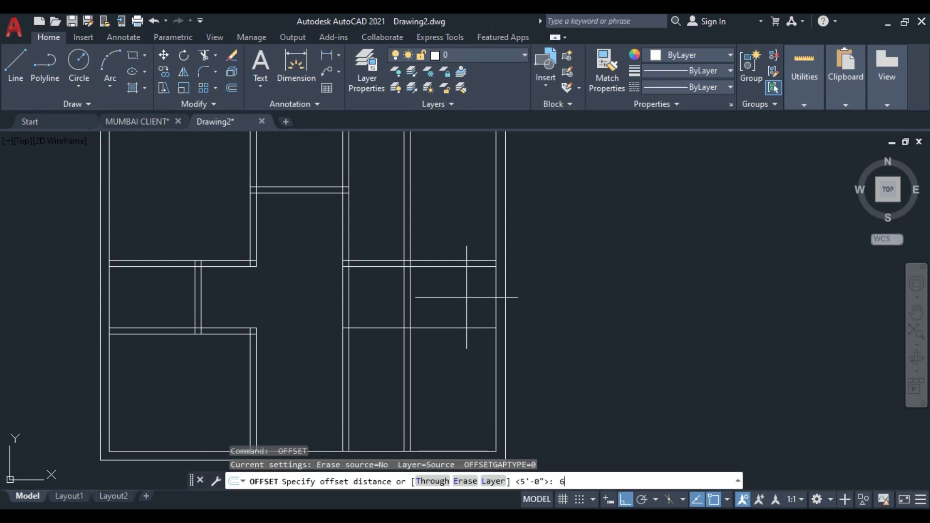
pyautogui.write('"')
pyautogui.press('Return')
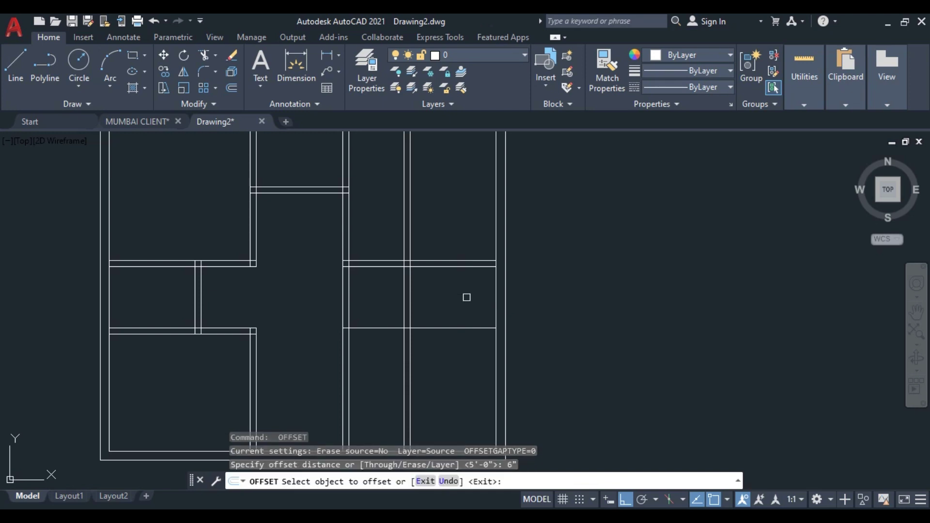
pyautogui.click(442, 328)
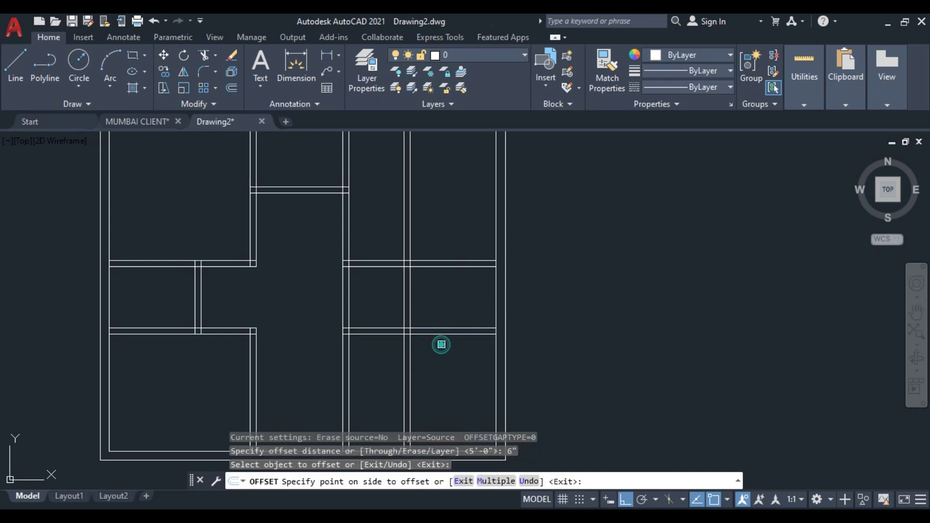
pyautogui.click(441, 343)
pyautogui.press('Escape')
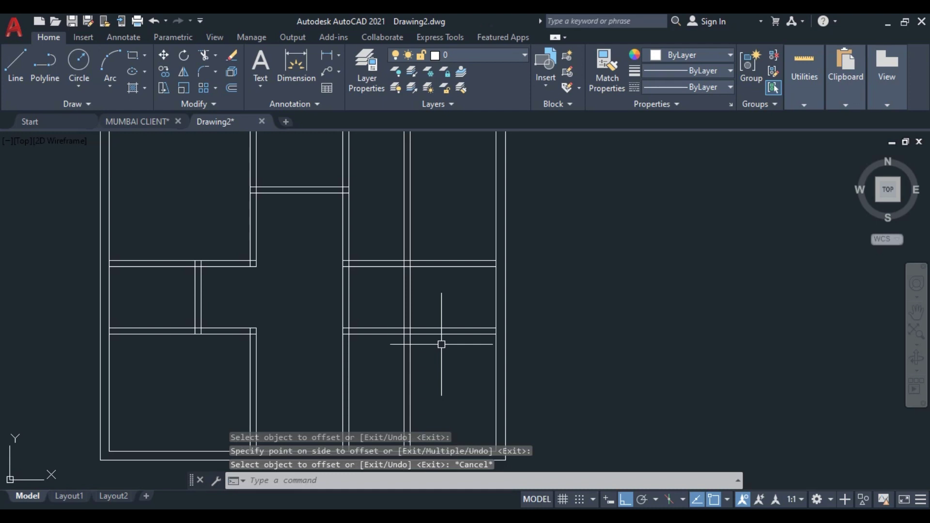
# Trim the right bay's vertical partition above and below the two horizontal partitions, keeping only the piece between them.
pyautogui.write('tr')
pyautogui.press('Return')
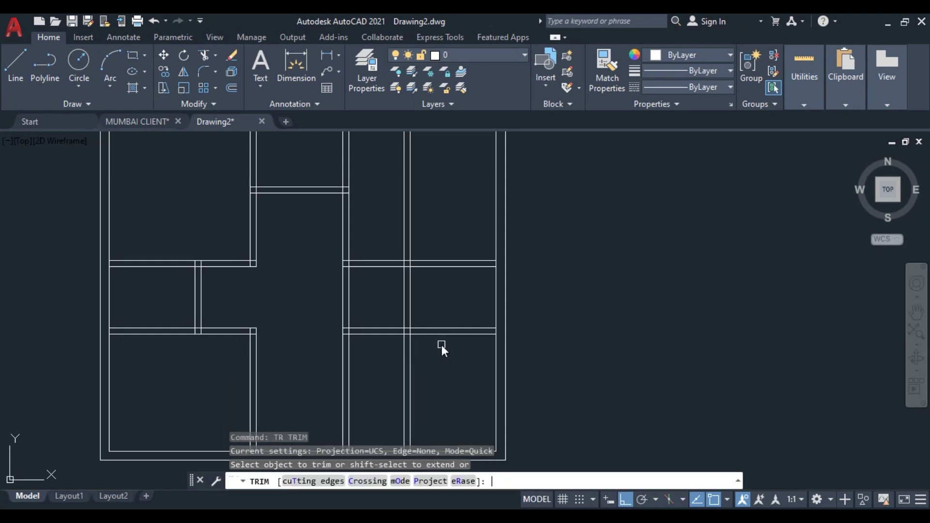
pyautogui.scroll(-3, 440, 345)
pyautogui.click(445, 358)
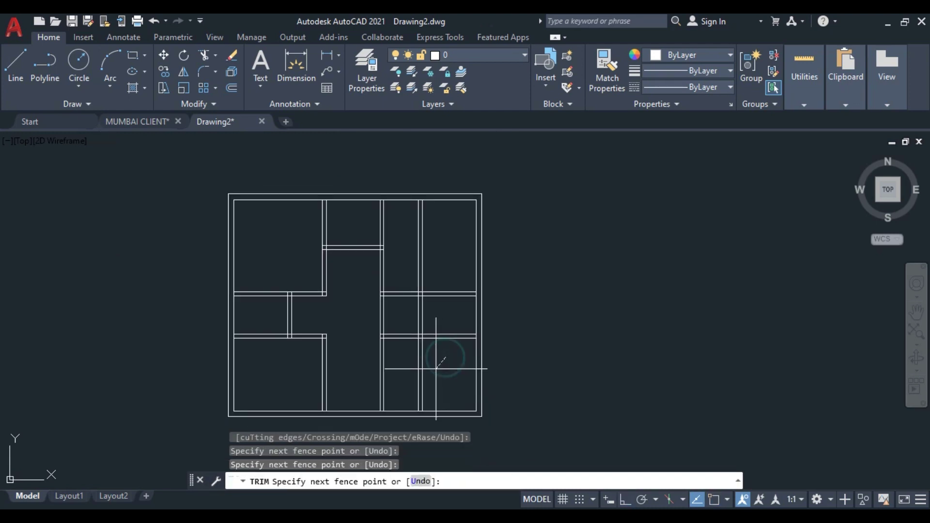
pyautogui.click(412, 380)
pyautogui.press('Return')
pyautogui.moveTo(413, 380); pyautogui.dragTo(412, 387, button='middle')
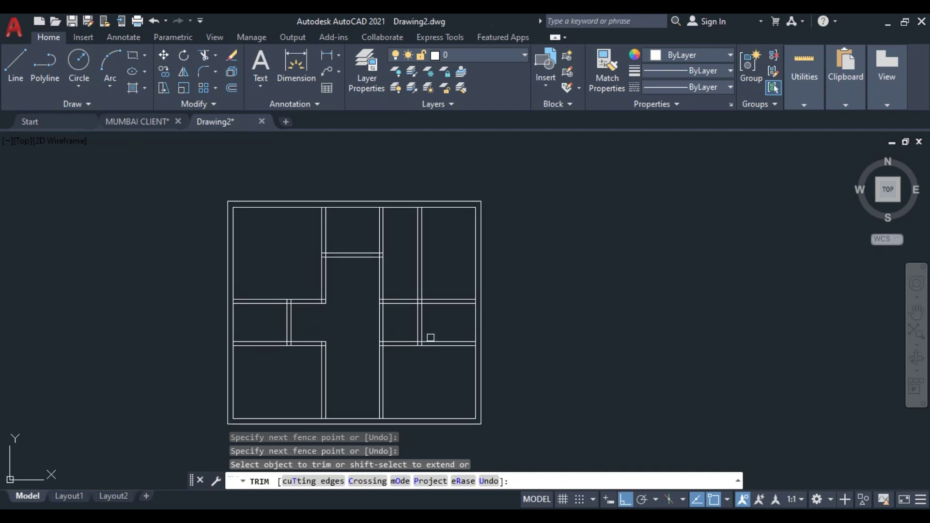
pyautogui.click(439, 279)
pyautogui.click(404, 264)
pyautogui.press('Return')
# Trim the central passage's right wall between the two horizontal partitions to open it toward the right bay.
pyautogui.click(391, 321)
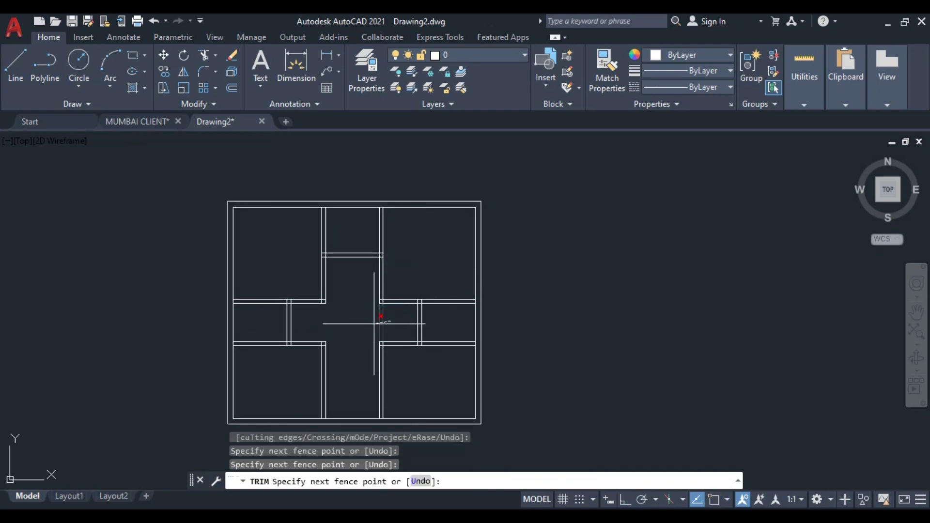
pyautogui.click(357, 325)
pyautogui.press('Return')
pyautogui.rightClick(356, 326)
pyautogui.click(402, 136)
pyautogui.moveTo(414, 349)
pyautogui.mouseDown(button='middle')
pyautogui.moveTo(413, 311)
pyautogui.moveTo(413, 327)
pyautogui.mouseUp(button='middle')
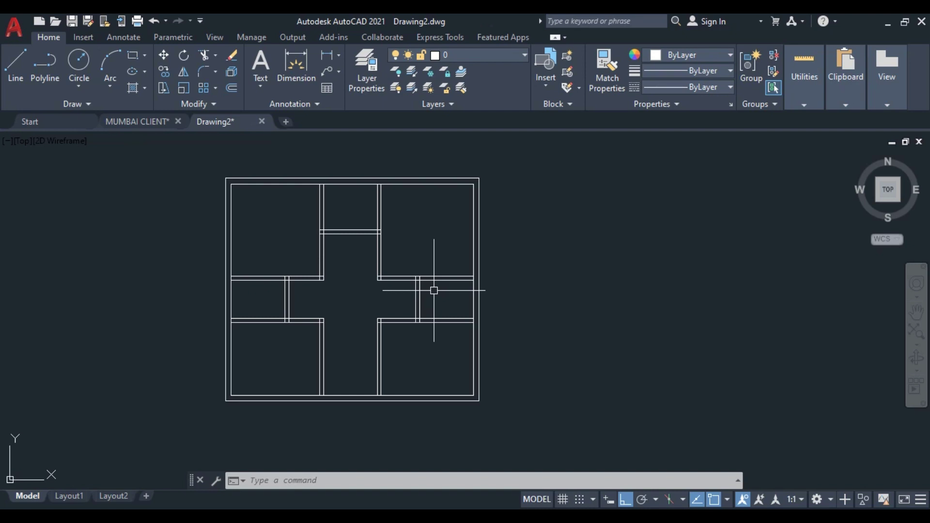
# Offset the inner line of the bottom outer wall 3' upward for the stair landing.
pyautogui.scroll(2, 338, 427)
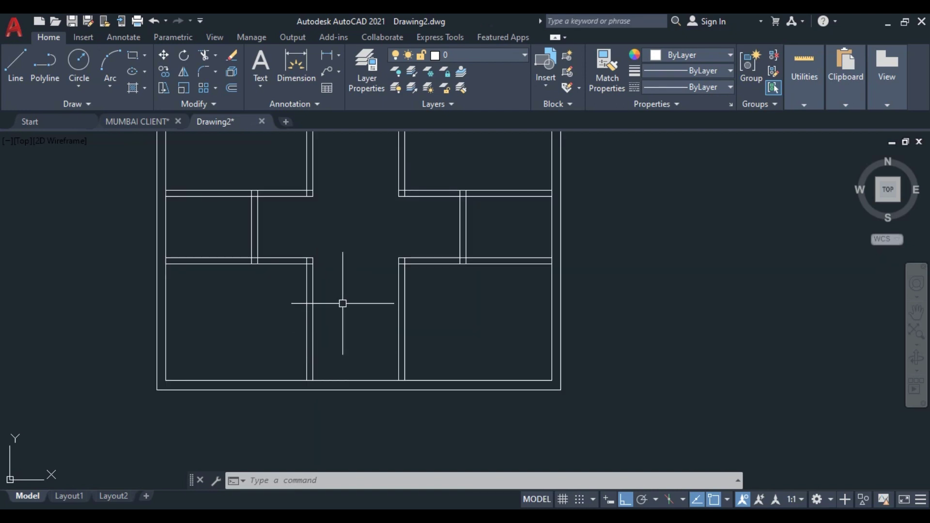
pyautogui.scroll(2, 343, 304)
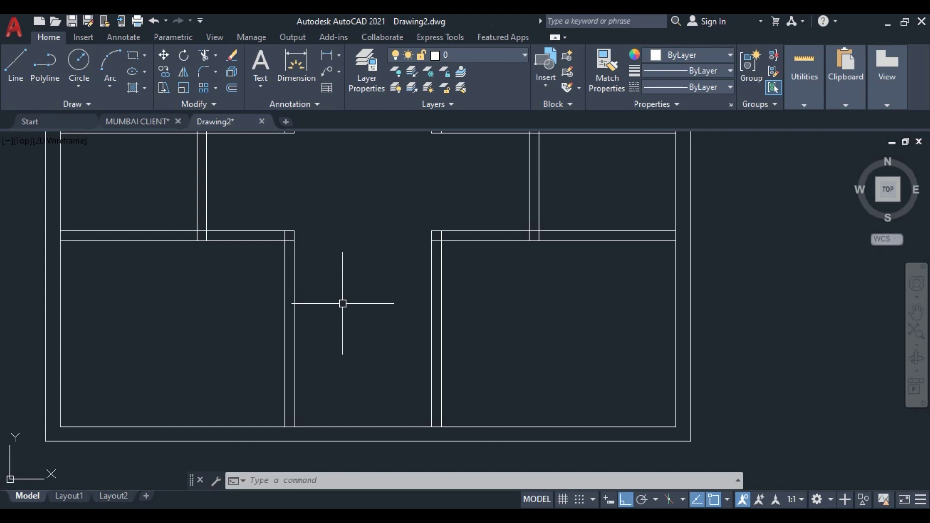
pyautogui.write('o')
pyautogui.press('Return')
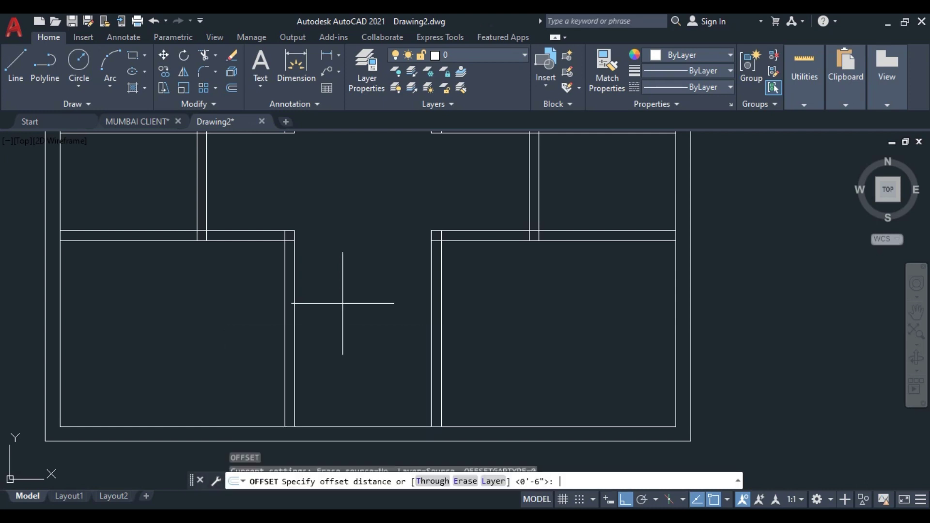
pyautogui.write("3'")
pyautogui.press('Return')
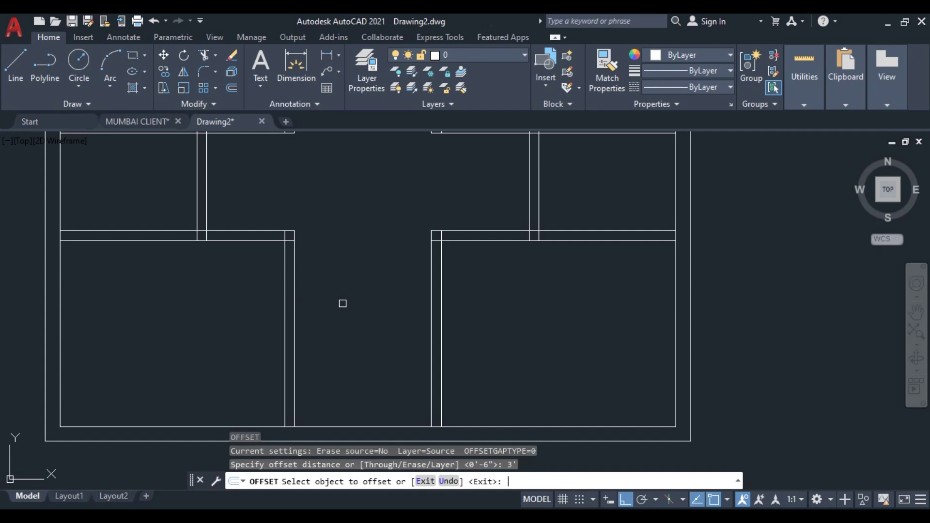
pyautogui.click(359, 426)
pyautogui.click(359, 395)
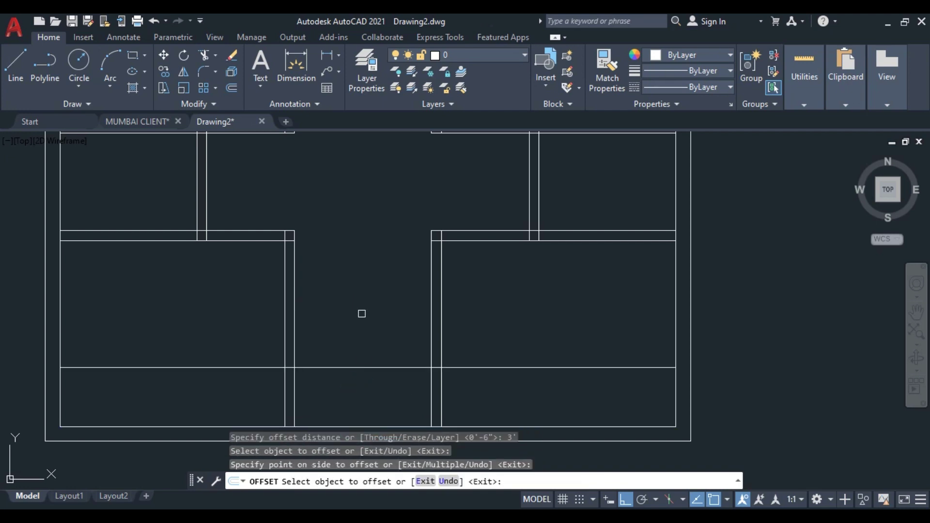
pyautogui.press('Escape')
# Trim the landing line outside the central passage so it spans only between the passage's two walls.
pyautogui.write('TR')
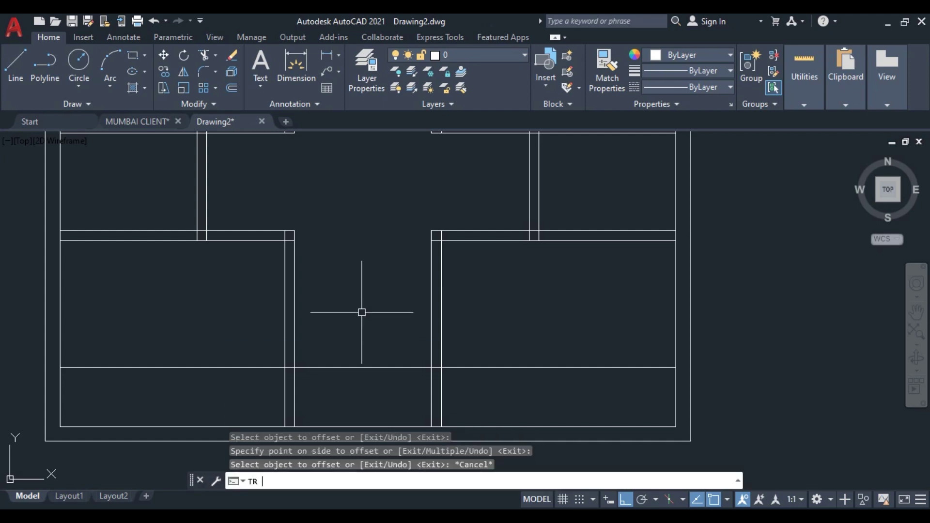
pyautogui.press('Return')
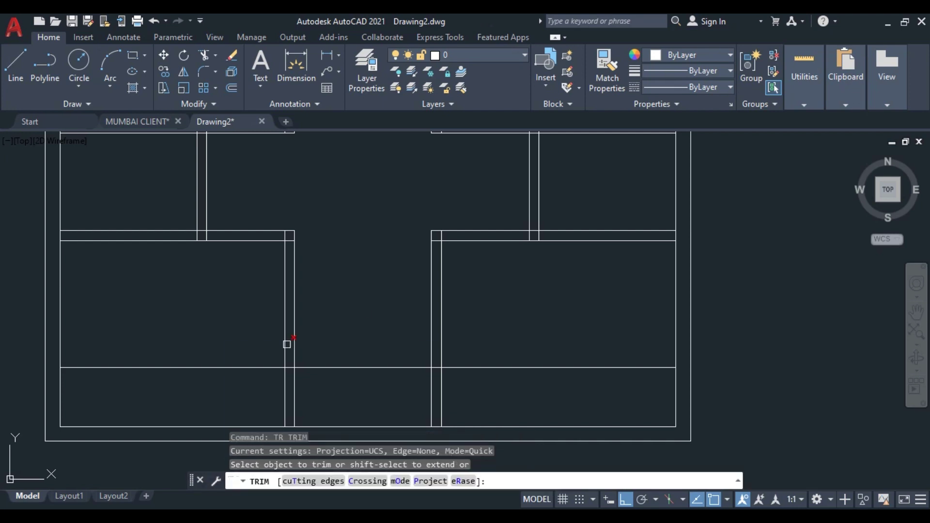
pyautogui.moveTo(268, 347); pyautogui.dragTo(258, 376)
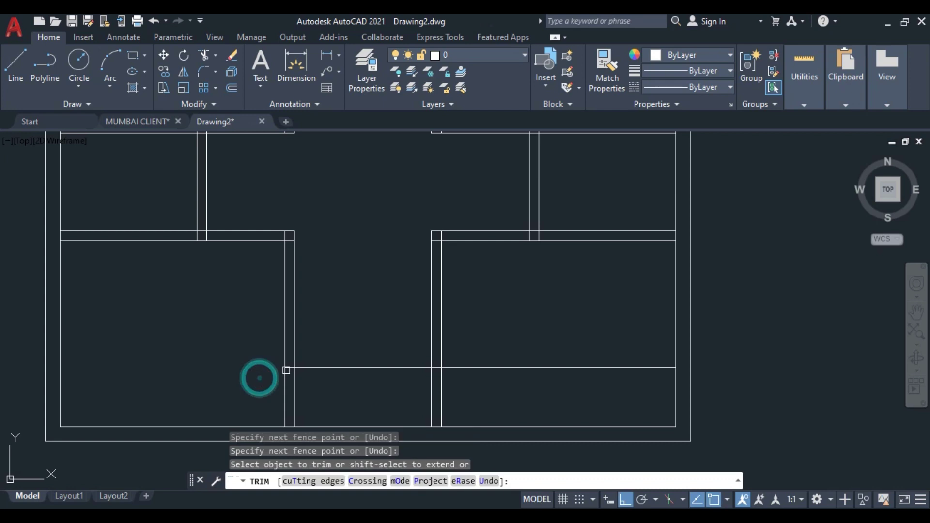
pyautogui.scroll(4, 286, 369)
pyautogui.click(289, 369)
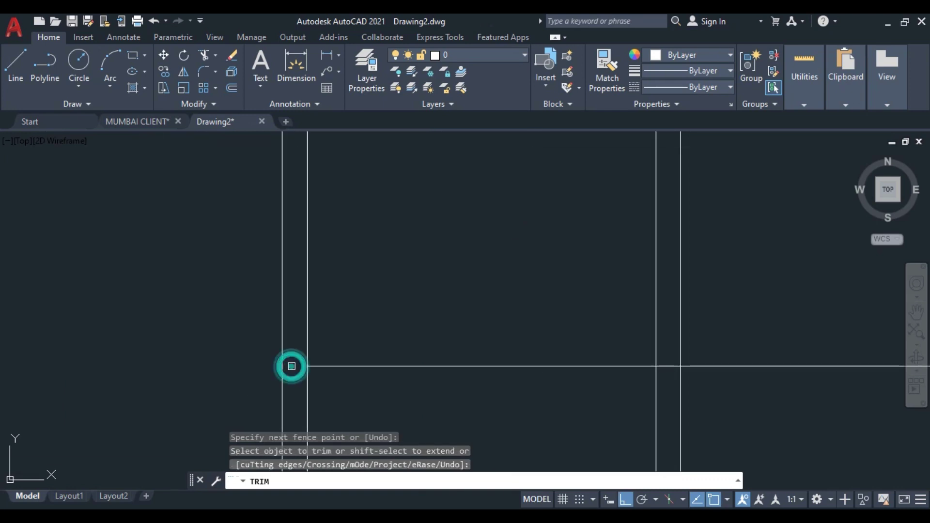
pyautogui.click(662, 366)
pyautogui.click(660, 367)
pyautogui.click(706, 366)
pyautogui.scroll(-4, 708, 361)
pyautogui.moveTo(711, 353); pyautogui.dragTo(667, 361, button='middle')
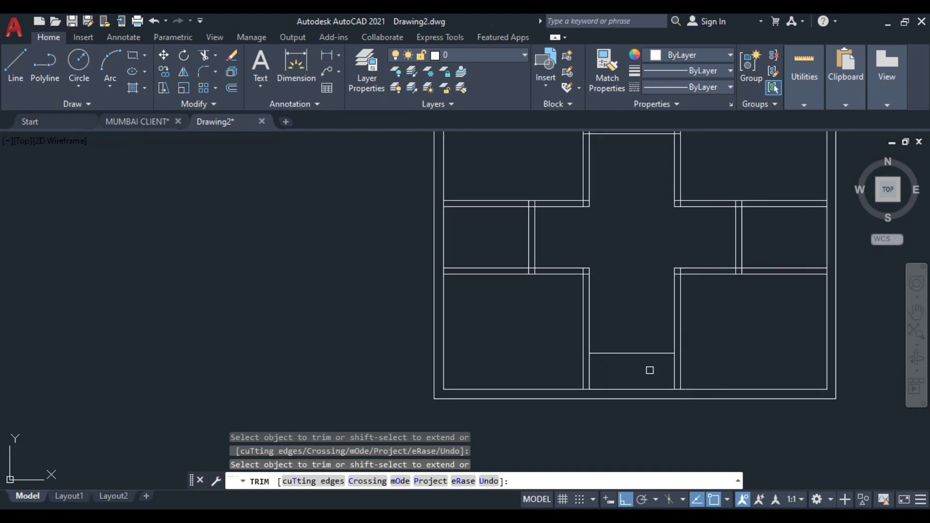
pyautogui.press('Escape')
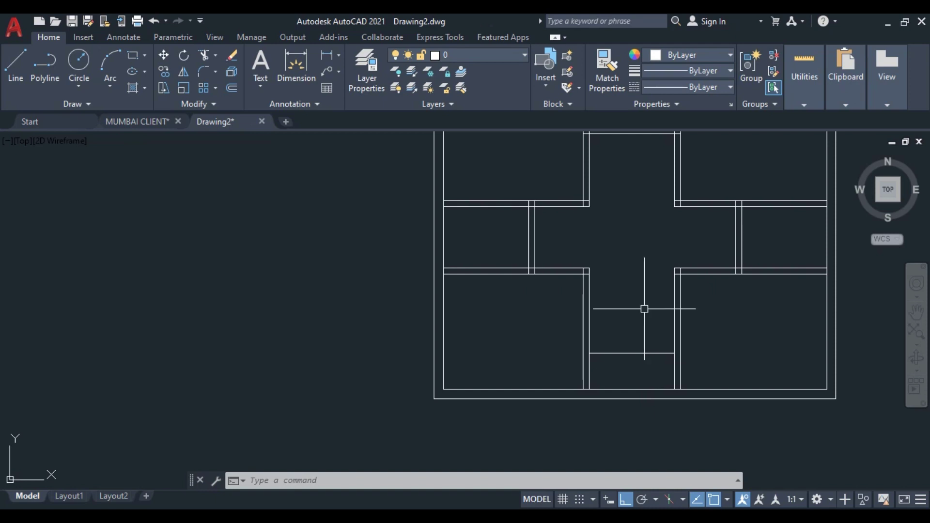
# Offset the landing line 9" upward seven times in succession to form the stair treads.
pyautogui.moveTo(609, 297); pyautogui.dragTo(587, 286, button='middle')
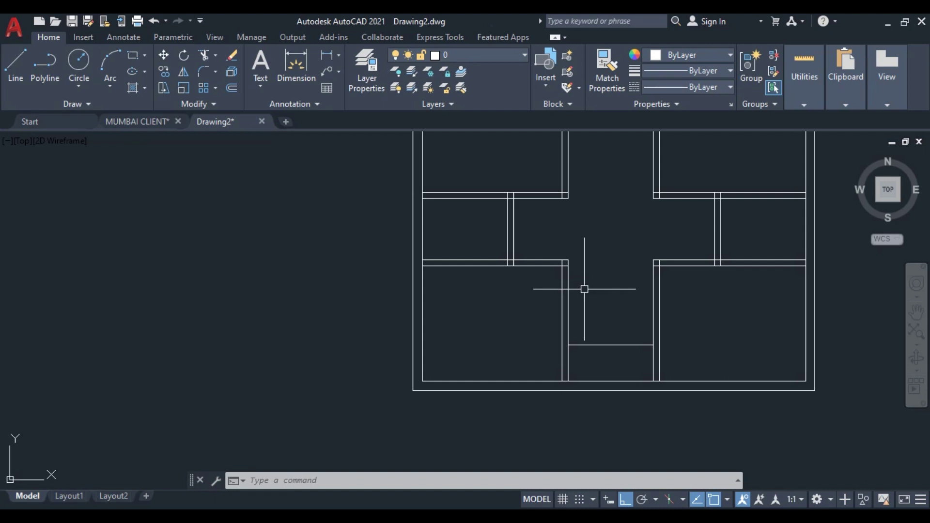
pyautogui.moveTo(584, 291); pyautogui.dragTo(551, 306, button='middle')
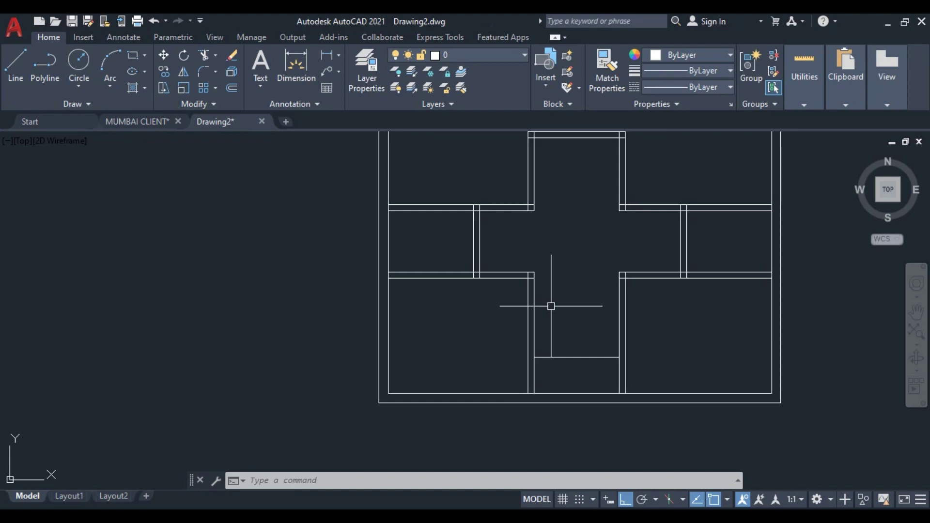
pyautogui.write('o')
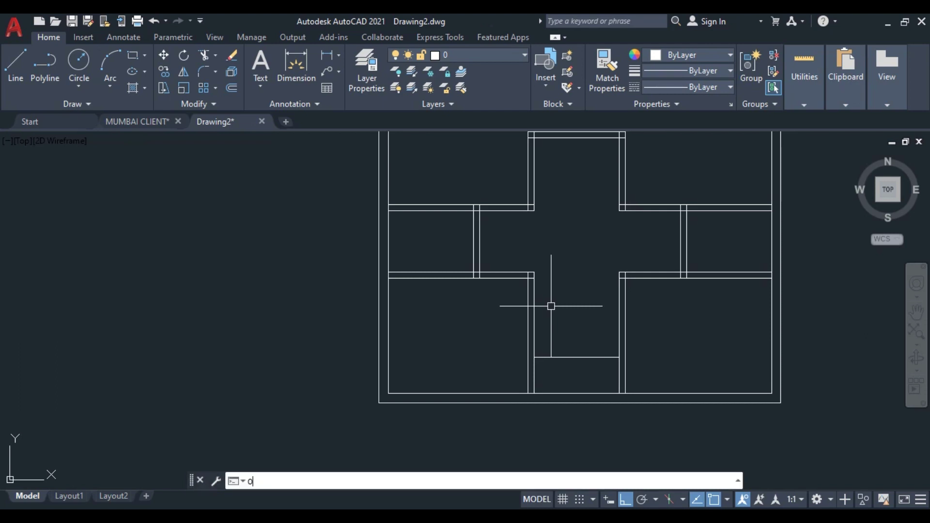
pyautogui.press('Return')
pyautogui.write('9"')
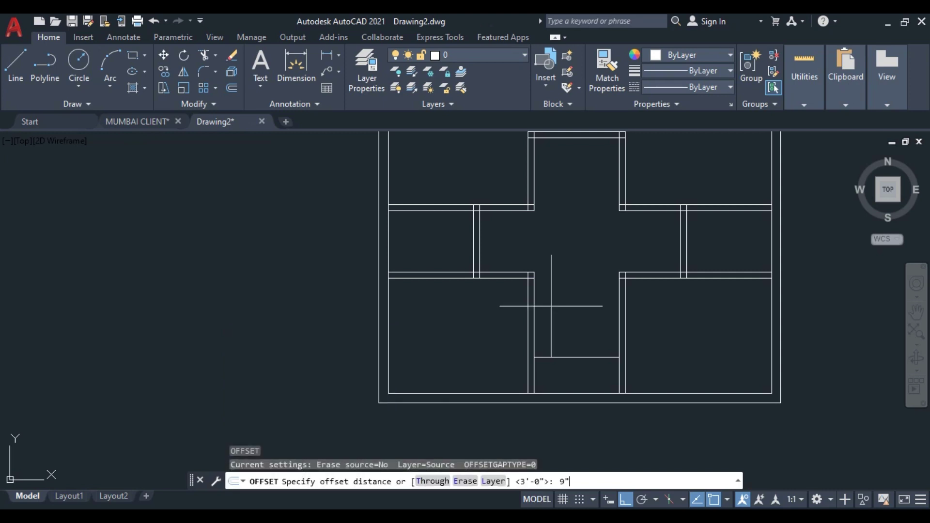
pyautogui.press('Return')
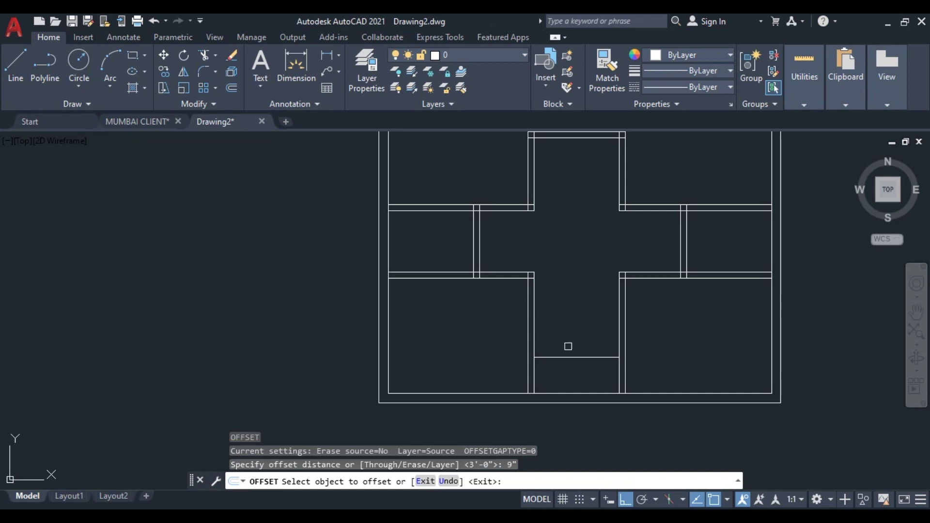
pyautogui.scroll(2, 572, 356)
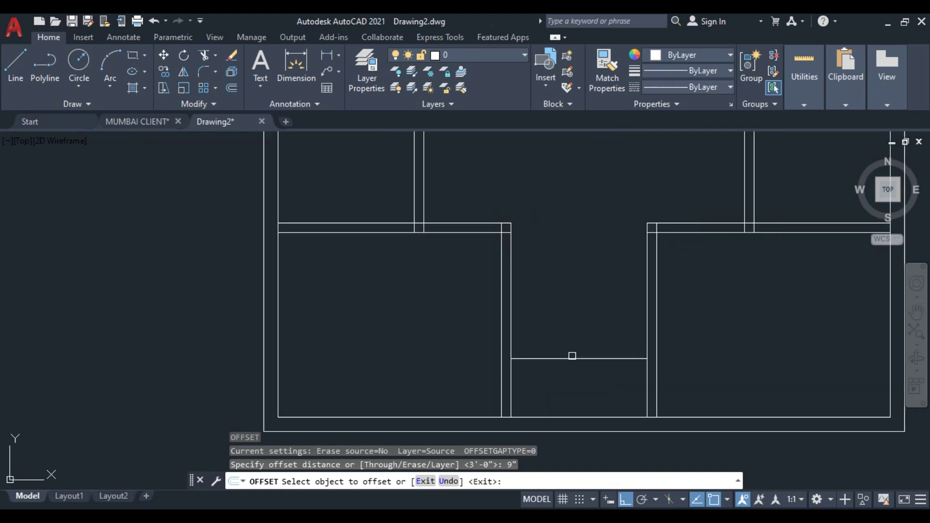
pyautogui.click(572, 358)
pyautogui.click(571, 348)
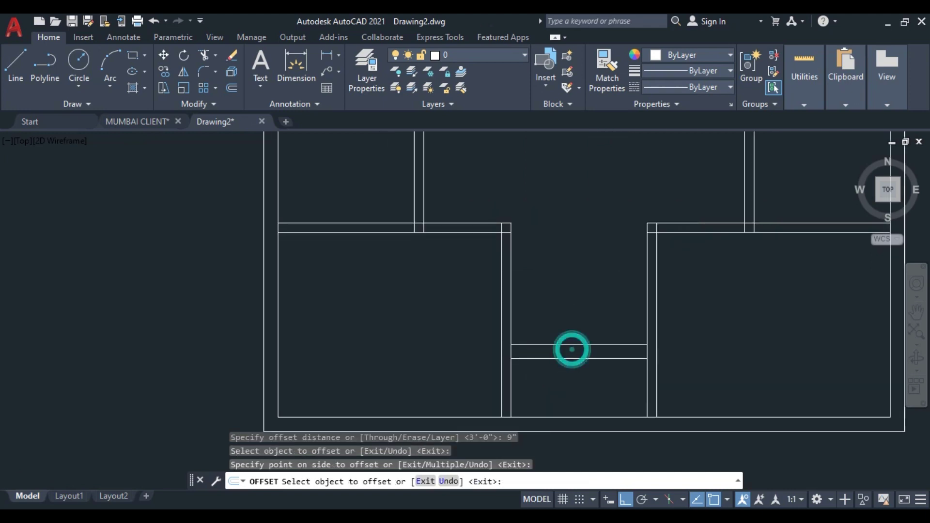
pyautogui.scroll(3, 571, 342)
pyautogui.click(572, 339)
pyautogui.click(565, 312)
pyautogui.click(567, 304)
pyautogui.click(561, 270)
pyautogui.click(564, 266)
pyautogui.click(563, 247)
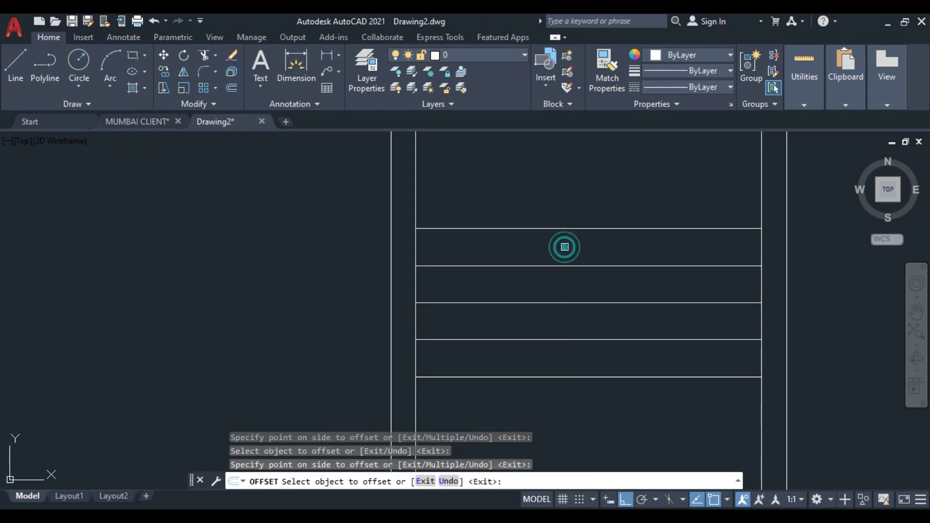
pyautogui.click(563, 229)
pyautogui.click(558, 199)
pyautogui.moveTo(558, 198); pyautogui.dragTo(573, 283, button='middle')
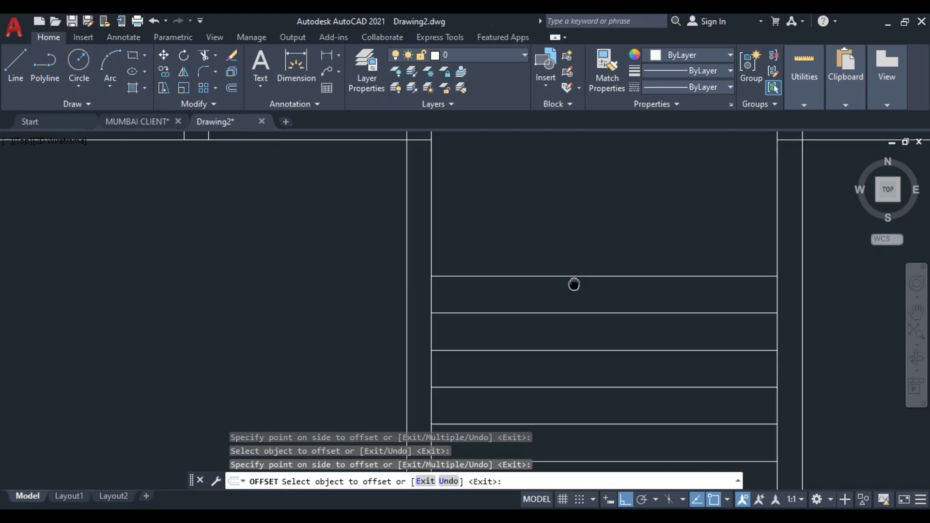
pyautogui.click(578, 277)
pyautogui.click(579, 264)
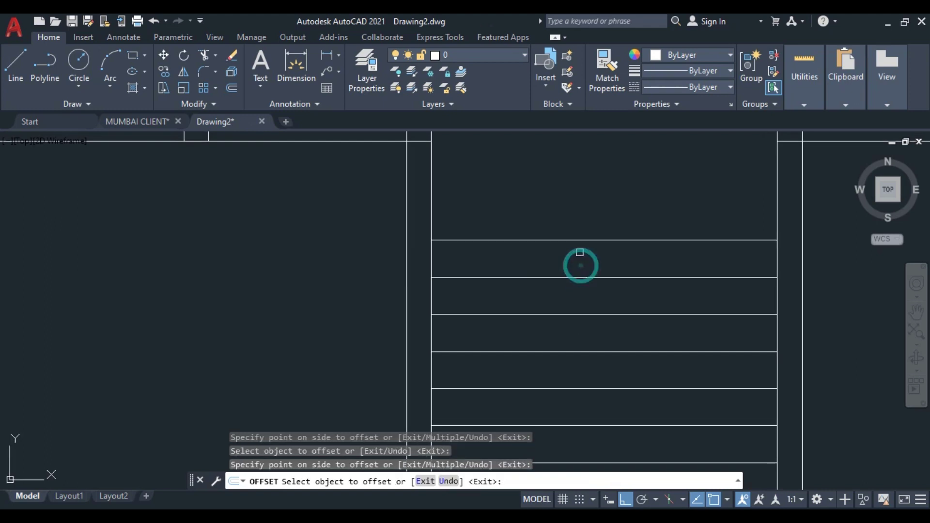
pyautogui.click(577, 240)
pyautogui.click(577, 230)
pyautogui.scroll(-4, 575, 230)
pyautogui.moveTo(575, 230); pyautogui.dragTo(561, 262, button='middle')
pyautogui.rightClick(558, 249)
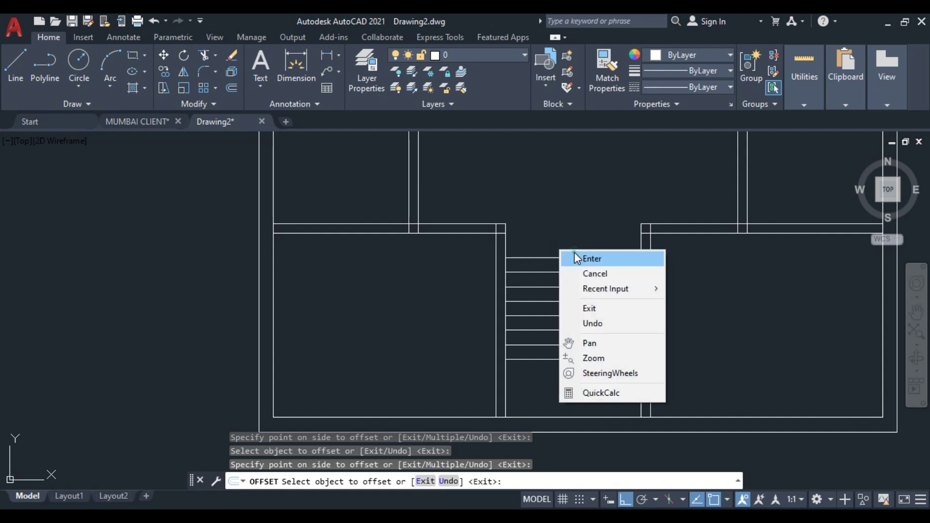
pyautogui.click(579, 257)
# Draw a vertical line from the midpoint of the top tread line to the midpoint of the bottom one.
pyautogui.click(16, 61)
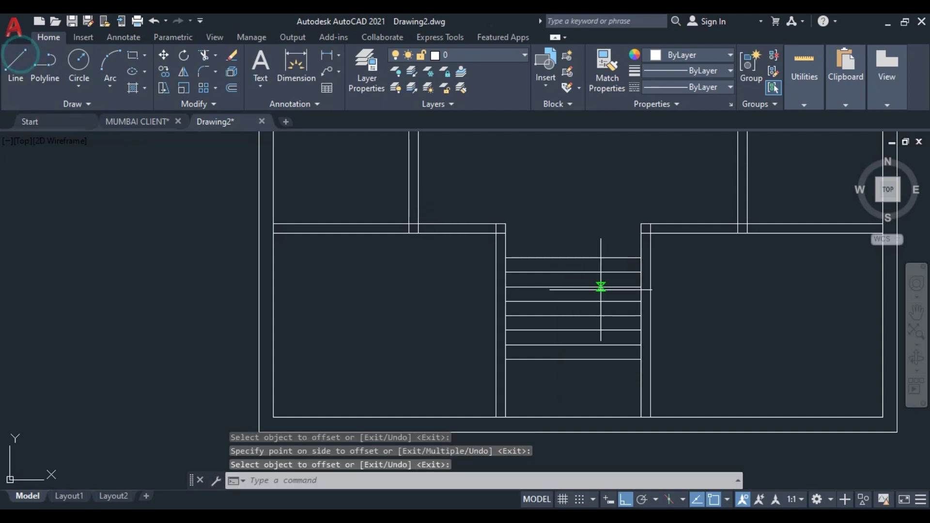
pyautogui.click(573, 258)
pyautogui.click(572, 359)
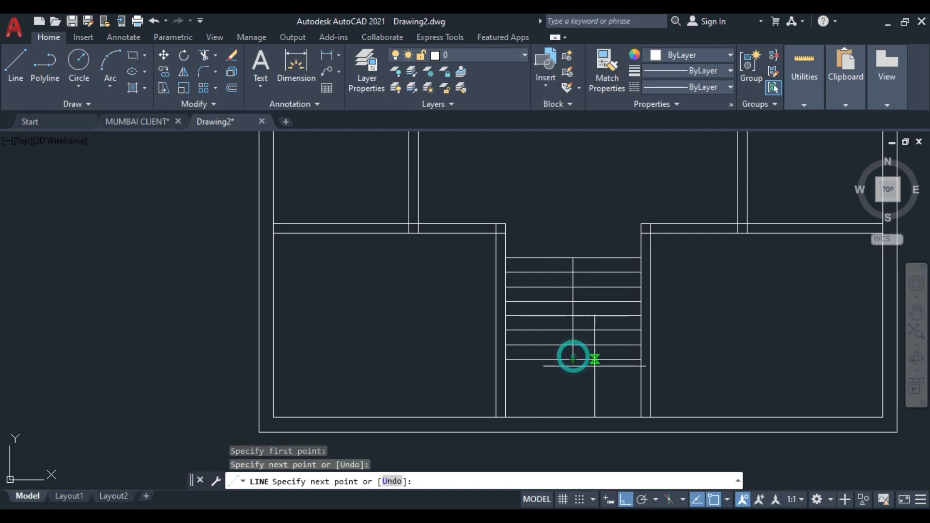
pyautogui.press('Escape')
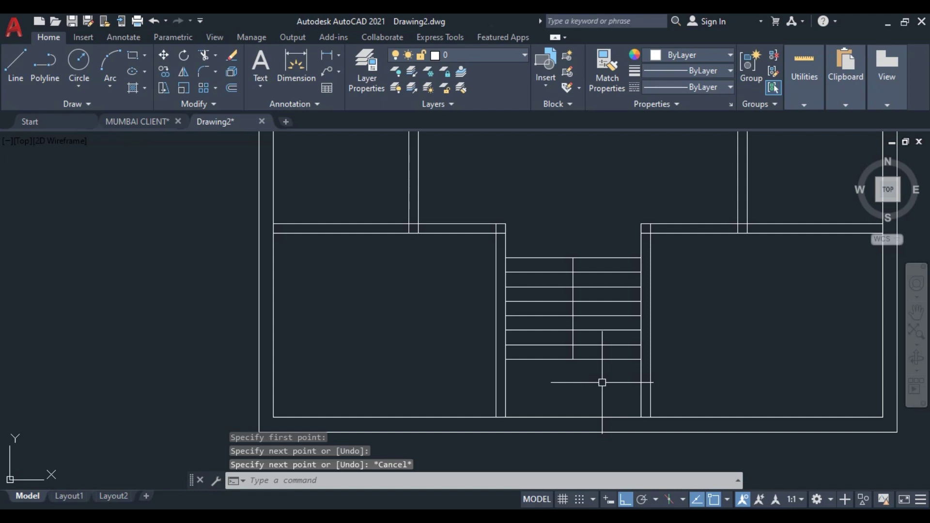
# Trim the right halves of the four lowest tread lines at the stair's centre line.
pyautogui.write('tr')
pyautogui.press('Return')
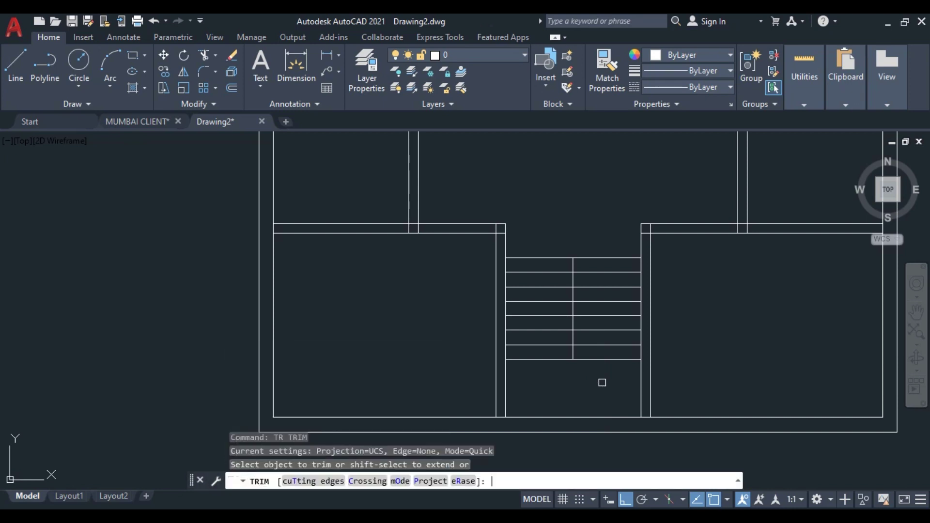
pyautogui.moveTo(608, 374); pyautogui.dragTo(602, 305)
pyautogui.rightClick(599, 350)
pyautogui.click(621, 160)
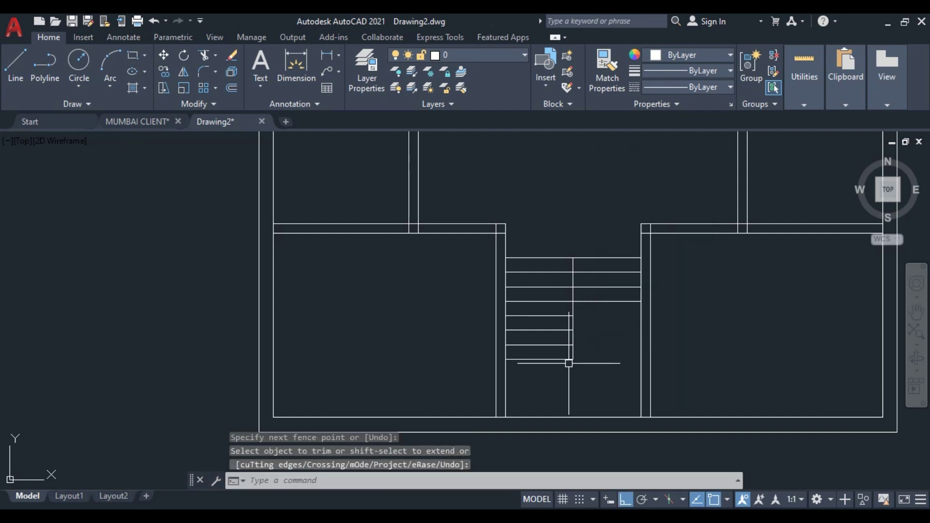
pyautogui.moveTo(572, 361); pyautogui.dragTo(567, 351, button='middle')
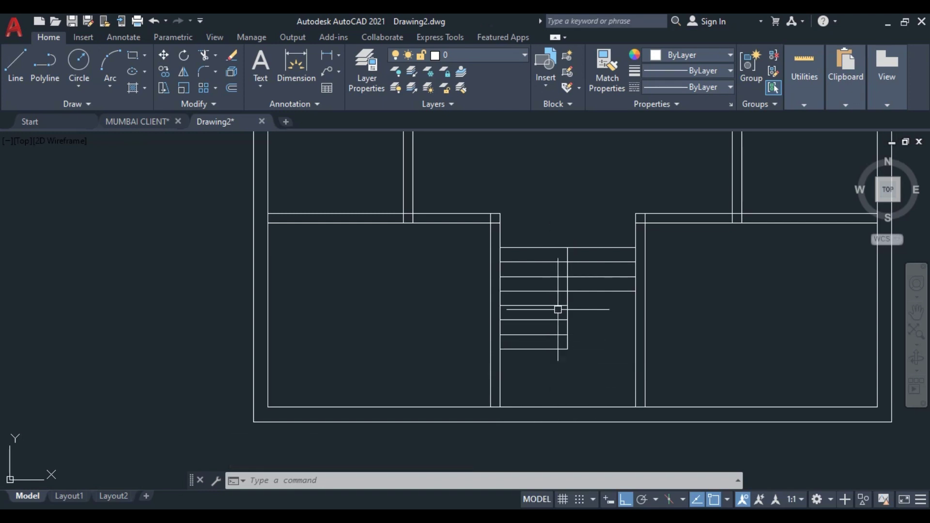
pyautogui.scroll(-2, 568, 327)
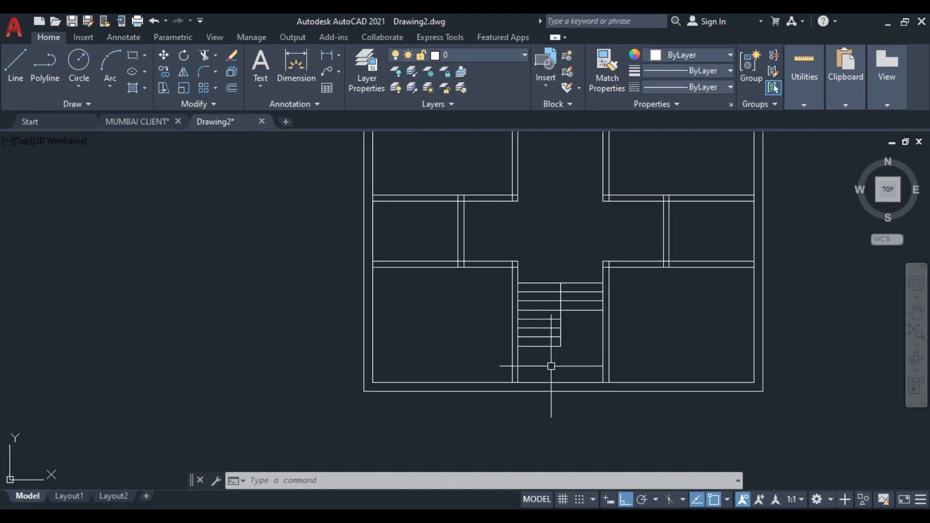
pyautogui.scroll(2, 550, 365)
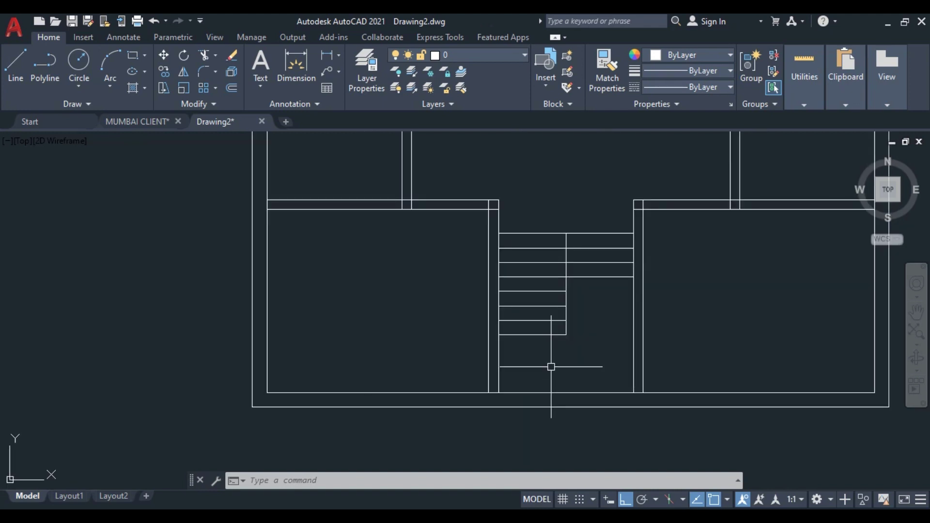
# Offset the outer faces of the two upper passage walls 3' outward into the adjoining upper rooms.
pyautogui.moveTo(551, 367); pyautogui.dragTo(555, 403, button='middle')
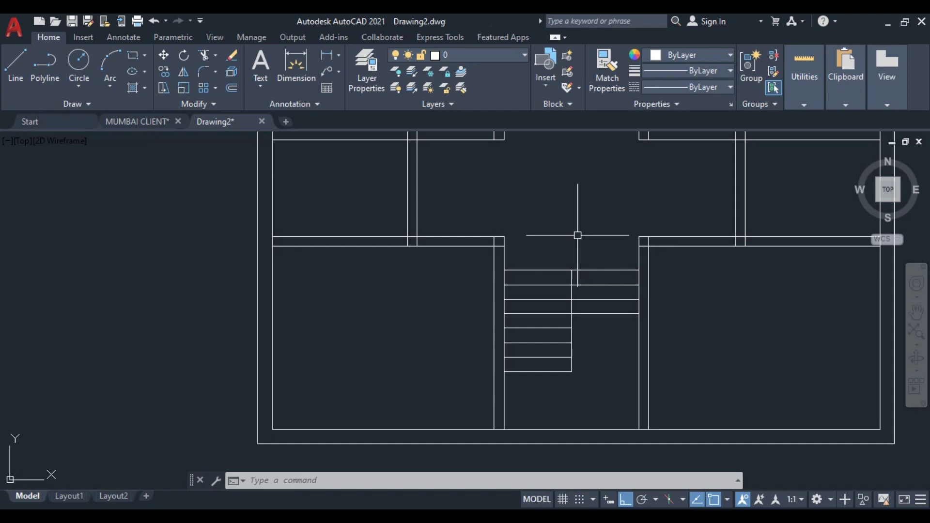
pyautogui.scroll(-2, 590, 345)
pyautogui.scroll(-2, 590, 345)
pyautogui.moveTo(590, 345); pyautogui.dragTo(558, 386, button='middle')
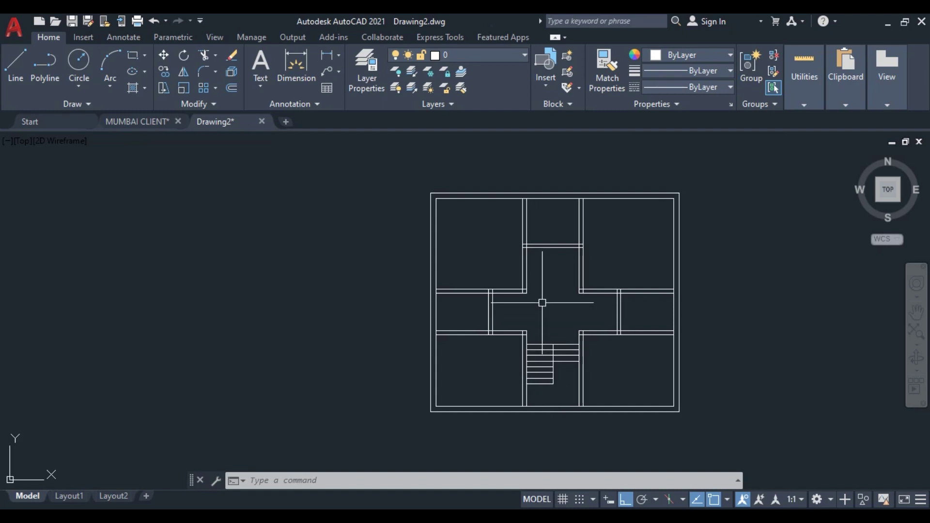
pyautogui.scroll(2, 542, 303)
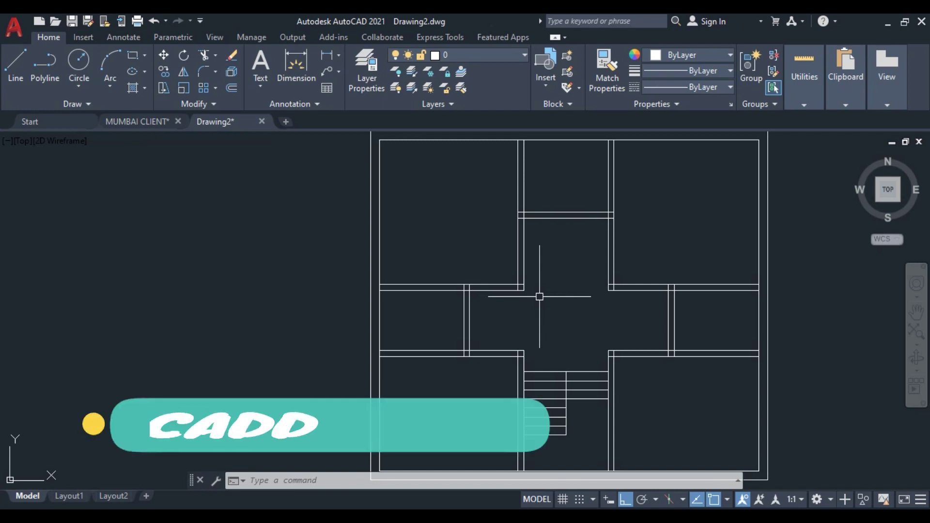
pyautogui.write('o')
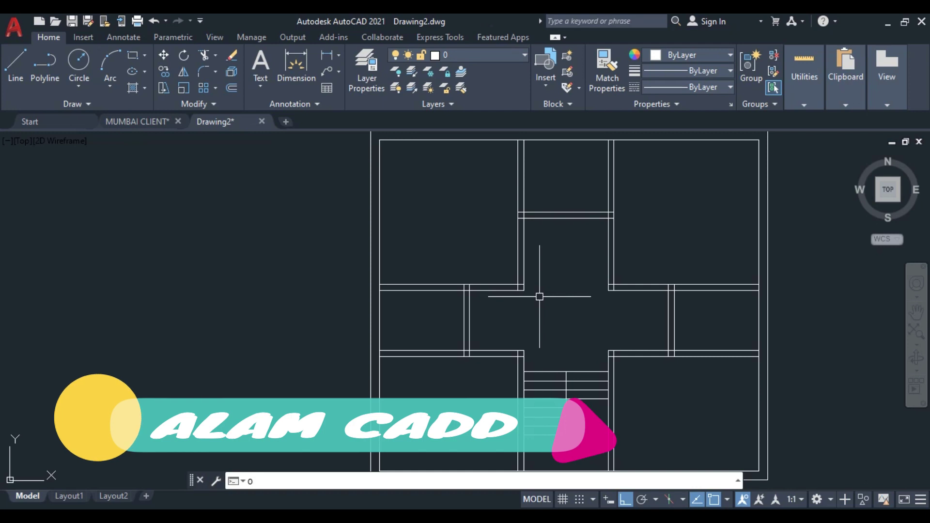
pyautogui.press('Return')
pyautogui.write("3'")
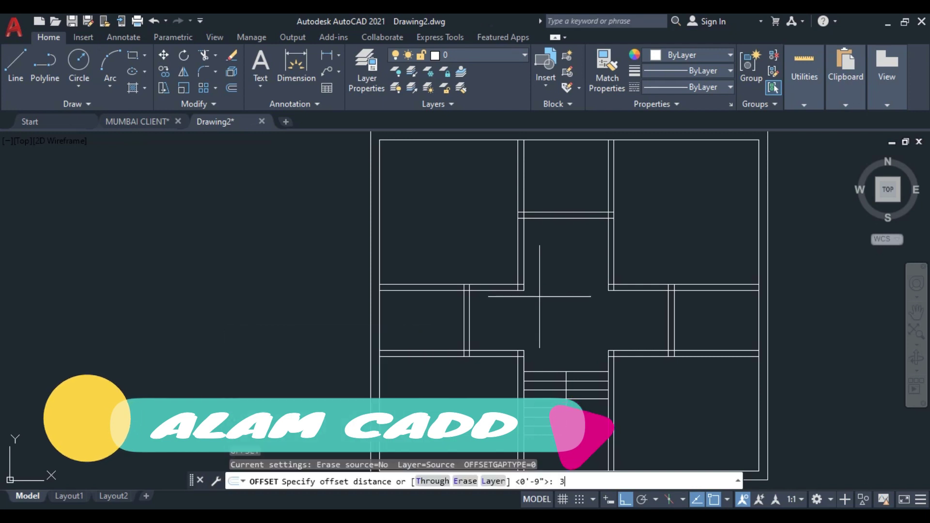
pyautogui.press('Return')
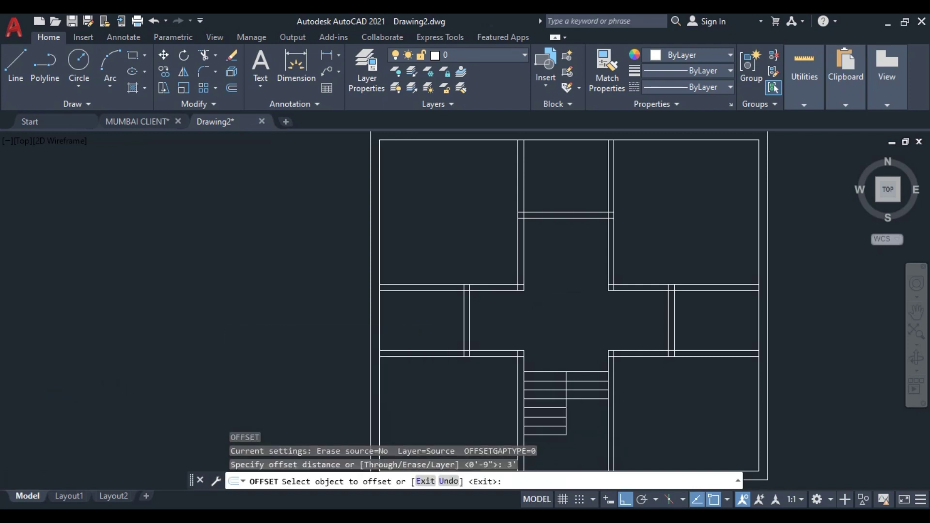
pyautogui.scroll(1, 539, 296)
pyautogui.click(503, 260)
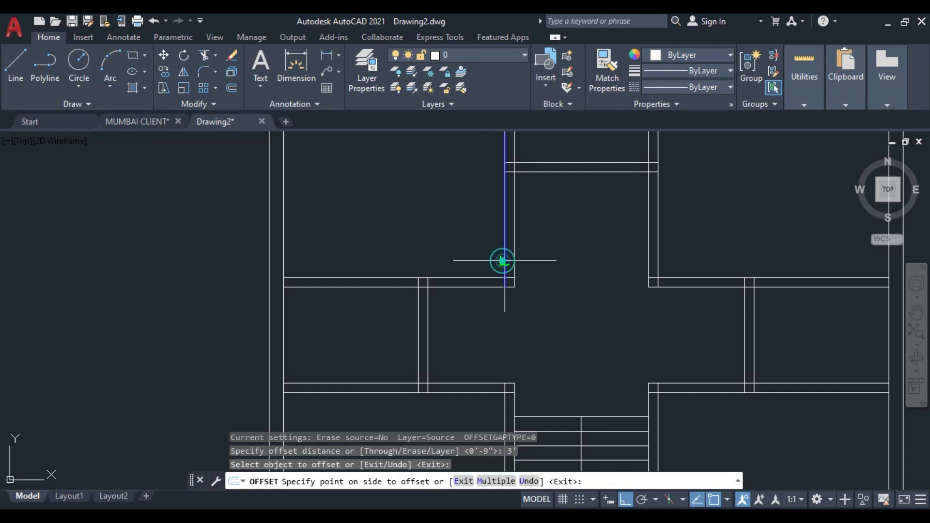
pyautogui.click(440, 259)
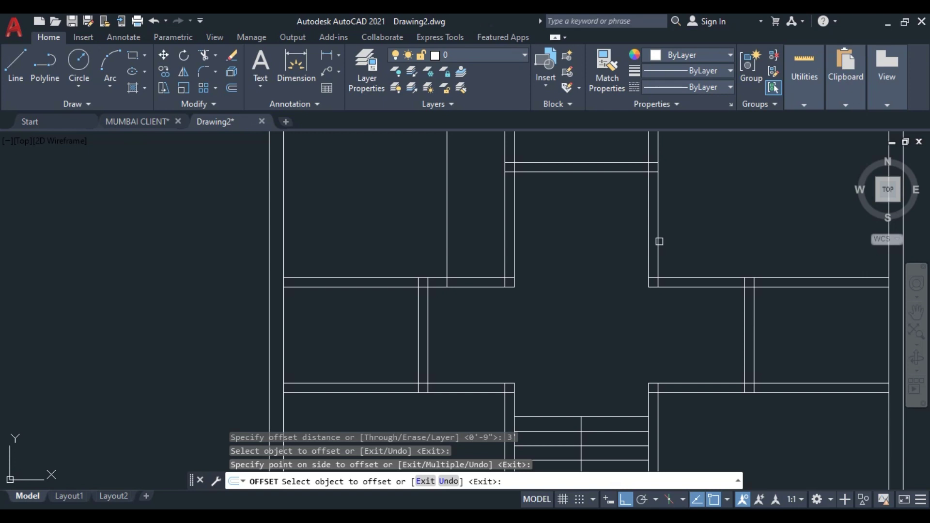
pyautogui.click(658, 241)
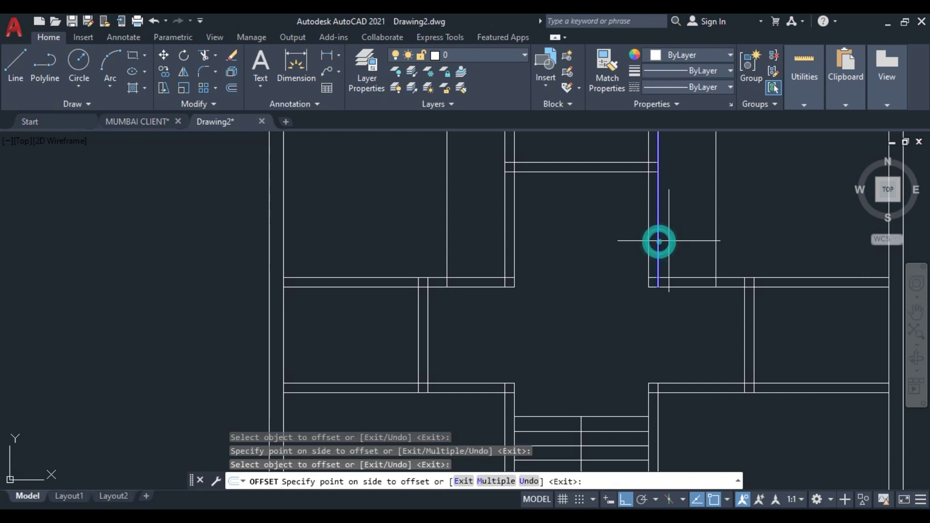
pyautogui.click(675, 240)
# Offset the outer faces of the two staircase walls 3' outward into the adjoining lower rooms.
pyautogui.moveTo(631, 300); pyautogui.dragTo(622, 217, button='middle')
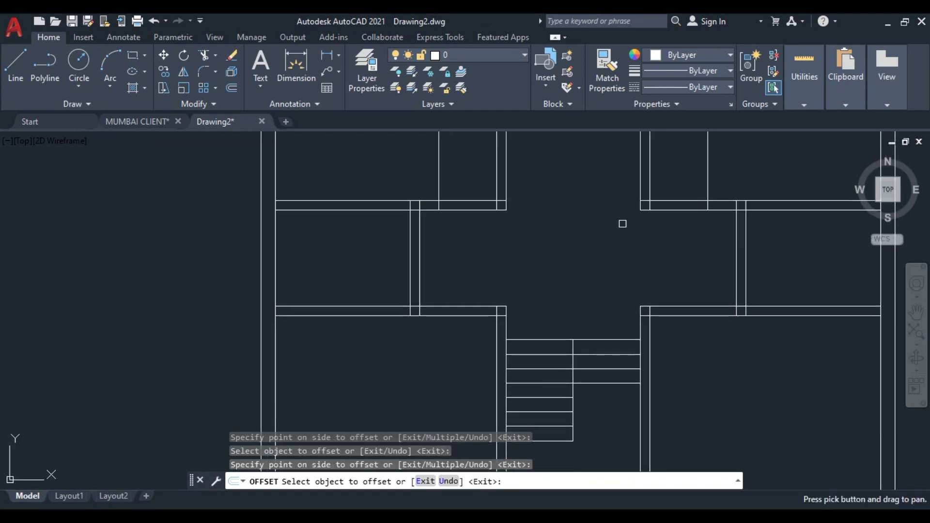
pyautogui.click(495, 330)
pyautogui.click(475, 329)
pyautogui.click(650, 331)
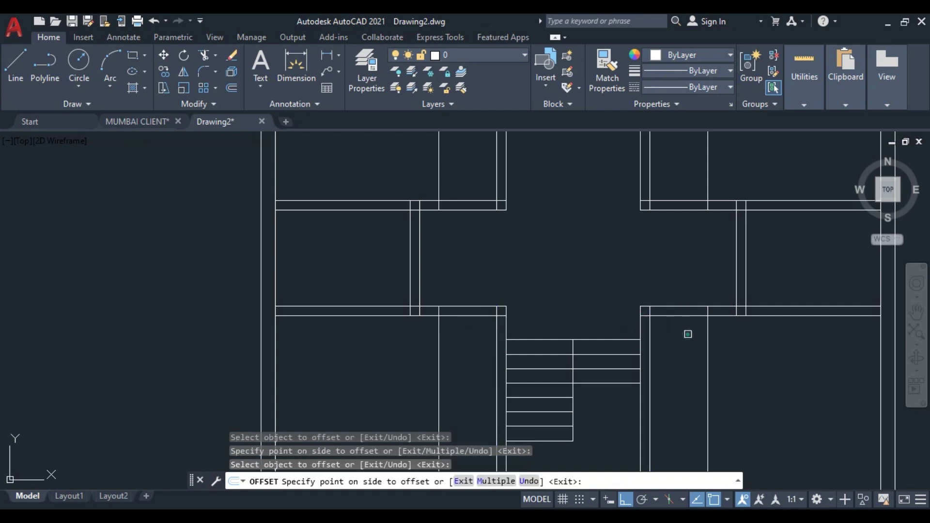
pyautogui.click(687, 332)
pyautogui.scroll(-3, 687, 332)
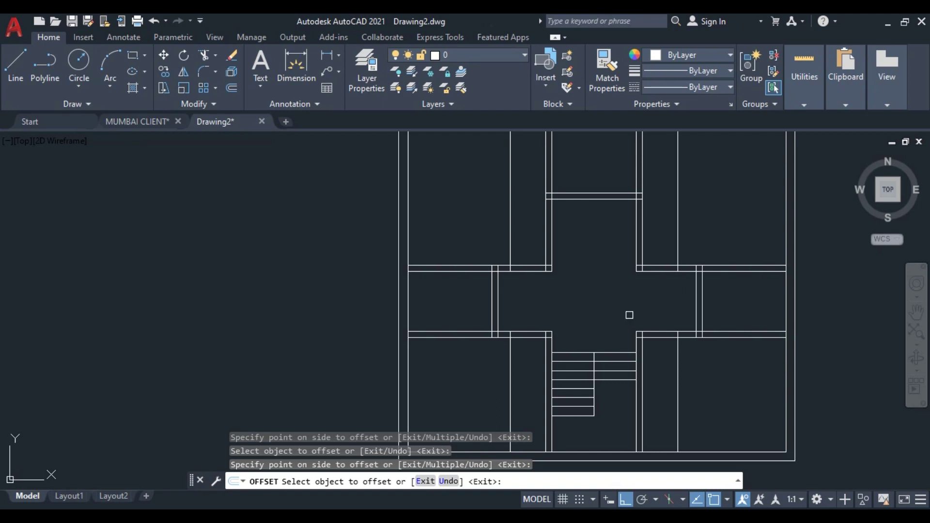
pyautogui.scroll(-2, 629, 315)
pyautogui.moveTo(623, 305); pyautogui.dragTo(621, 324, button='middle')
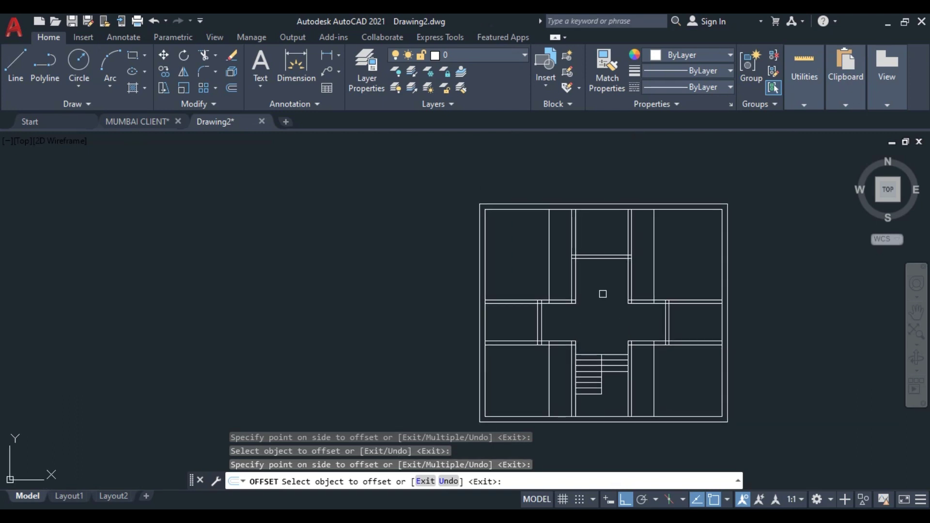
pyautogui.press('Escape')
# Trim 3' door openings into the upper-left and lower-left rooms and remove the leftover offset lines.
pyautogui.scroll(2, 602, 294)
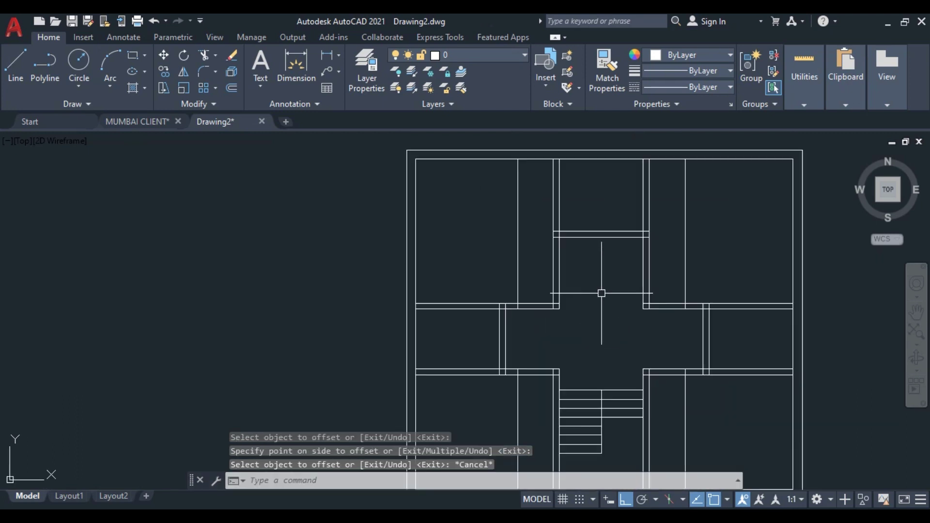
pyautogui.write('TR')
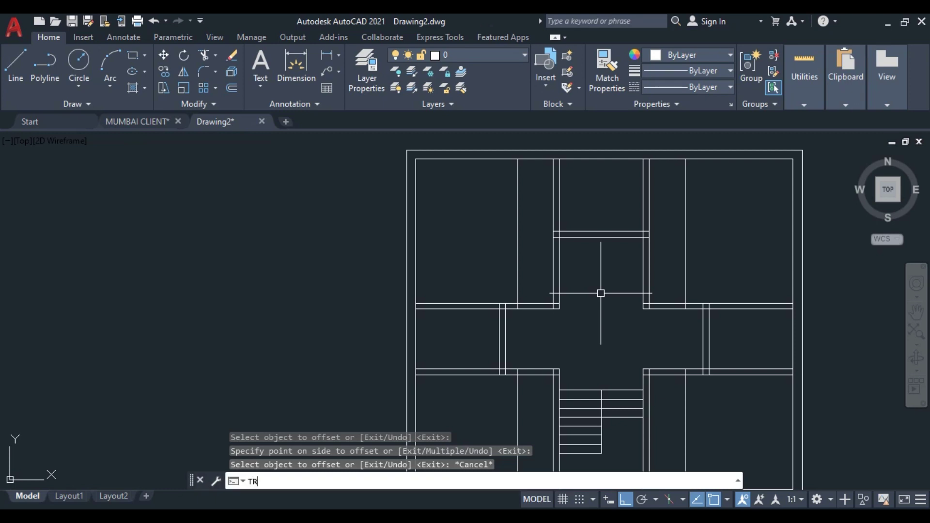
pyautogui.press('Return')
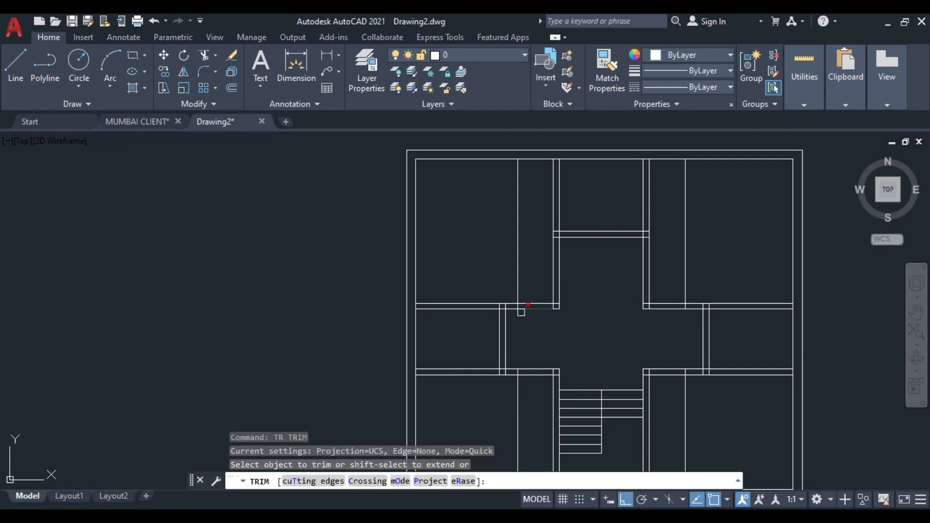
pyautogui.scroll(3, 533, 315)
pyautogui.moveTo(536, 316)
pyautogui.mouseDown()
pyautogui.moveTo(534, 260)
pyautogui.moveTo(519, 225)
pyautogui.moveTo(412, 230)
pyautogui.mouseUp()
pyautogui.scroll(-3, 407, 231)
pyautogui.moveTo(450, 308); pyautogui.dragTo(450, 357)
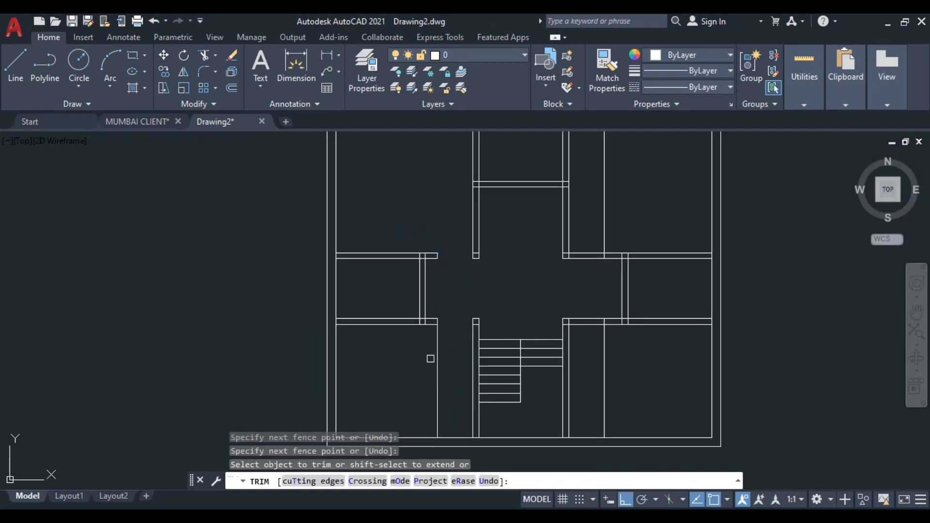
pyautogui.click(438, 353)
# Trim 3' door openings into the upper-right and lower-right rooms and remove the leftover offset lines.
pyautogui.scroll(3, 576, 339)
pyautogui.moveTo(585, 330); pyautogui.dragTo(592, 264)
pyautogui.moveTo(627, 355)
pyautogui.mouseDown()
pyautogui.moveTo(657, 365)
pyautogui.moveTo(633, 363)
pyautogui.moveTo(632, 314)
pyautogui.moveTo(649, 303)
pyautogui.mouseUp()
pyautogui.scroll(-4, 648, 311)
pyautogui.scroll(-3, 650, 303)
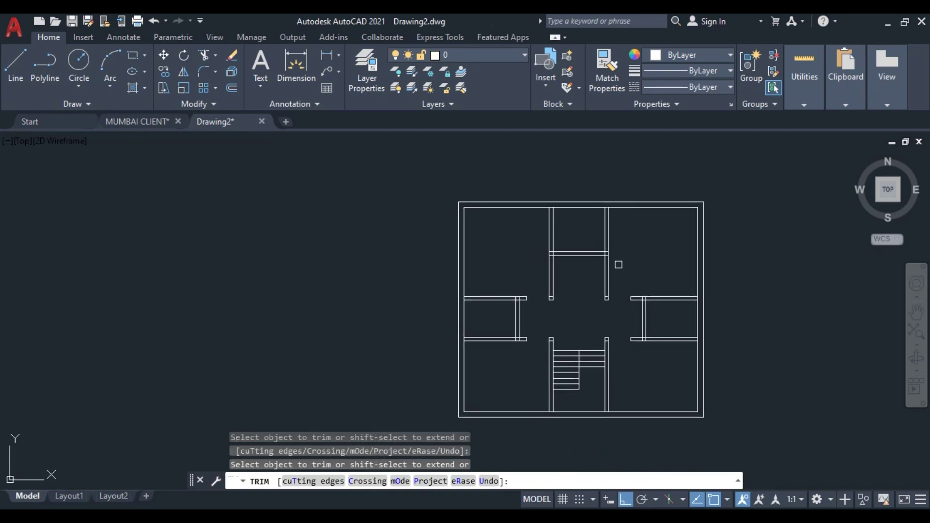
pyautogui.scroll(2, 578, 278)
pyautogui.scroll(-2, 581, 276)
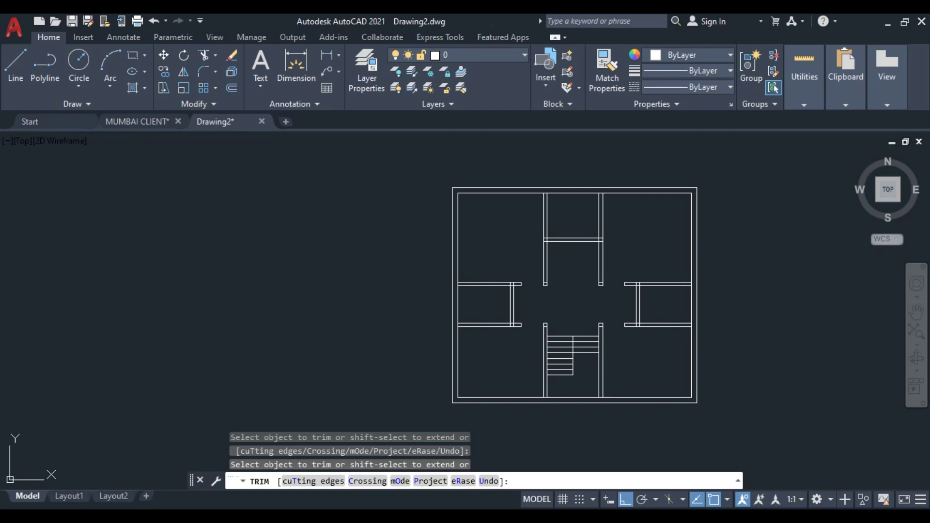
pyautogui.press('Escape')
# Offset the inner face of the upper passage's right wall 2.6' to the left.
pyautogui.scroll(2, 590, 244)
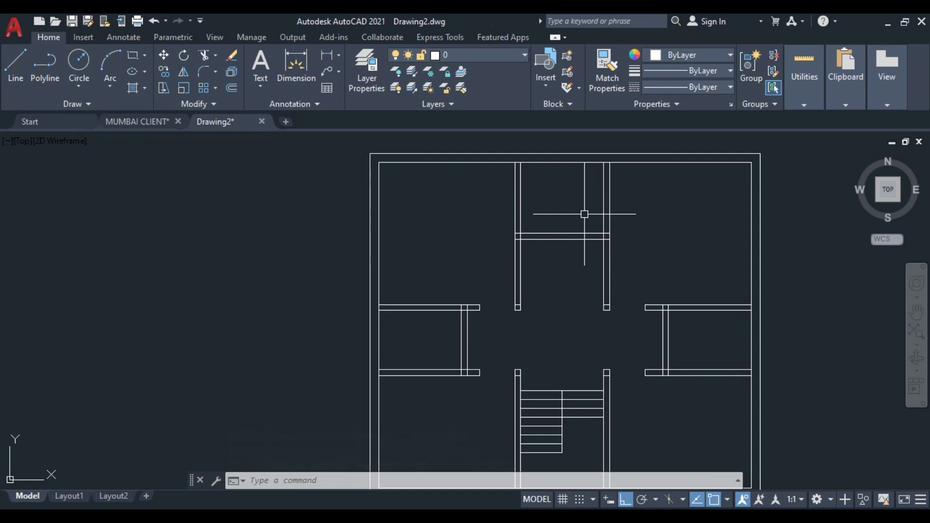
pyautogui.write('b')
pyautogui.press('Return')
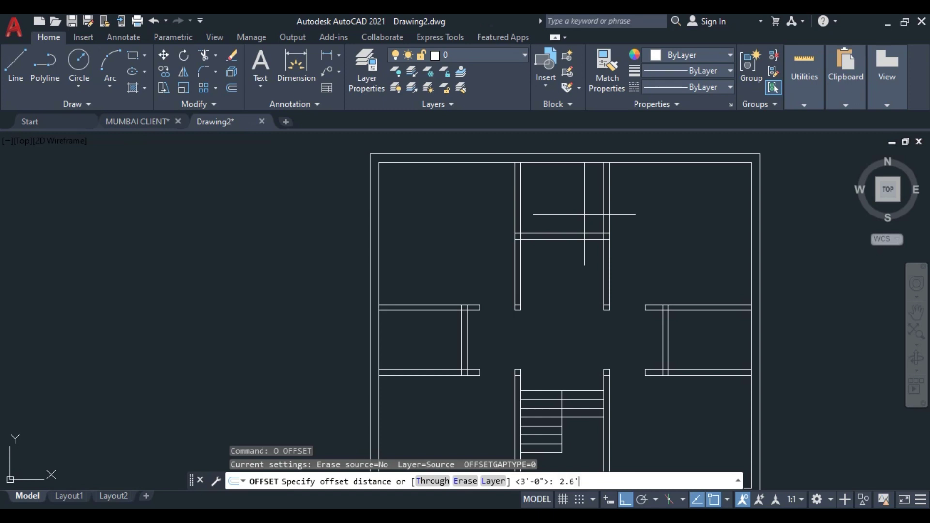
pyautogui.press('Return')
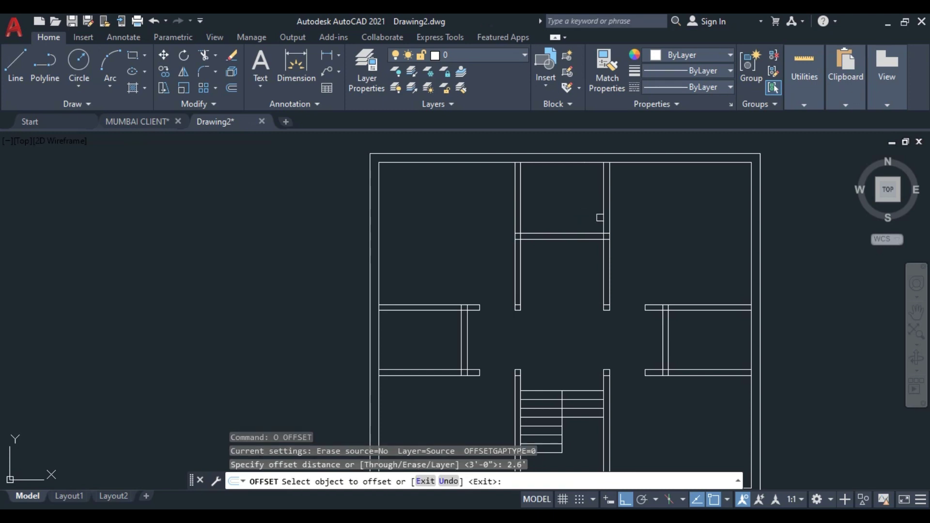
pyautogui.scroll(2, 600, 218)
pyautogui.click(603, 215)
pyautogui.click(567, 219)
# Offset the lower face of the small left room's upper wall 2.6' downward.
pyautogui.scroll(-5, 548, 336)
pyautogui.scroll(5, 473, 295)
pyautogui.click(446, 255)
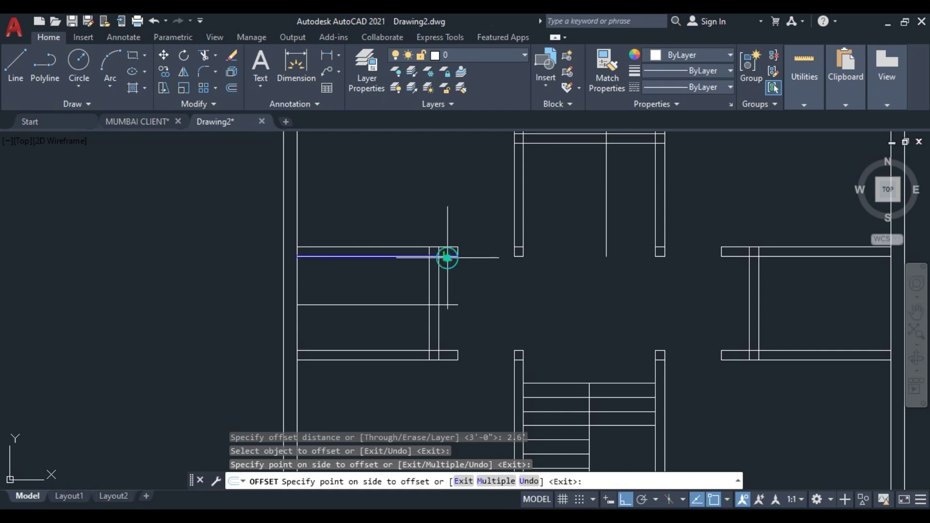
pyautogui.click(490, 291)
pyautogui.scroll(-2, 489, 293)
pyautogui.moveTo(512, 293); pyautogui.dragTo(531, 287, button='middle')
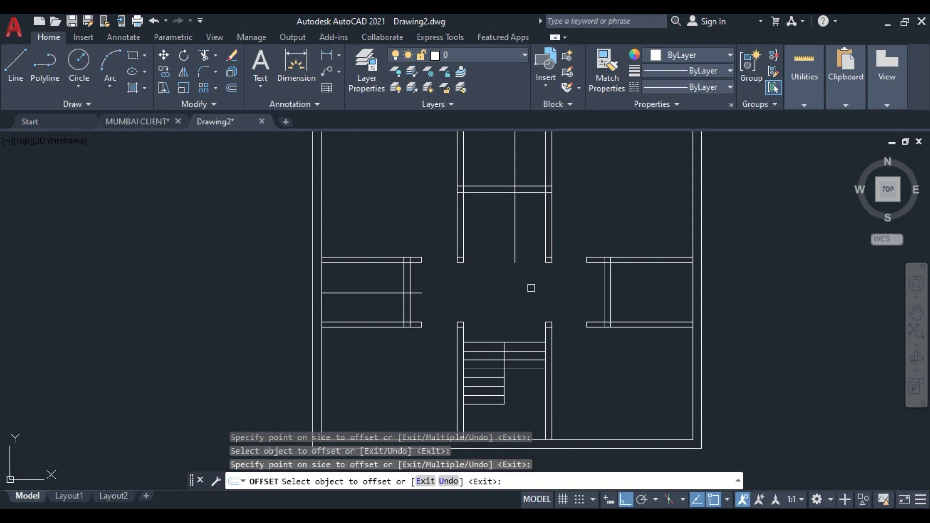
pyautogui.press('Escape')
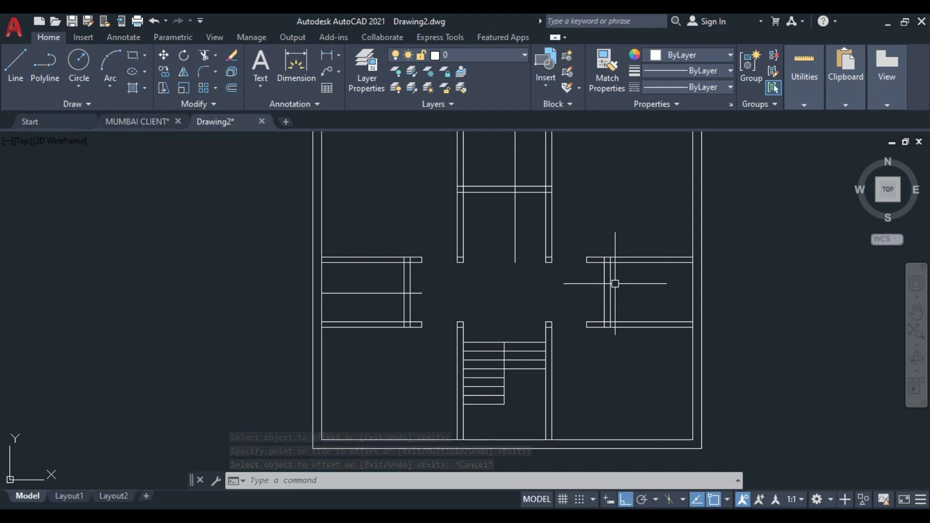
# Offset the lower face of the small right room's upper wall 3' downward.
pyautogui.write('o')
pyautogui.press('Return')
pyautogui.write("3'")
pyautogui.press('Return')
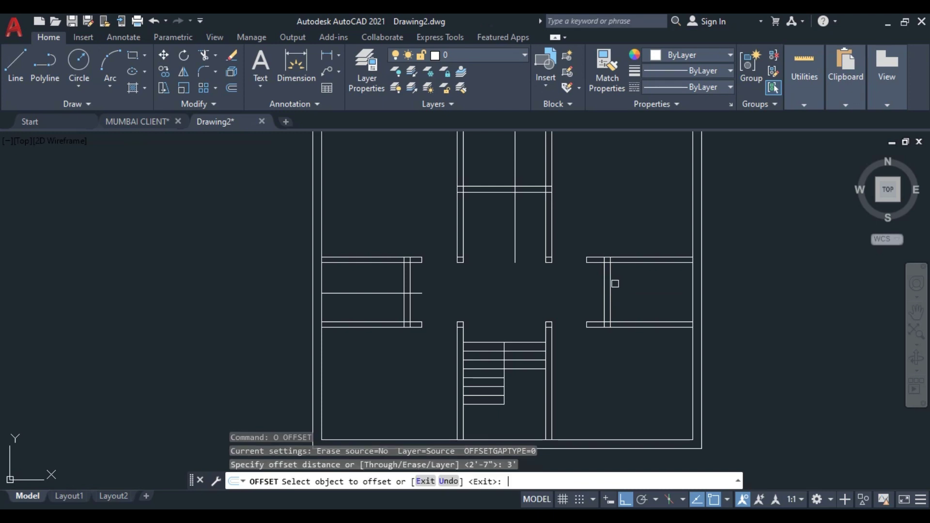
pyautogui.scroll(4, 615, 284)
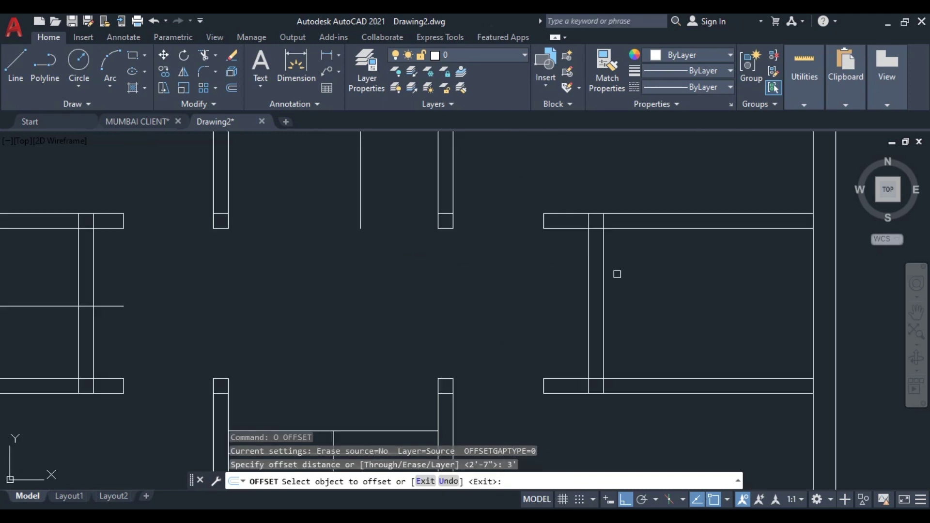
pyautogui.click(627, 227)
pyautogui.click(634, 272)
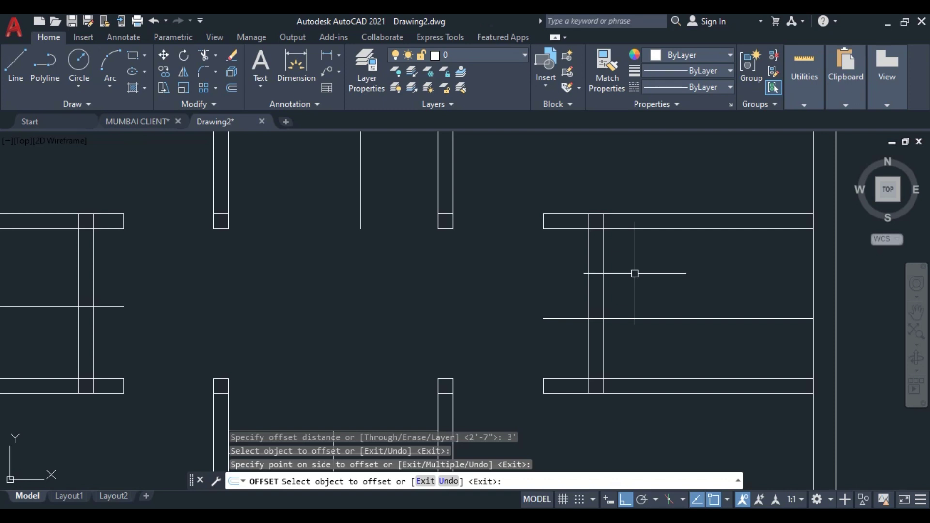
pyautogui.press('Escape')
# Trim a door opening in the small right room's vertical partition and remove the leftover offset line.
pyautogui.write('TR')
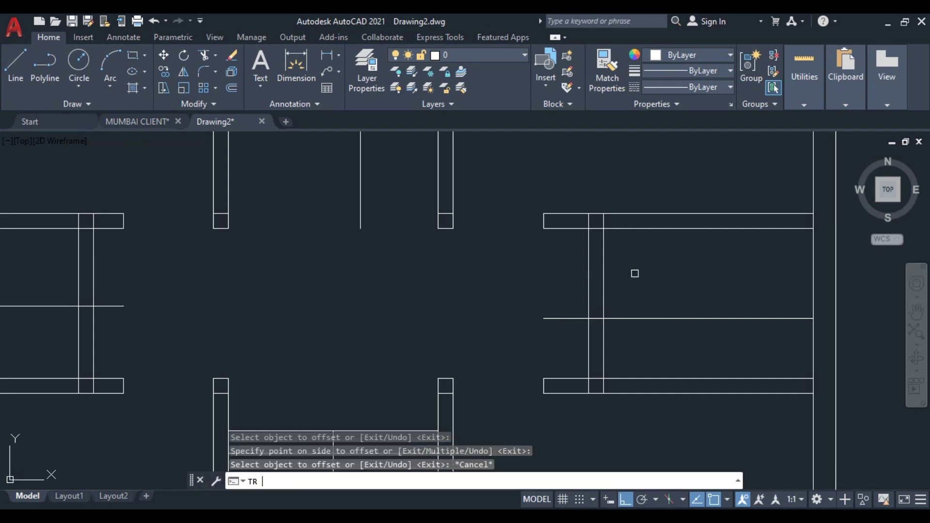
pyautogui.press('Return')
pyautogui.moveTo(618, 268)
pyautogui.mouseDown()
pyautogui.moveTo(535, 271)
pyautogui.moveTo(548, 285)
pyautogui.mouseUp()
pyautogui.click(563, 318)
pyautogui.click(645, 319)
# Trim a door opening at the right end of the upper passage's cross partition and remove the leftover offset line.
pyautogui.scroll(-2, 645, 319)
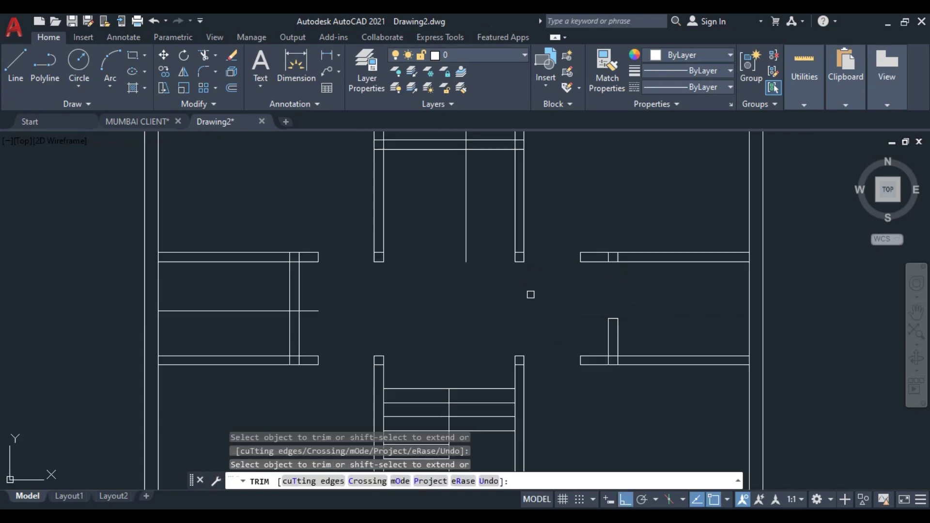
pyautogui.moveTo(526, 291); pyautogui.dragTo(566, 377, button='middle')
pyautogui.moveTo(534, 270)
pyautogui.mouseDown()
pyautogui.moveTo(533, 209)
pyautogui.moveTo(498, 207)
pyautogui.mouseUp()
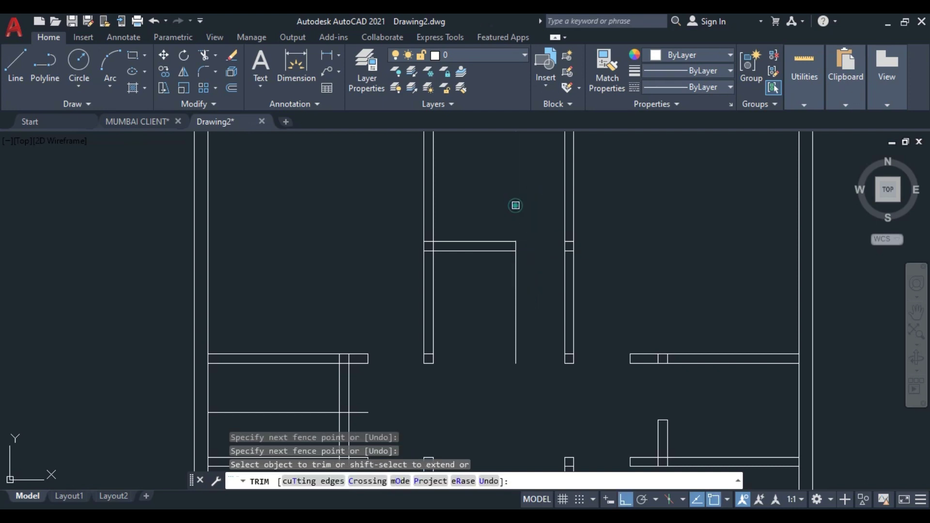
pyautogui.click(515, 296)
# Trim a door opening in the small left room's vertical partition and remove the leftover offset line.
pyautogui.scroll(-3, 515, 297)
pyautogui.moveTo(515, 297); pyautogui.dragTo(537, 241, button='middle')
pyautogui.scroll(2, 445, 305)
pyautogui.moveTo(445, 304)
pyautogui.mouseDown()
pyautogui.moveTo(376, 303)
pyautogui.moveTo(378, 334)
pyautogui.mouseUp()
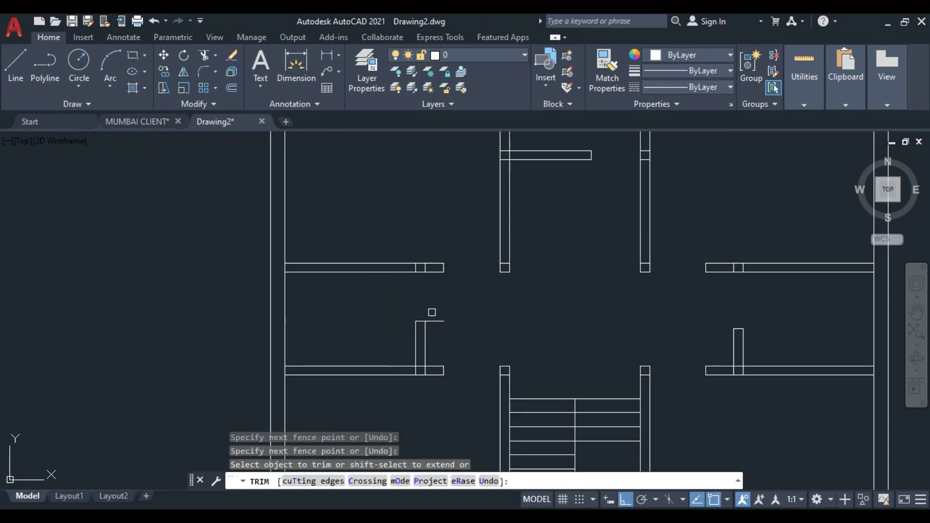
pyautogui.scroll(-5, 453, 294)
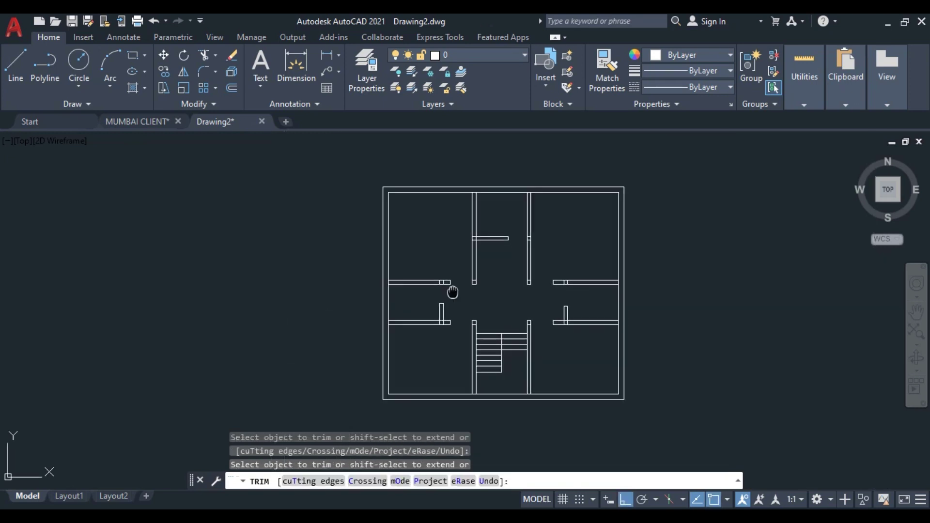
pyautogui.scroll(2, 492, 285)
pyautogui.scroll(-2, 492, 284)
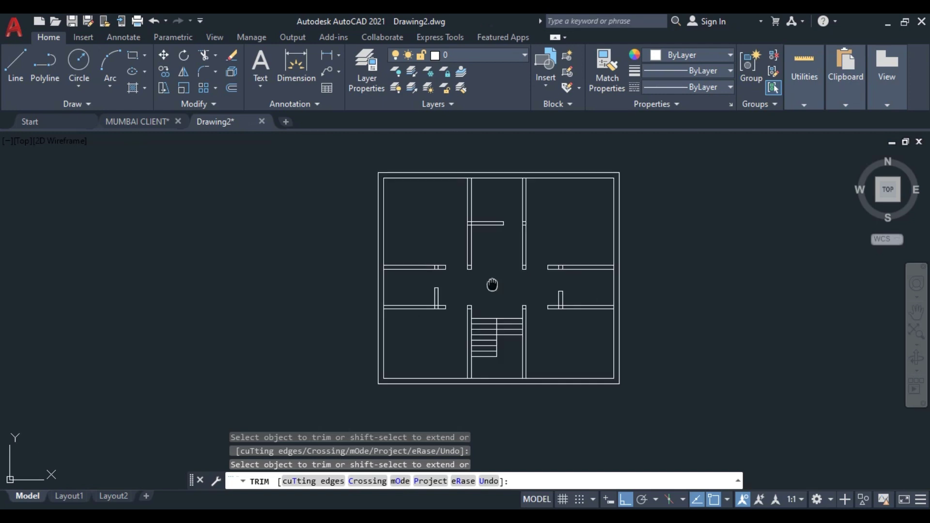
pyautogui.press('Escape')
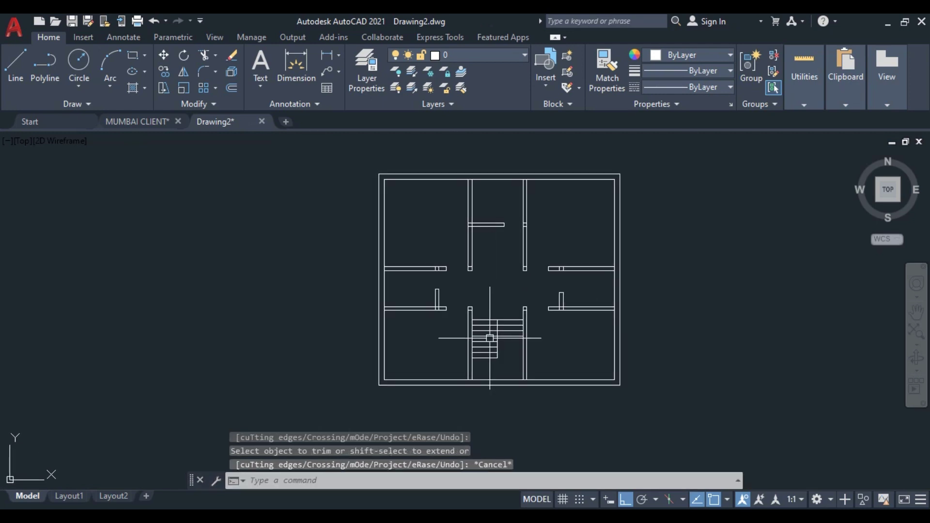
# Extend both faces of the cross partition across the top of the staircase to join the two stair side walls.
pyautogui.scroll(2, 494, 358)
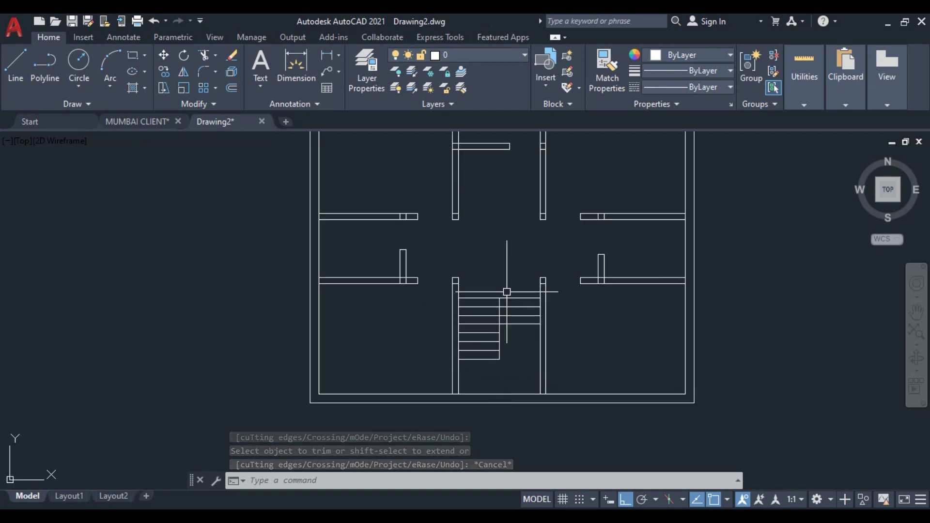
pyautogui.scroll(2, 504, 274)
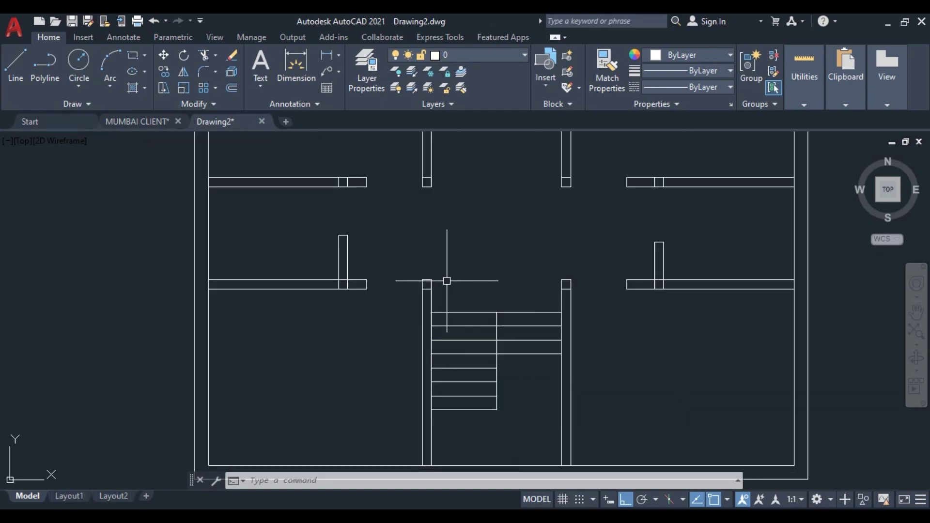
pyautogui.scroll(2, 470, 277)
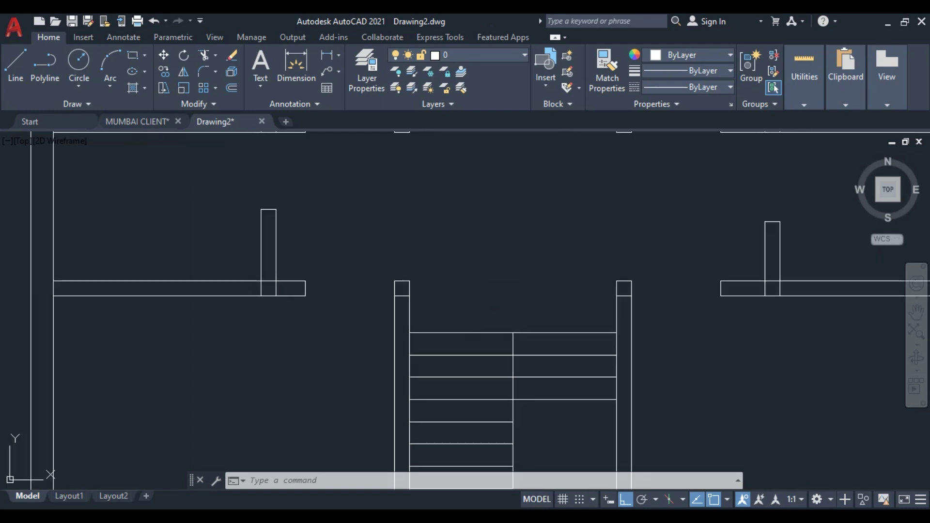
pyautogui.press('Escape')
pyautogui.press('Escape')
pyautogui.write('EX')
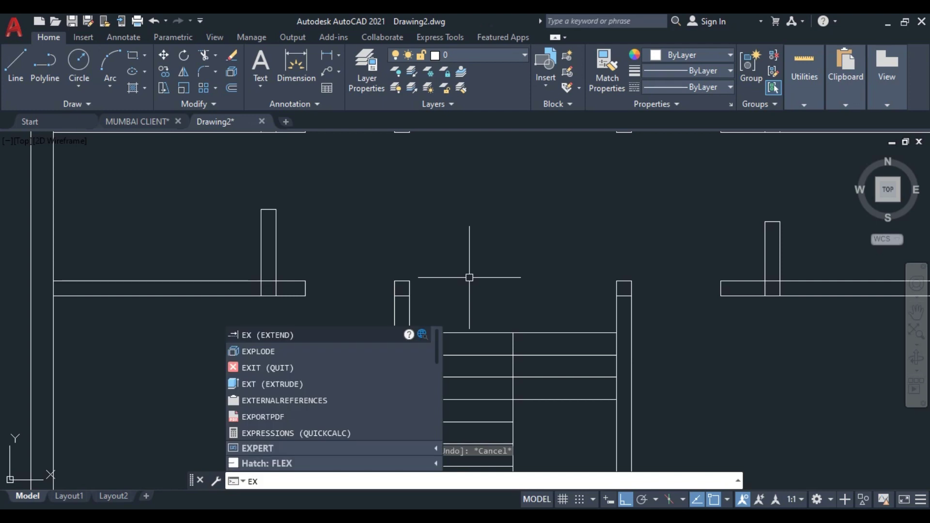
pyautogui.press('Return')
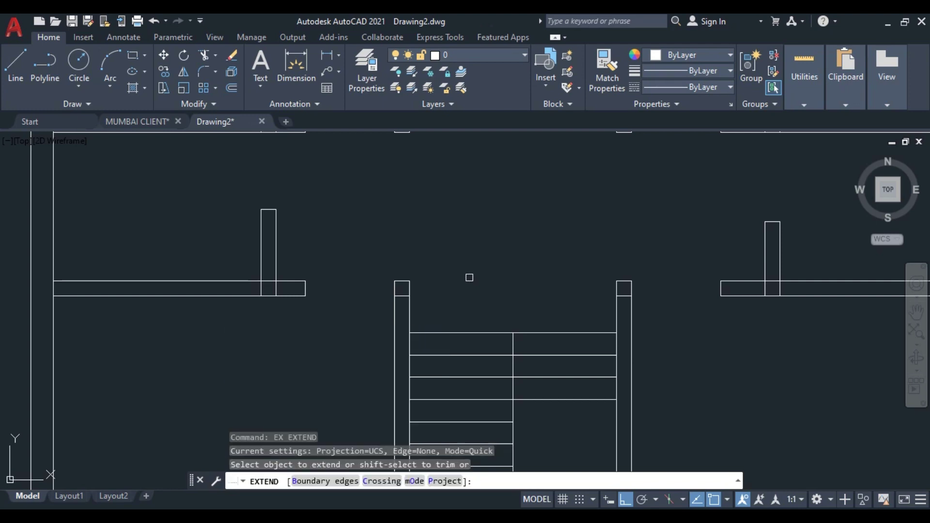
pyautogui.scroll(2, 421, 306)
pyautogui.click(401, 302)
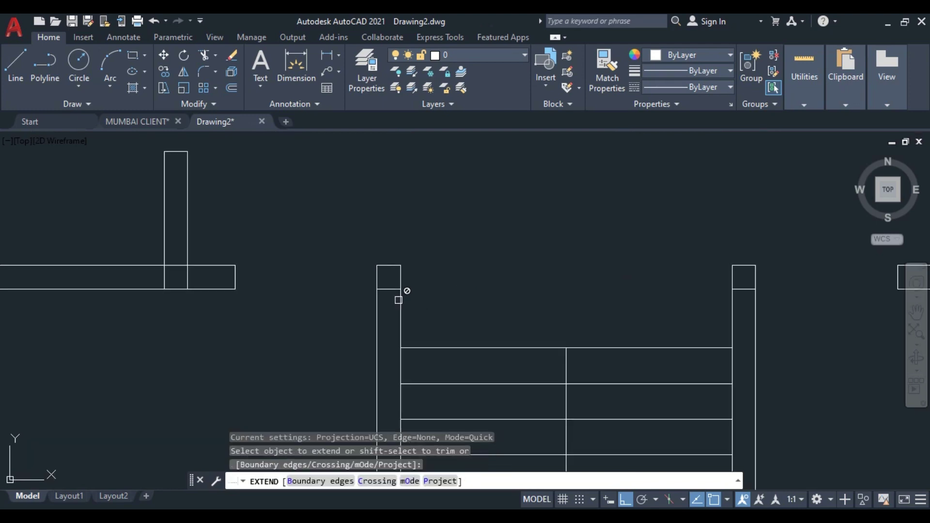
pyautogui.click(393, 290)
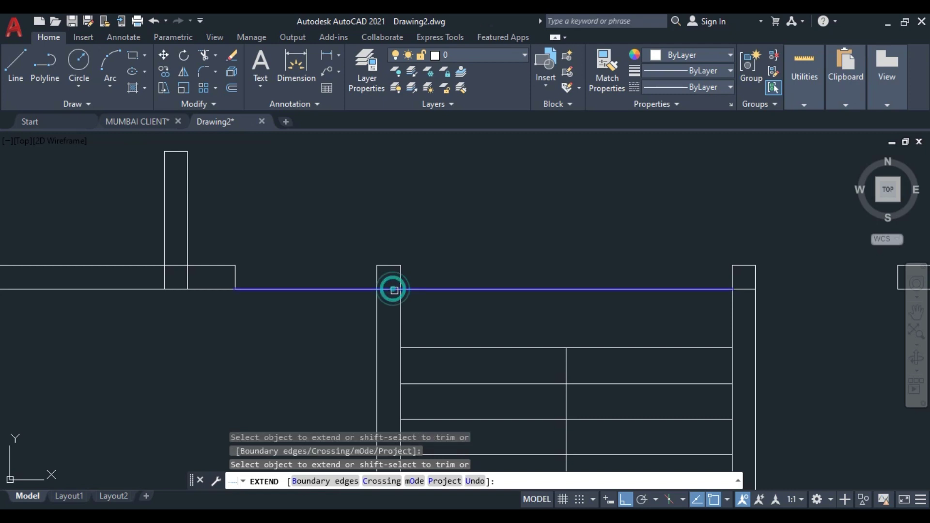
pyautogui.click(390, 268)
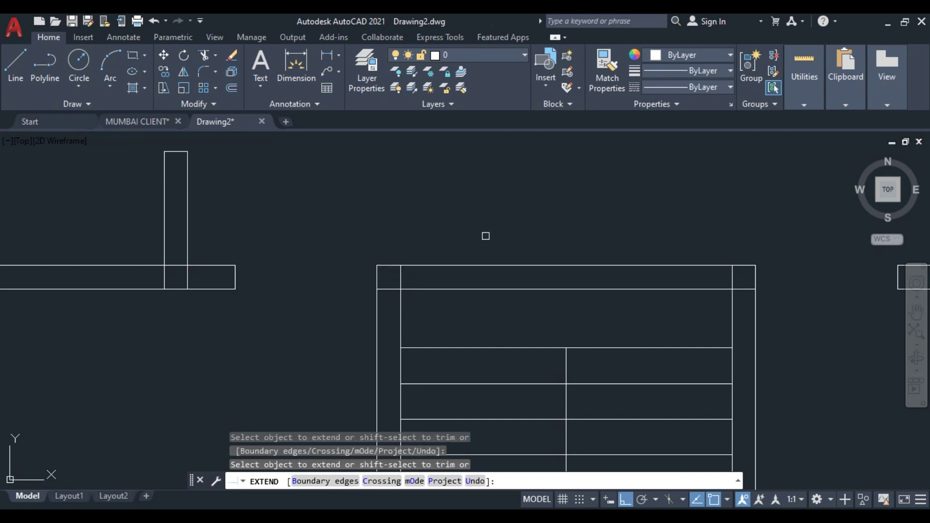
pyautogui.press('Escape')
# Offset the inner face of the staircase's right side wall 3' to the left.
pyautogui.write('O')
pyautogui.press('Return')
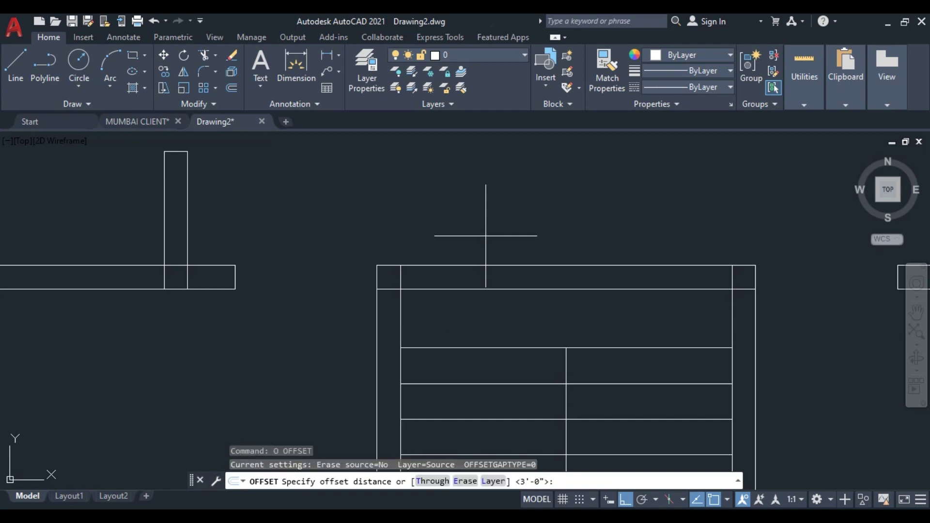
pyautogui.scroll(-2, 486, 236)
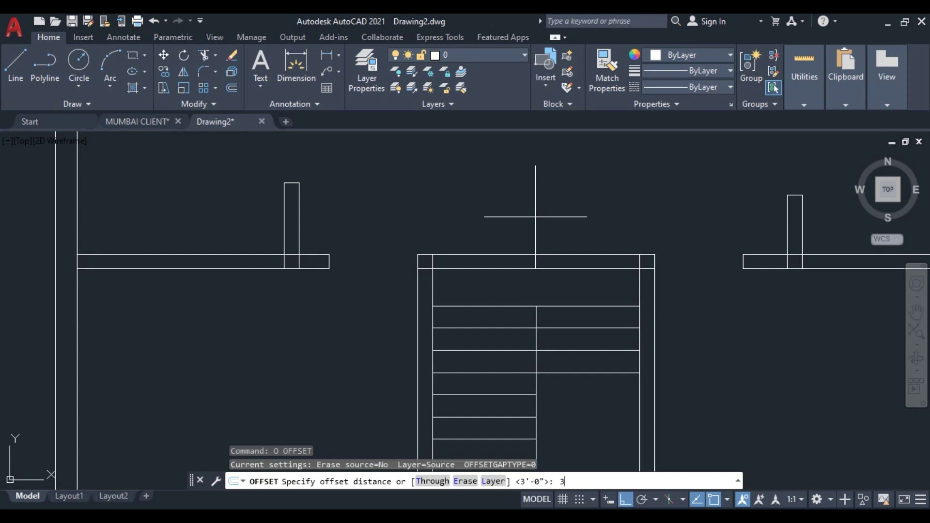
pyautogui.write("3'")
pyautogui.press('Return')
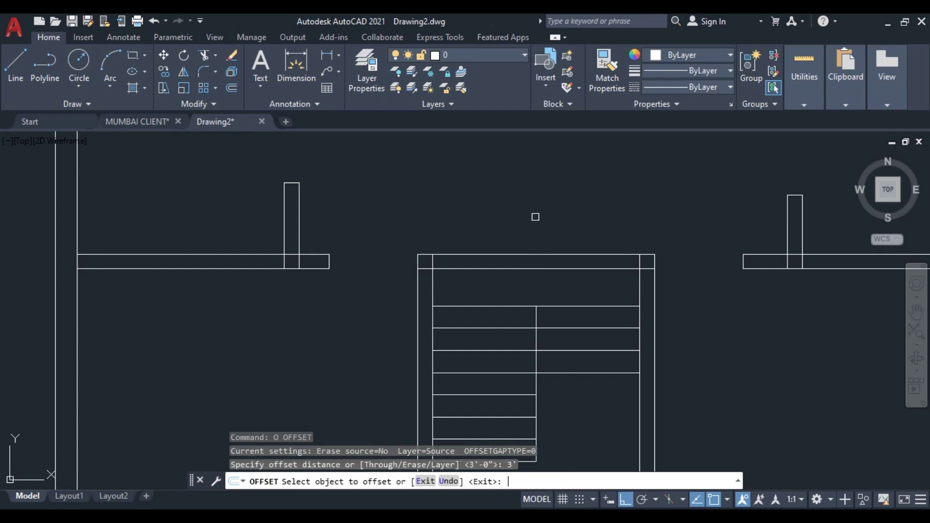
pyautogui.click(640, 278)
pyautogui.click(590, 270)
pyautogui.press('Escape')
# Trim a door opening at the right end of the partition above the staircase and erase the leftover offset line.
pyautogui.write('TR')
pyautogui.press('Return')
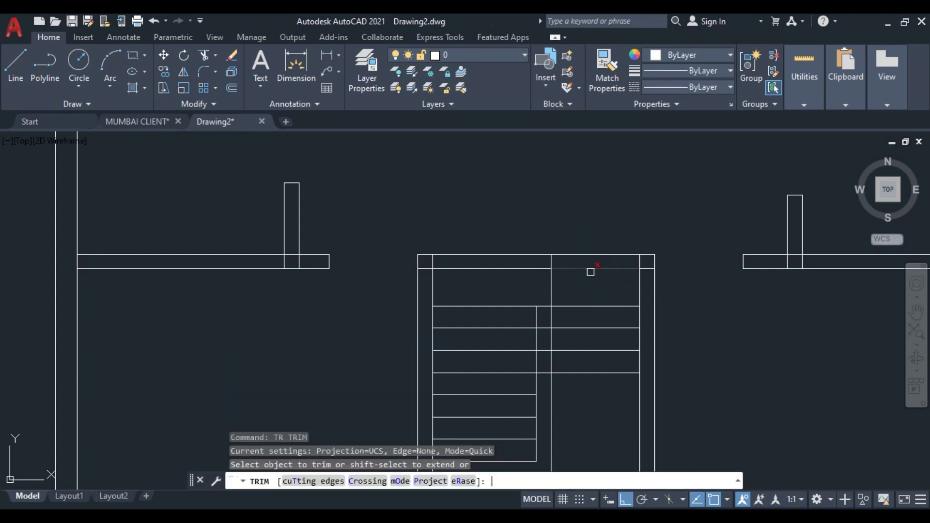
pyautogui.moveTo(594, 289); pyautogui.dragTo(593, 233)
pyautogui.click(563, 290)
pyautogui.rightClick(540, 288)
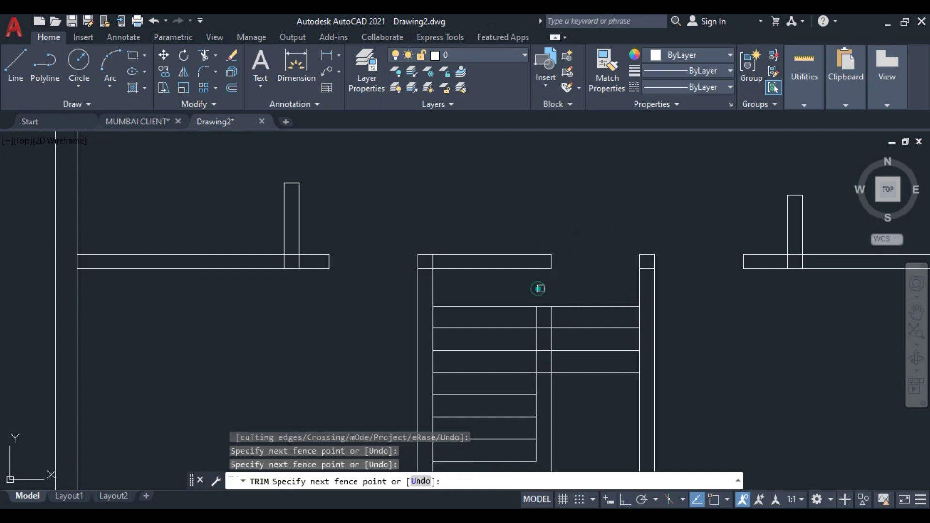
pyautogui.rightClick(550, 285)
pyautogui.click(570, 289)
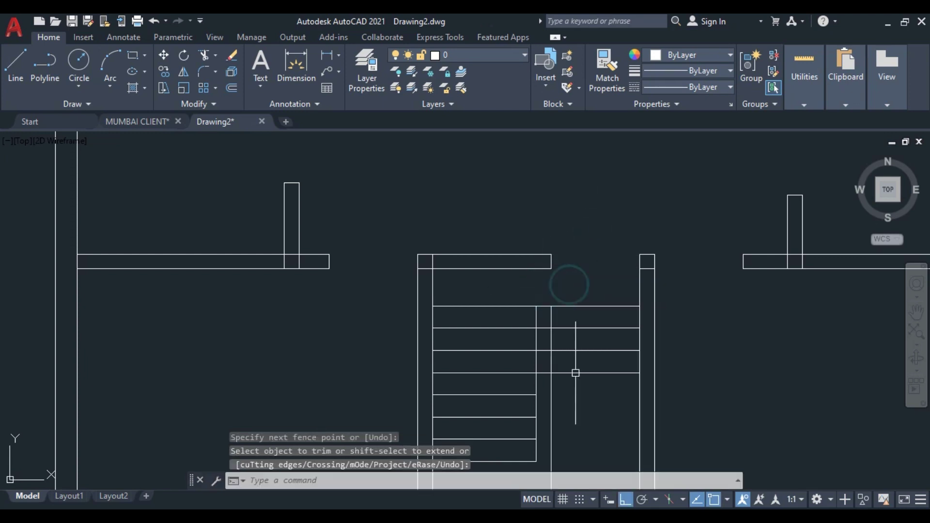
pyautogui.click(551, 393)
pyautogui.press('Delete')
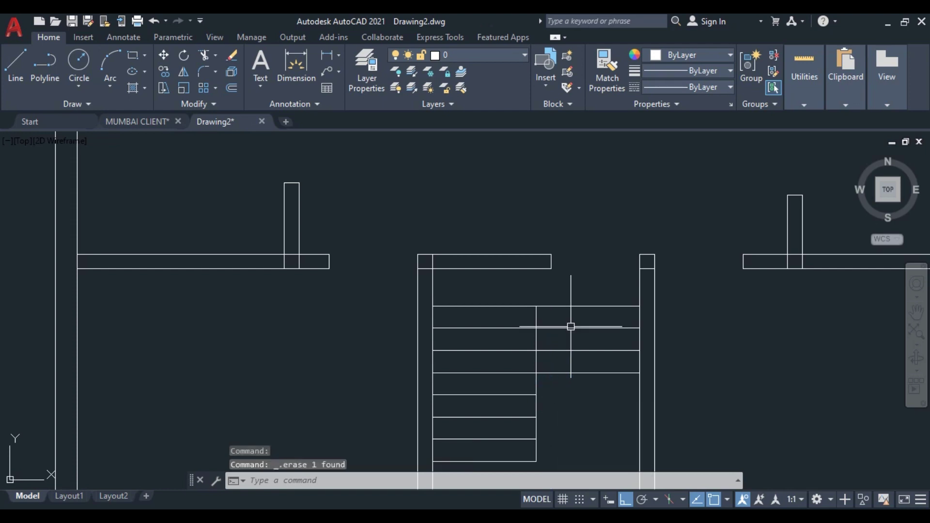
# Extend the inner face of the staircase's left side wall down to the outer face of the lower outer wall.
pyautogui.scroll(-4, 571, 326)
pyautogui.moveTo(598, 262); pyautogui.dragTo(597, 274, button='middle')
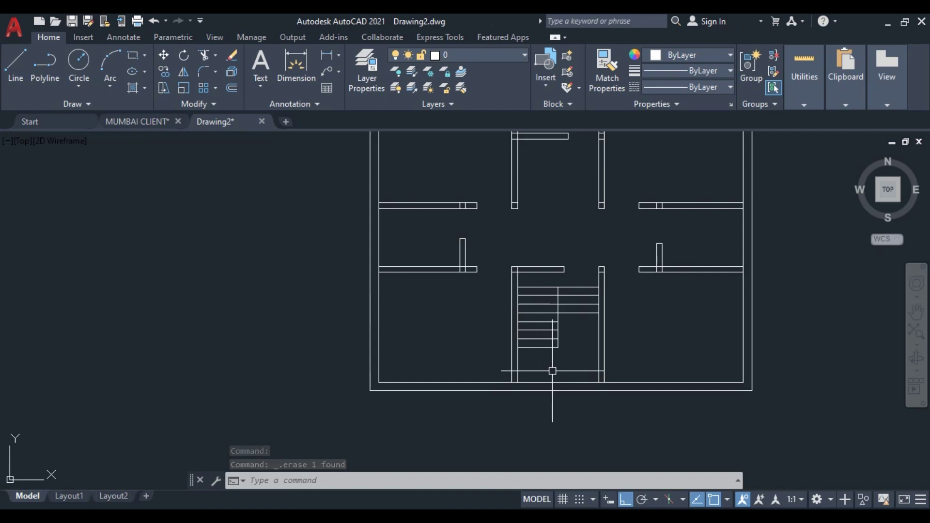
pyautogui.scroll(2, 552, 371)
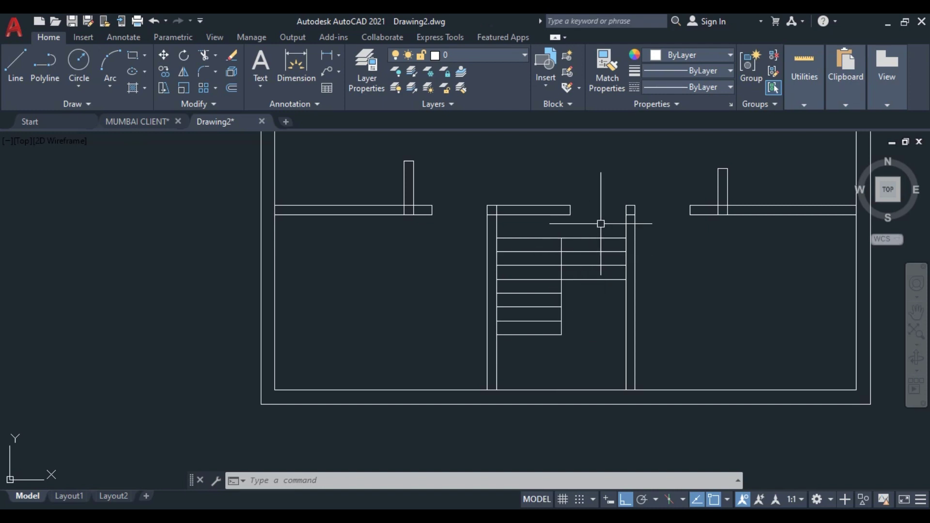
pyautogui.scroll(-2, 598, 208)
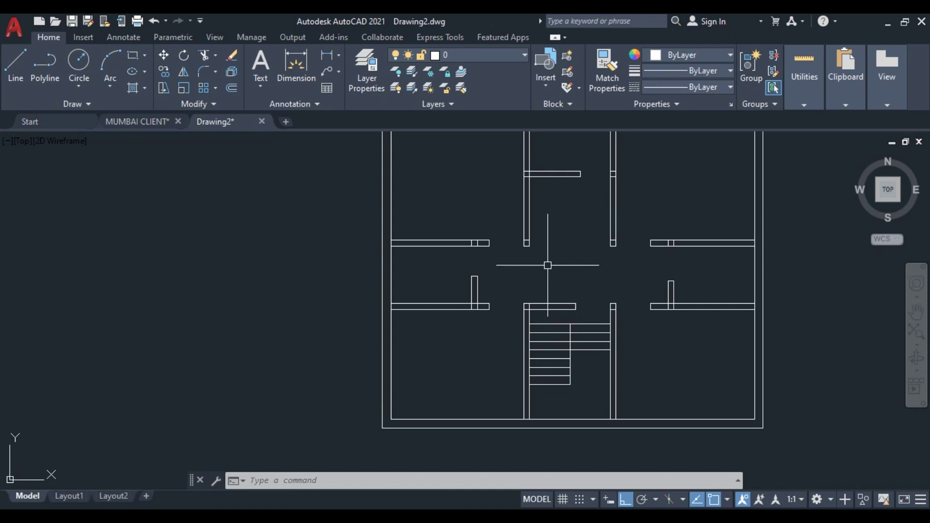
pyautogui.scroll(2, 565, 450)
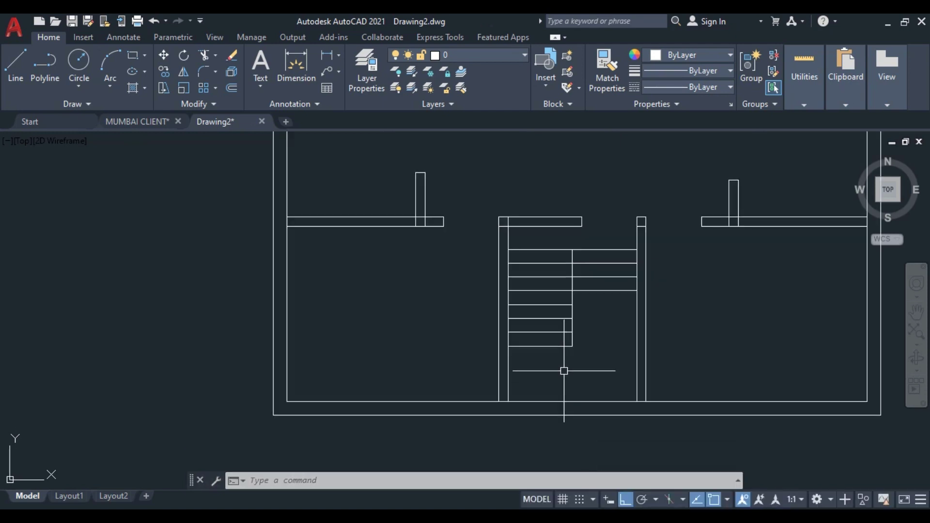
pyautogui.write('EX')
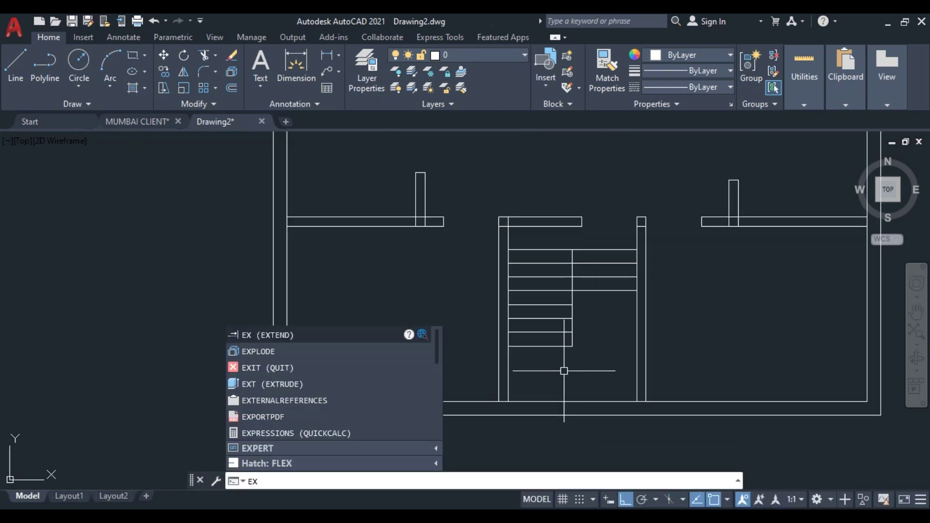
pyautogui.press('Return')
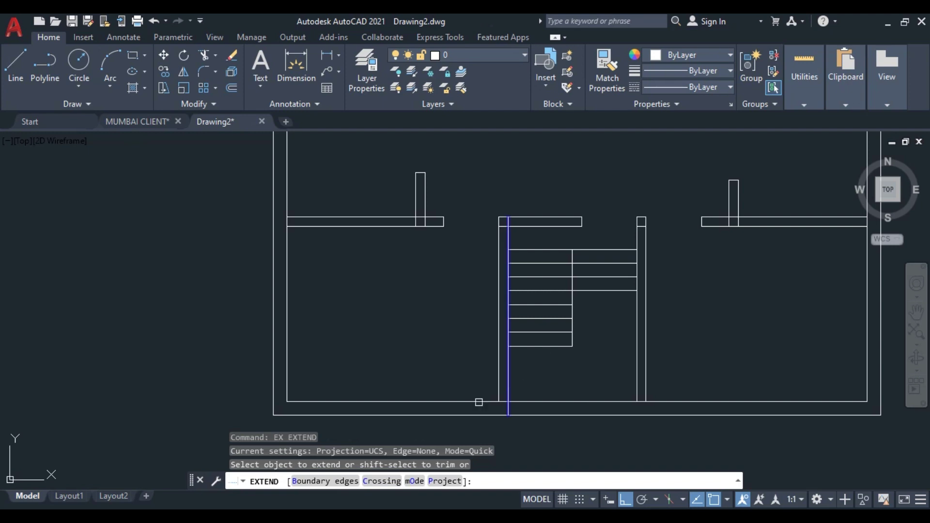
# Extend both inner stairwell wall lines to the outer wall face and trim the outer wall lines between them.
pyautogui.click(507, 382)
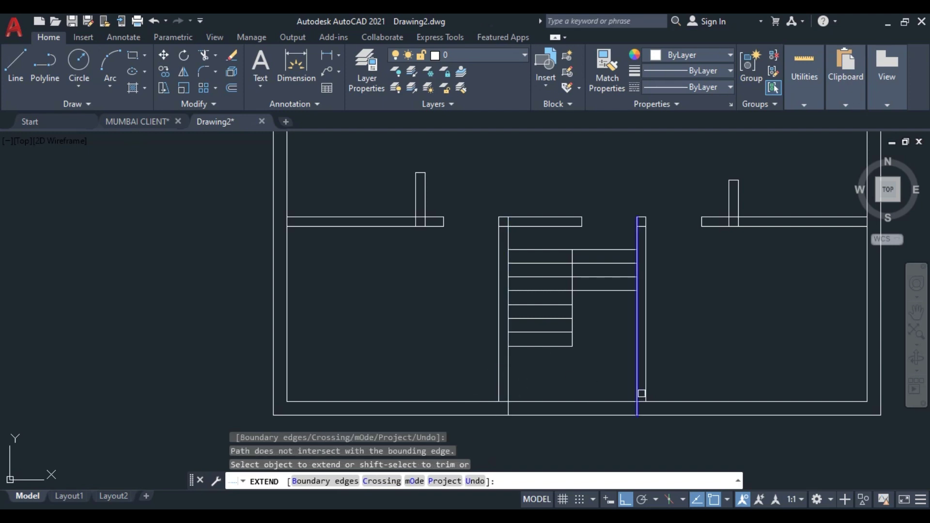
pyautogui.click(638, 391)
pyautogui.press('Escape')
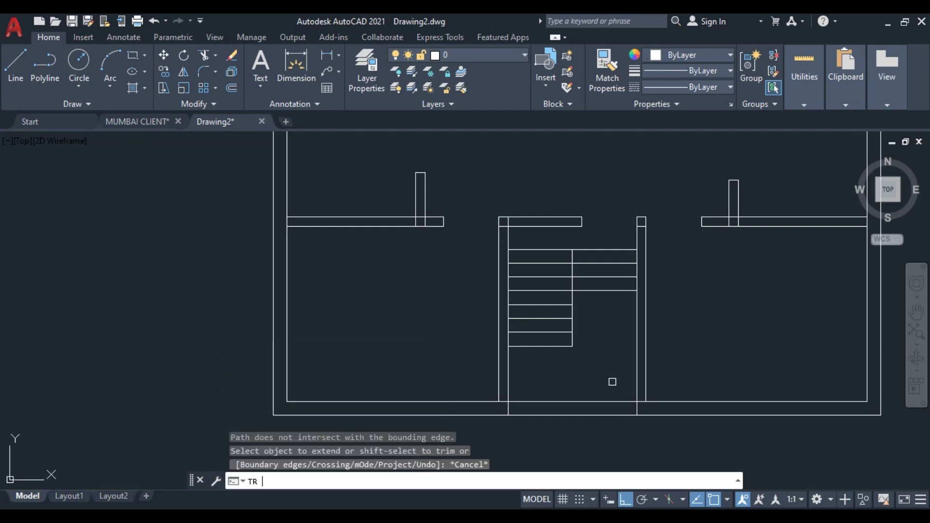
pyautogui.press('Return')
pyautogui.moveTo(580, 420)
pyautogui.mouseDown()
pyautogui.moveTo(575, 390)
pyautogui.moveTo(521, 412)
pyautogui.mouseUp()
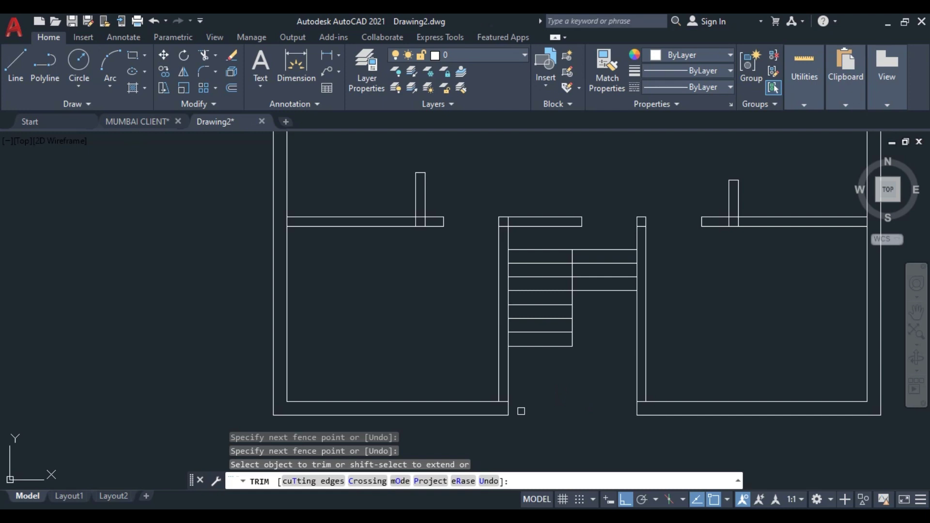
# Trim the two short vertical lines crossing the upper left horizontal wall of the corridor.
pyautogui.scroll(-2, 522, 411)
pyautogui.moveTo(679, 385); pyautogui.dragTo(657, 395, button='middle')
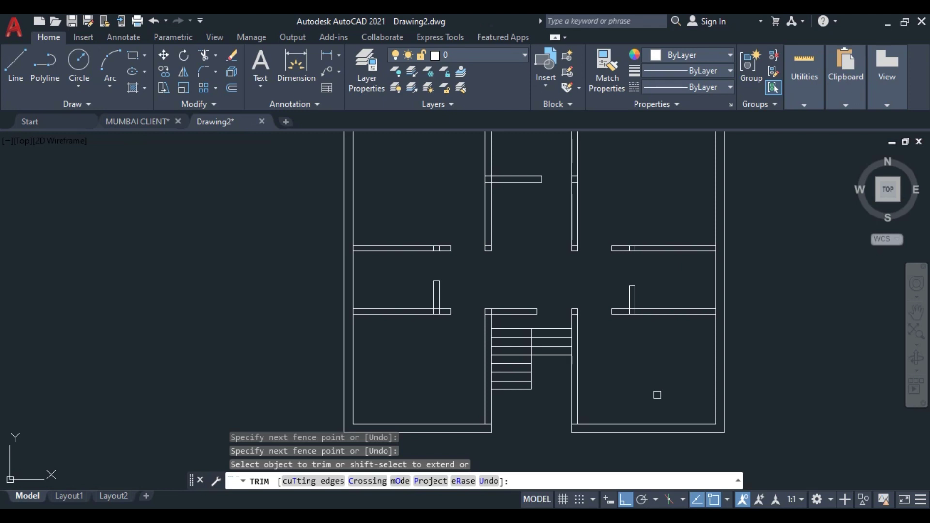
pyautogui.scroll(-3, 657, 395)
pyautogui.moveTo(656, 392); pyautogui.dragTo(643, 391, button='middle')
pyautogui.scroll(1, 644, 391)
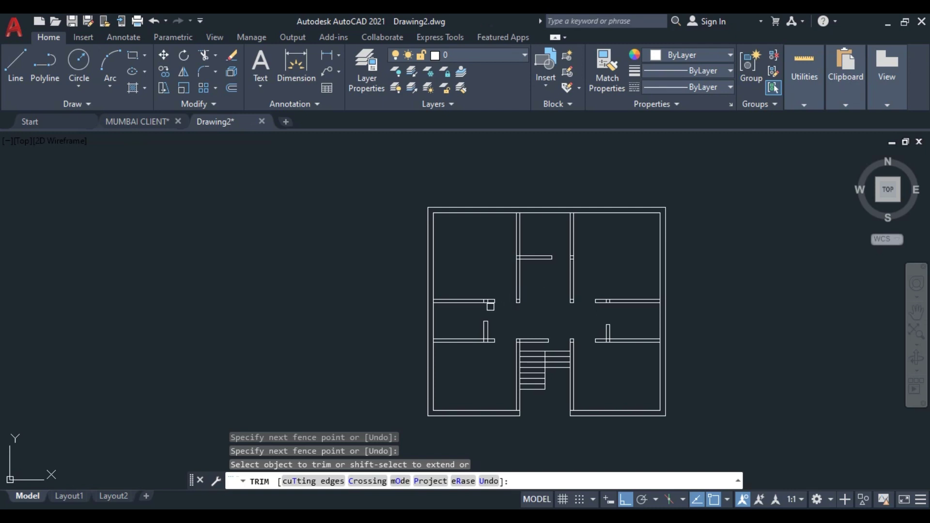
pyautogui.scroll(9, 487, 305)
pyautogui.click(501, 244)
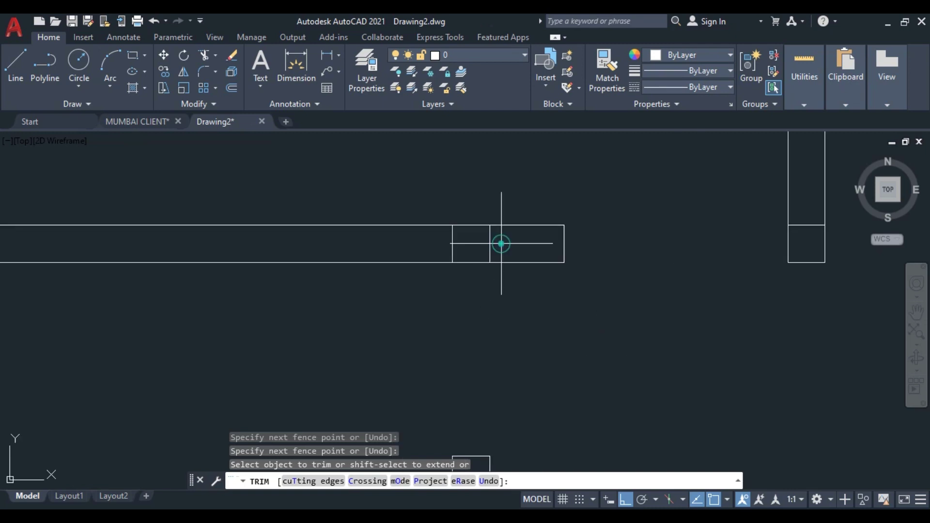
pyautogui.click(425, 237)
pyautogui.press('Return')
# Trim the overlapping lines where the lower left horizontal wall meets the short stub wall and the left outer wall.
pyautogui.scroll(-4, 424, 244)
pyautogui.scroll(4, 440, 338)
pyautogui.click(425, 318)
pyautogui.click(463, 316)
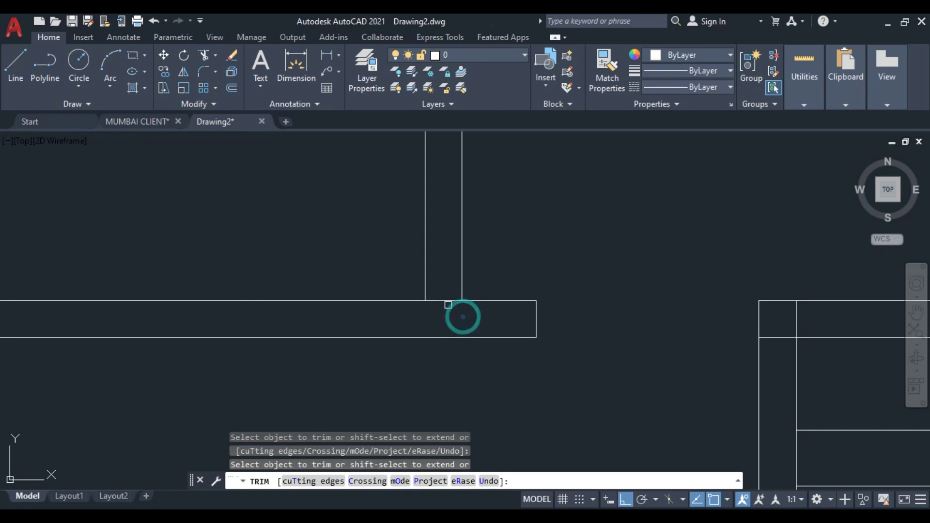
pyautogui.scroll(-4, 442, 297)
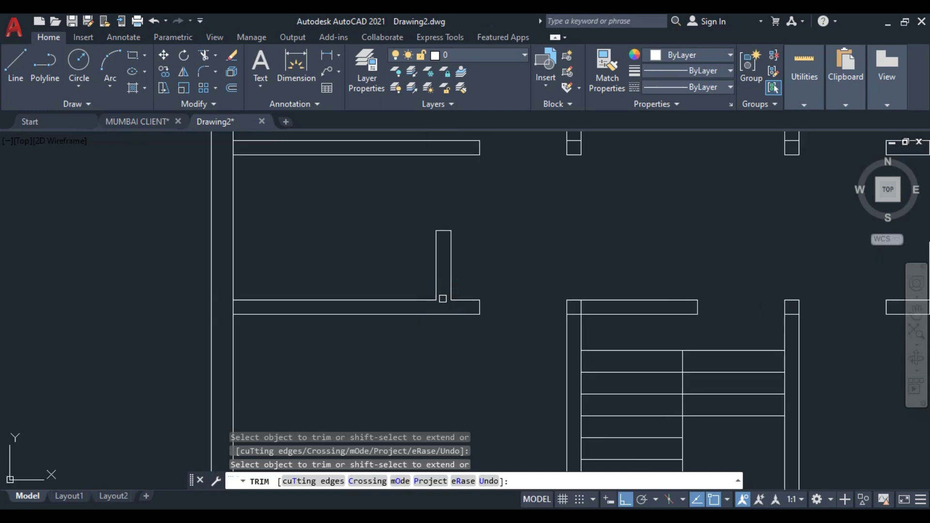
pyautogui.click(234, 307)
pyautogui.scroll(-4, 325, 258)
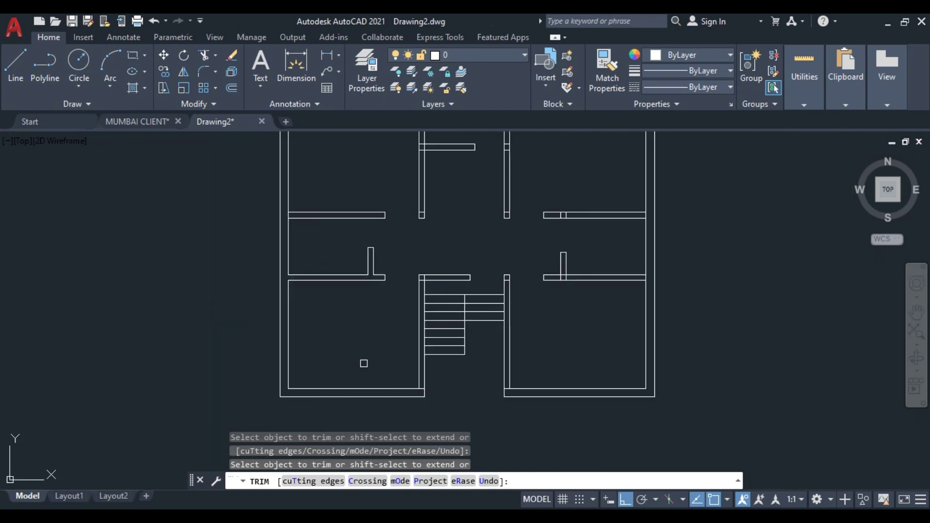
# Trim the overlapping wall lines at the inner corners of both lower rooms beside the stairwell opening.
pyautogui.scroll(8, 420, 387)
pyautogui.click(453, 380)
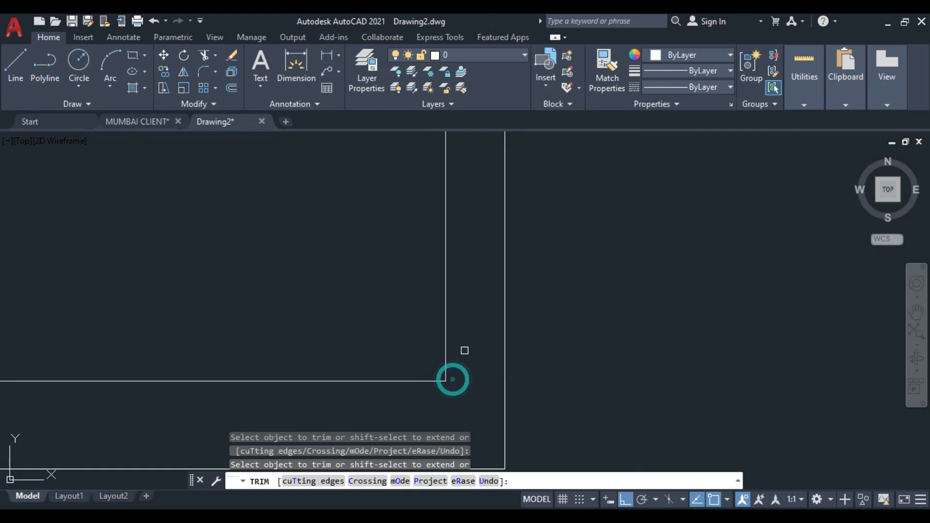
pyautogui.scroll(-5, 464, 350)
pyautogui.scroll(5, 695, 353)
pyautogui.click(674, 343)
pyautogui.scroll(-6, 726, 255)
pyautogui.scroll(-5, 726, 255)
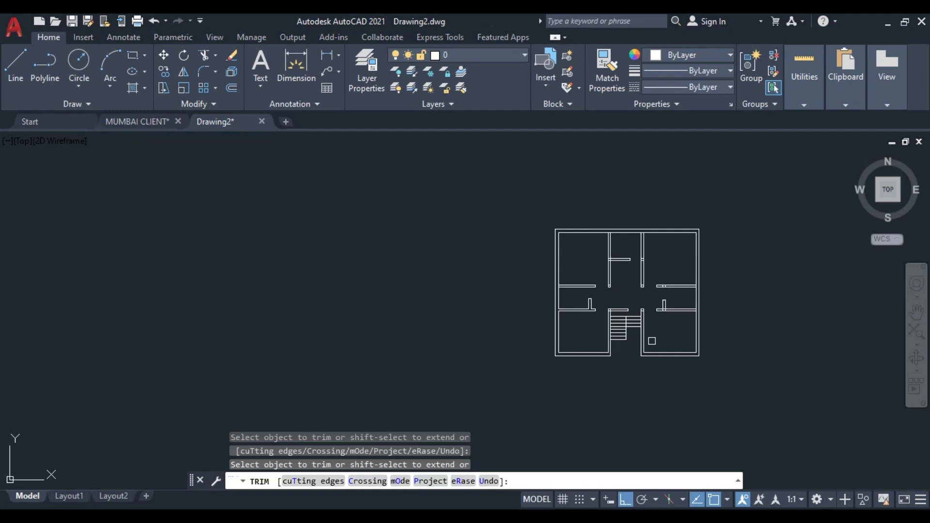
# Trim the overlapping lines where the lower right horizontal wall meets the right outer wall and the short stub wall.
pyautogui.scroll(6, 653, 341)
pyautogui.moveTo(680, 264); pyautogui.dragTo(677, 262, button='middle')
pyautogui.scroll(5, 670, 263)
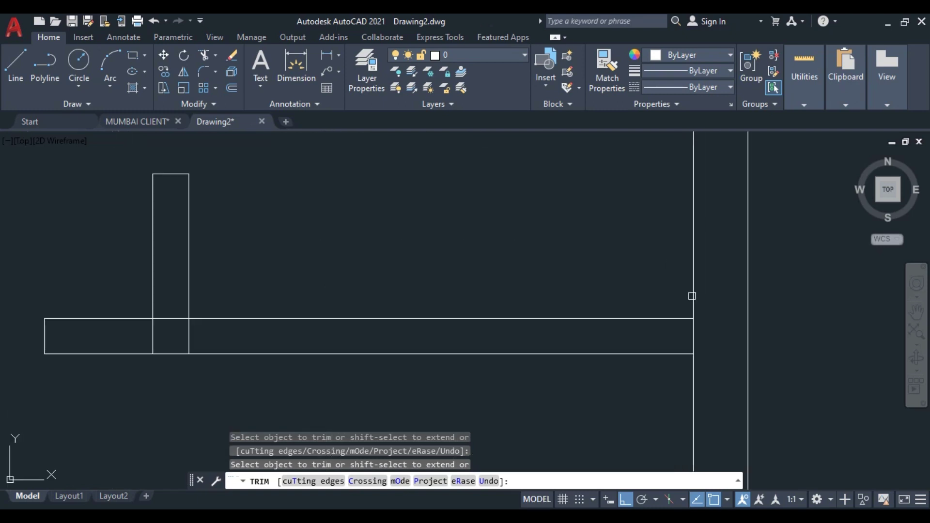
pyautogui.click(665, 341)
pyautogui.press('Return')
pyautogui.click(153, 334)
pyautogui.click(187, 335)
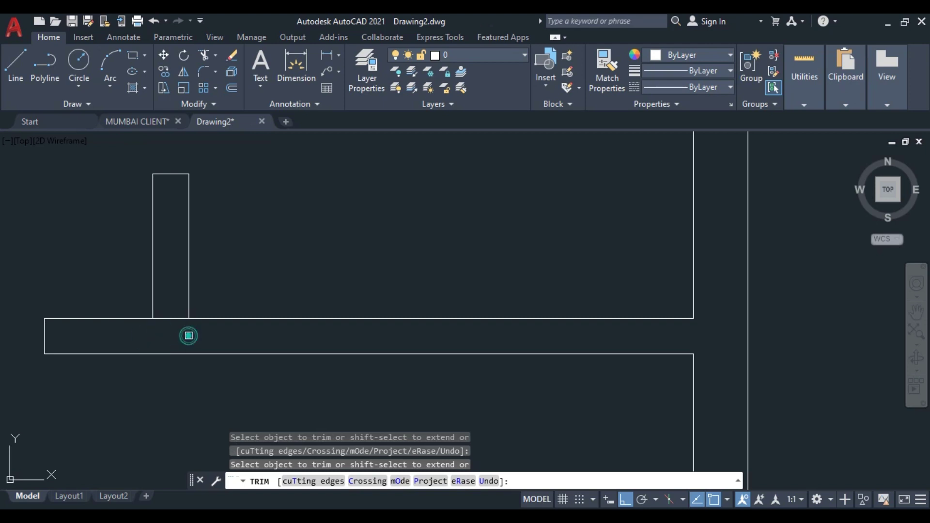
pyautogui.click(171, 318)
# Trim the right outer wall's inner line where the upper right horizontal wall joins it.
pyautogui.scroll(-5, 367, 239)
pyautogui.scroll(6, 461, 297)
pyautogui.moveTo(481, 253); pyautogui.dragTo(437, 261)
pyautogui.scroll(-8, 443, 264)
pyautogui.moveTo(445, 265); pyautogui.dragTo(573, 326, button='middle')
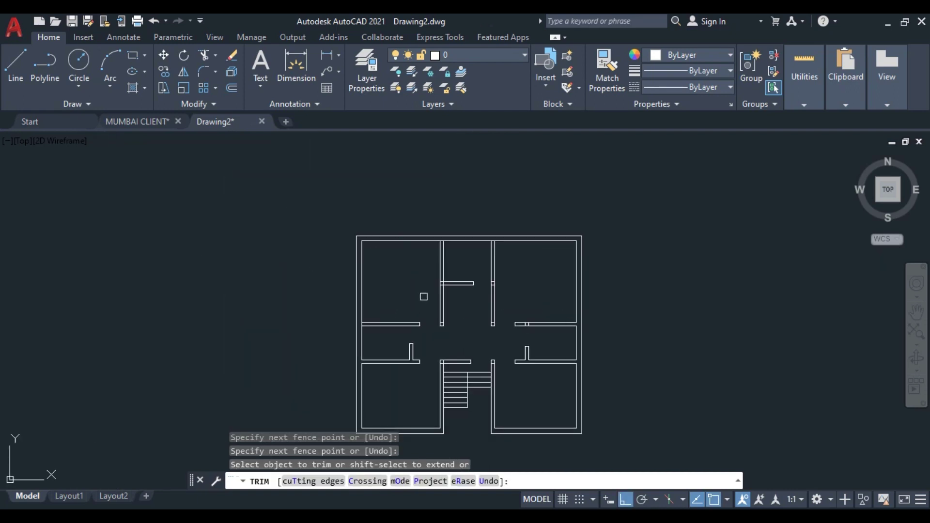
# Trim the leftover lines in both upper vertical partitions at the level of the short horizontal partition, opening its left junction.
pyautogui.scroll(6, 457, 283)
pyautogui.moveTo(446, 299); pyautogui.dragTo(441, 252)
pyautogui.click(456, 264)
pyautogui.scroll(-5, 589, 220)
pyautogui.scroll(3, 699, 237)
pyautogui.moveTo(665, 210); pyautogui.dragTo(661, 259)
pyautogui.scroll(-5, 660, 260)
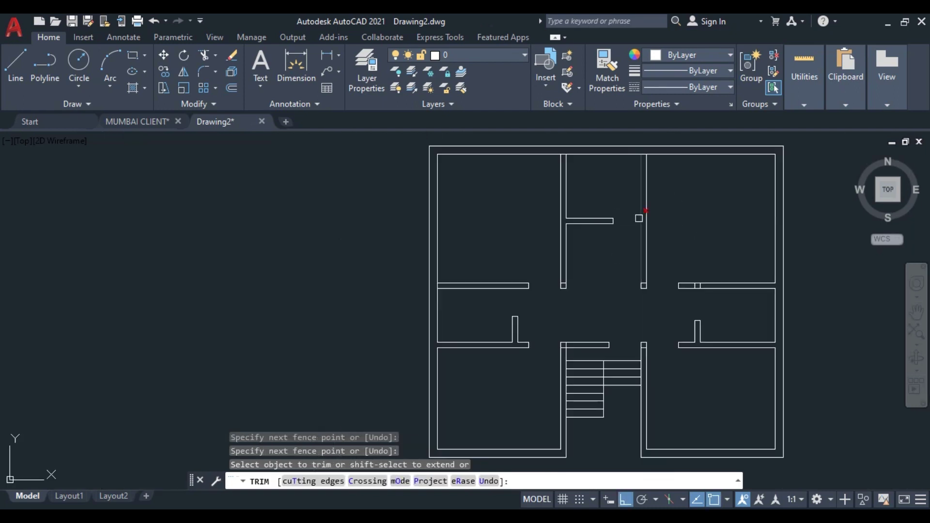
# Trim the short vertical lines crossing the upper right horizontal wall near its free end.
pyautogui.scroll(5, 702, 286)
pyautogui.moveTo(703, 286); pyautogui.dragTo(611, 283)
pyautogui.scroll(-3, 616, 275)
pyautogui.scroll(-5, 609, 282)
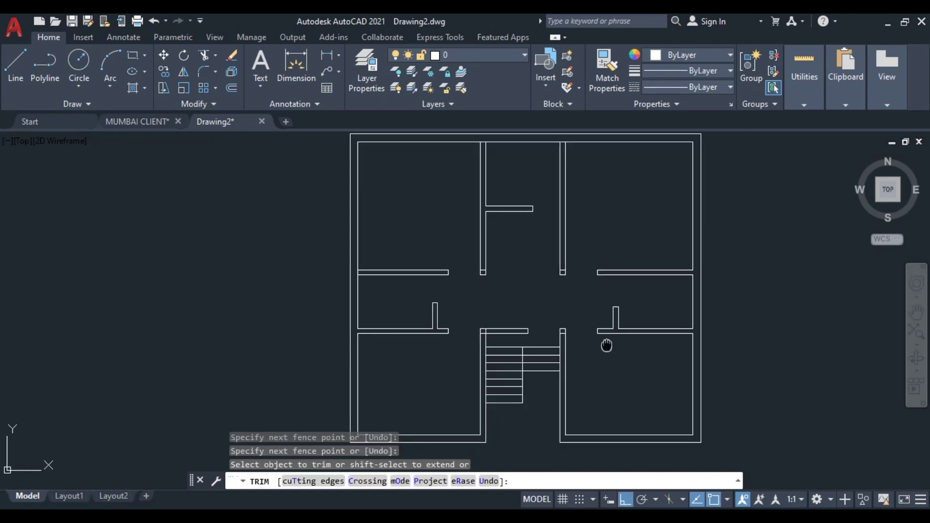
# Trim the overlapping lines at the stairwell's upper left wall corner and across the top of its right wall.
pyautogui.scroll(2, 533, 325)
pyautogui.scroll(-2, 469, 307)
pyautogui.scroll(6, 469, 289)
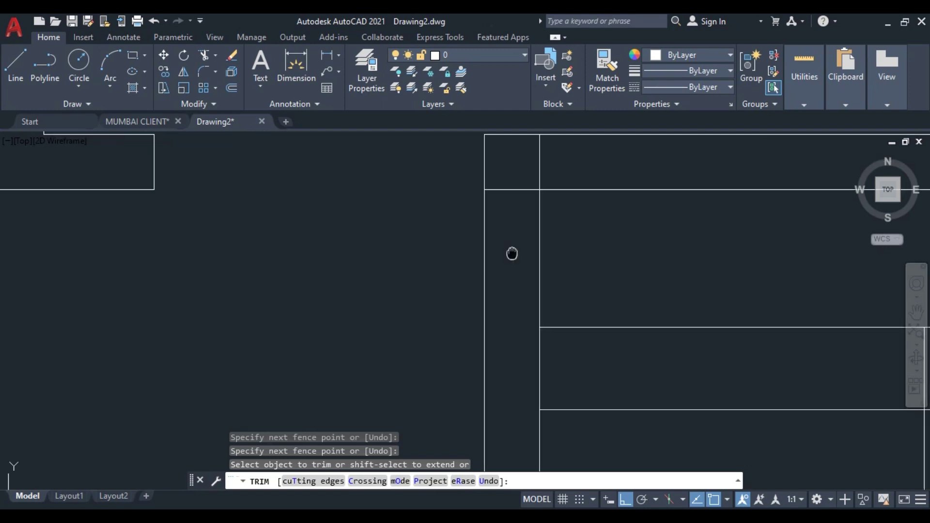
pyautogui.click(547, 280)
pyautogui.click(532, 305)
pyautogui.scroll(-5, 488, 246)
pyautogui.scroll(4, 704, 257)
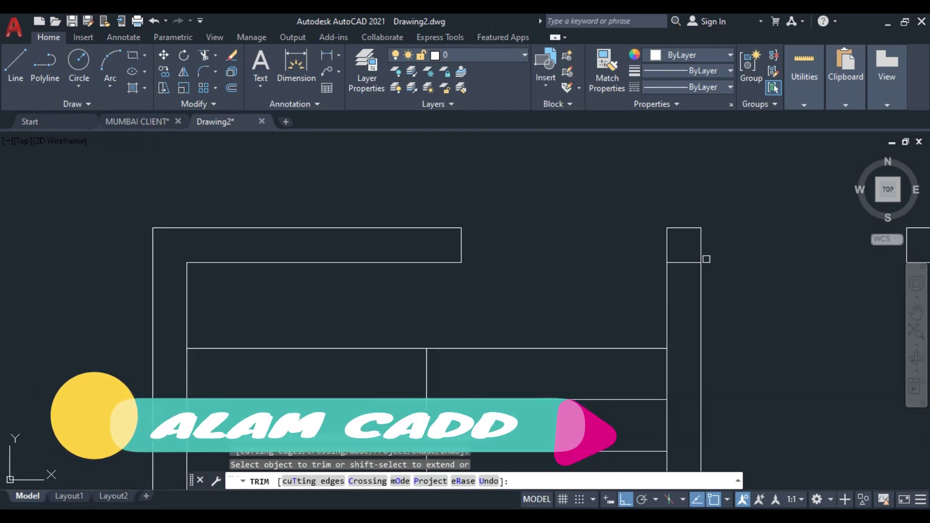
pyautogui.click(693, 261)
pyautogui.scroll(-6, 588, 221)
pyautogui.moveTo(585, 232); pyautogui.dragTo(565, 315, button='middle')
pyautogui.scroll(-2, 565, 316)
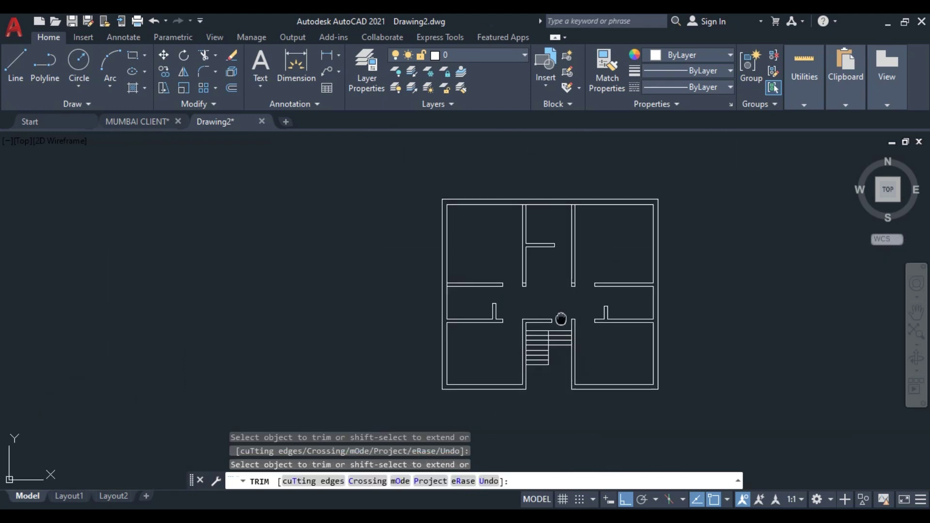
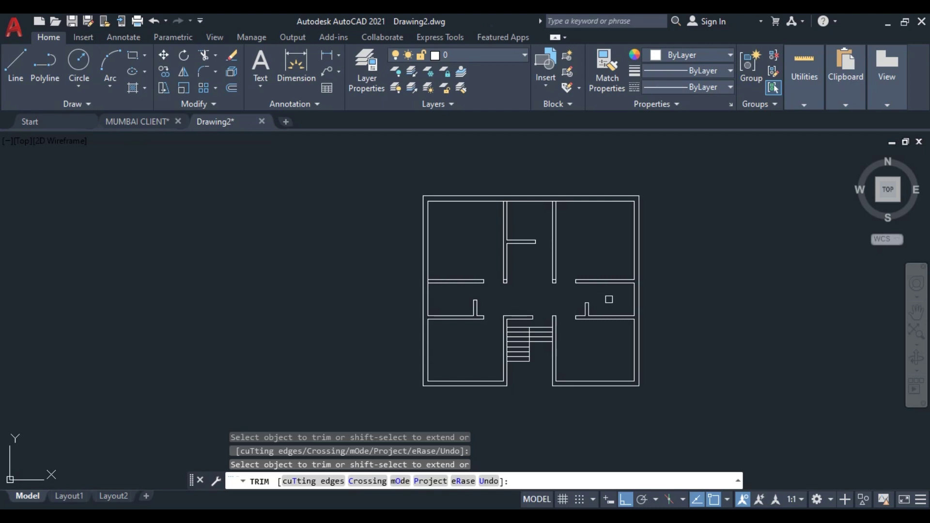
pyautogui.press('Escape')
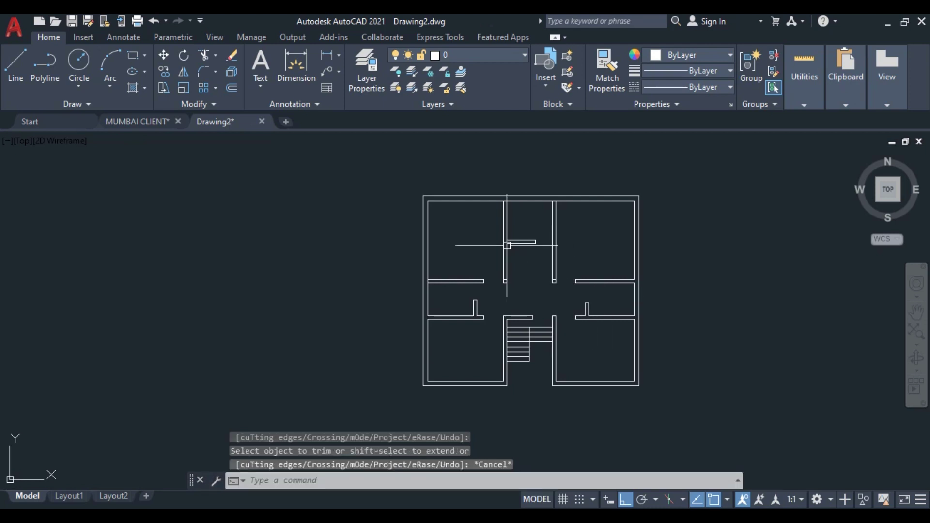
# Create a new layer named WALL.
pyautogui.scroll(2, 507, 245)
pyautogui.moveTo(506, 245); pyautogui.dragTo(475, 247, button='middle')
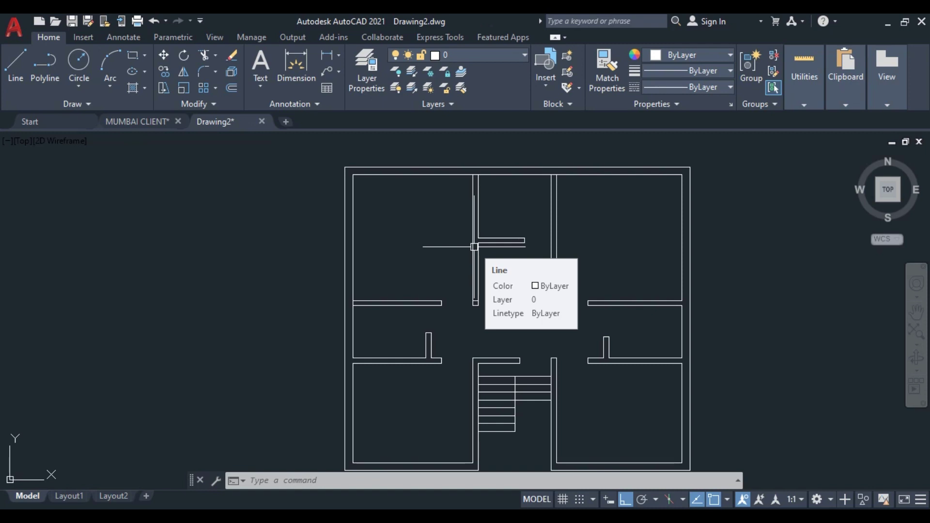
pyautogui.click(375, 71)
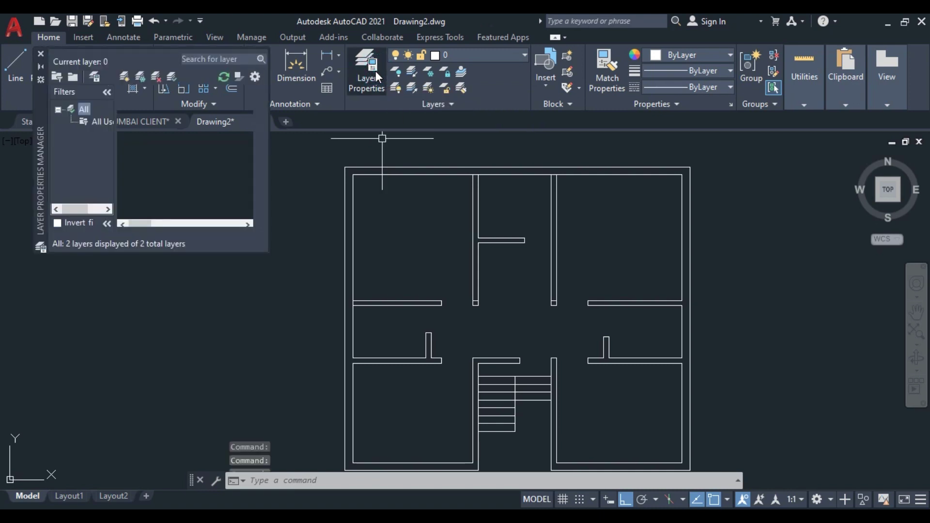
pyautogui.click(124, 74)
pyautogui.press('BackSpace')
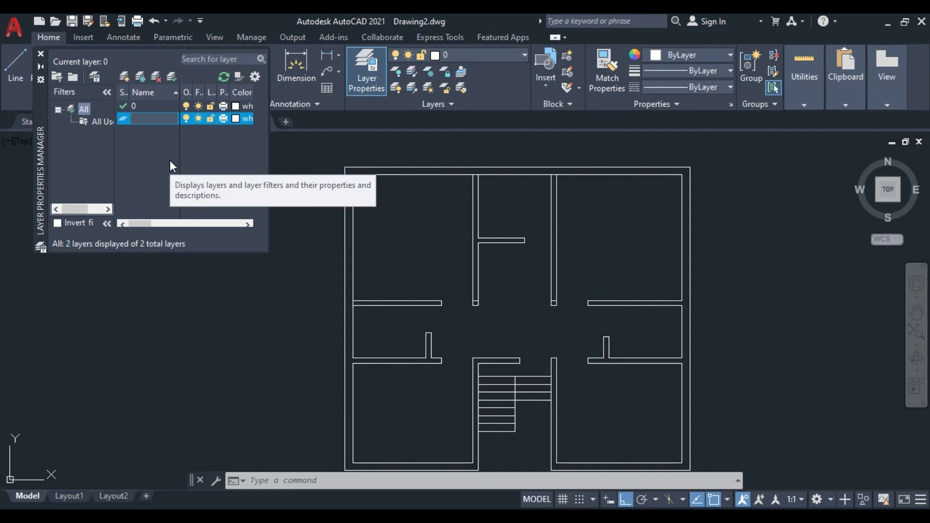
pyautogui.write('WALL')
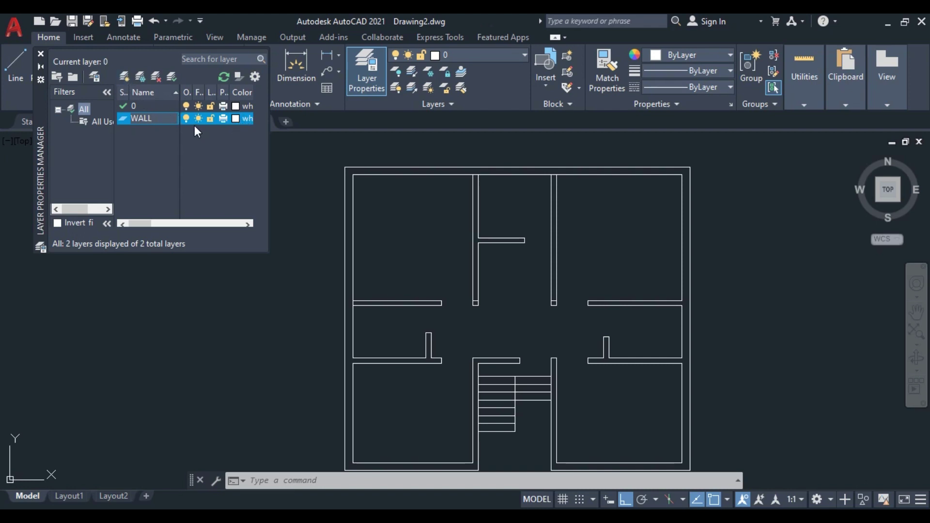
pyautogui.press('Return')
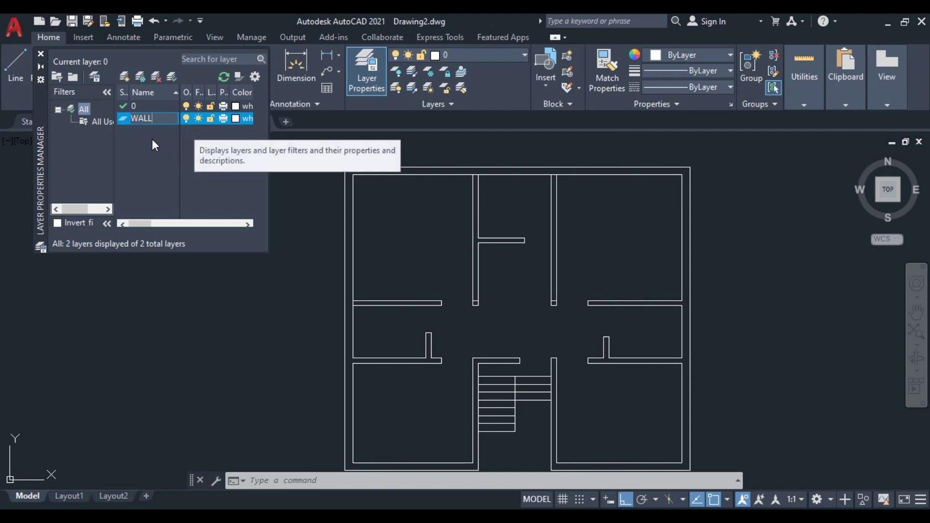
# Create a new layer named WINDOW and set its colour to magenta.
pyautogui.click(126, 76)
pyautogui.write('WIN')
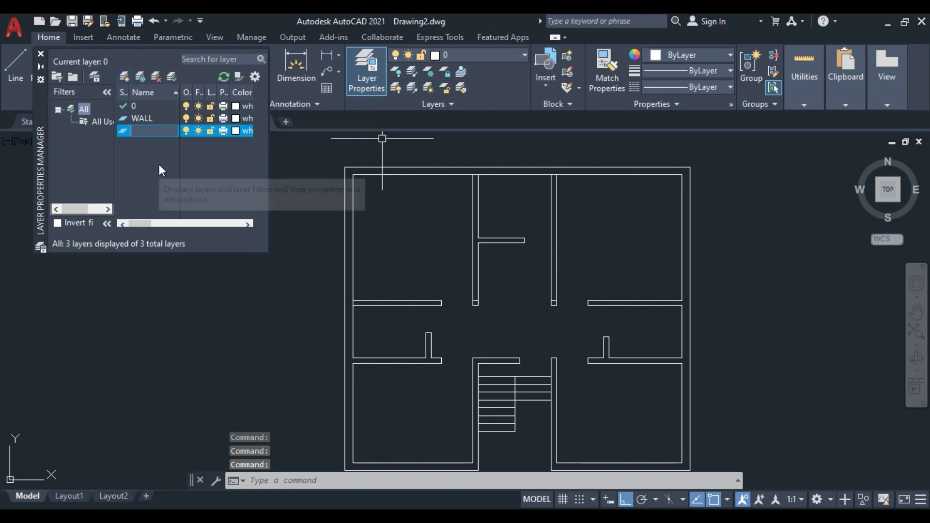
pyautogui.write('DOW')
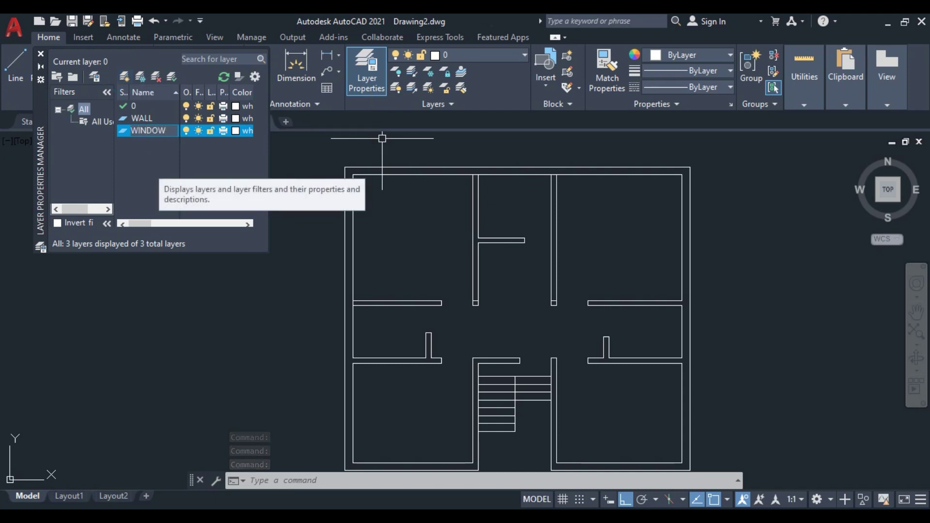
pyautogui.click(235, 130)
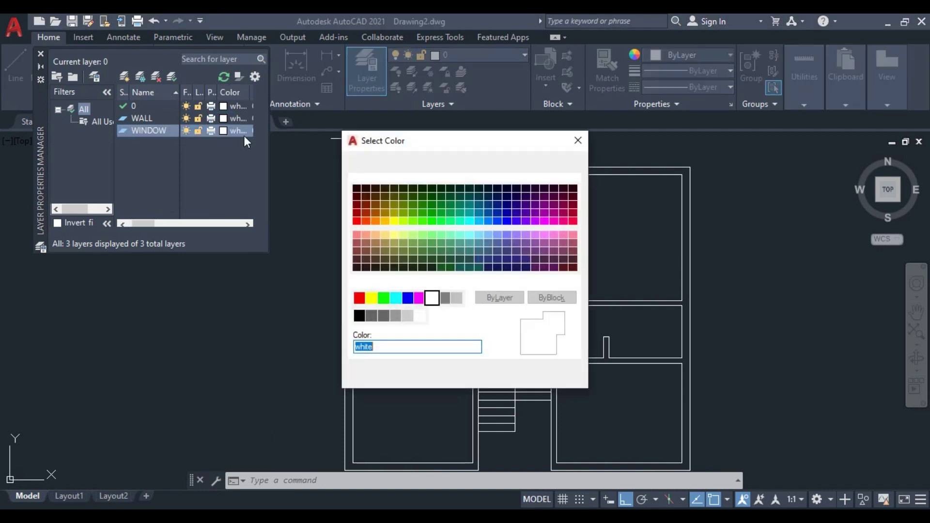
pyautogui.click(418, 301)
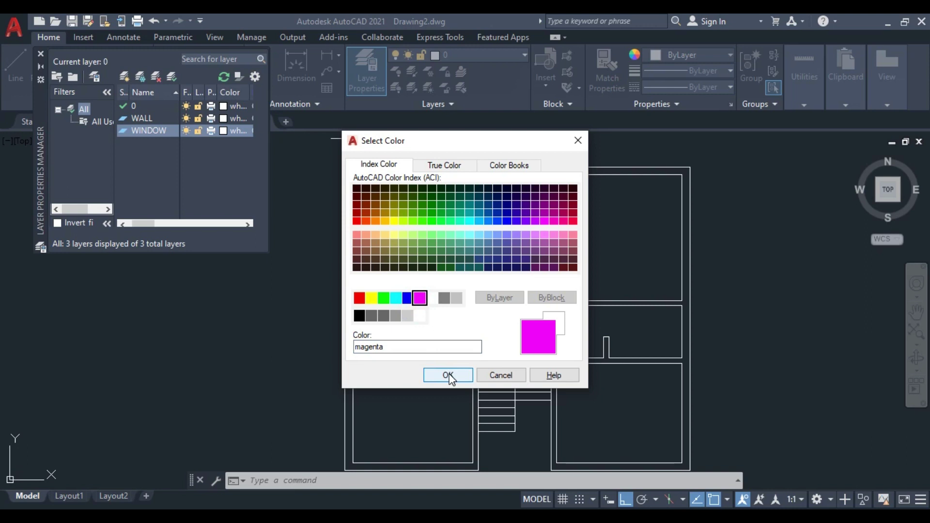
pyautogui.click(448, 376)
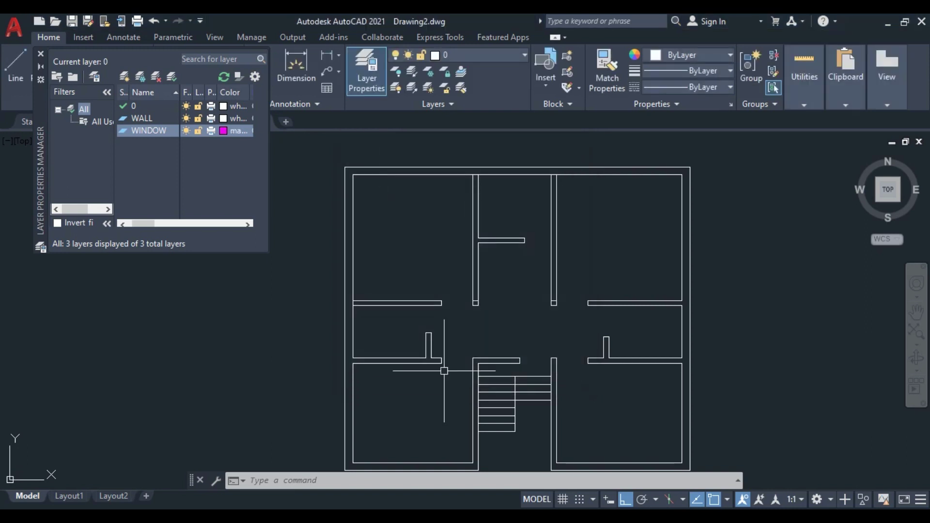
# Create a new layer named TEXT and set its colour to yellow.
pyautogui.click(124, 74)
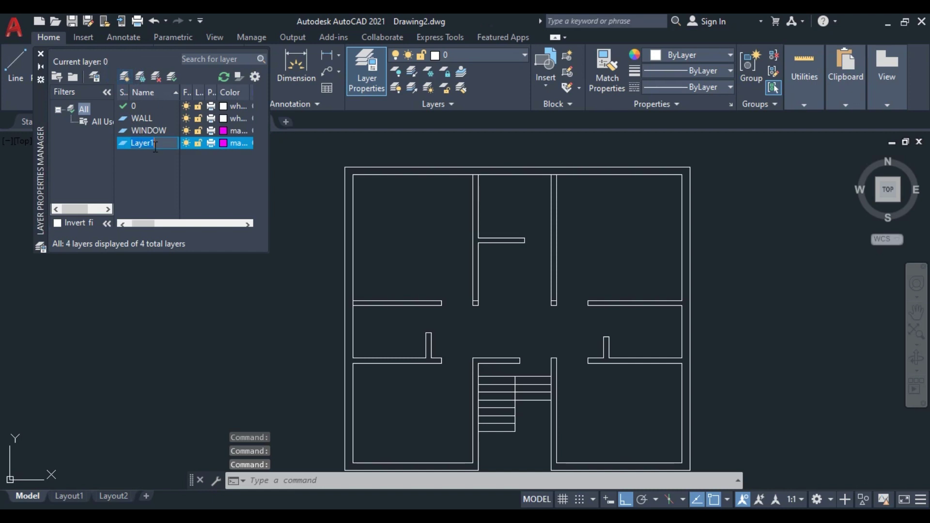
pyautogui.write('TE')
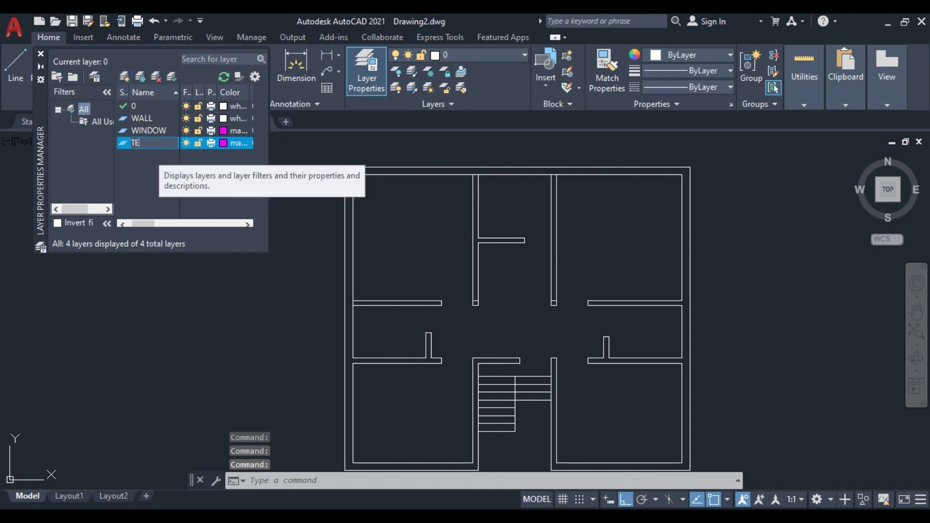
pyautogui.write('XT')
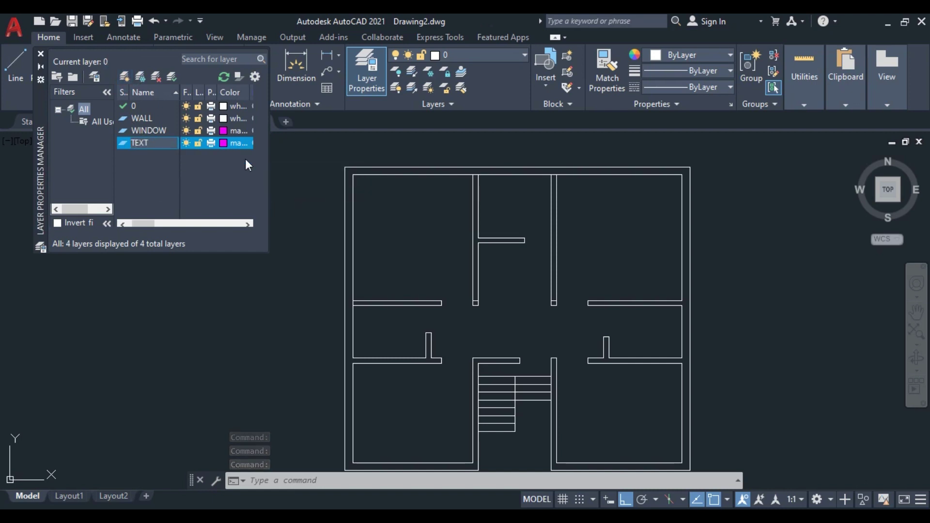
pyautogui.hotkey('ctrl', 'a')
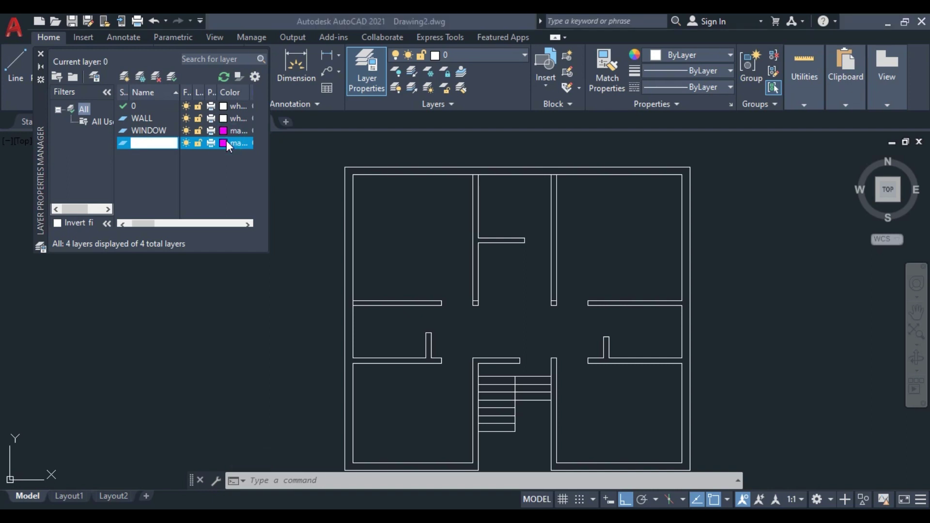
pyautogui.click(225, 141)
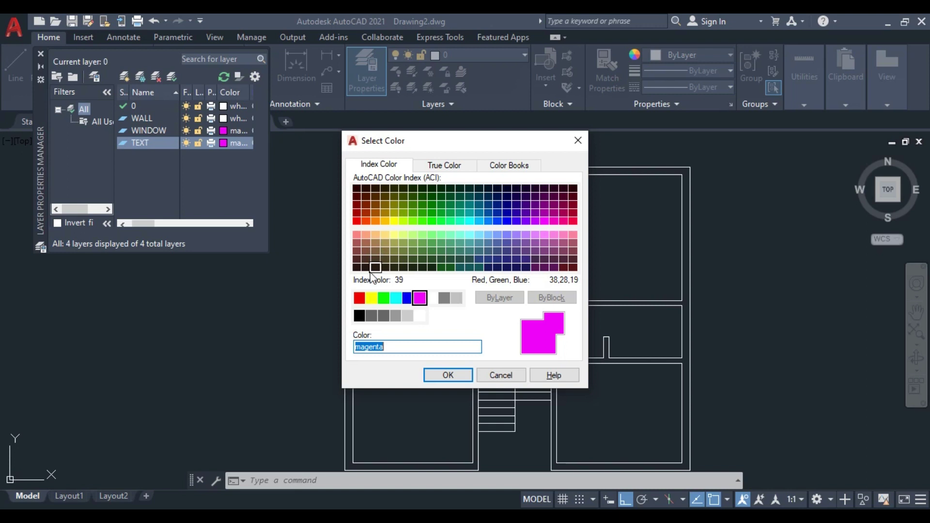
pyautogui.click(376, 298)
pyautogui.click(376, 297)
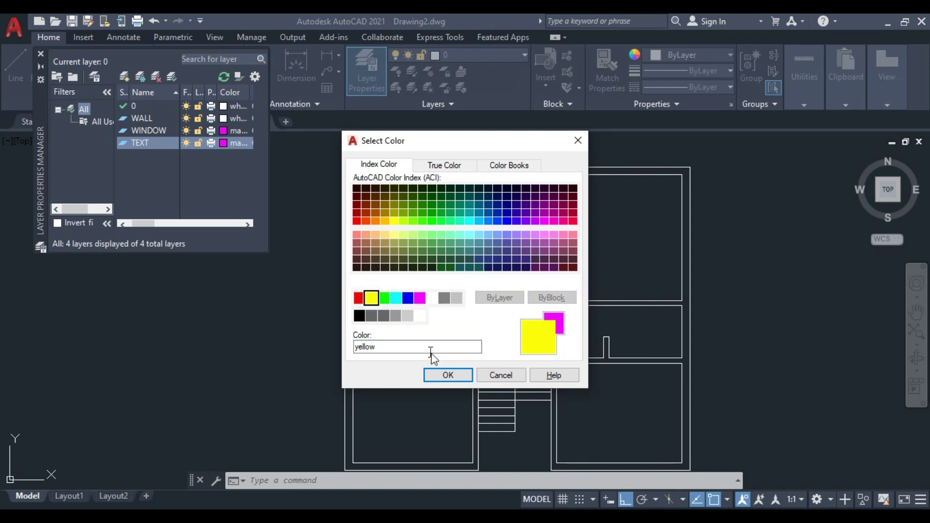
pyautogui.click(450, 376)
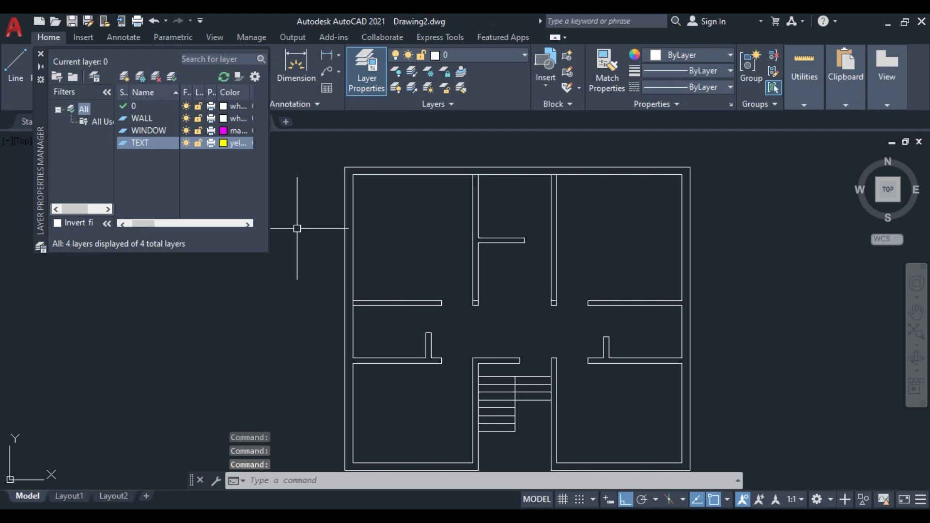
# Create a new layer named DIM, set its colour to cyan, and close the layer manager.
pyautogui.click(126, 76)
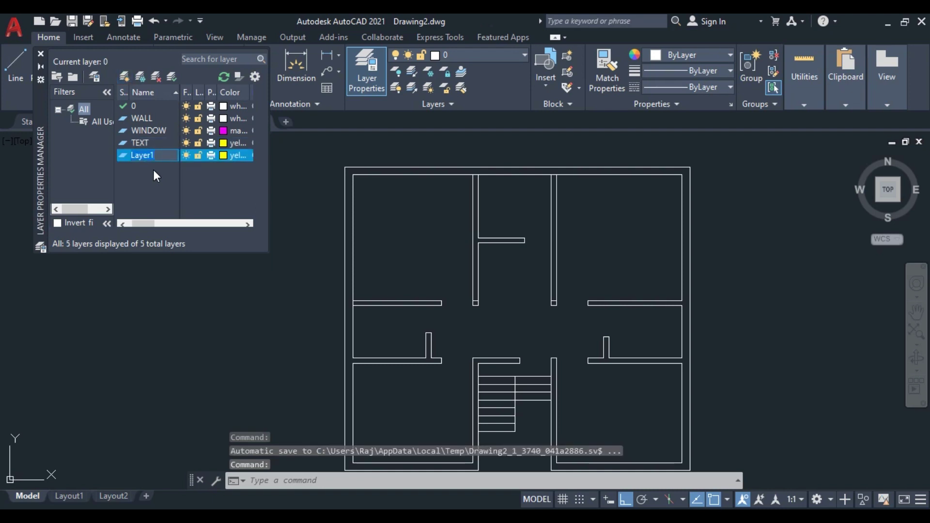
pyautogui.write('DI')
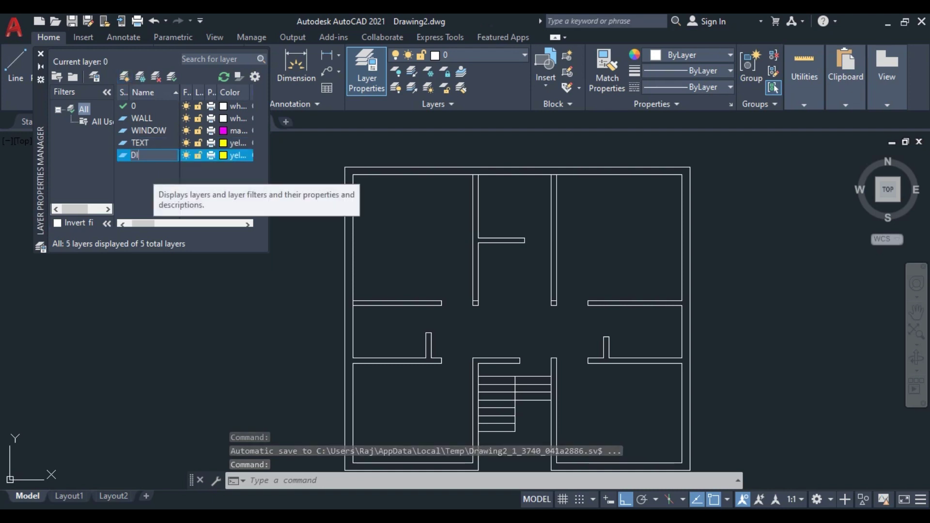
pyautogui.write('M')
pyautogui.press('Return')
pyautogui.click(225, 155)
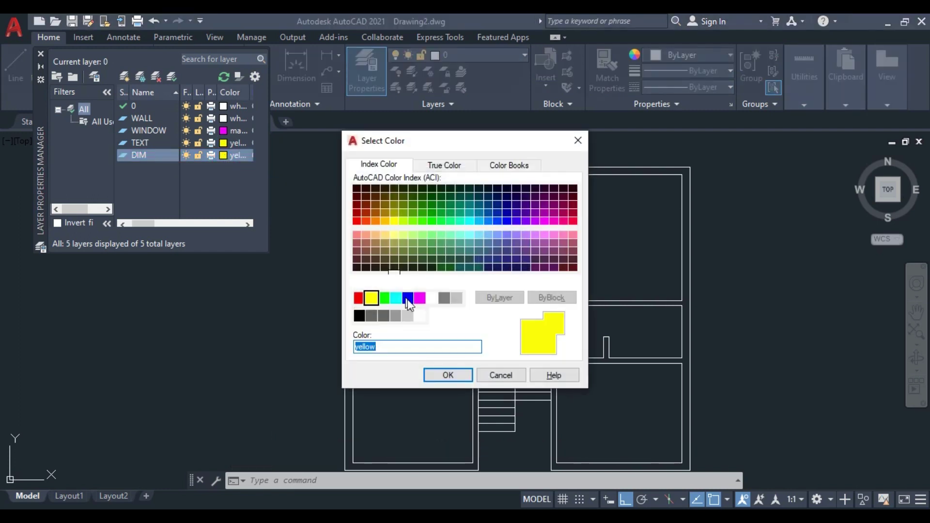
pyautogui.click(395, 298)
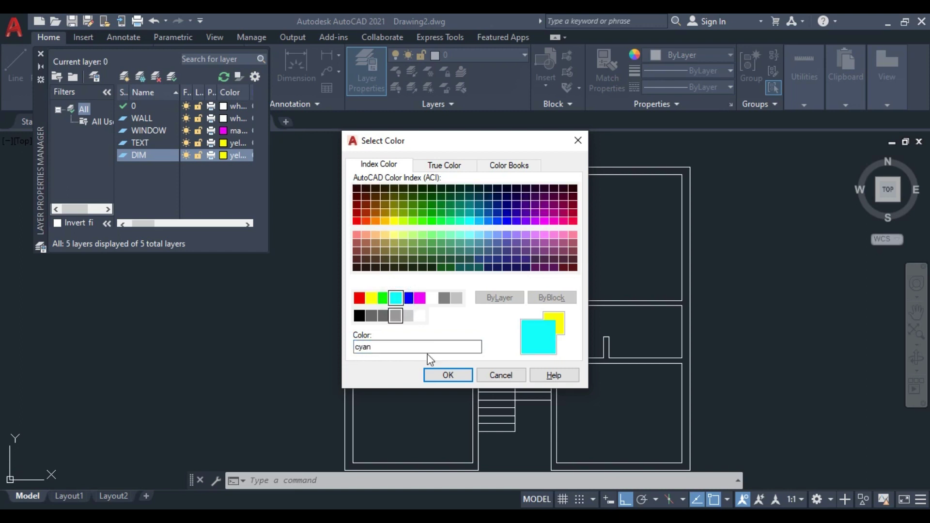
pyautogui.click(455, 371)
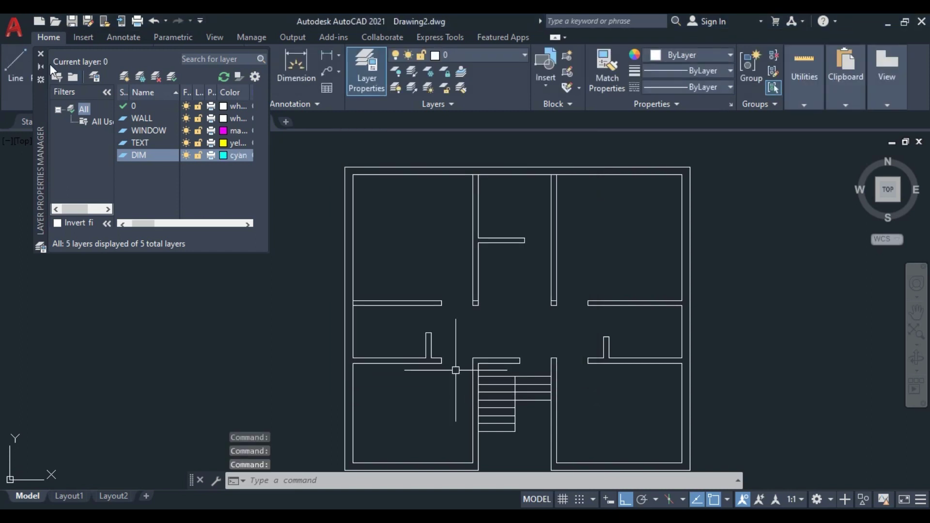
pyautogui.click(40, 52)
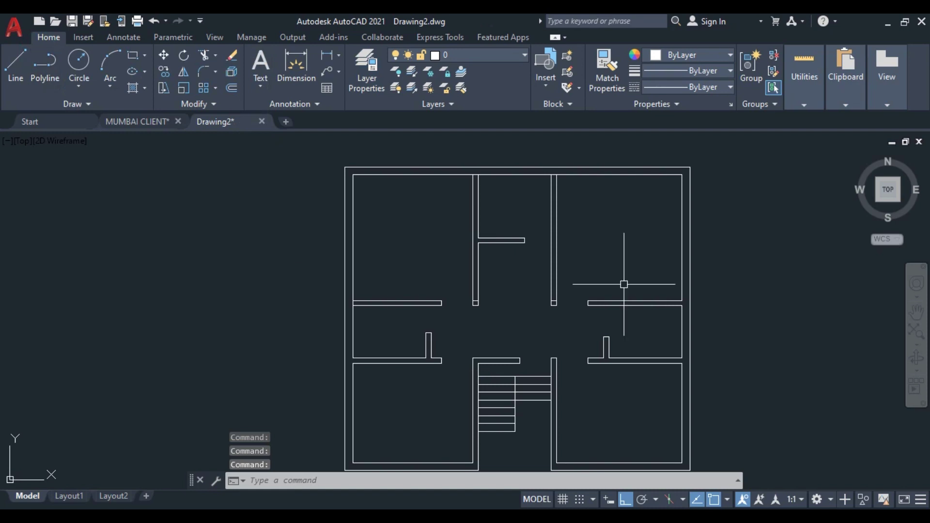
# Trim the top outer wall's inner line across the end of the left vertical partition.
pyautogui.scroll(-2, 623, 281)
pyautogui.scroll(2, 591, 274)
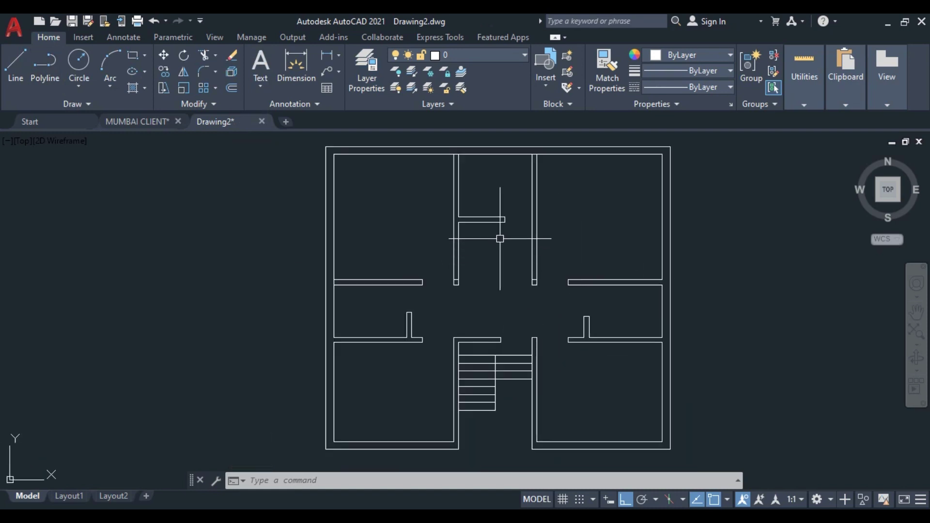
pyautogui.moveTo(474, 207); pyautogui.dragTo(471, 235, button='middle')
pyautogui.moveTo(420, 195); pyautogui.dragTo(421, 224, button='middle')
pyautogui.scroll(3, 438, 202)
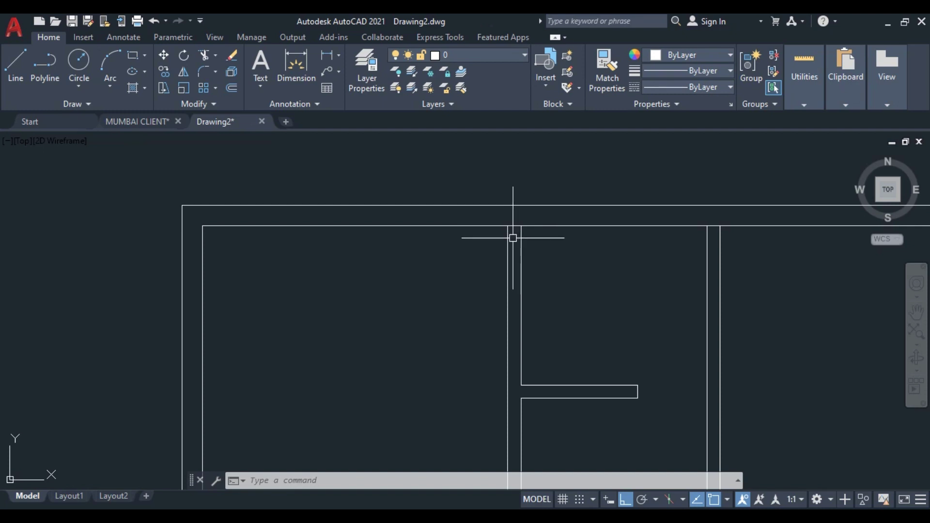
pyautogui.scroll(-5, 511, 231)
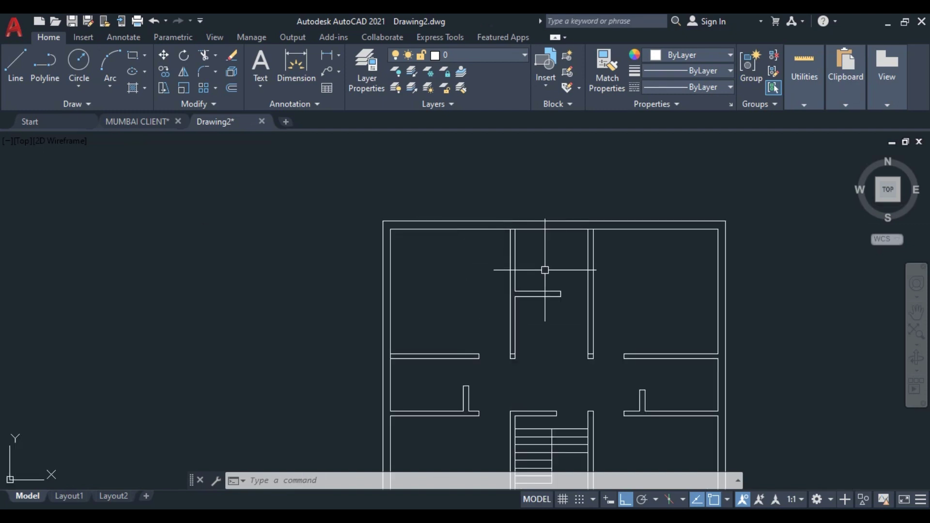
pyautogui.moveTo(544, 267); pyautogui.dragTo(509, 223, button='middle')
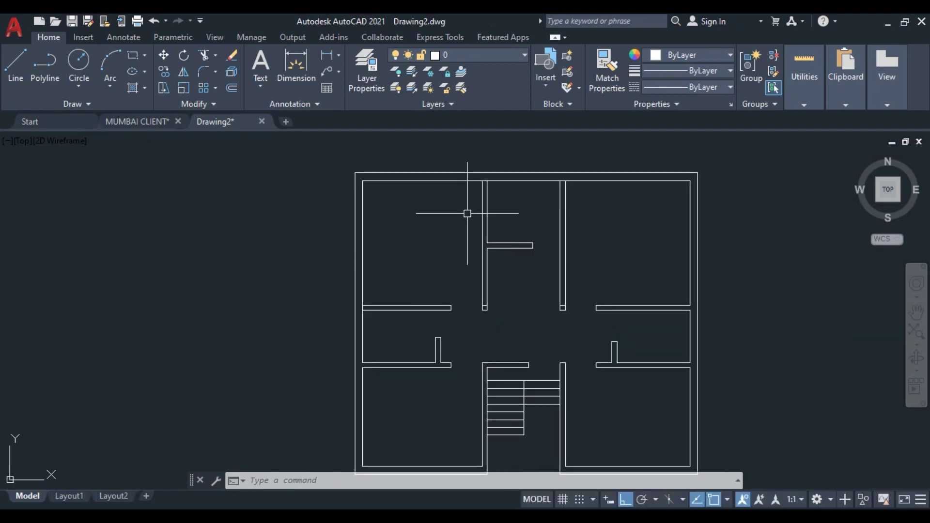
pyautogui.scroll(6, 490, 181)
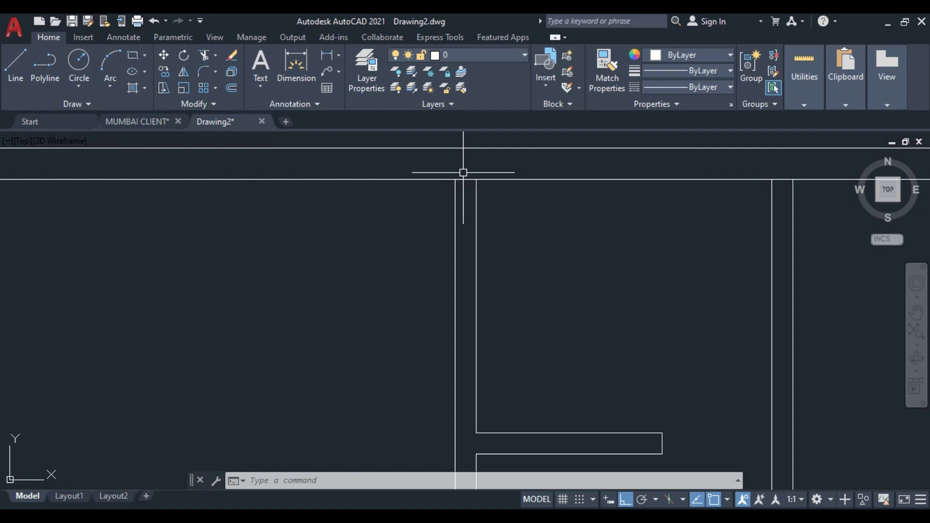
pyautogui.write('tr')
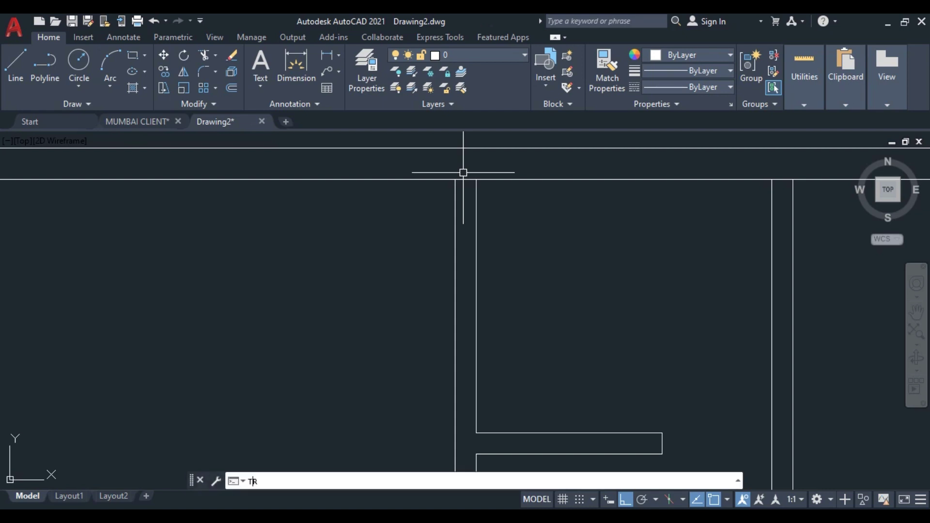
pyautogui.press('Return')
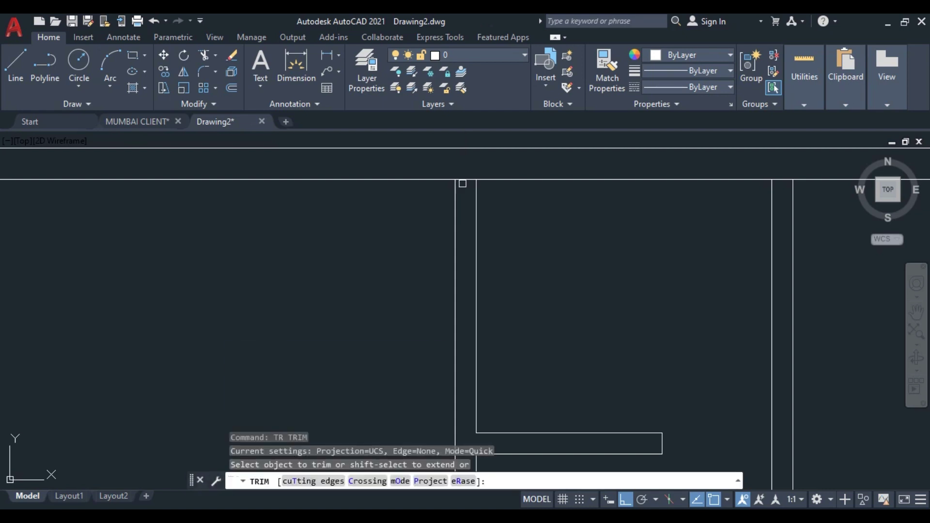
pyautogui.click(462, 183)
# Trim the top outer wall's inner line across the end of the right vertical partition.
pyautogui.scroll(-4, 462, 182)
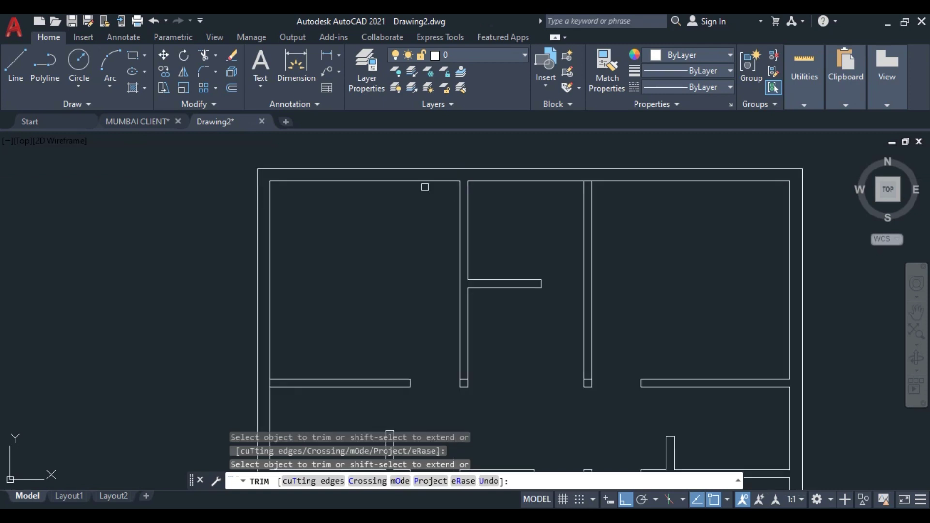
pyautogui.scroll(4, 600, 178)
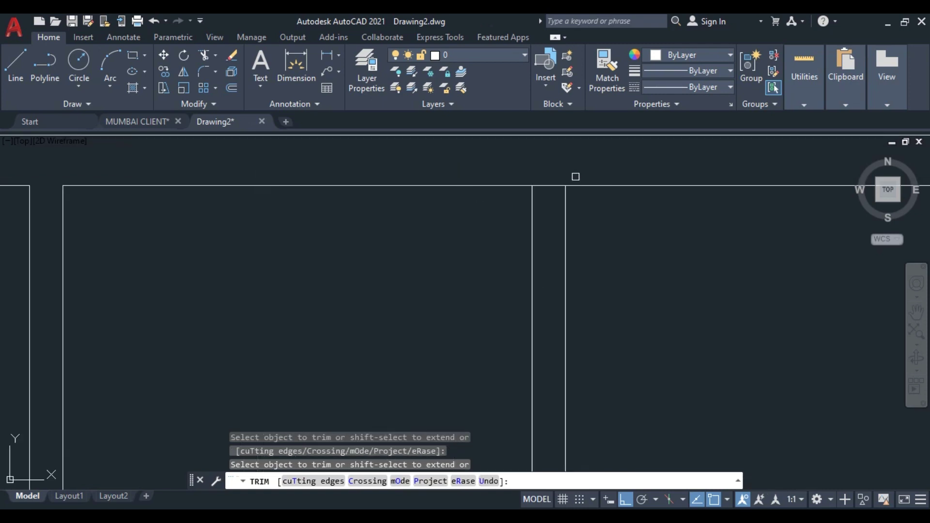
pyautogui.click(548, 185)
pyautogui.scroll(-4, 547, 186)
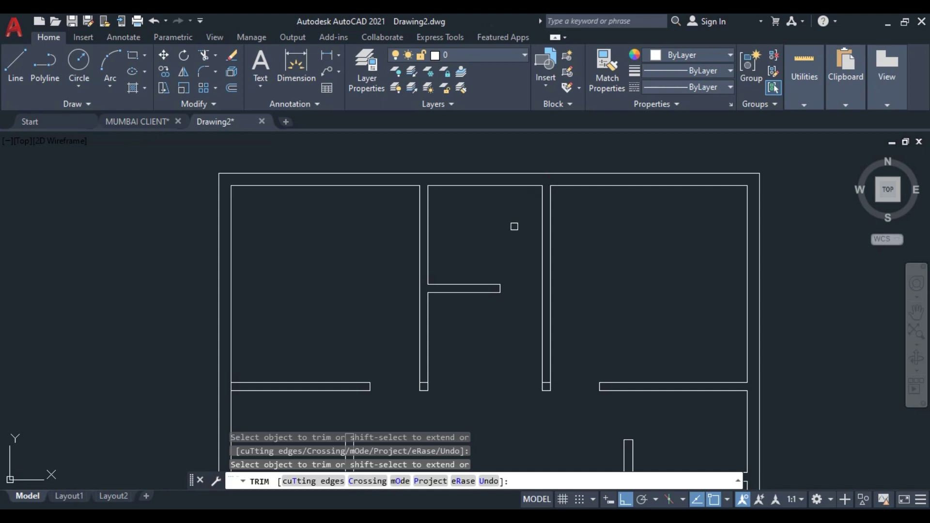
pyautogui.press('Escape')
# Trim the left outer wall's inner line where the upper left horizontal partition meets it.
pyautogui.moveTo(486, 239); pyautogui.dragTo(493, 212, button='middle')
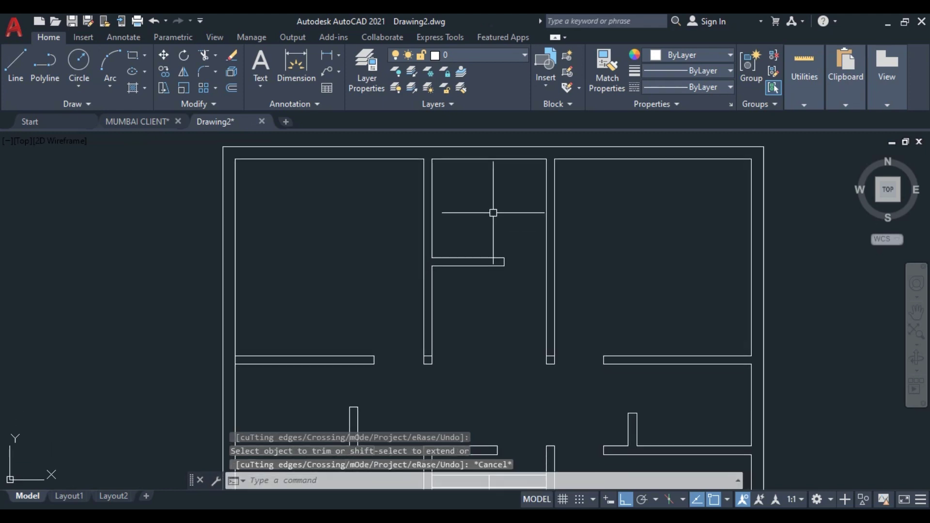
pyautogui.write('TR')
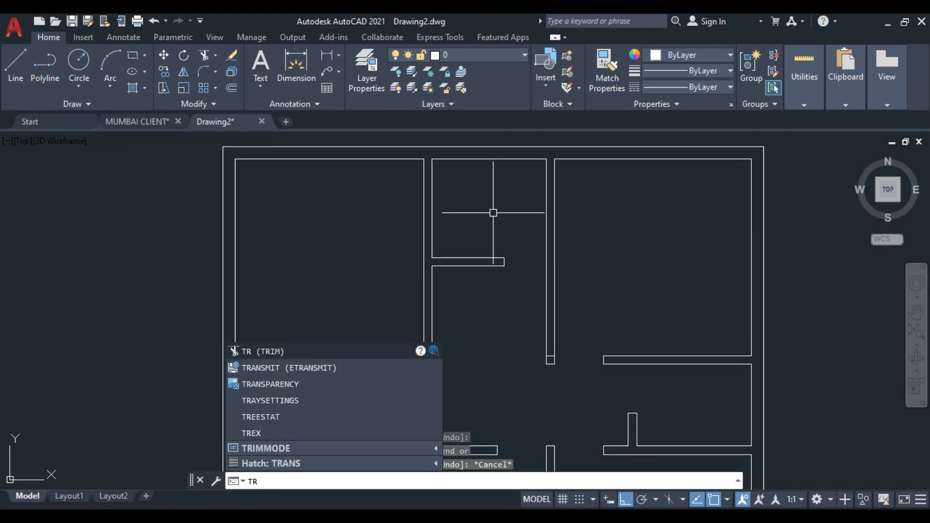
pyautogui.press('Return')
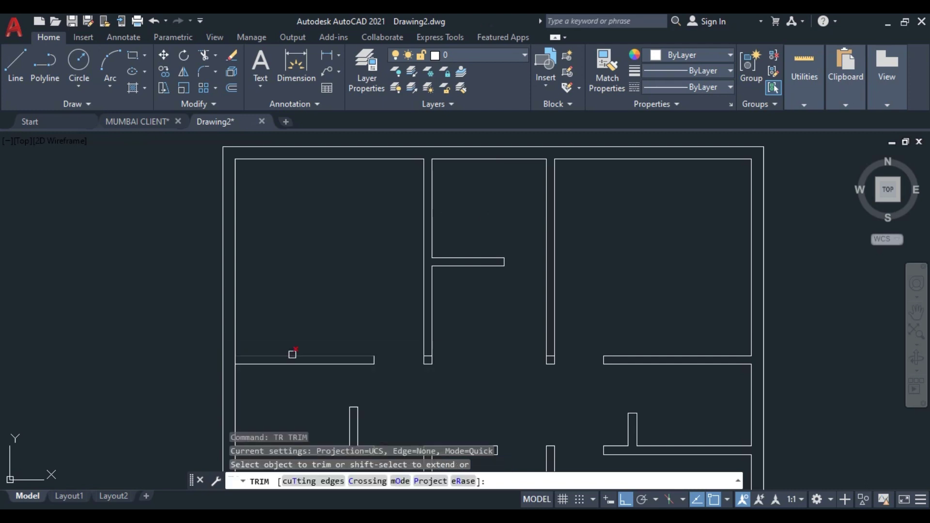
pyautogui.scroll(6, 224, 345)
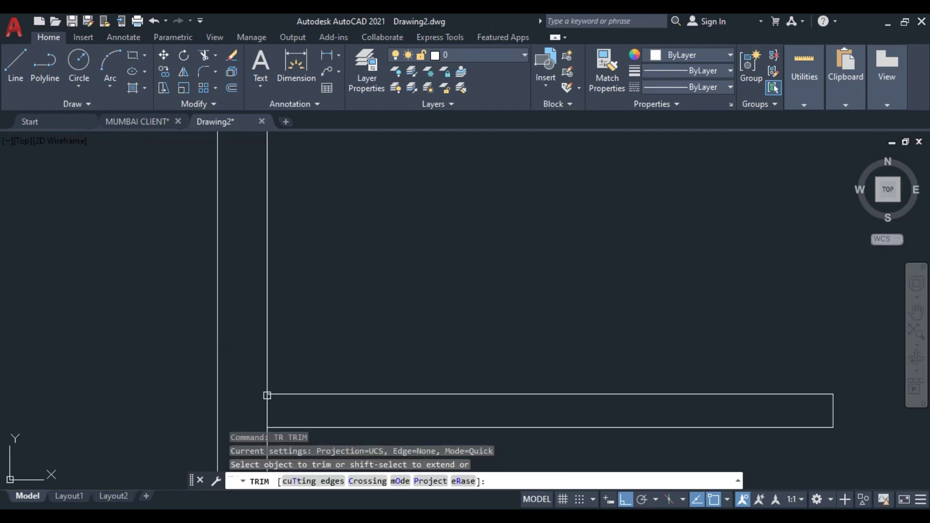
pyautogui.click(270, 403)
pyautogui.scroll(-7, 421, 218)
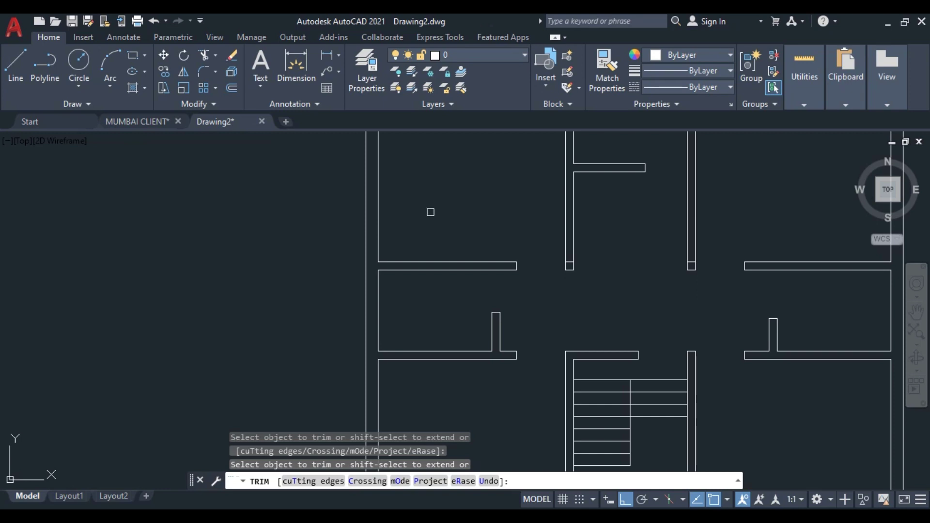
pyautogui.press('Escape')
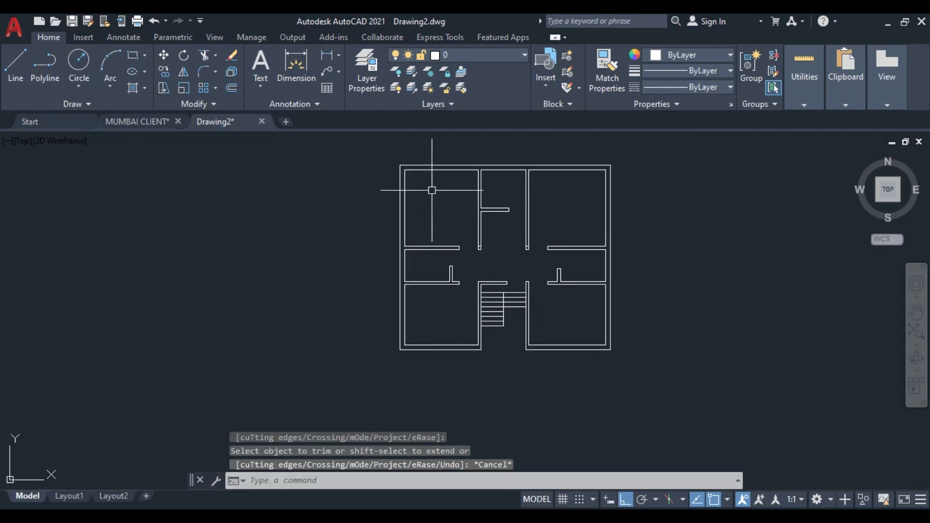
# Place a multiline text reading BEDROOM in the upper left room of the floor plan.
pyautogui.scroll(2, 403, 218)
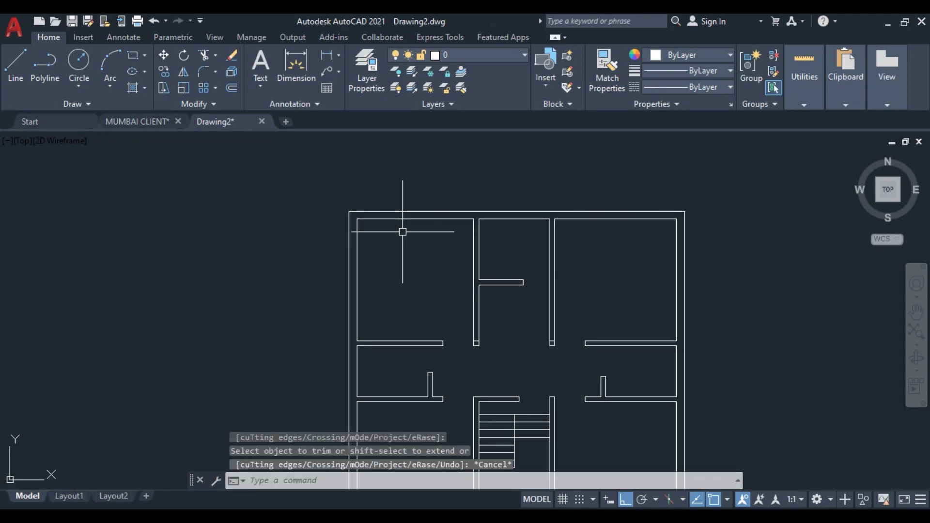
pyautogui.scroll(-2, 389, 221)
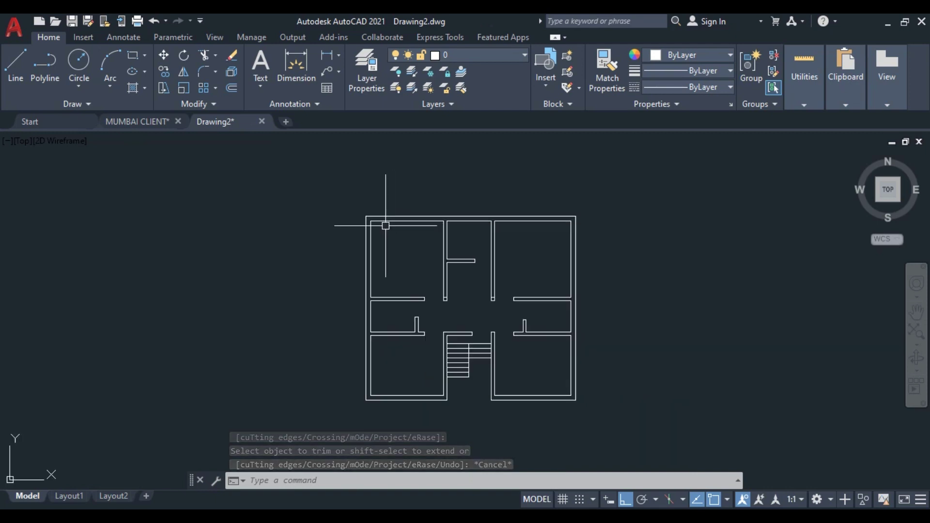
pyautogui.click(261, 72)
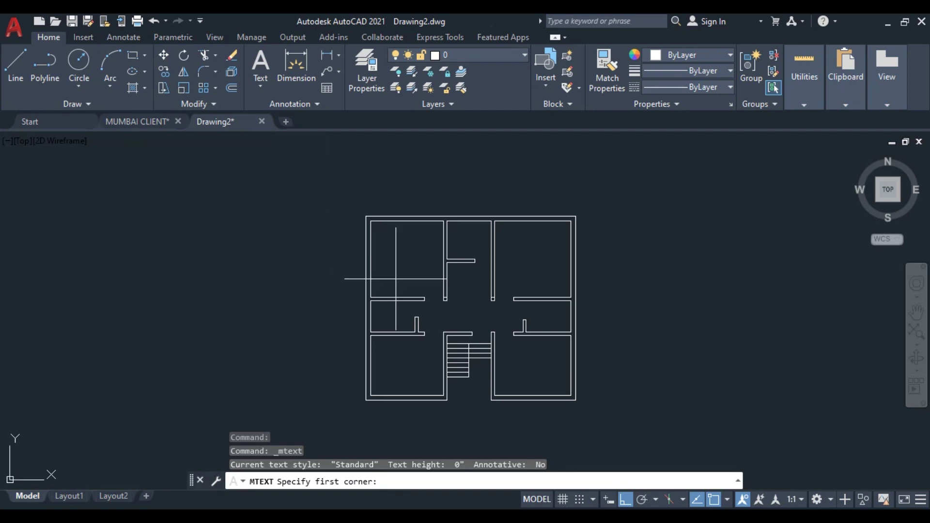
pyautogui.scroll(4, 382, 269)
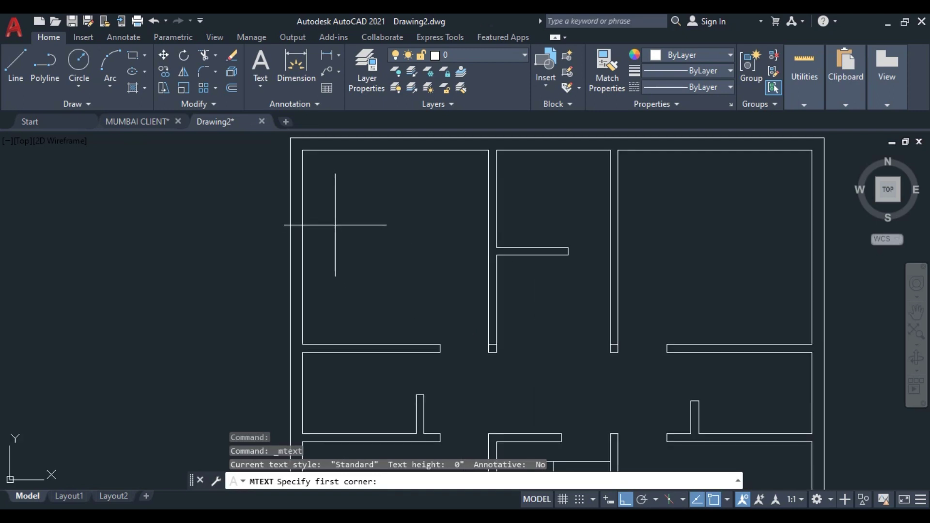
pyautogui.click(336, 224)
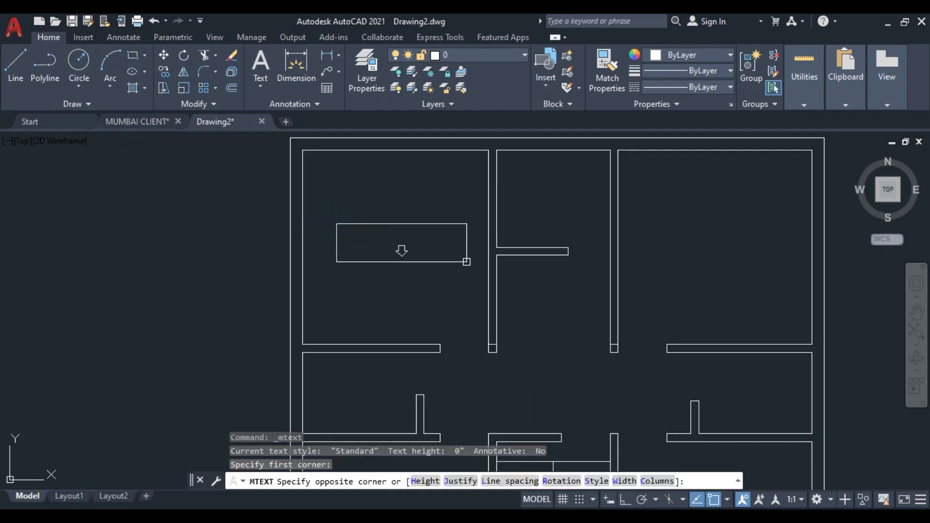
pyautogui.click(463, 257)
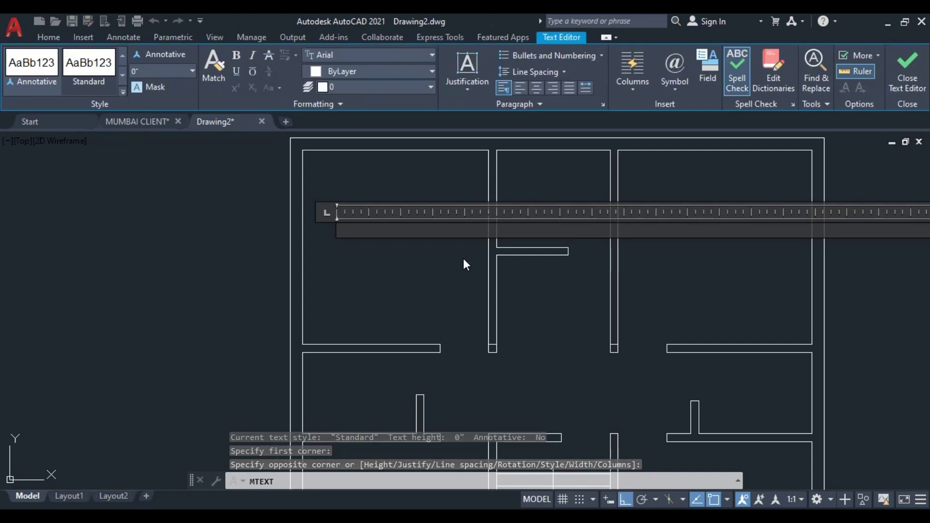
pyautogui.write('BED')
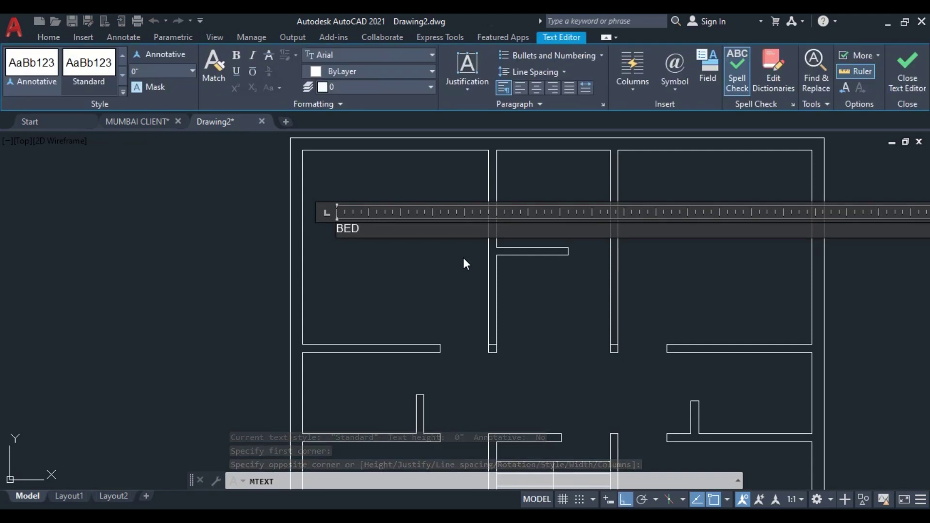
pyautogui.write('ROO')
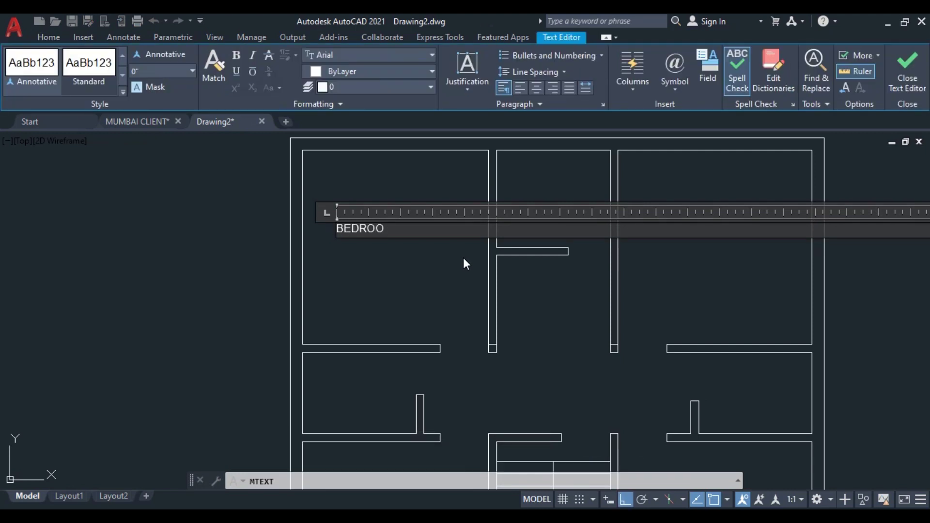
pyautogui.write('M')
pyautogui.click(359, 272)
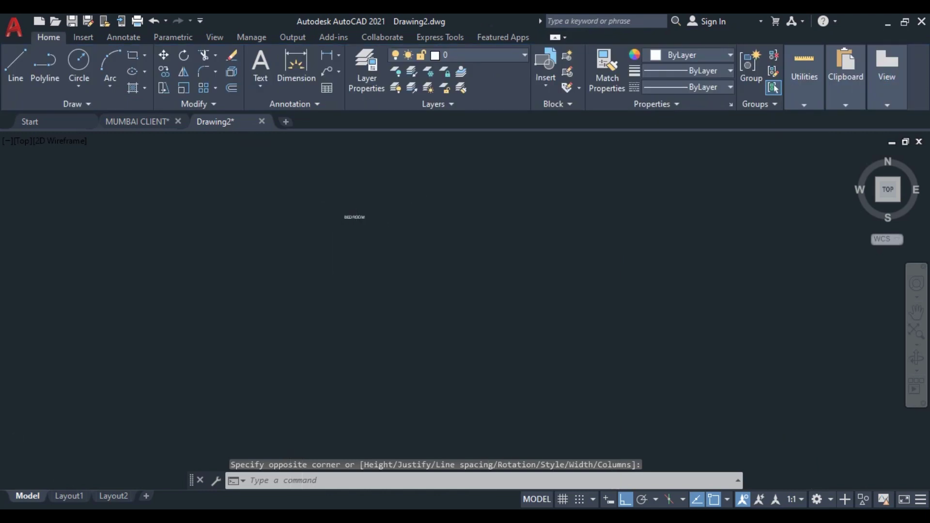
# Set the text height of the BEDROOM label in the upper left room to 1'.
pyautogui.scroll(3, 312, 235)
pyautogui.scroll(-3, 313, 235)
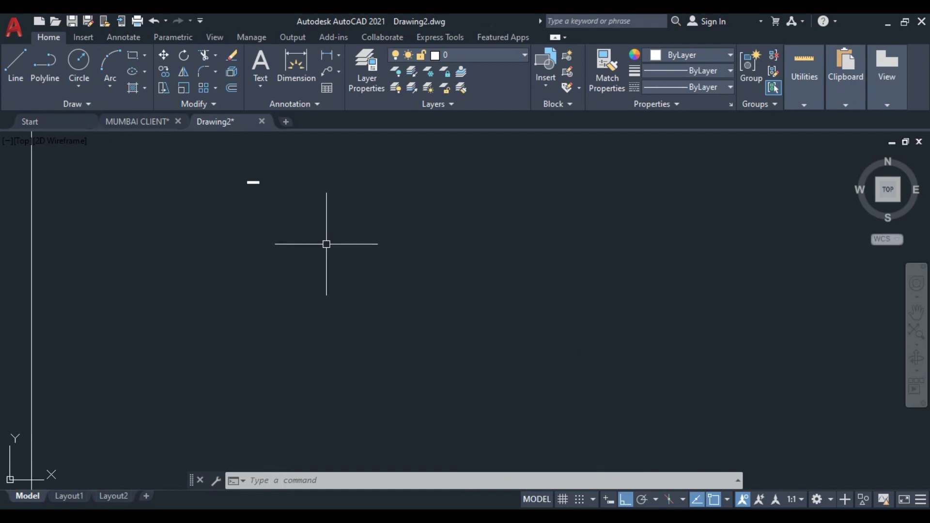
pyautogui.moveTo(235, 174); pyautogui.dragTo(340, 268, button='middle')
pyautogui.scroll(5, 341, 268)
pyautogui.scroll(3, 386, 297)
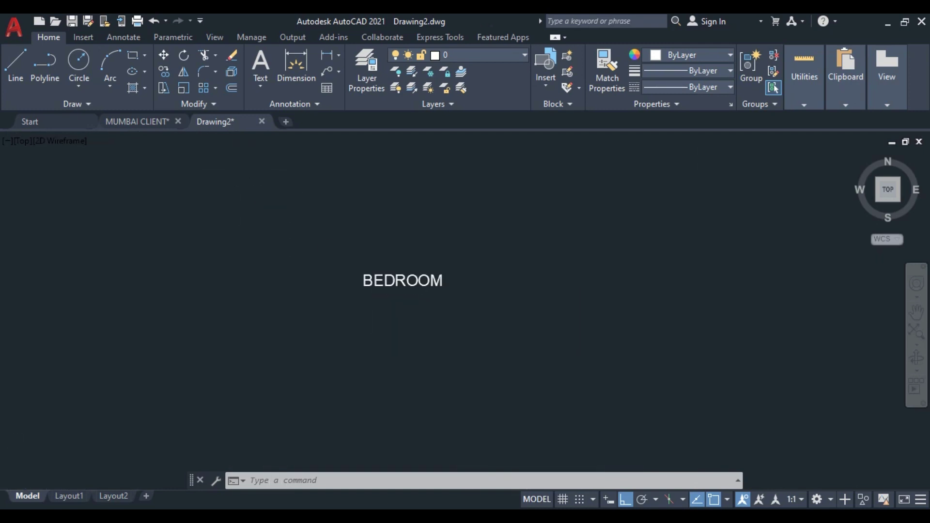
pyautogui.scroll(2, 390, 303)
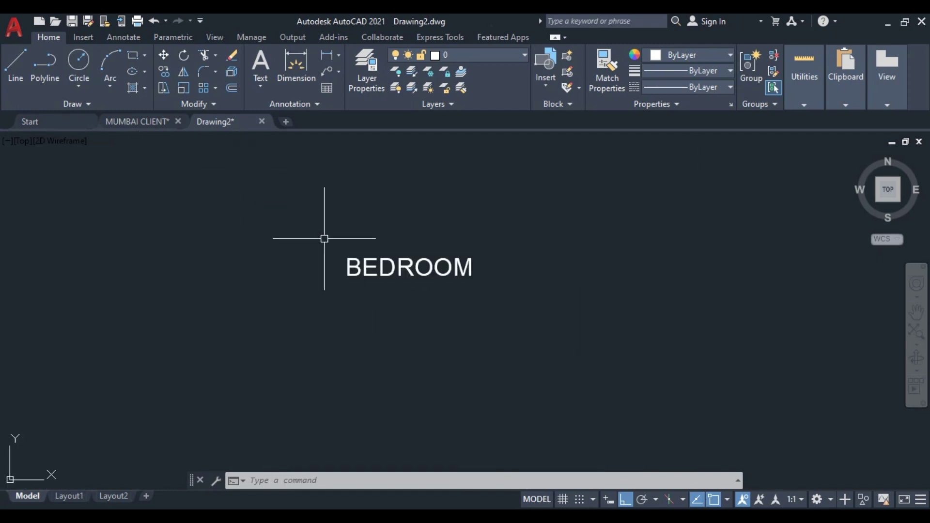
pyautogui.click(409, 272)
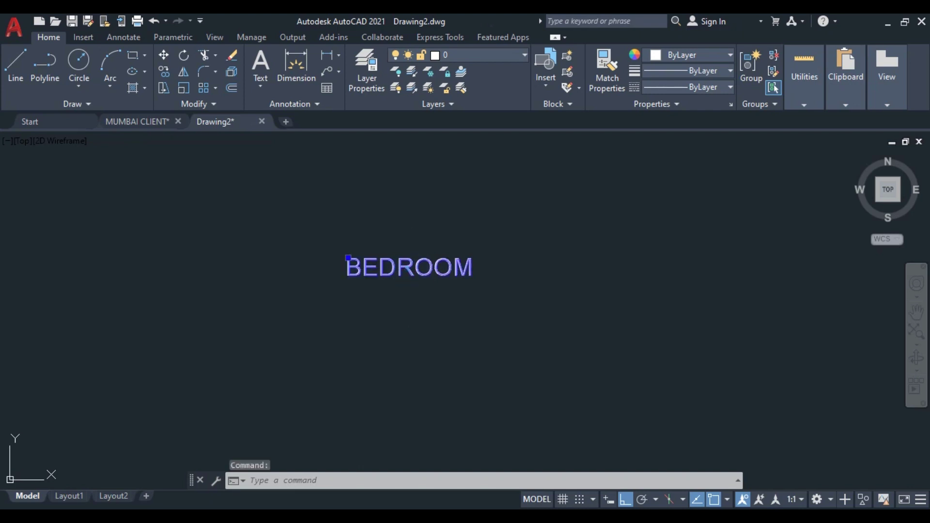
pyautogui.doubleClick(455, 269)
pyautogui.moveTo(467, 267); pyautogui.dragTo(350, 267)
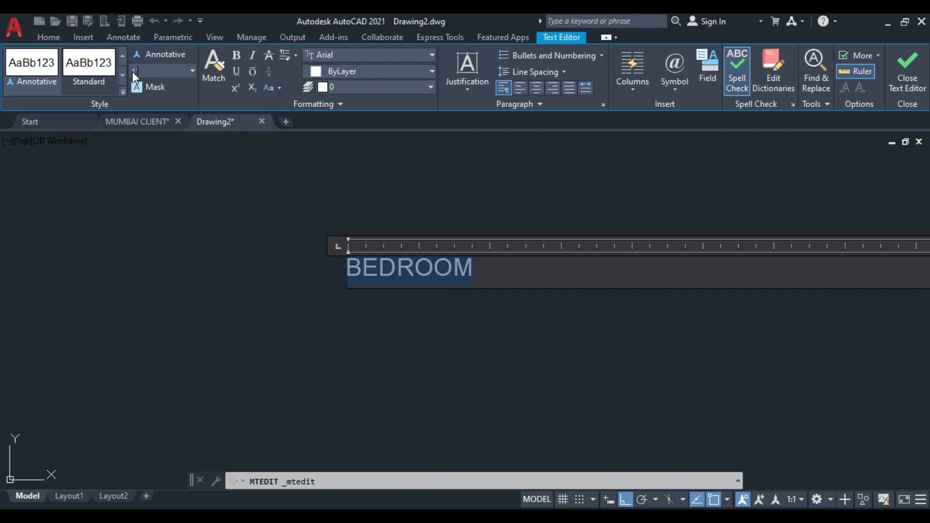
pyautogui.write("'")
pyautogui.press('Return')
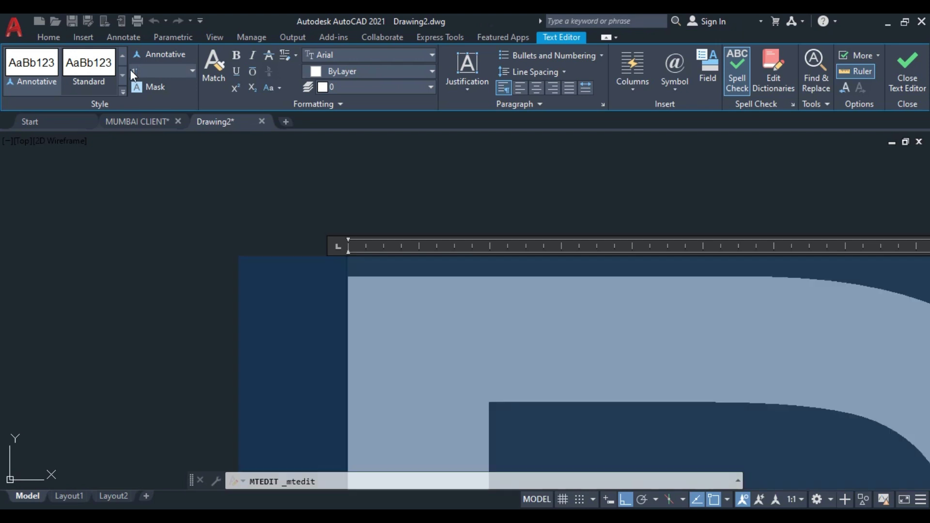
pyautogui.click(239, 214)
pyautogui.scroll(-5, 305, 222)
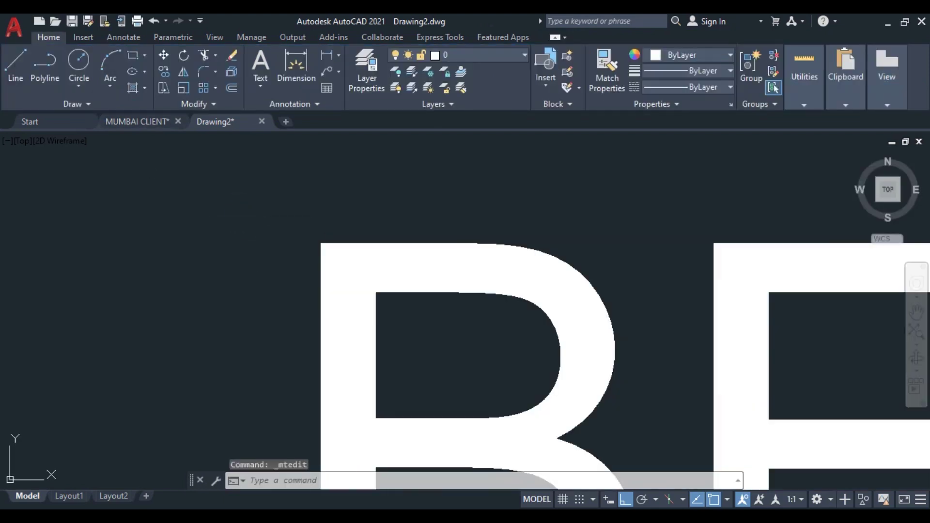
pyautogui.scroll(-5, 305, 222)
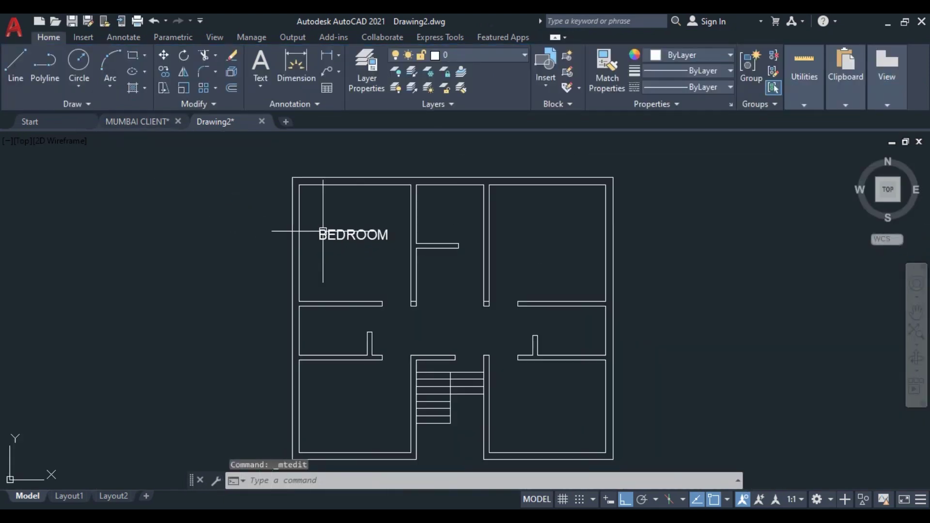
pyautogui.scroll(2, 341, 244)
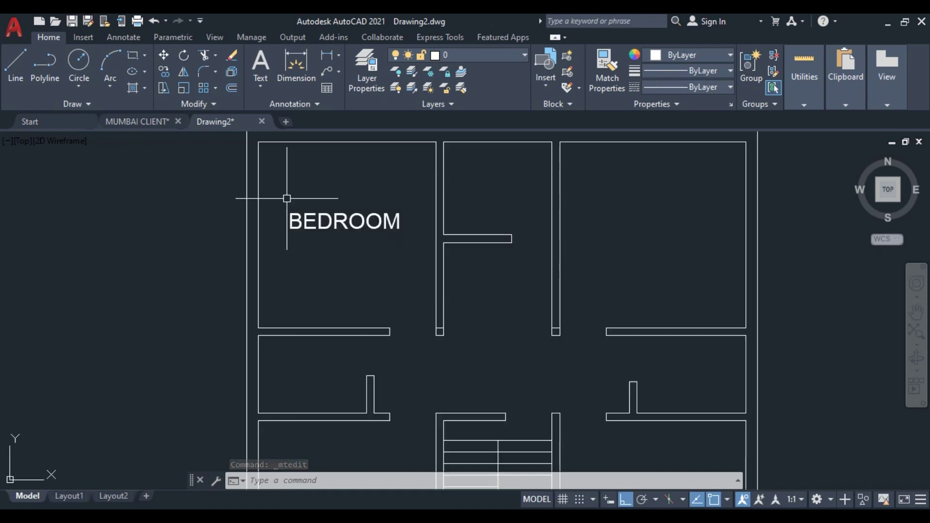
# Copy the BEDROOM label straight across into the upper middle and upper right rooms.
pyautogui.scroll(-2, 347, 235)
pyautogui.click(344, 225)
pyautogui.write('c')
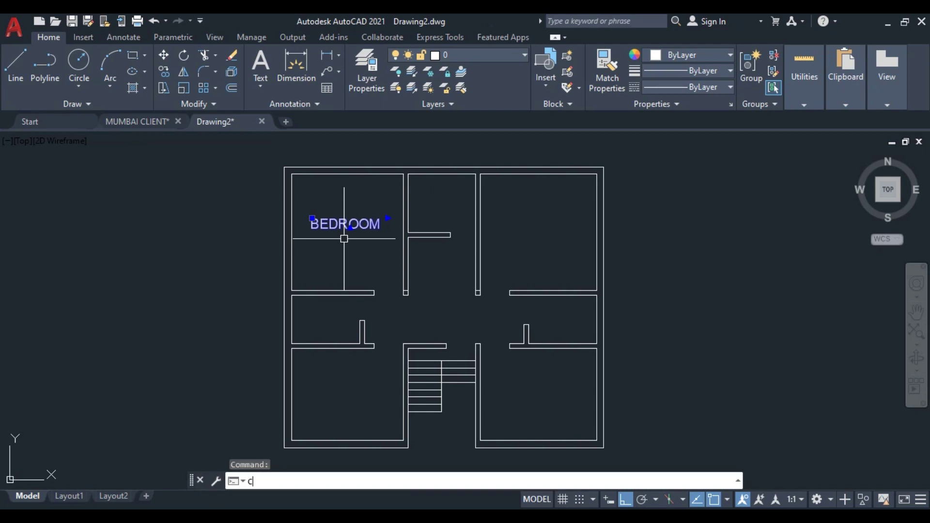
pyautogui.write('o')
pyautogui.press('Return')
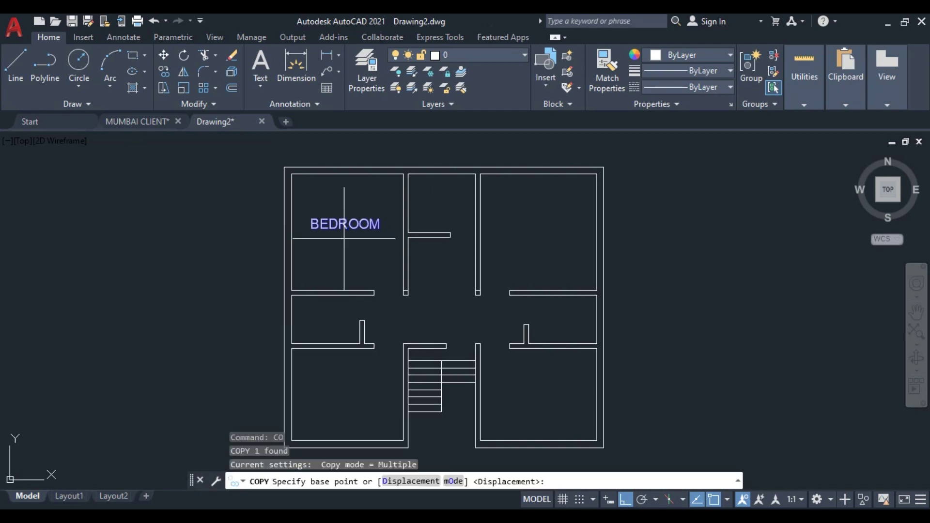
pyautogui.click(342, 237)
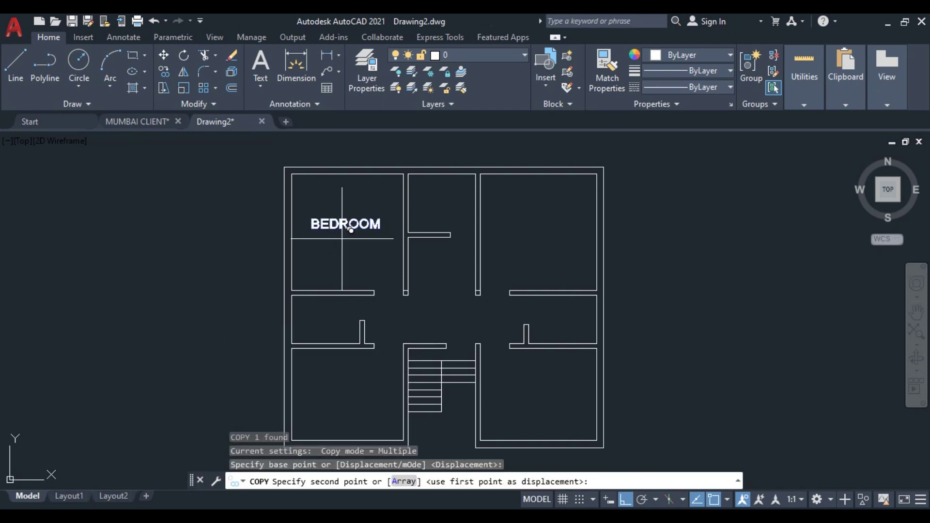
pyautogui.scroll(4, 458, 219)
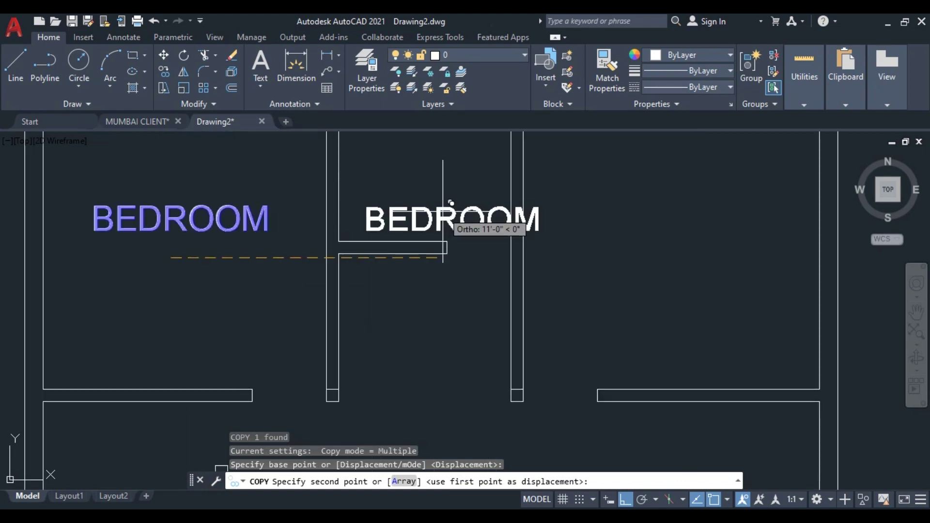
pyautogui.click(442, 211)
pyautogui.click(655, 244)
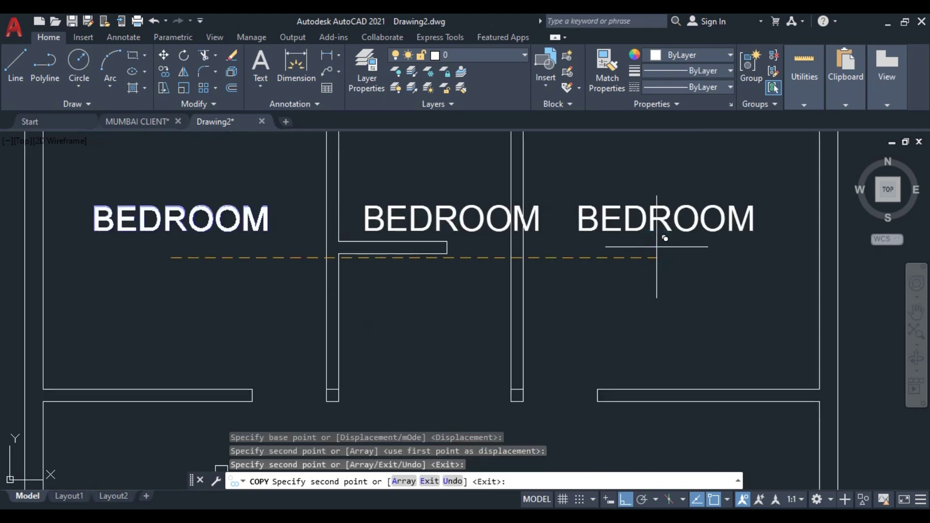
# Turn Ortho off and copy the BEDROOM label into the middle right room, the lower right room and the space below the stairs.
pyautogui.scroll(-2, 656, 244)
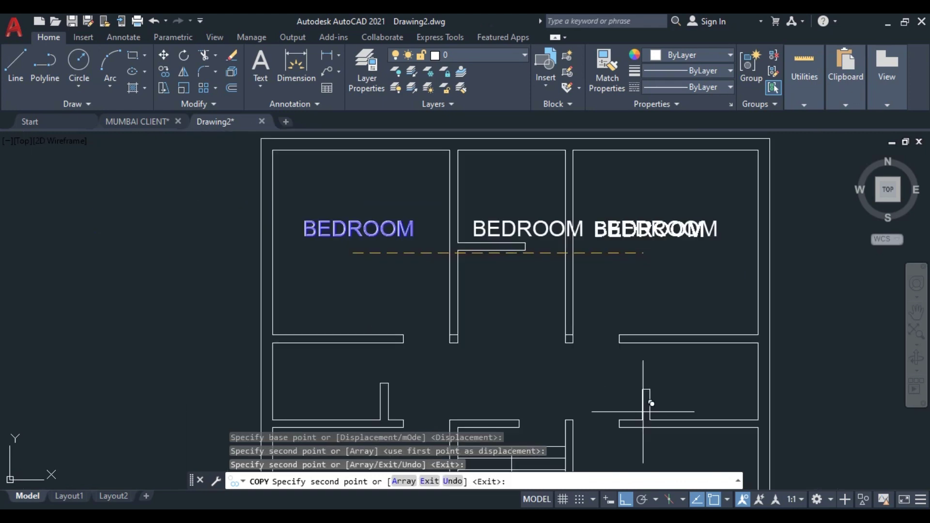
pyautogui.click(629, 502)
pyautogui.moveTo(597, 378); pyautogui.dragTo(549, 322, button='middle')
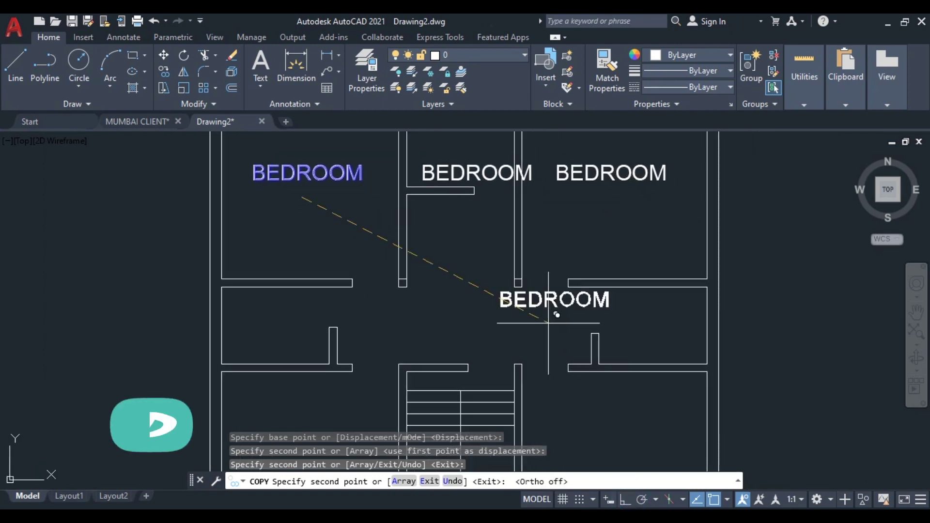
pyautogui.click(605, 334)
pyautogui.click(630, 456)
pyautogui.moveTo(629, 455); pyautogui.dragTo(640, 314, button='middle')
pyautogui.click(469, 388)
# Copy the BEDROOM label into the central hall, the middle left room and the lower left room, and end the copying.
pyautogui.moveTo(464, 323); pyautogui.dragTo(471, 403, button='middle')
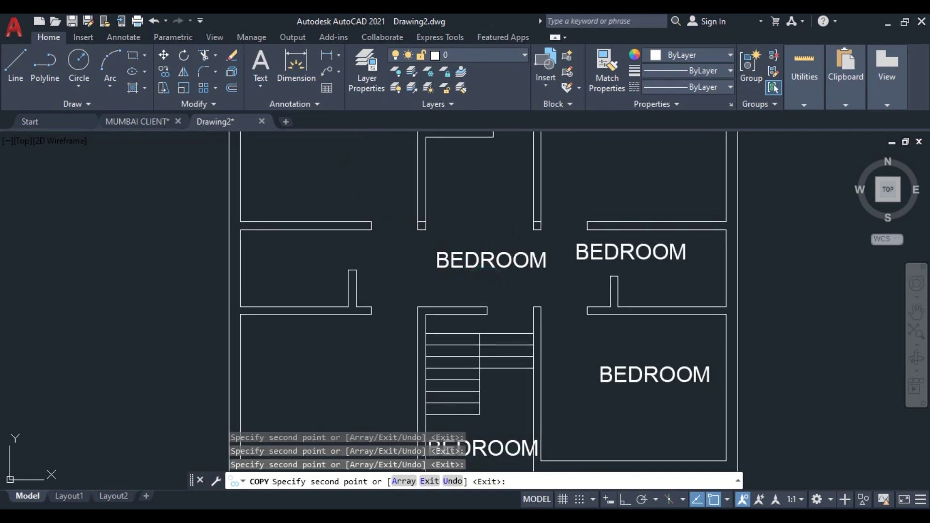
pyautogui.click(495, 267)
pyautogui.moveTo(495, 268); pyautogui.dragTo(533, 372, button='middle')
pyautogui.scroll(-2, 368, 373)
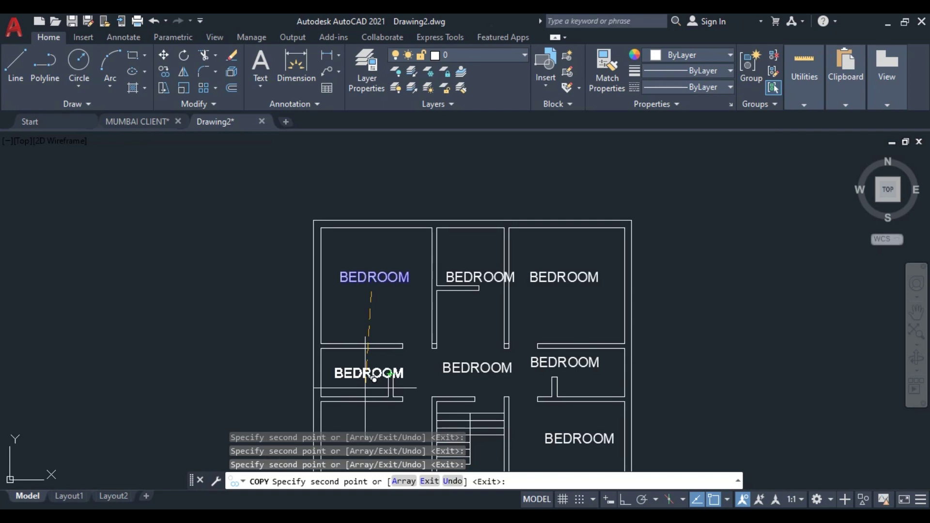
pyautogui.scroll(4, 375, 379)
pyautogui.scroll(-2, 349, 380)
pyautogui.scroll(-4, 371, 334)
pyautogui.click(372, 289)
pyautogui.scroll(4, 394, 300)
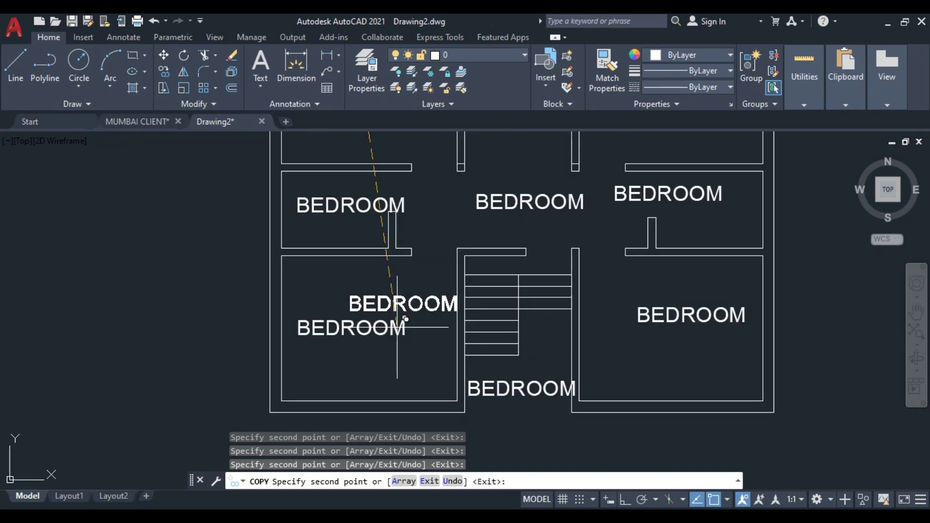
pyautogui.press('Escape')
pyautogui.scroll(-2, 406, 318)
pyautogui.moveTo(421, 328); pyautogui.dragTo(420, 391, button='middle')
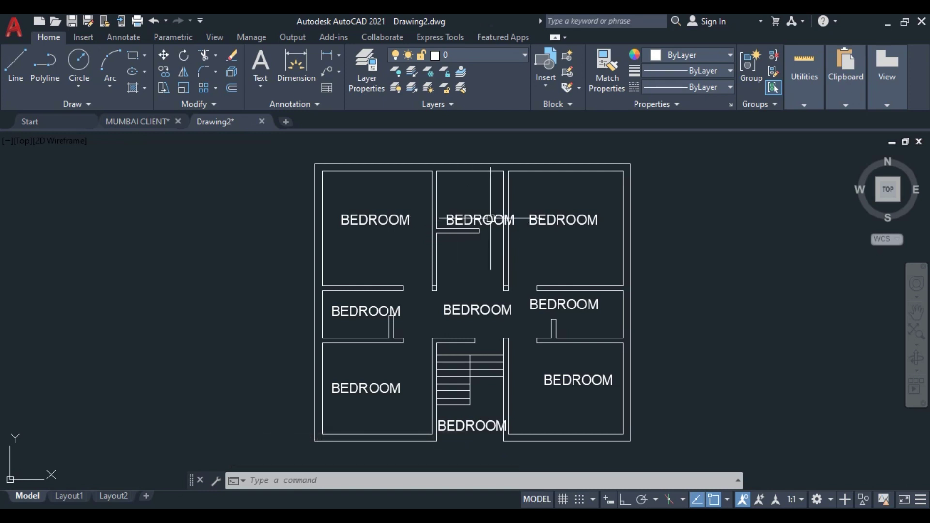
# Change the BEDROOM label in the upper middle room to BATH.
pyautogui.scroll(3, 488, 216)
pyautogui.click(474, 221)
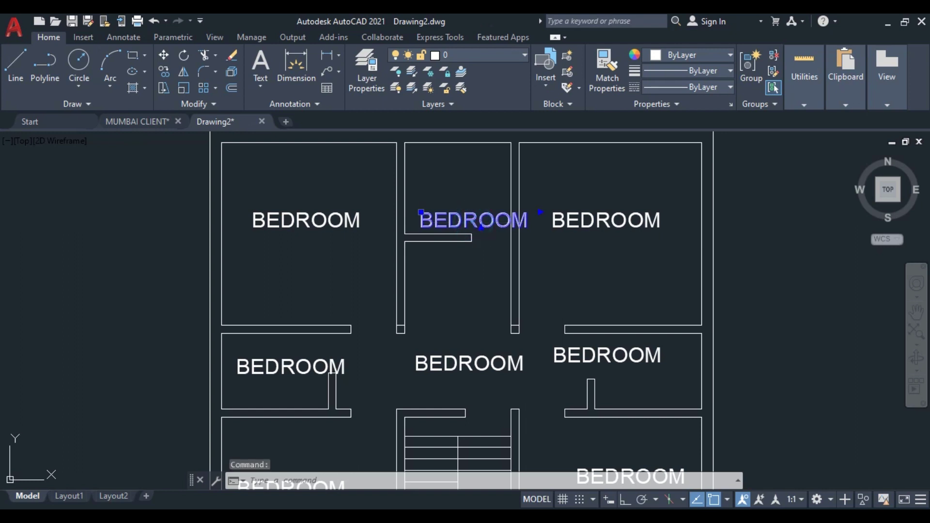
pyautogui.doubleClick(481, 226)
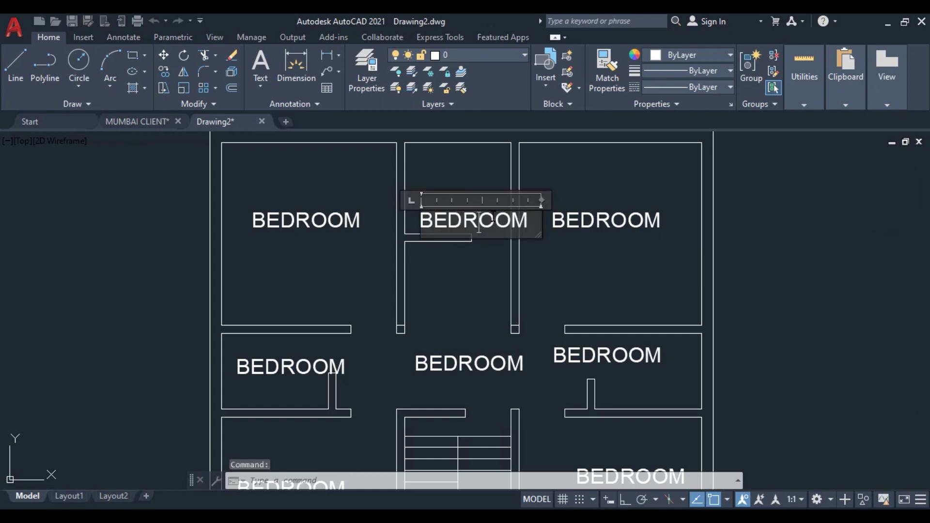
pyautogui.moveTo(529, 221); pyautogui.dragTo(438, 219)
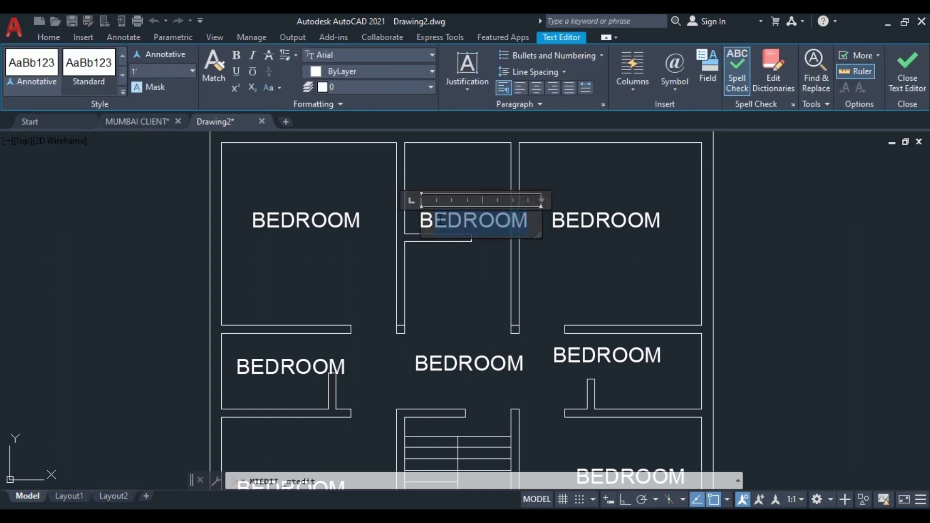
pyautogui.press('BackSpace')
pyautogui.write('ATH')
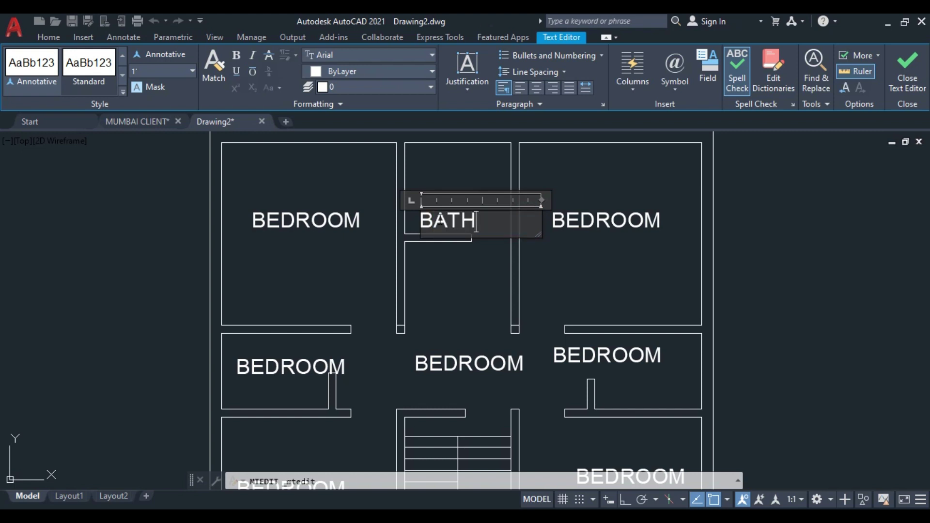
pyautogui.click(435, 259)
# Change the BEDROOM label in the central hall to LIVING.
pyautogui.scroll(-2, 451, 167)
pyautogui.moveTo(455, 182); pyautogui.dragTo(454, 179, button='middle')
pyautogui.click(460, 289)
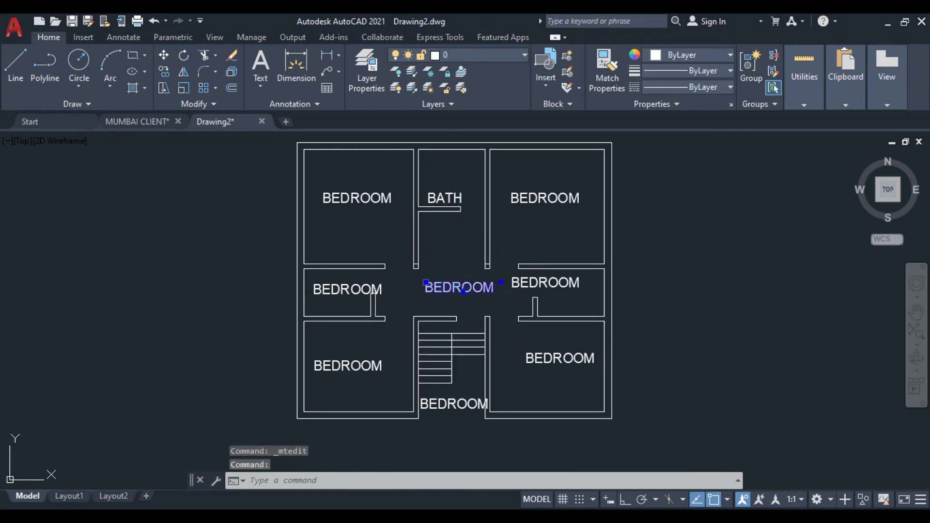
pyautogui.doubleClick(460, 289)
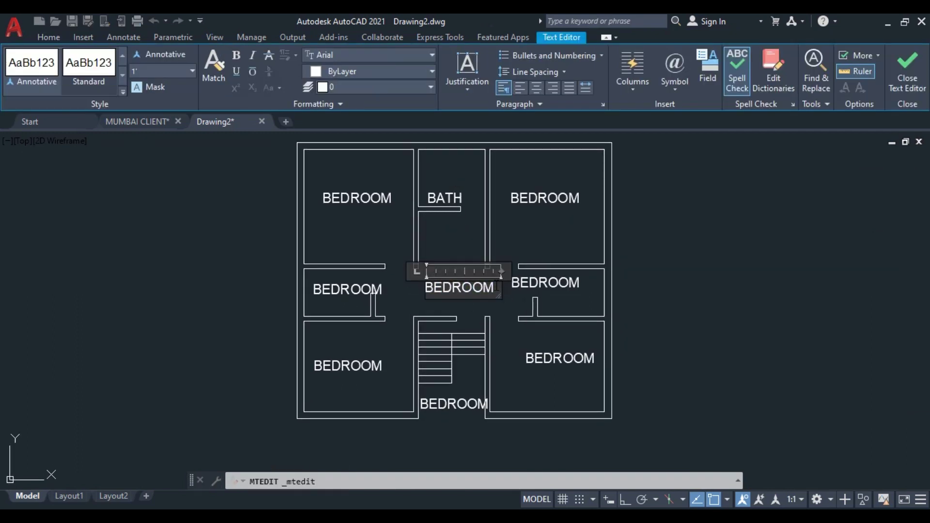
pyautogui.press('Return')
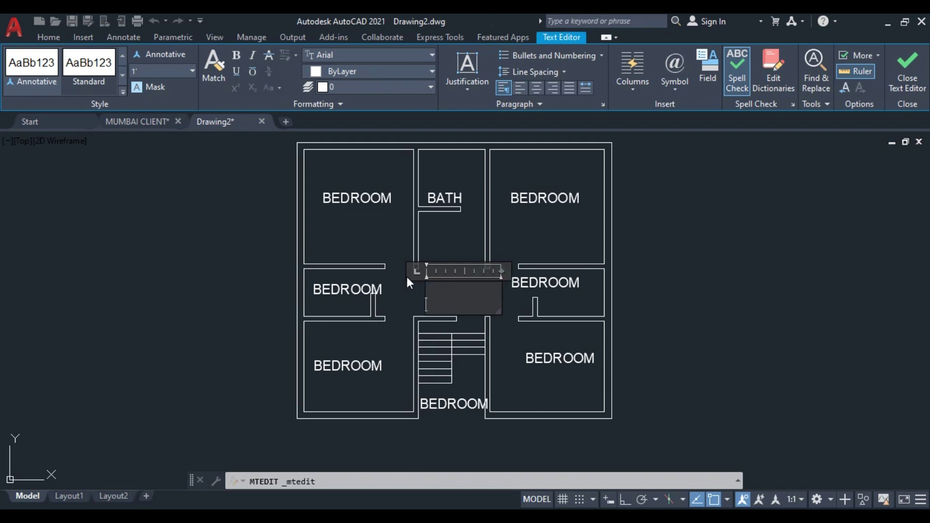
pyautogui.write('LIVING')
pyautogui.click(411, 288)
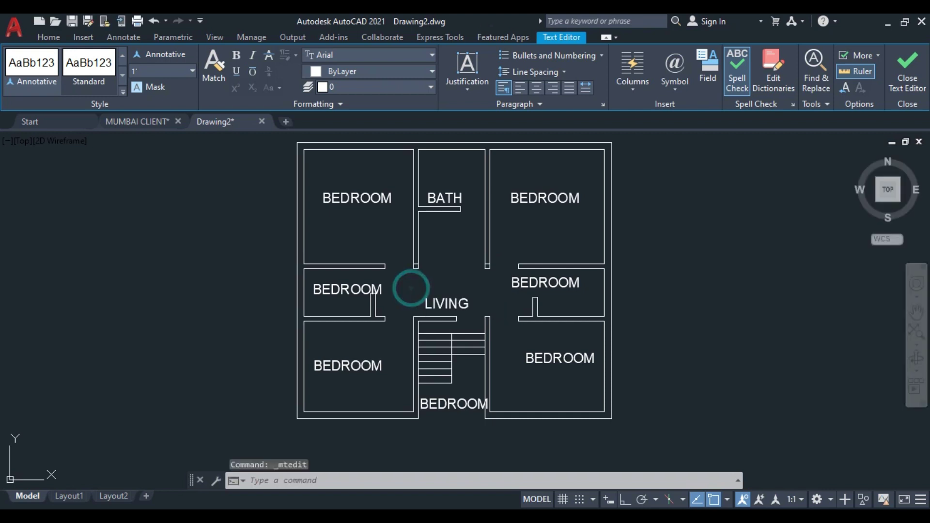
# Change the BEDROOM label in the middle right room to KITCHEN.
pyautogui.click(564, 281)
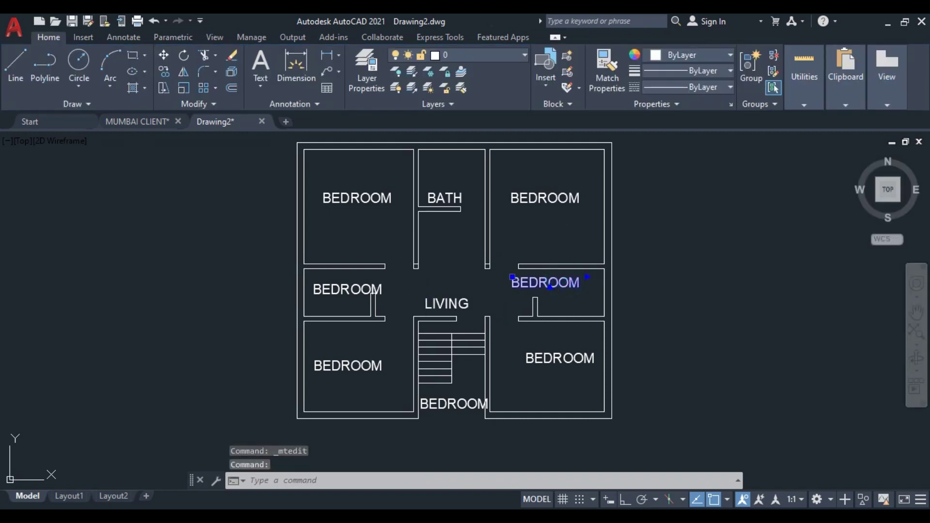
pyautogui.doubleClick(581, 285)
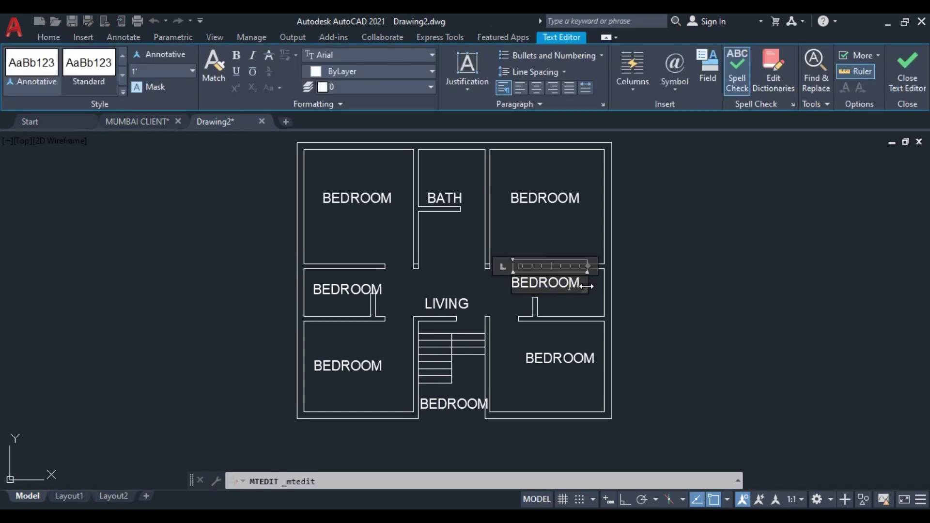
pyautogui.moveTo(582, 284); pyautogui.dragTo(520, 283)
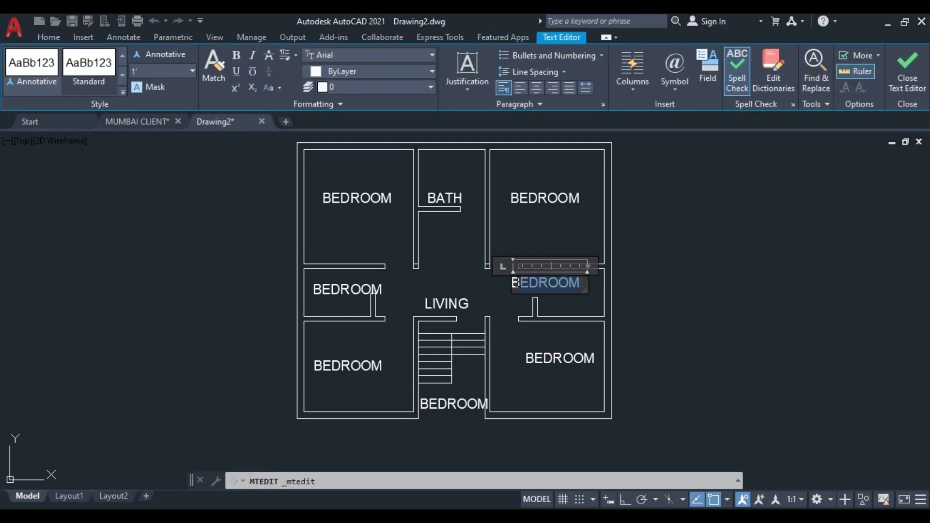
pyautogui.write('KITCHEN')
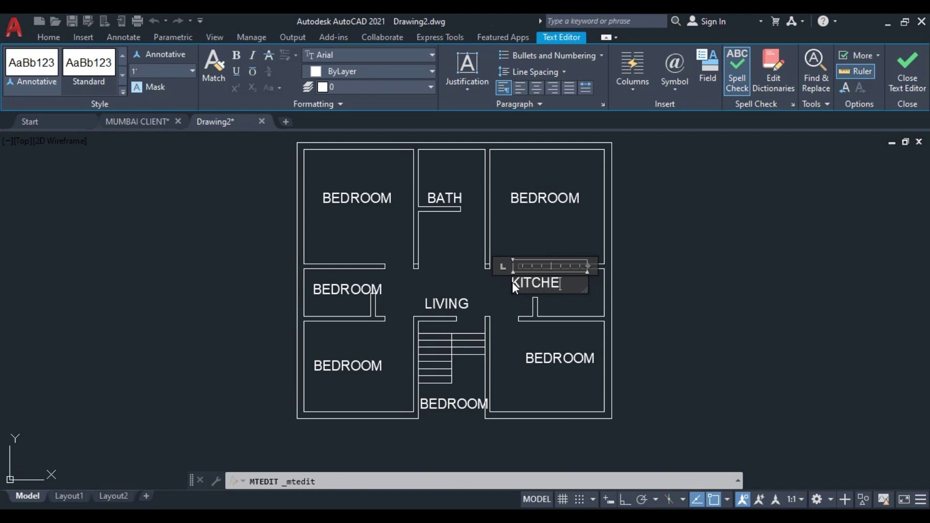
pyautogui.click(508, 308)
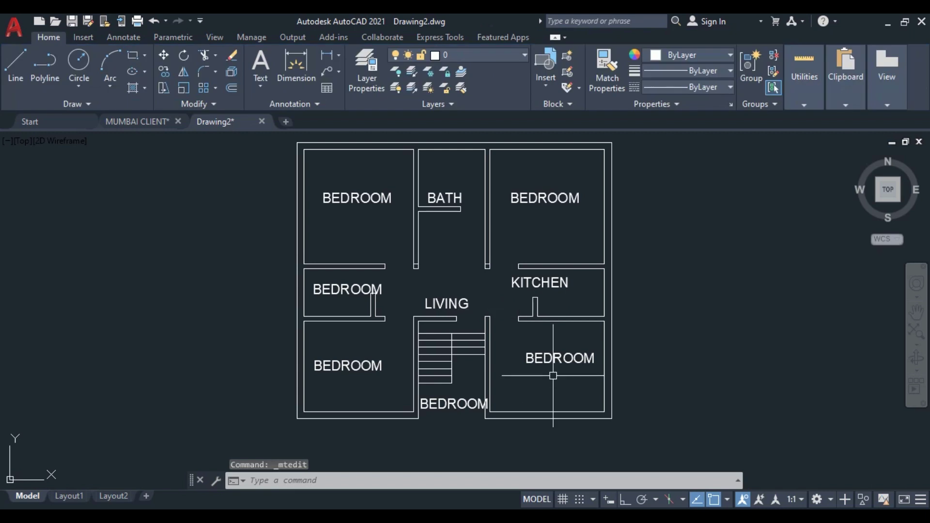
# Change the BEDROOM label in the lower right room to DRAWING.
pyautogui.click(535, 358)
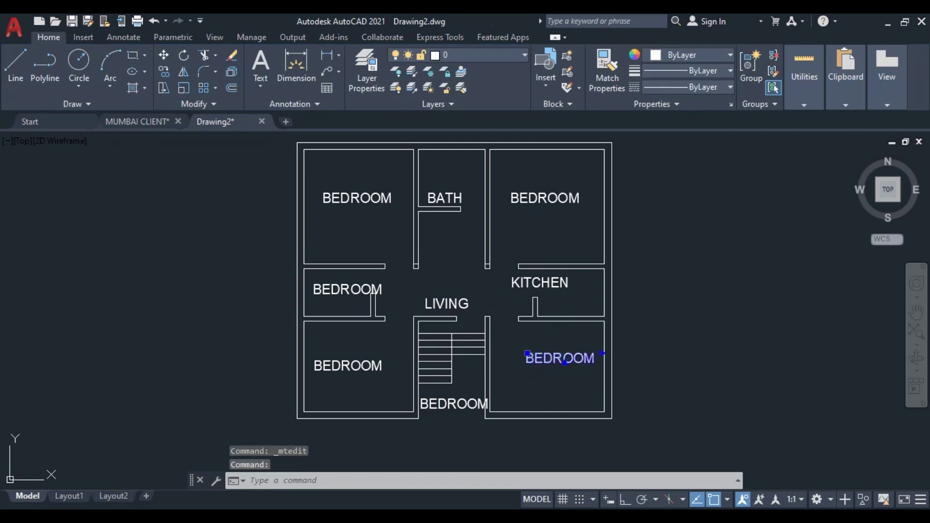
pyautogui.doubleClick(530, 361)
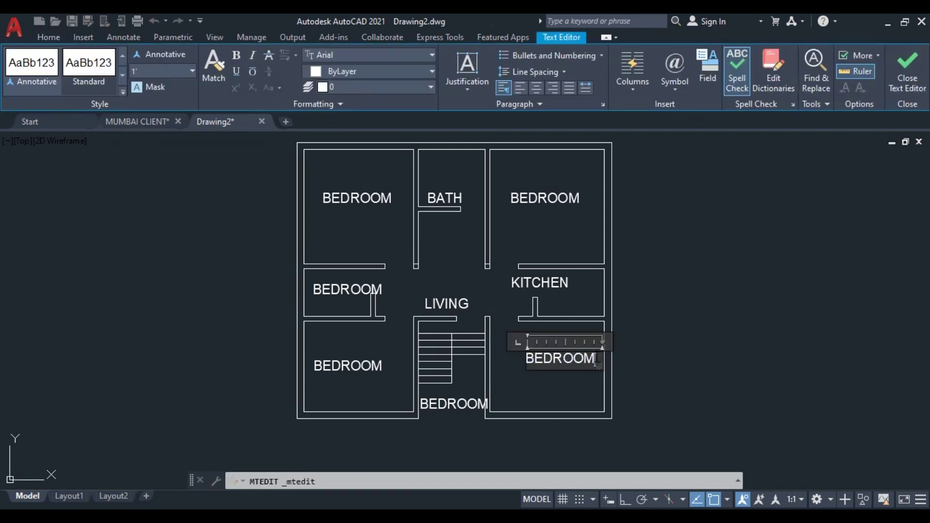
pyautogui.press('BackSpace')
pyautogui.write('DRAWING')
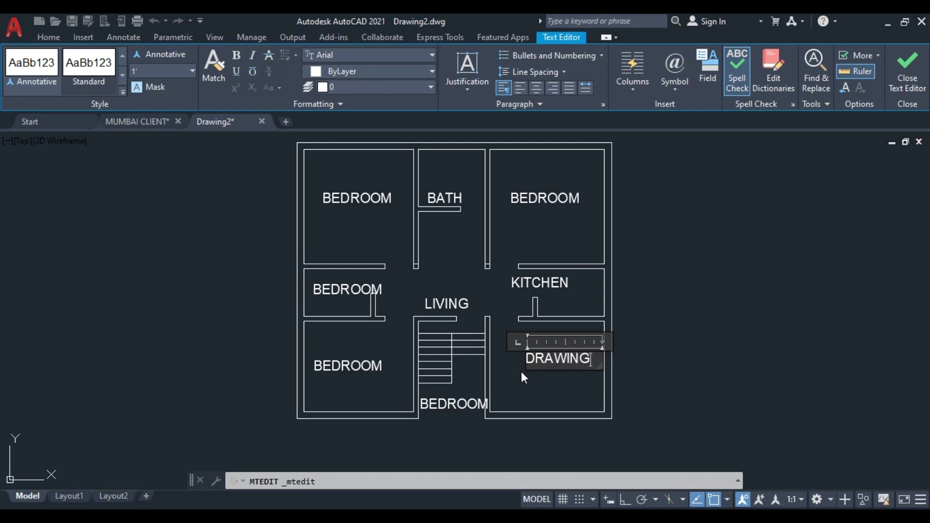
pyautogui.click(520, 375)
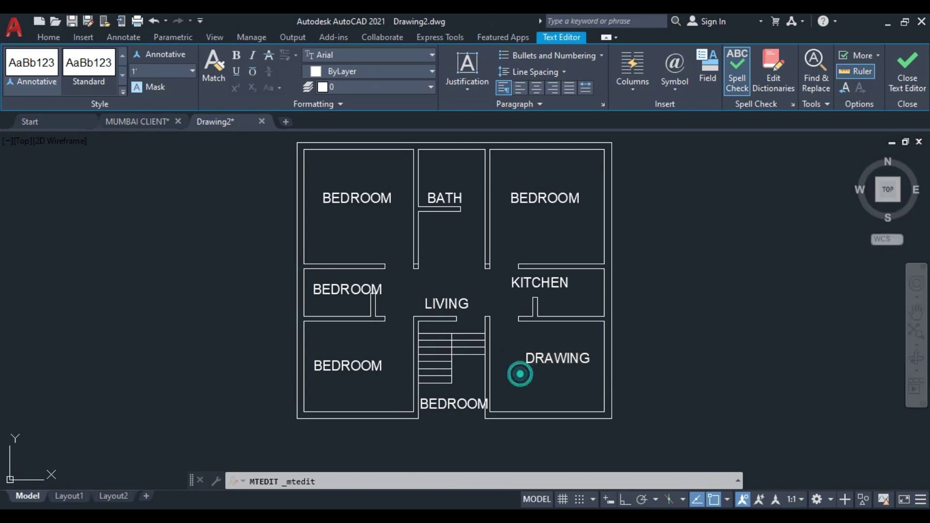
pyautogui.press('Escape')
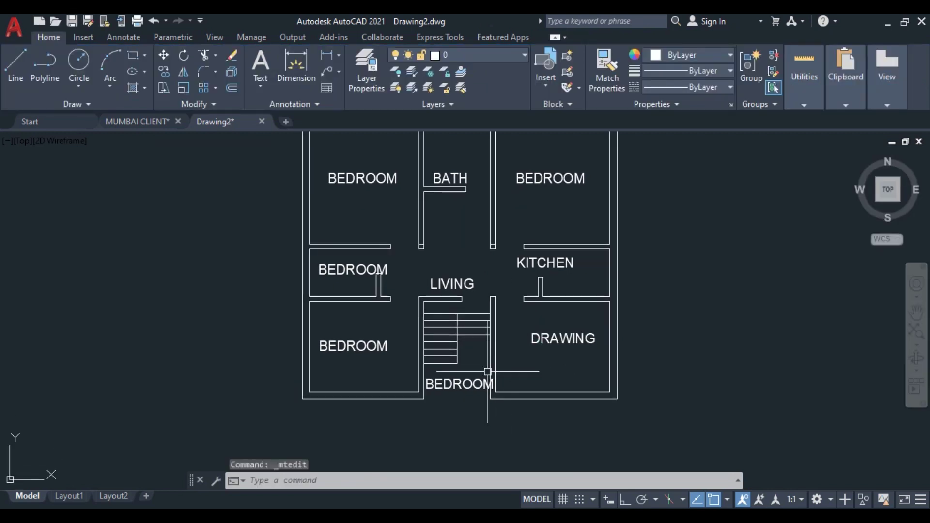
# Change the BEDROOM label in the space below the stairs to PARKING.
pyautogui.click(460, 386)
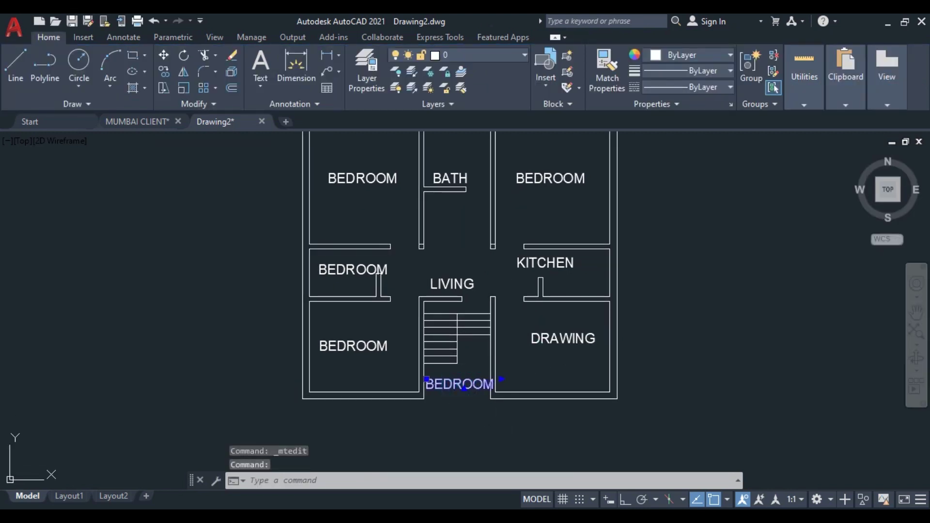
pyautogui.doubleClick(463, 386)
pyautogui.doubleClick(493, 383)
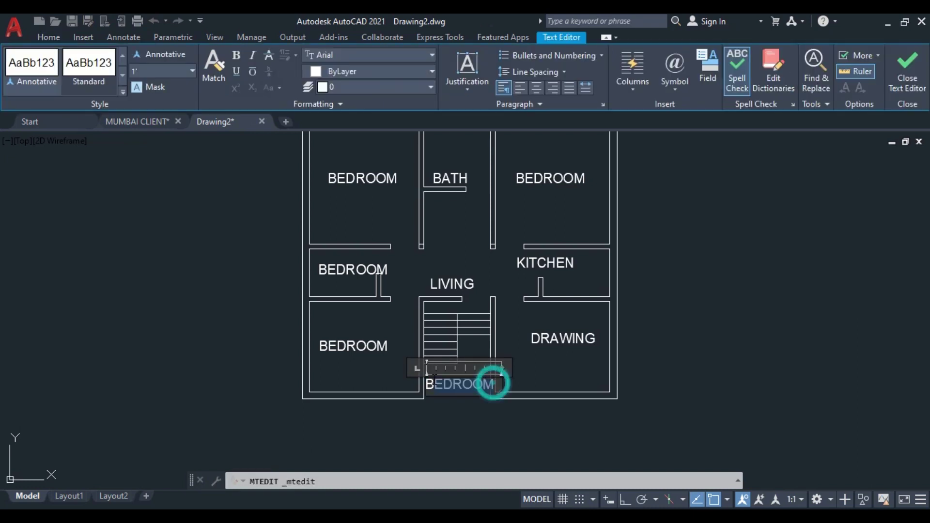
pyautogui.press('Delete')
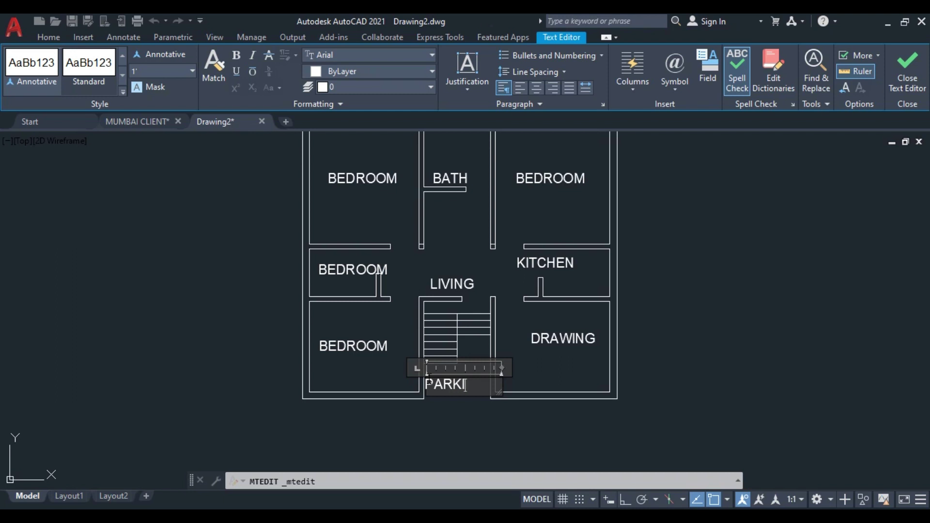
pyautogui.click(389, 372)
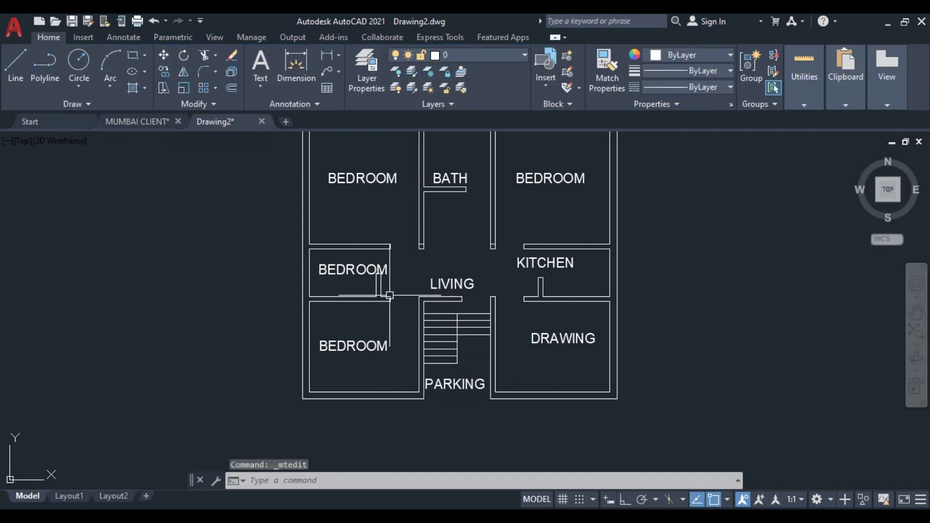
# Change the BEDROOM label in the middle left room to BATH.
pyautogui.click(345, 269)
pyautogui.doubleClick(391, 270)
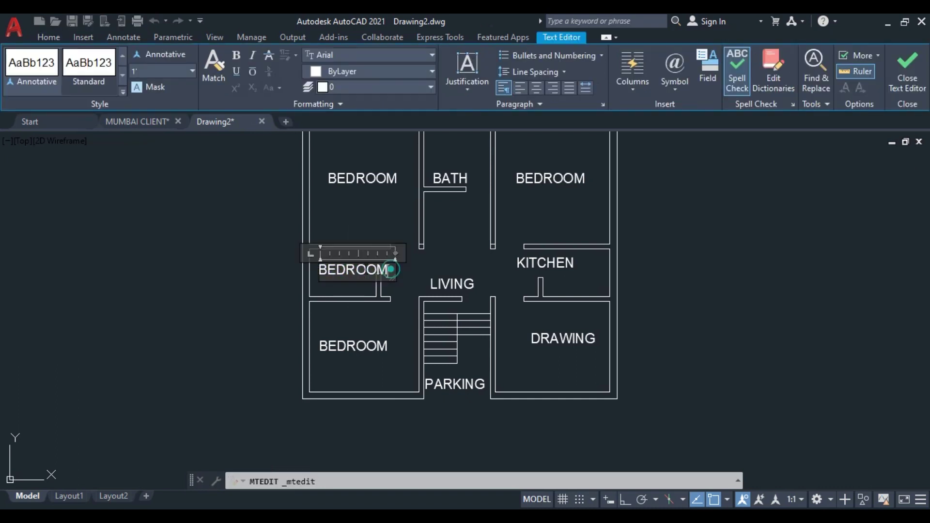
pyautogui.moveTo(391, 269); pyautogui.dragTo(325, 270)
pyautogui.press('BackSpace')
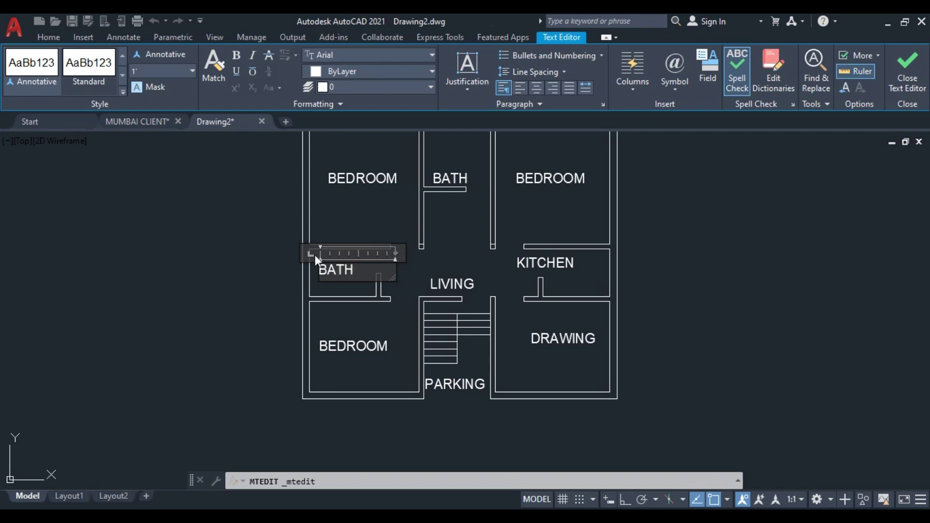
pyautogui.click(391, 333)
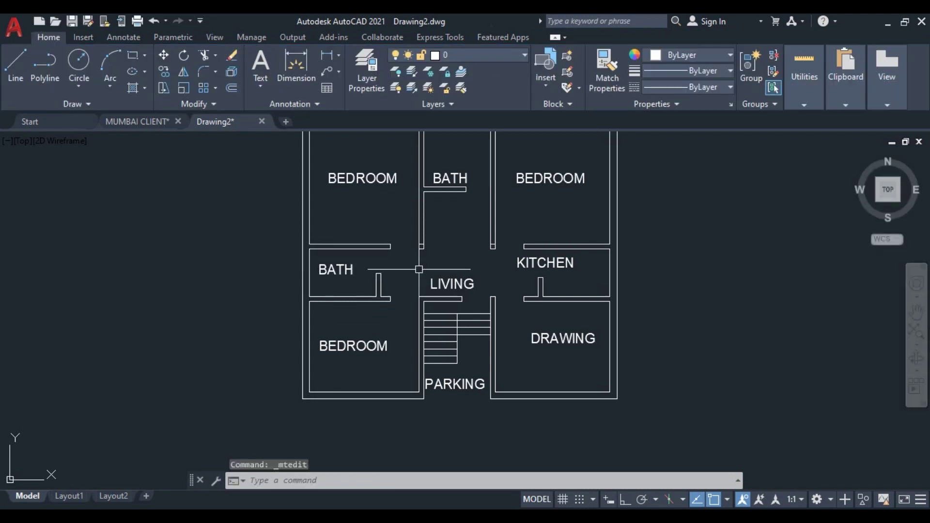
# Make WINDOW the current layer.
pyautogui.scroll(-2, 419, 268)
pyautogui.moveTo(430, 259); pyautogui.dragTo(433, 298, button='middle')
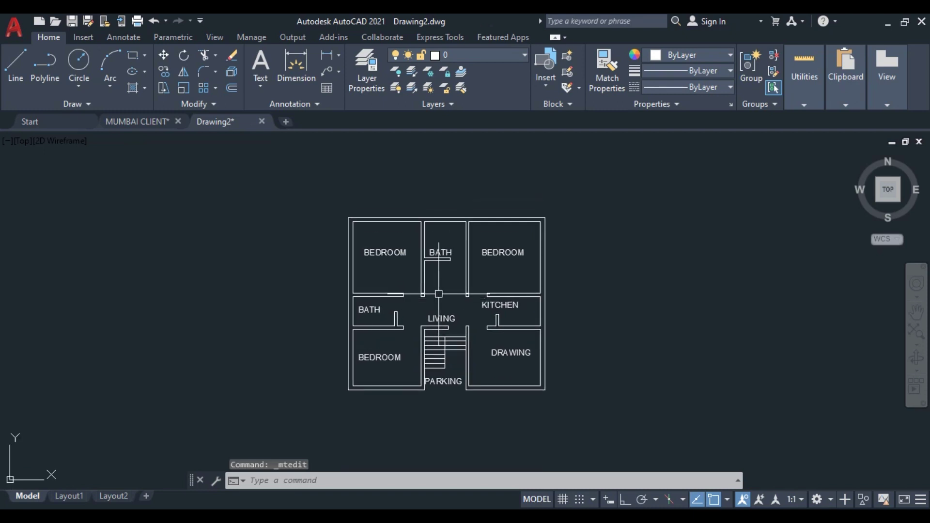
pyautogui.scroll(2, 448, 266)
pyautogui.moveTo(727, 320); pyautogui.dragTo(737, 284, button='middle')
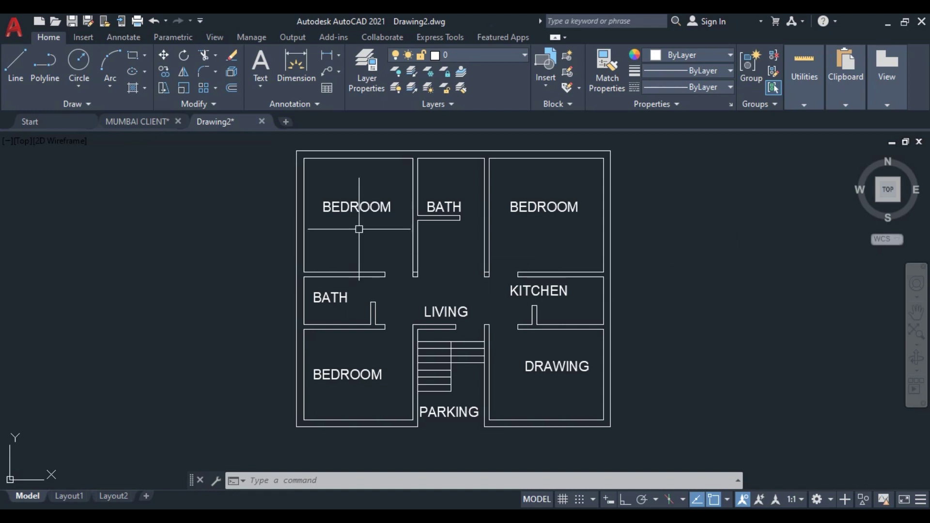
pyautogui.click(518, 55)
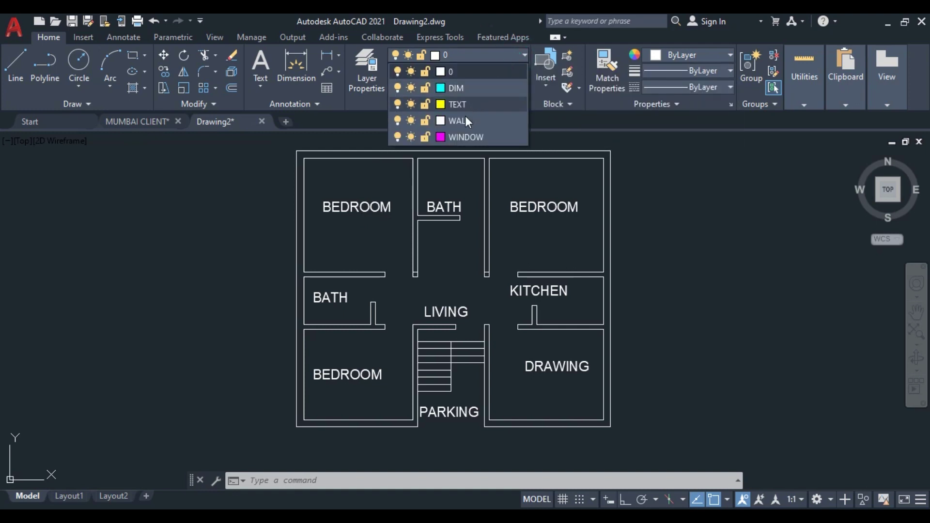
pyautogui.click(469, 137)
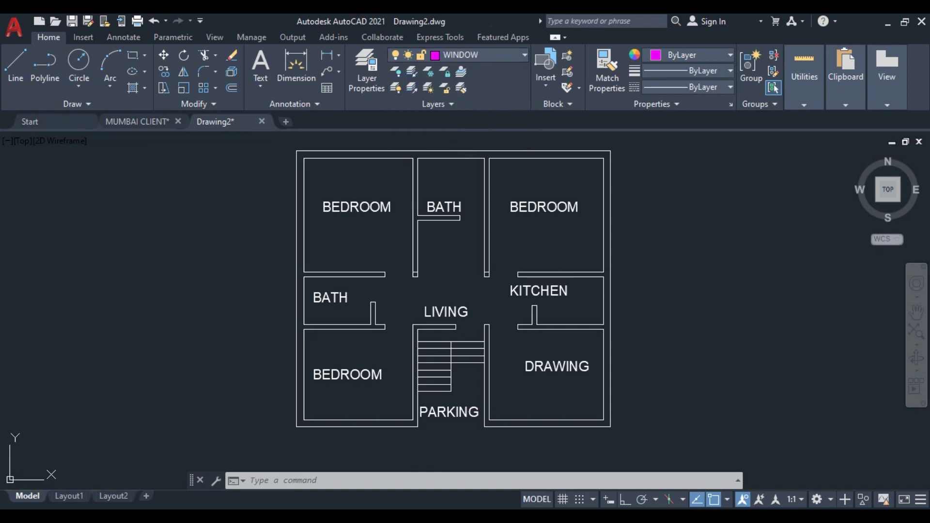
# Draw a short vertical line across the thickness of the upper left bedroom's top wall, from its inner to its outer edge.
pyautogui.click(17, 66)
pyautogui.moveTo(378, 166); pyautogui.dragTo(399, 256, button='middle')
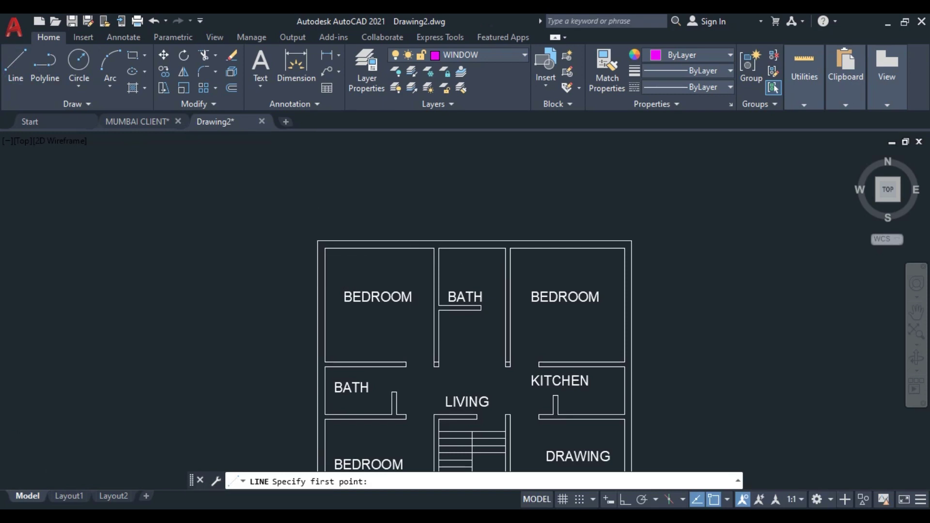
pyautogui.scroll(4, 407, 259)
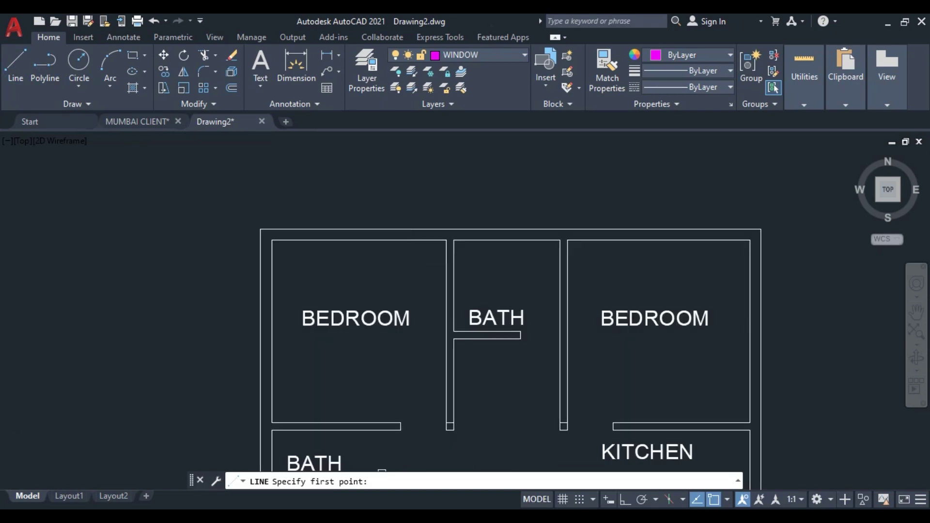
pyautogui.click(326, 227)
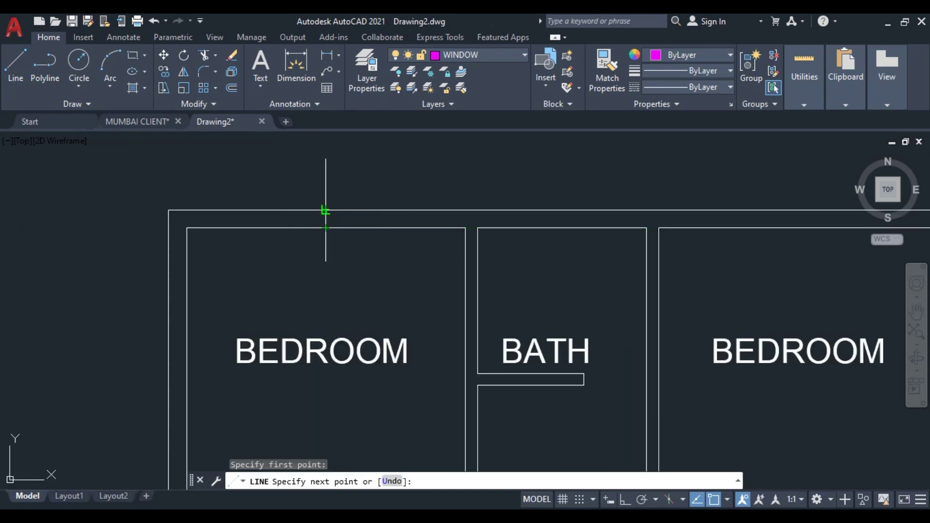
pyautogui.click(326, 210)
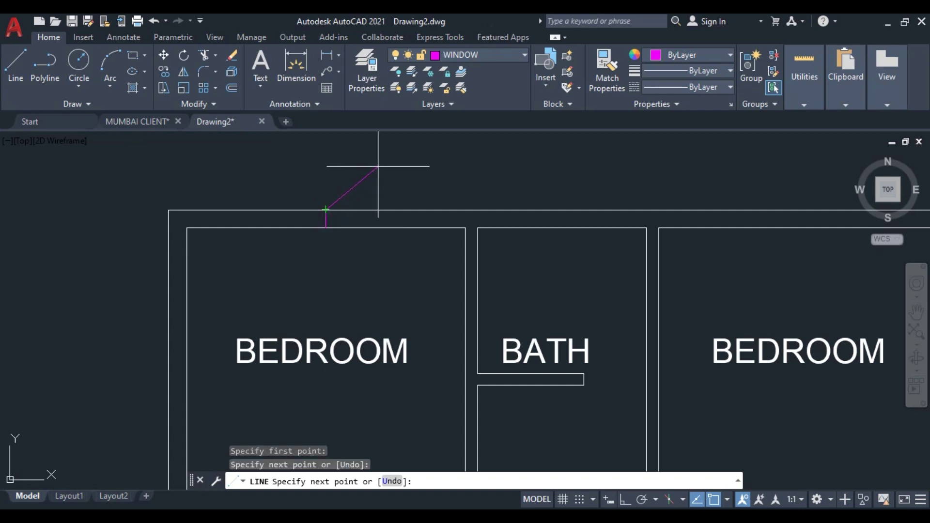
pyautogui.press('Escape')
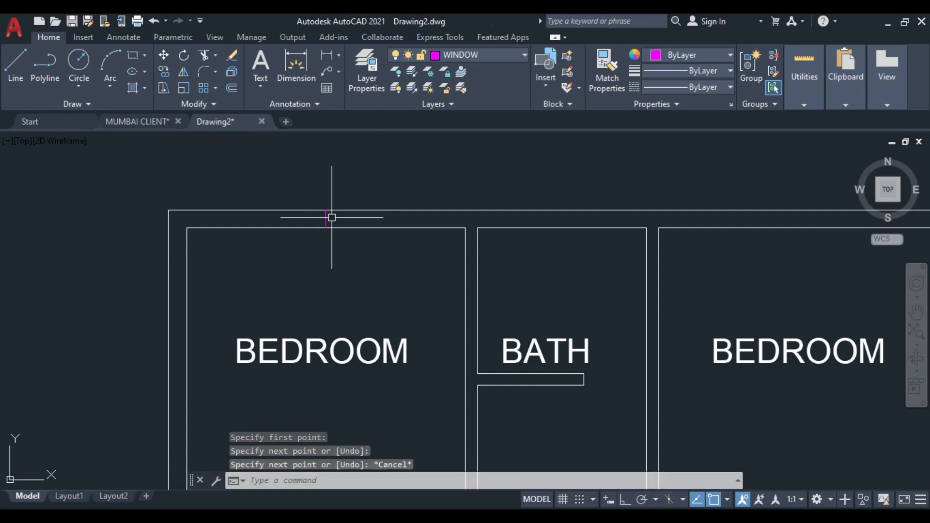
# Offset the short magenta line in the upper left bedroom's top wall by 2' to each side.
pyautogui.scroll(4, 332, 212)
pyautogui.scroll(-2, 332, 211)
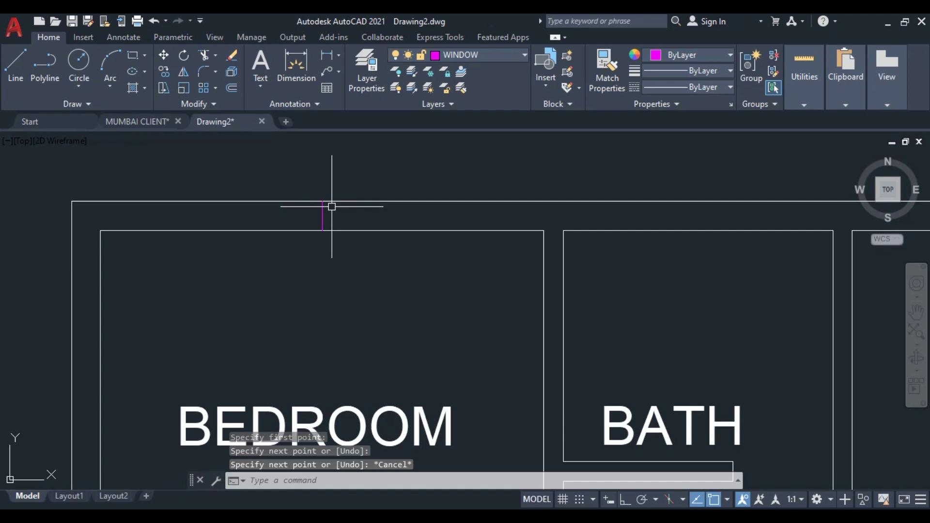
pyautogui.scroll(-5, 359, 190)
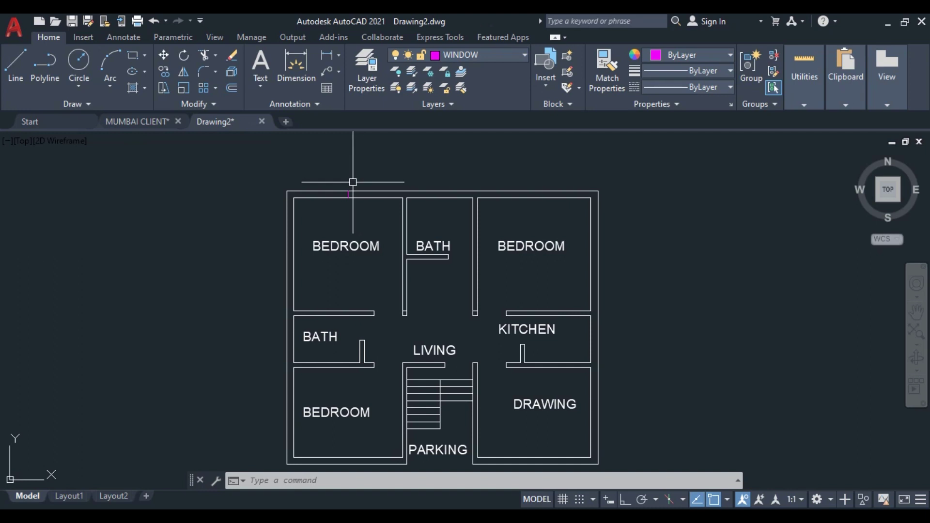
pyautogui.scroll(4, 371, 185)
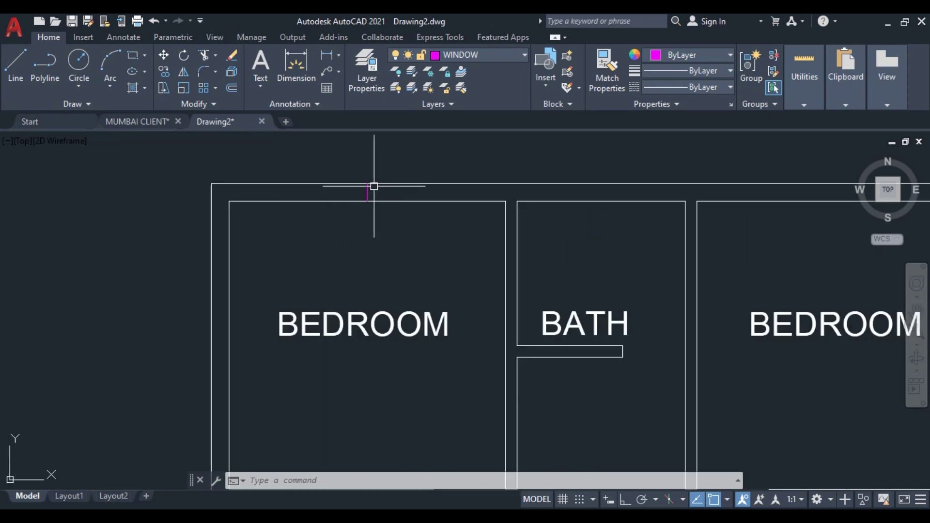
pyautogui.write('o')
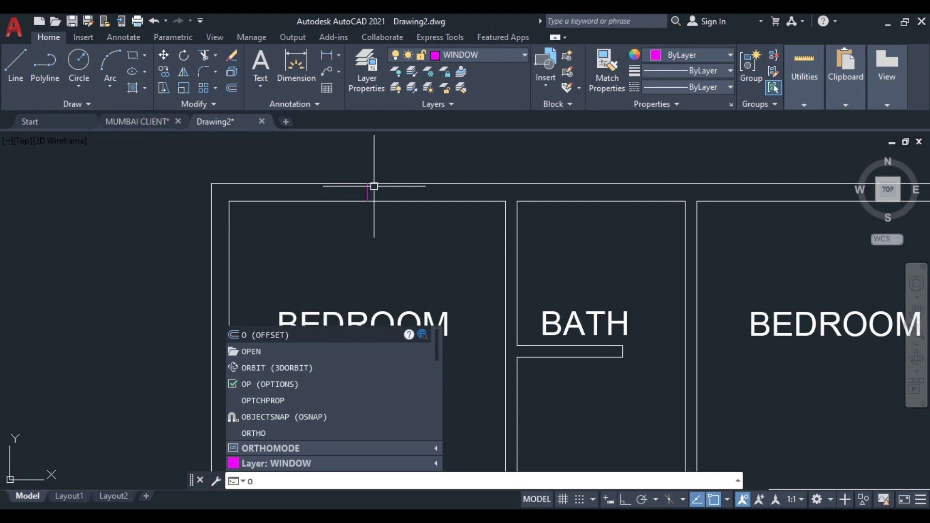
pyautogui.press('Return')
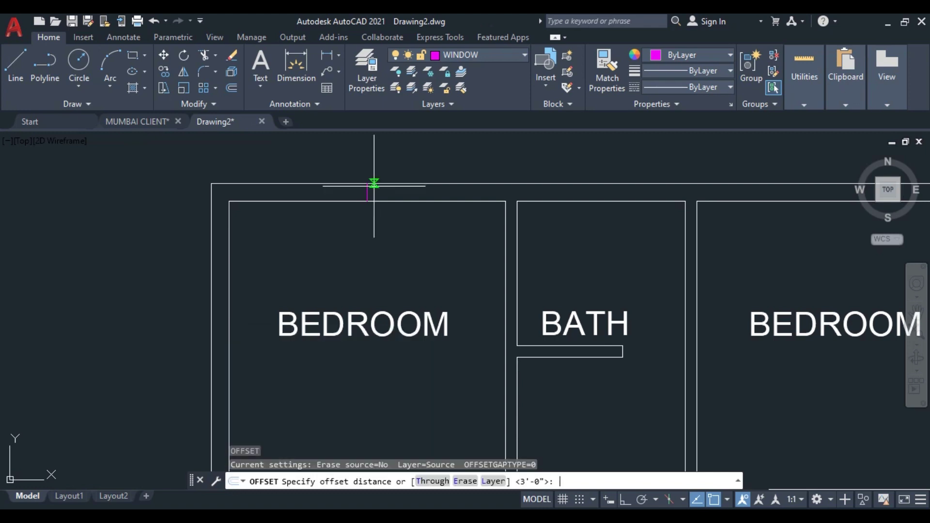
pyautogui.write("2'")
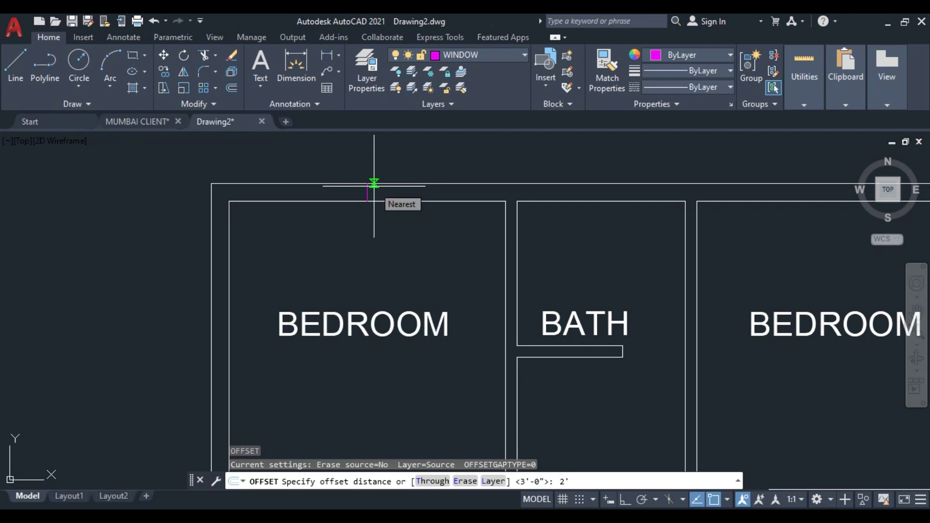
pyautogui.press('Return')
pyautogui.scroll(4, 315, 170)
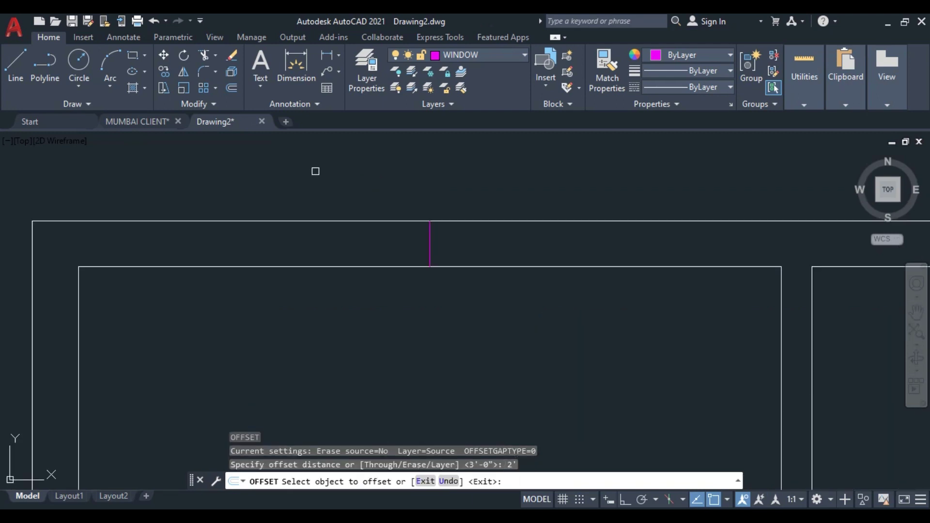
pyautogui.click(432, 238)
pyautogui.click(661, 247)
pyautogui.click(431, 238)
pyautogui.click(277, 235)
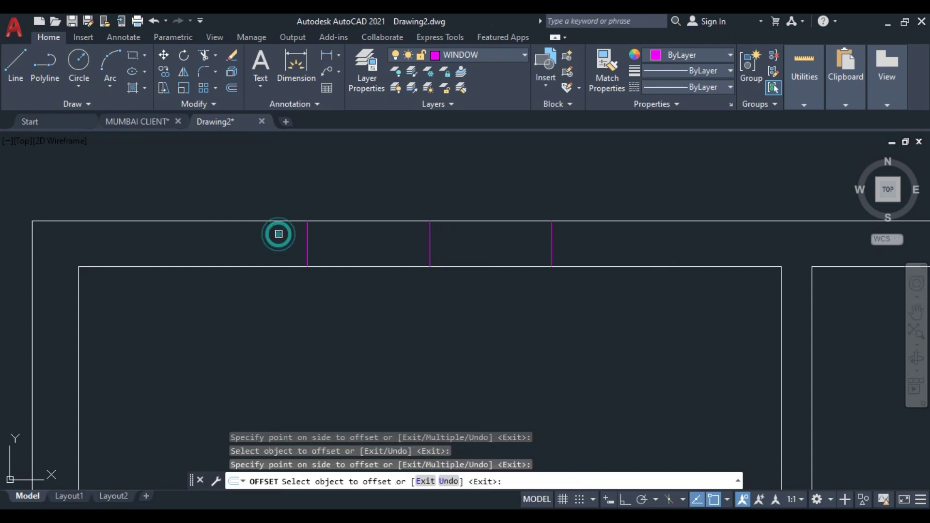
pyautogui.scroll(-4, 281, 220)
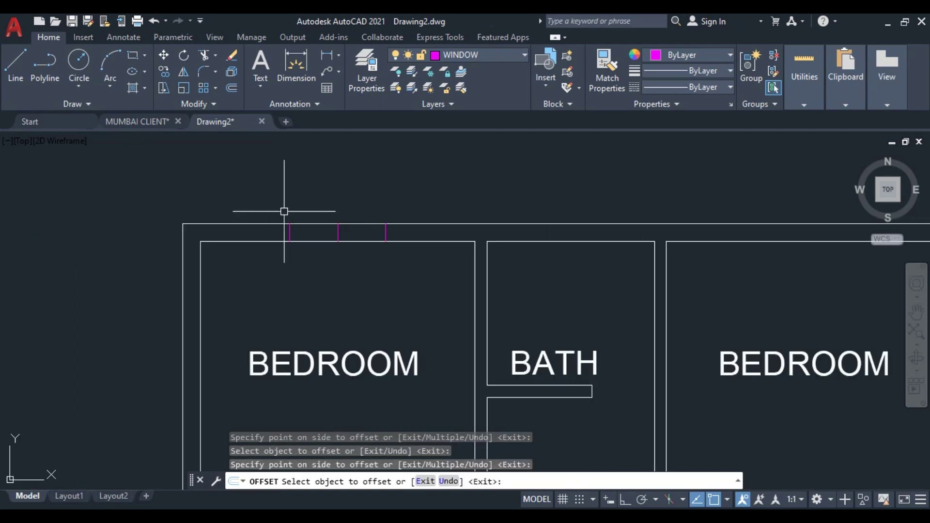
pyautogui.press('Escape')
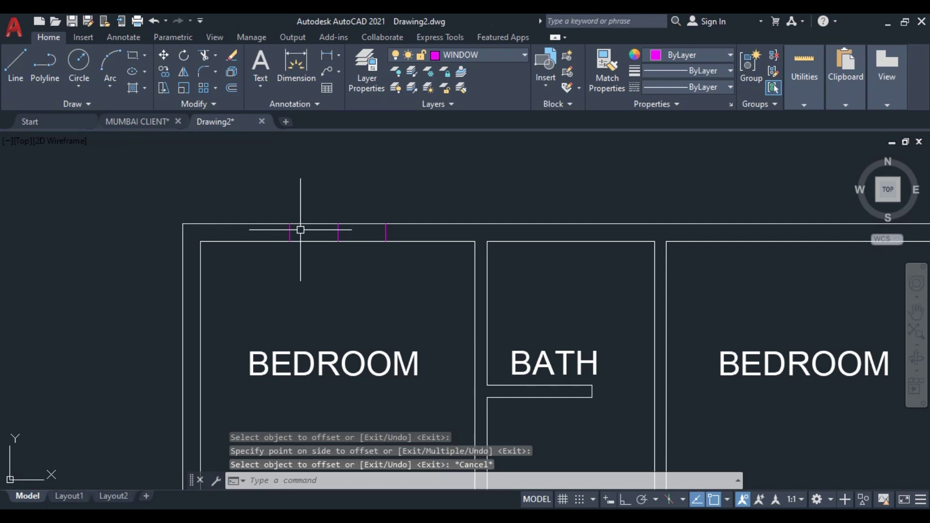
# Draw a multiline with scale 2 and Zero justification between the midpoints of the two outer window lines.
pyautogui.scroll(4, 300, 229)
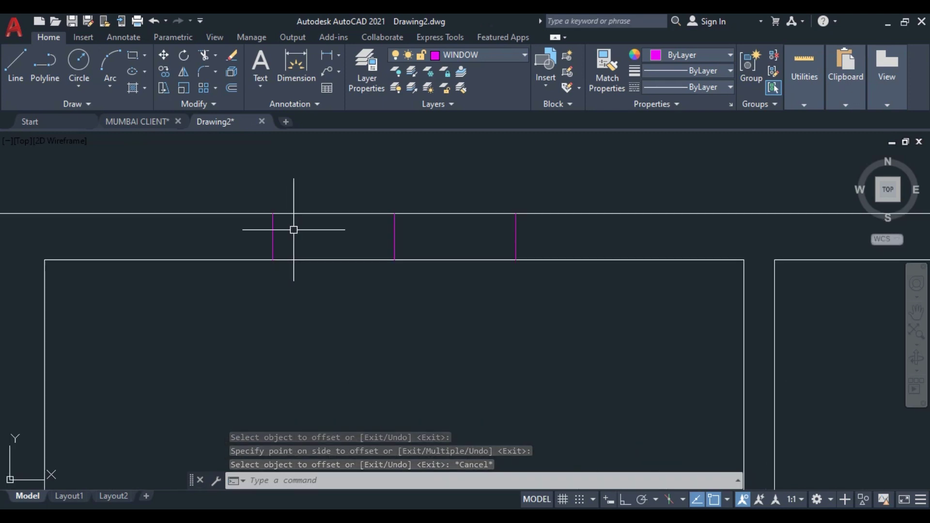
pyautogui.write('ML')
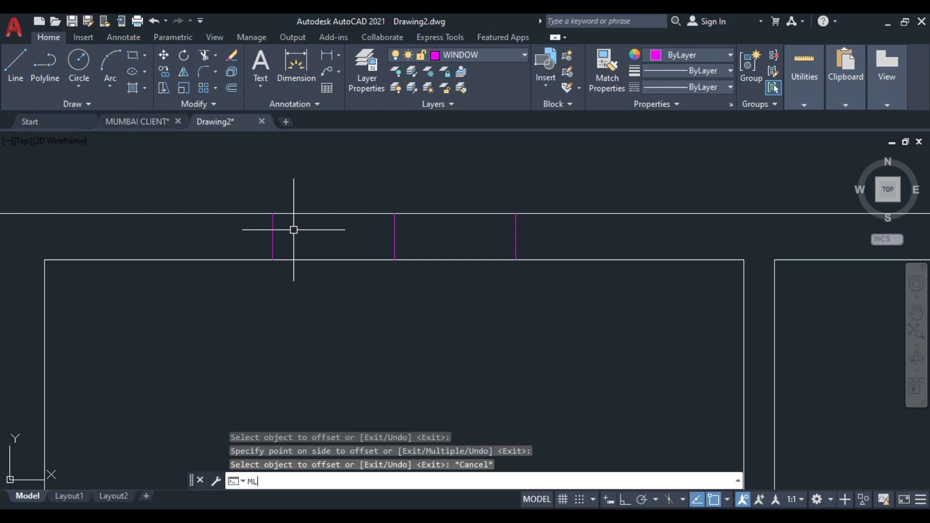
pyautogui.press('Return')
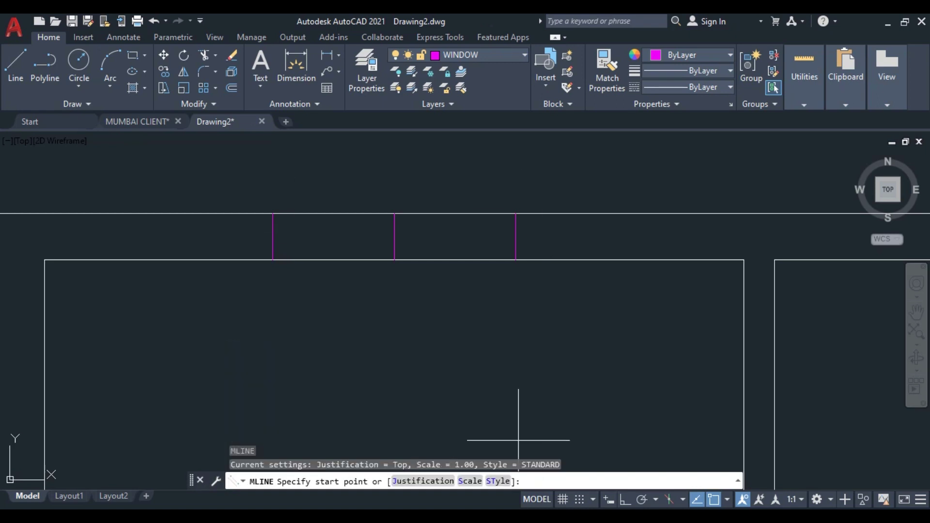
pyautogui.click(470, 481)
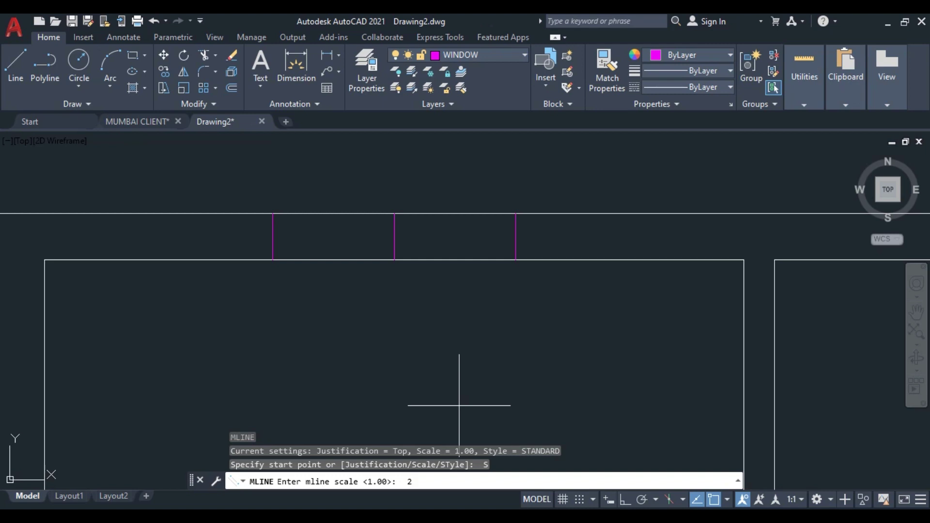
pyautogui.press('Return')
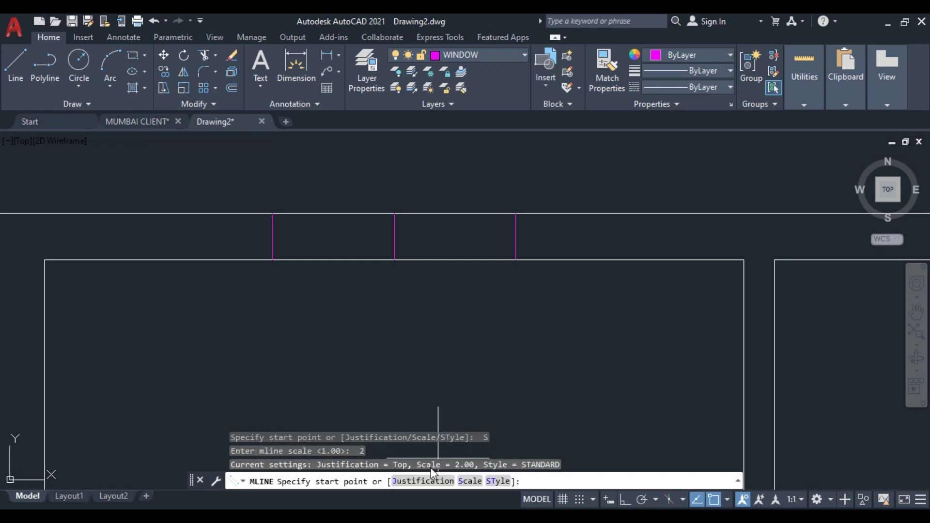
pyautogui.click(429, 482)
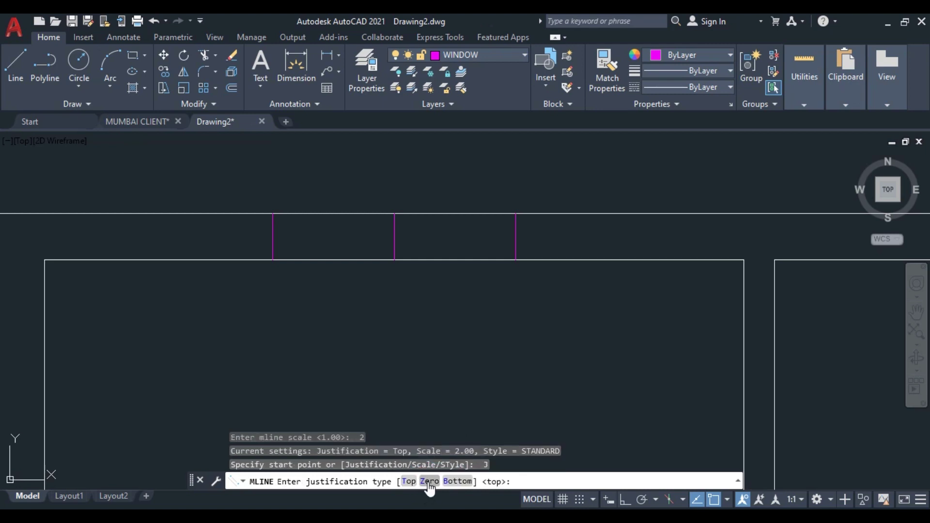
pyautogui.click(429, 481)
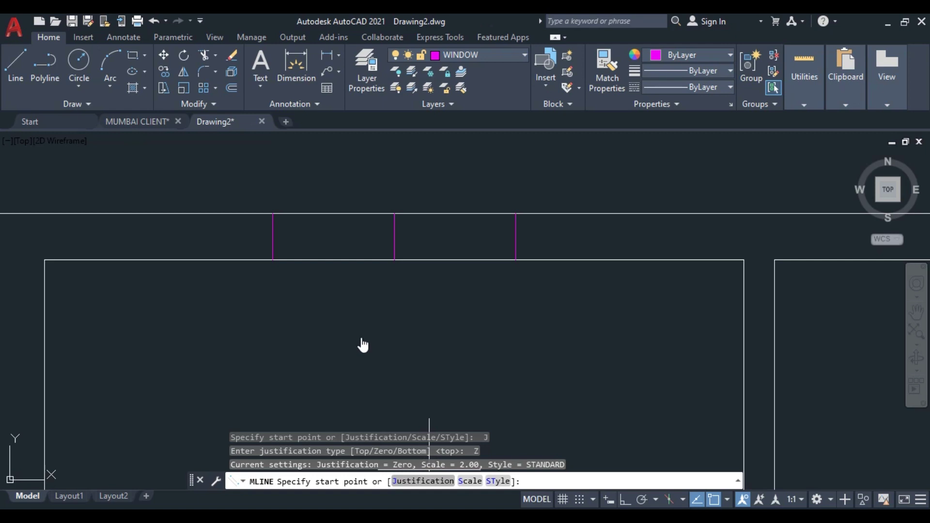
pyautogui.click(272, 236)
pyautogui.scroll(2, 504, 247)
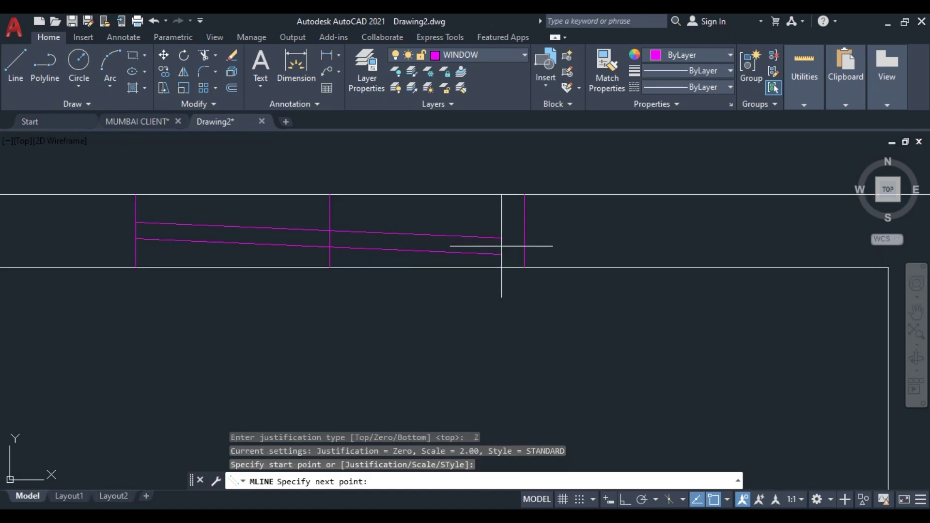
pyautogui.click(524, 230)
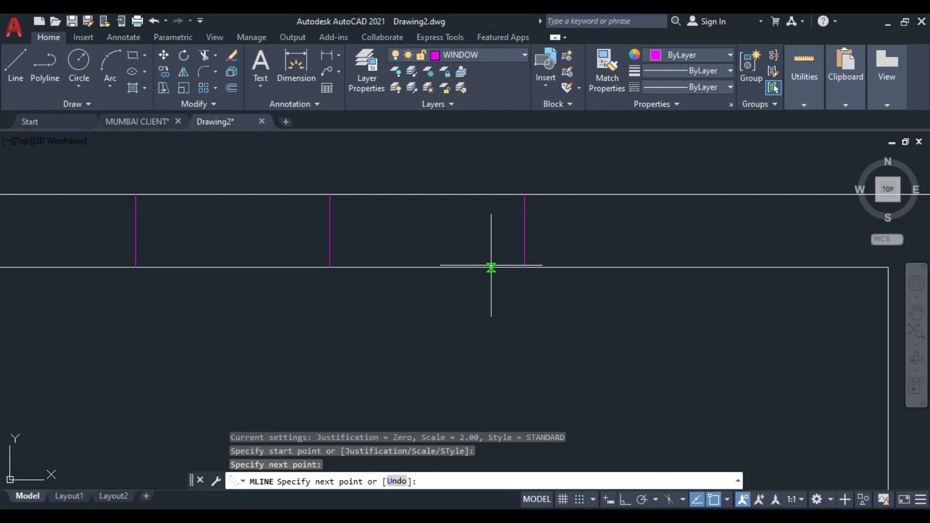
pyautogui.press('Escape')
# Delete the middle vertical line of the window in the upper left bedroom's top wall.
pyautogui.scroll(-4, 508, 327)
pyautogui.scroll(6, 500, 314)
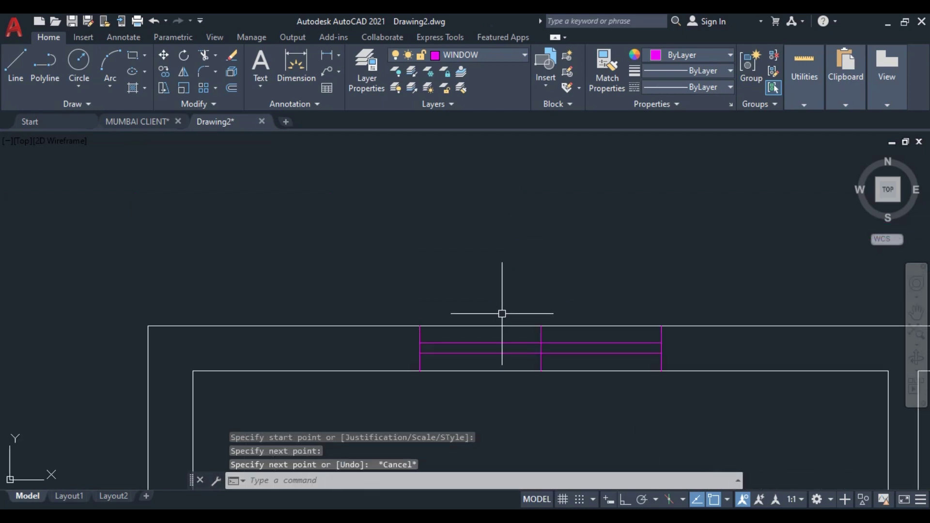
pyautogui.click(586, 327)
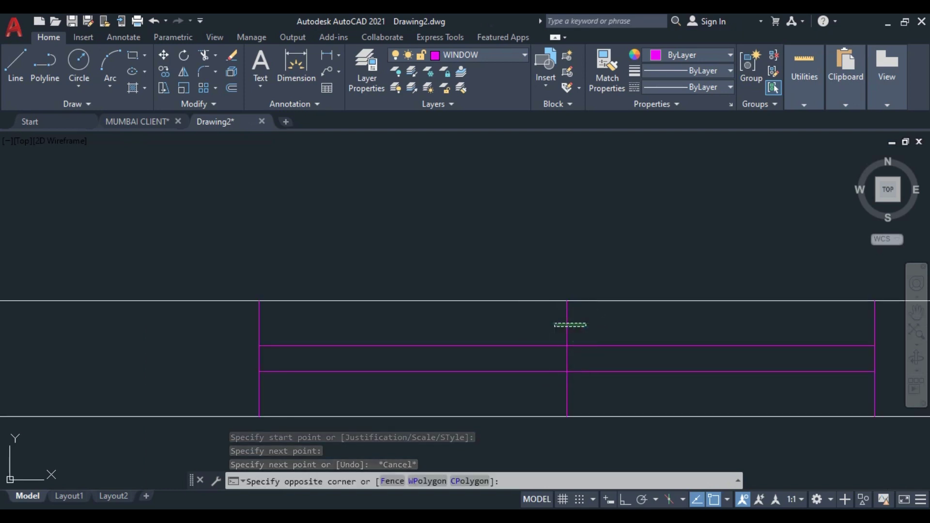
pyautogui.click(556, 320)
pyautogui.press('Delete')
# Copy the complete window from its inner wall edge to the midpoint of the upper right bedroom's top wall.
pyautogui.scroll(-4, 546, 303)
pyautogui.scroll(2, 685, 315)
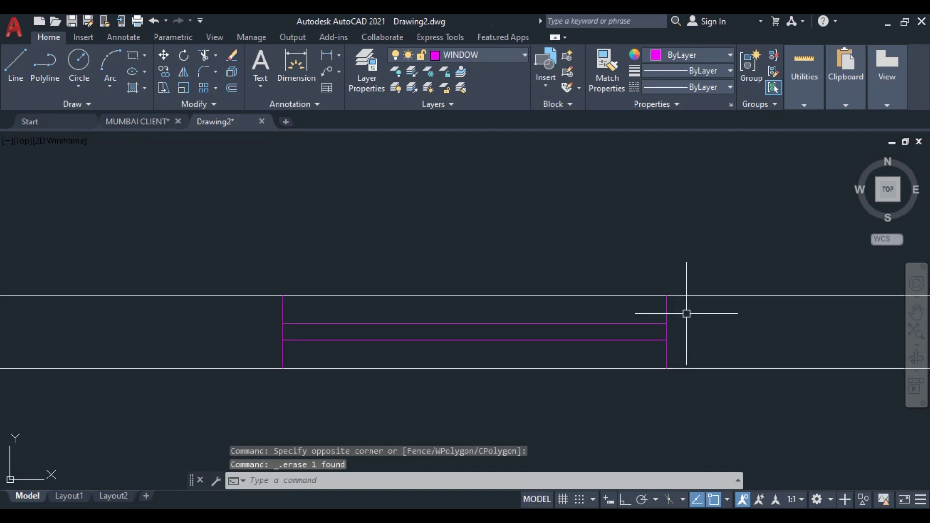
pyautogui.click(687, 314)
pyautogui.click(255, 342)
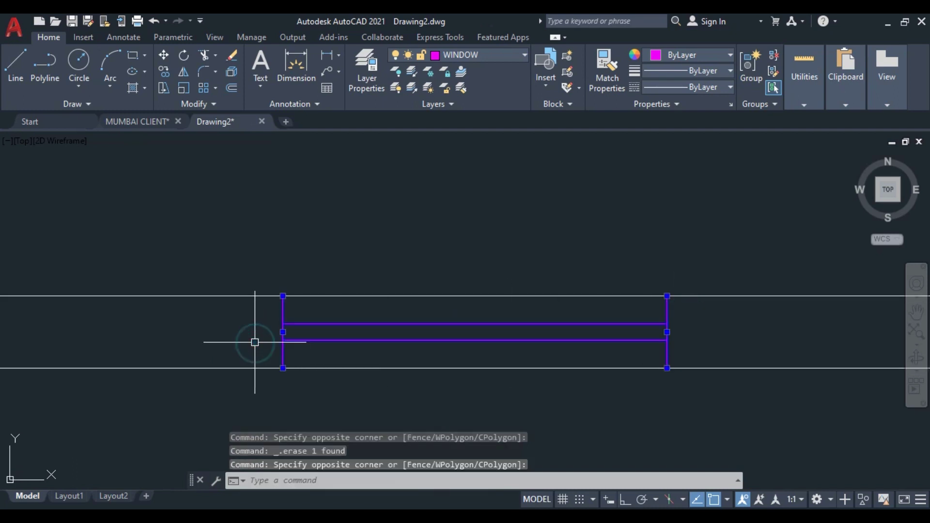
pyautogui.write('co')
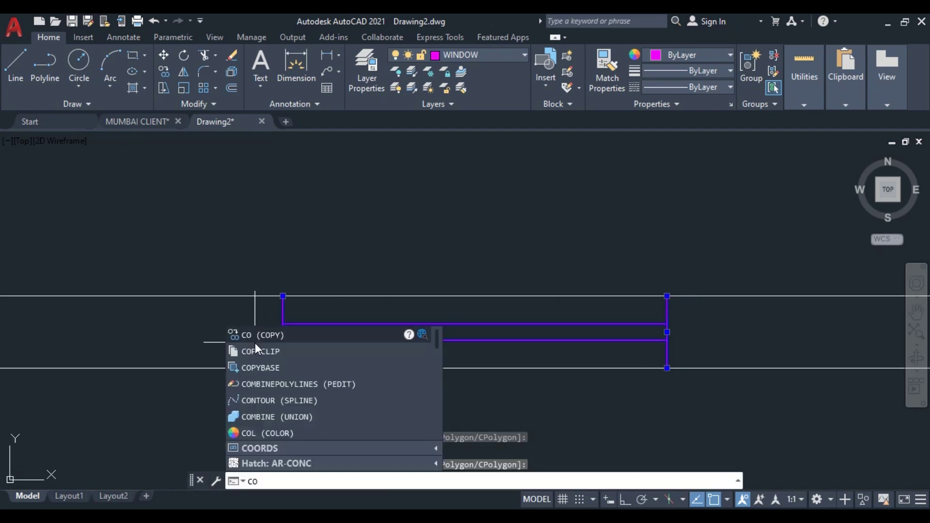
pyautogui.press('Return')
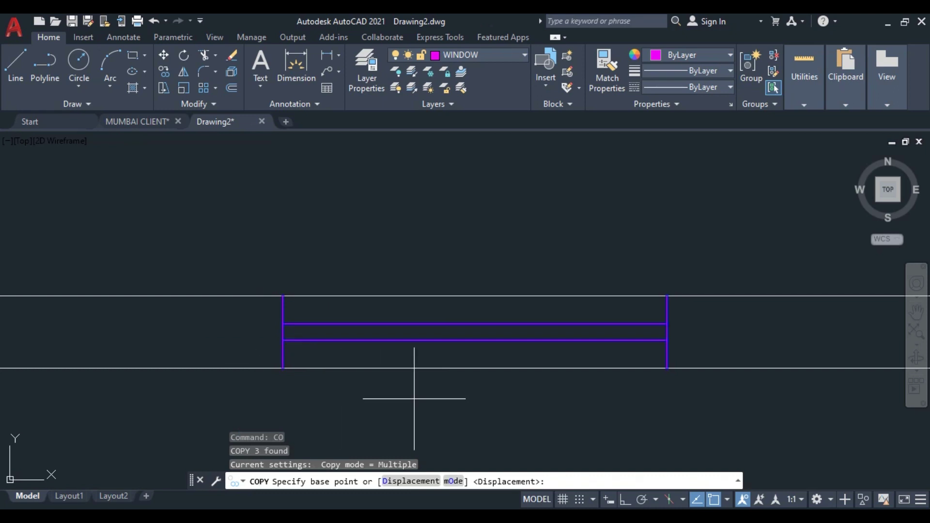
pyautogui.click(475, 367)
pyautogui.scroll(-5, 498, 357)
pyautogui.moveTo(498, 357); pyautogui.dragTo(93, 213, button='middle')
pyautogui.moveTo(272, 249); pyautogui.dragTo(272, 295, button='middle')
pyautogui.scroll(4, 452, 296)
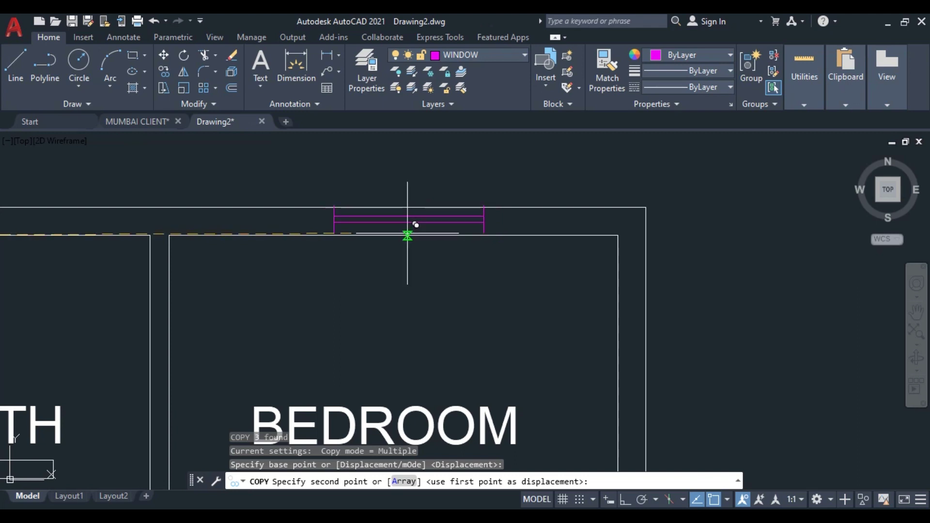
pyautogui.click(393, 234)
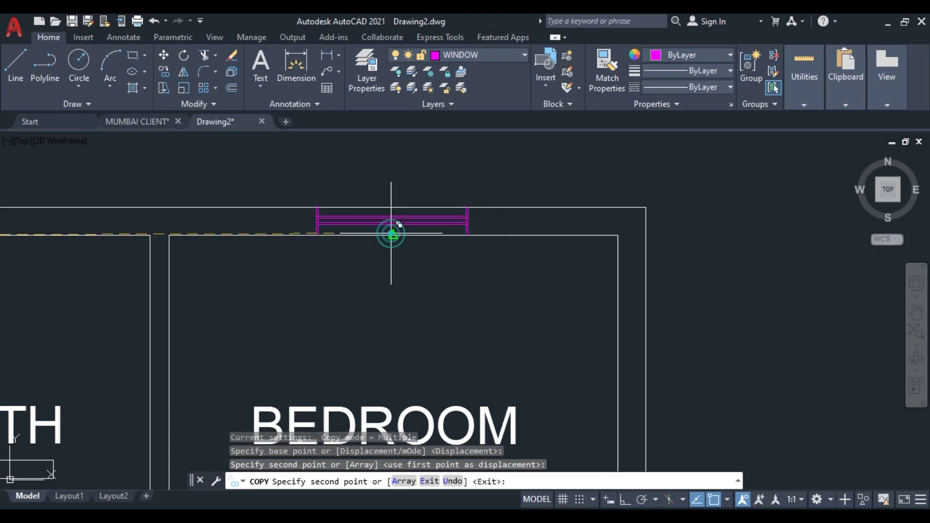
# Place another copy of the window in the middle of the lower left bedroom's bottom wall.
pyautogui.scroll(-2, 393, 234)
pyautogui.scroll(-6, 400, 225)
pyautogui.moveTo(386, 268); pyautogui.dragTo(482, 206, button='middle')
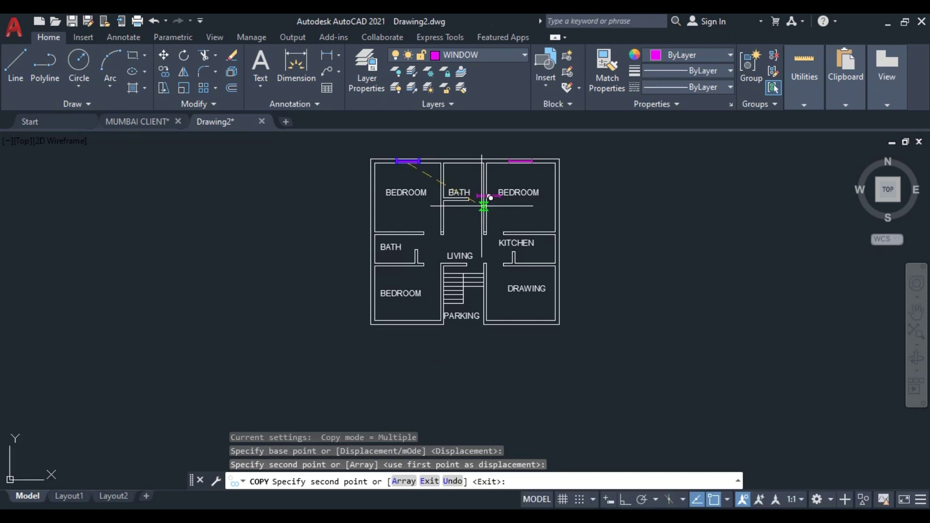
pyautogui.scroll(6, 397, 310)
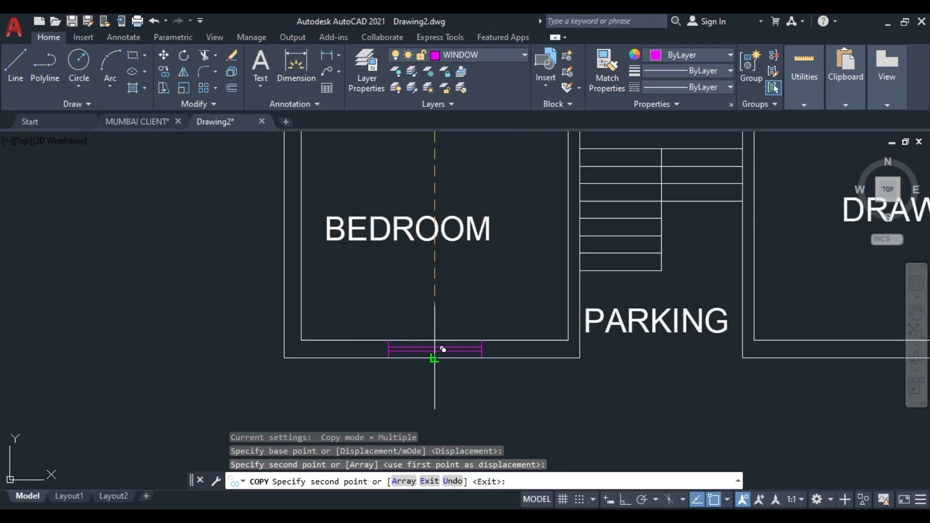
pyautogui.click(443, 349)
# Place another copy of the window at the midpoint of the drawing room's bottom wall.
pyautogui.scroll(-2, 663, 353)
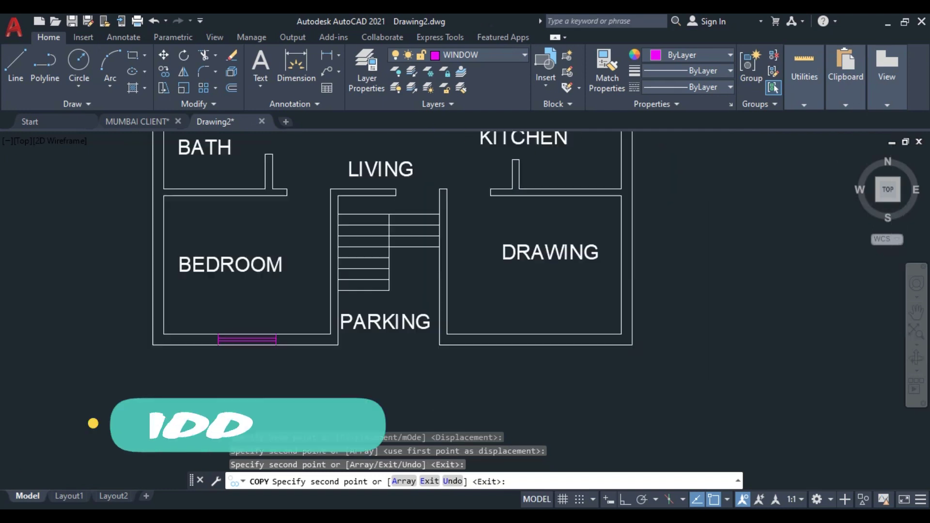
pyautogui.scroll(4, 541, 342)
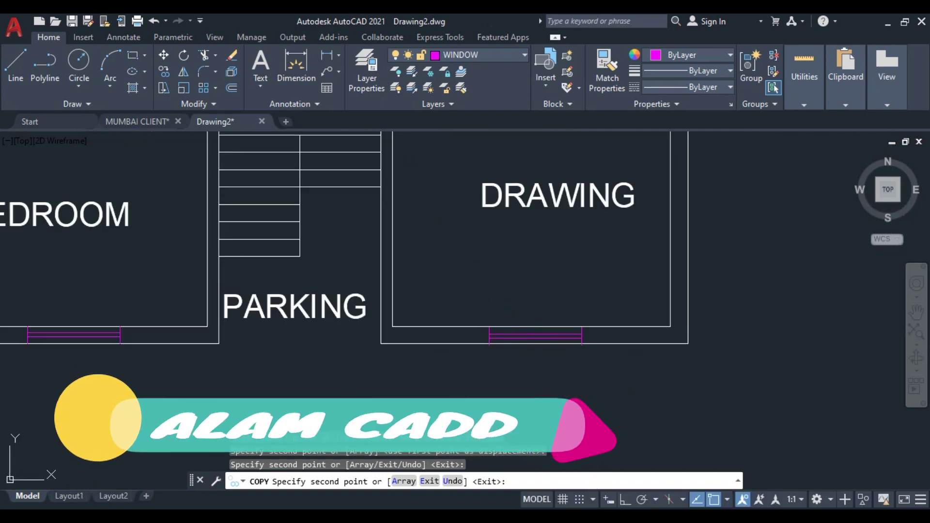
pyautogui.scroll(2, 538, 341)
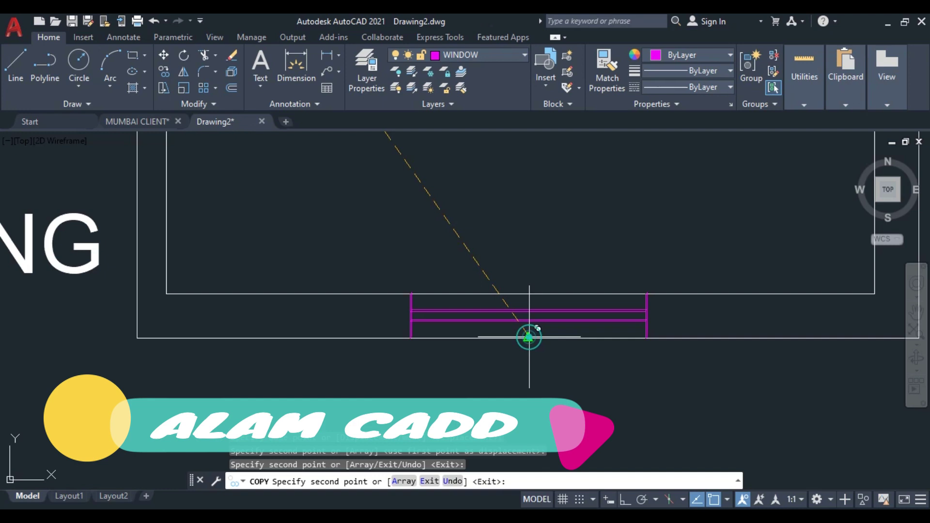
pyautogui.click(528, 330)
pyautogui.scroll(-7, 550, 225)
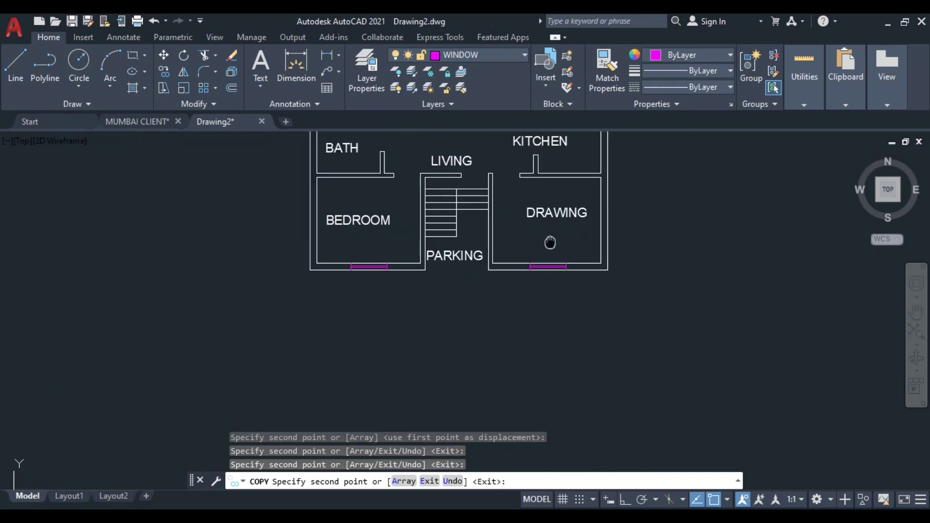
pyautogui.scroll(2, 522, 301)
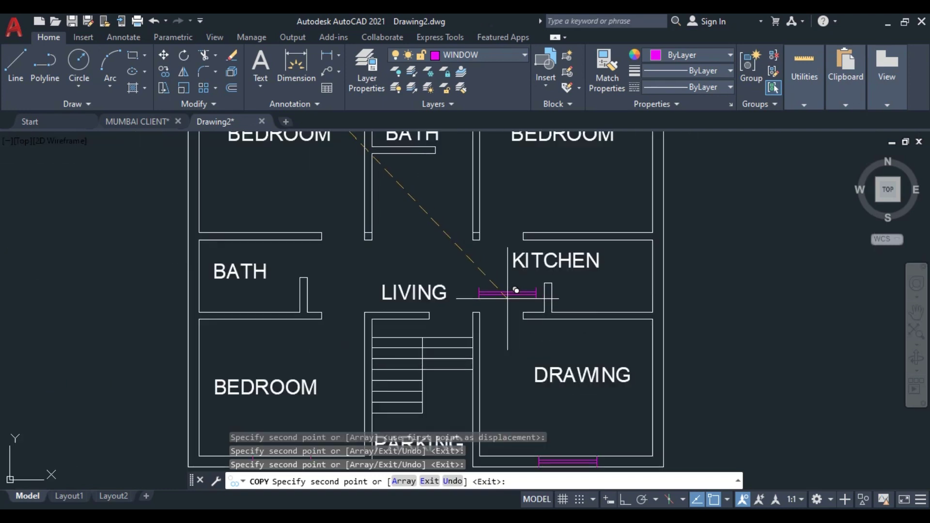
pyautogui.scroll(-2, 475, 288)
pyautogui.moveTo(473, 301); pyautogui.dragTo(494, 332, button='middle')
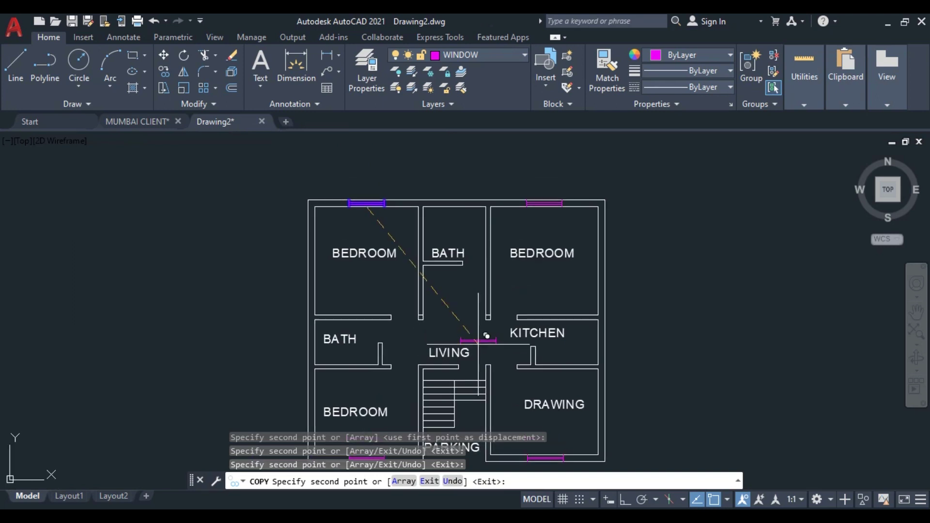
# Finish copying and draw a short line across the upper bath's top wall at its midpoint.
pyautogui.press('Escape')
pyautogui.moveTo(446, 303); pyautogui.dragTo(444, 284, button='middle')
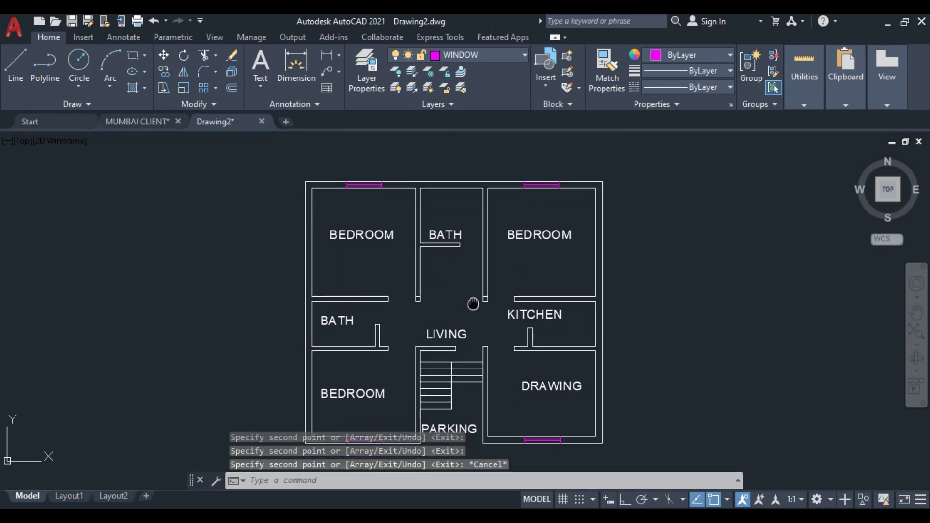
pyautogui.scroll(3, 445, 181)
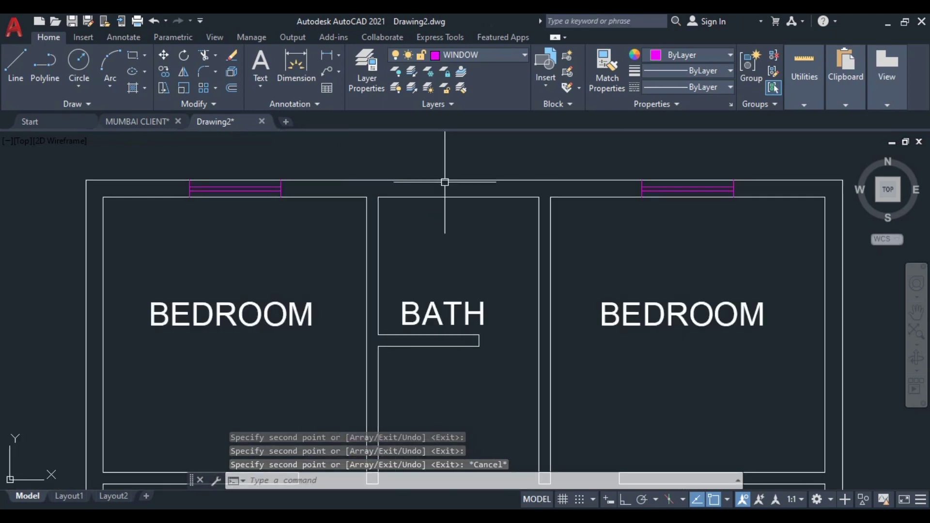
pyautogui.click(16, 66)
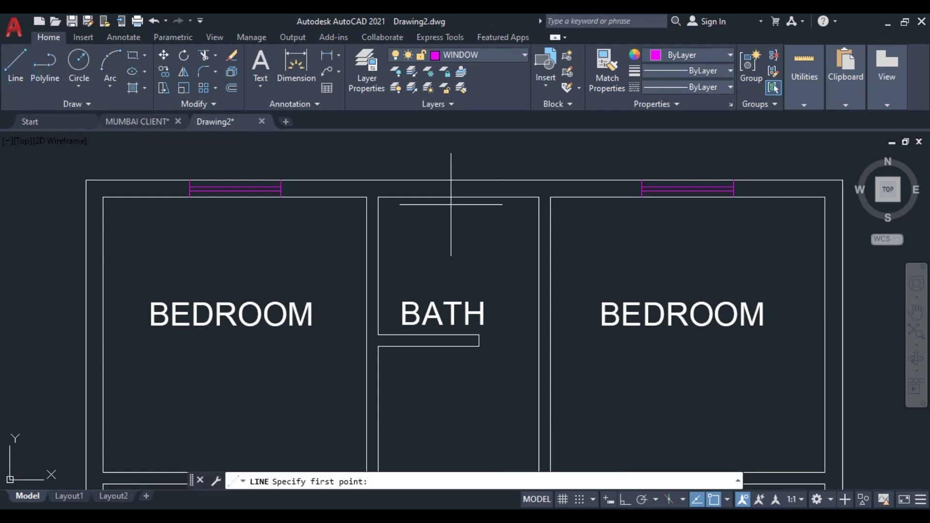
pyautogui.click(453, 197)
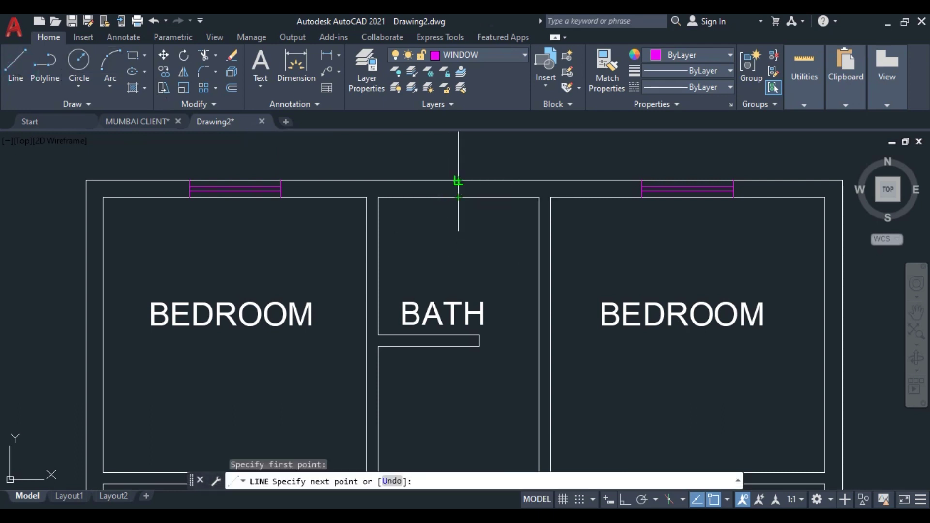
pyautogui.click(452, 181)
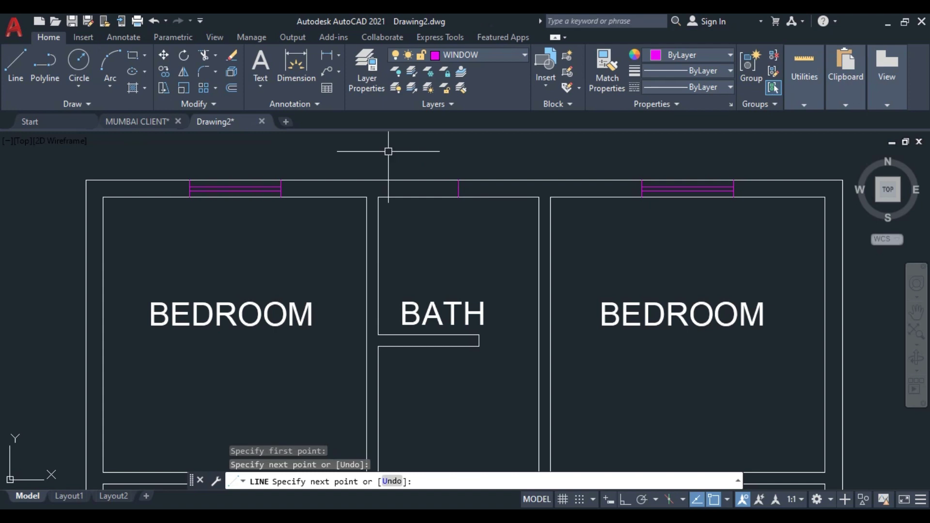
pyautogui.press('Escape')
# Offset the short line in the upper bath's top wall by 1' to both sides.
pyautogui.scroll(2, 456, 180)
pyautogui.scroll(2, 460, 182)
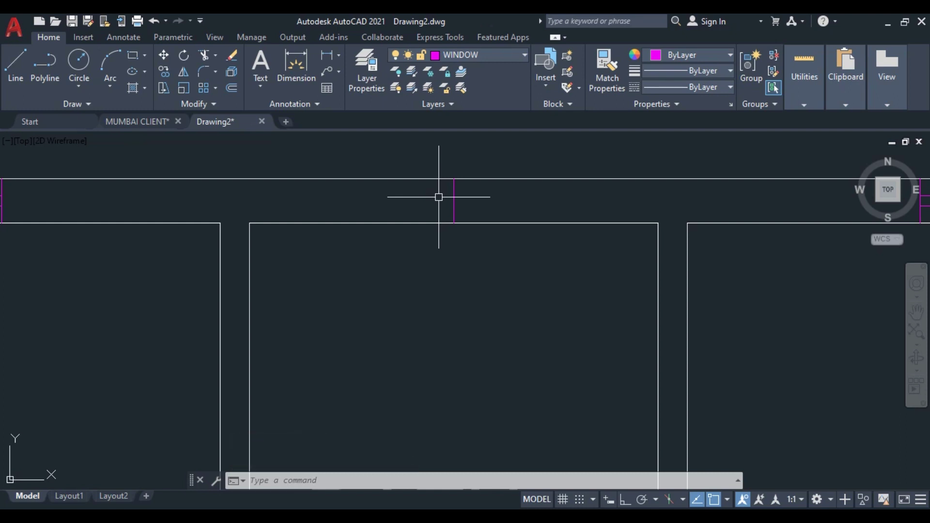
pyautogui.write('o')
pyautogui.press('Return')
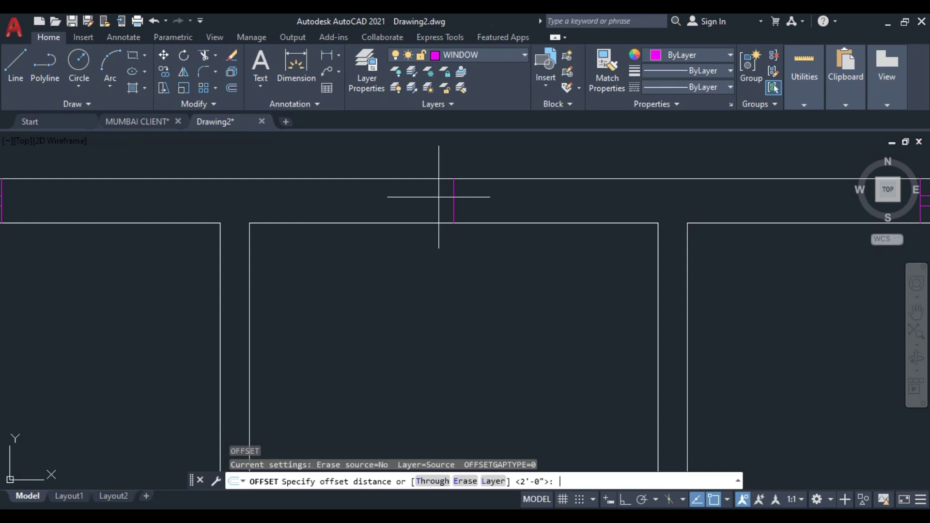
pyautogui.press('Return')
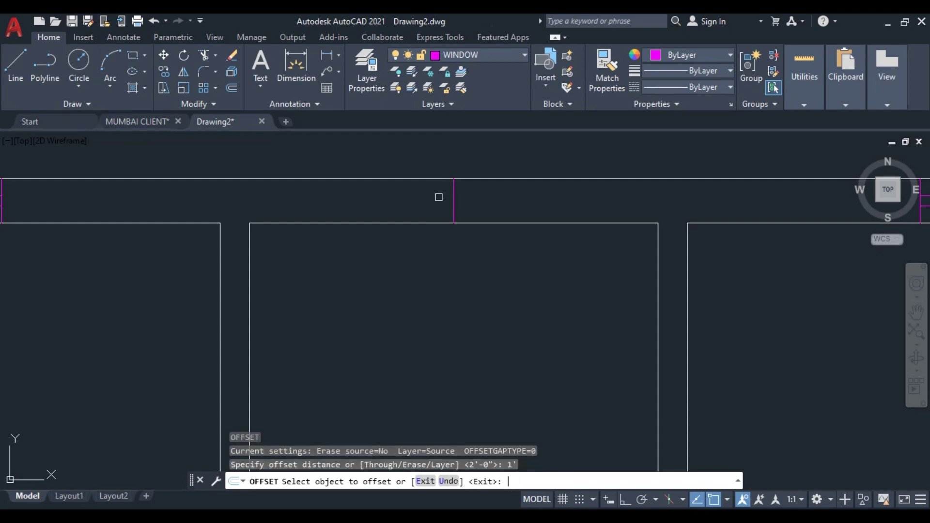
pyautogui.click(450, 195)
pyautogui.click(501, 201)
pyautogui.click(452, 194)
pyautogui.click(370, 201)
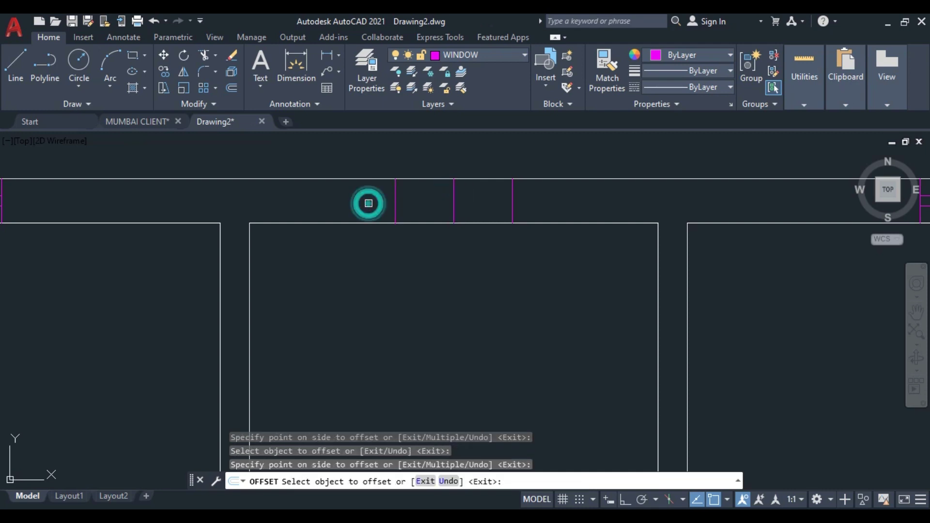
pyautogui.press('Escape')
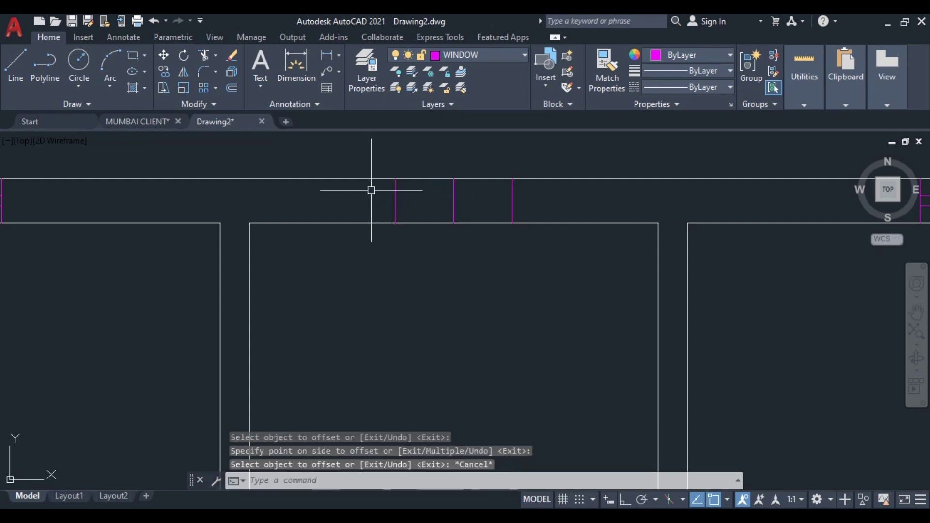
# Draw a multiline between the midpoints of the two outer window lines in the upper bath's top wall.
pyautogui.write('ML')
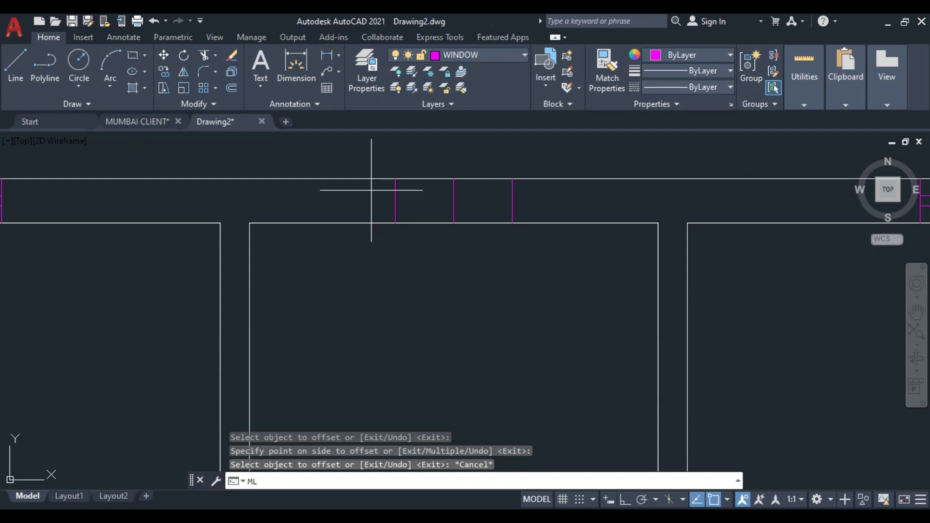
pyautogui.press('Return')
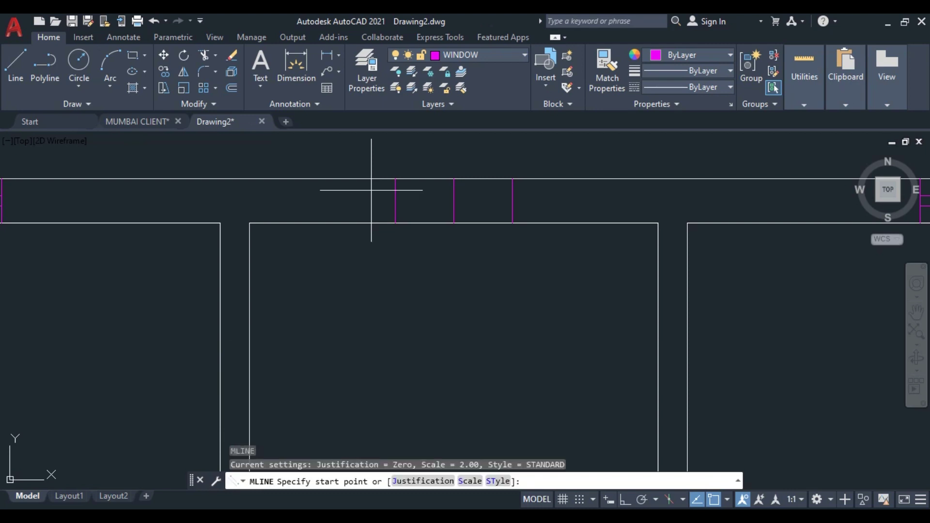
pyautogui.click(395, 200)
pyautogui.scroll(4, 532, 203)
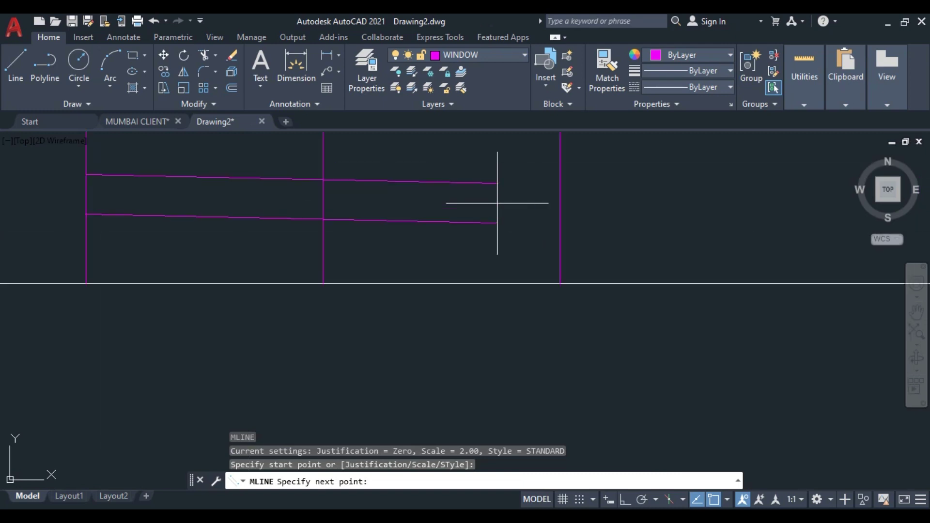
pyautogui.click(559, 194)
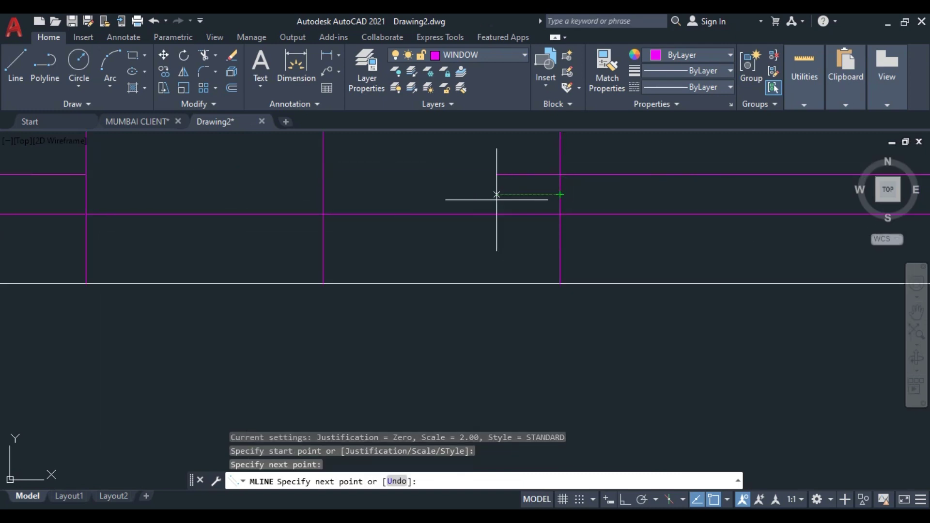
pyautogui.press('Escape')
pyautogui.scroll(-3, 481, 188)
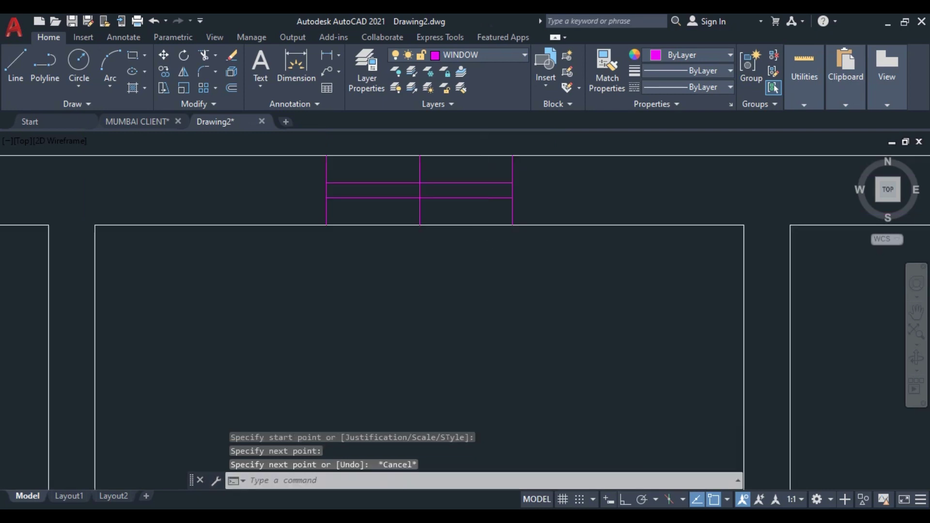
pyautogui.scroll(-3, 479, 188)
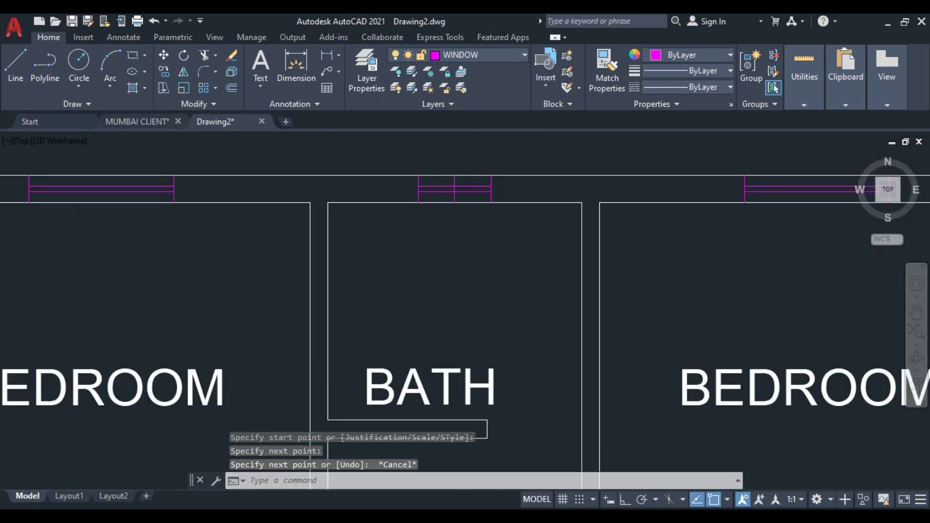
# Delete the middle vertical line of the window in the upper bath's top wall.
pyautogui.scroll(4, 457, 172)
pyautogui.click(453, 169)
pyautogui.click(415, 174)
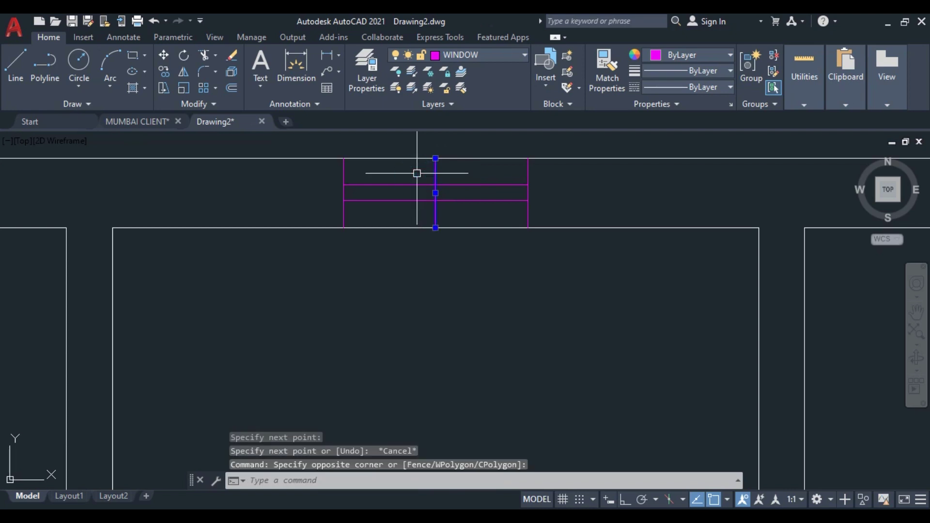
pyautogui.press('Delete')
pyautogui.scroll(-10, 451, 175)
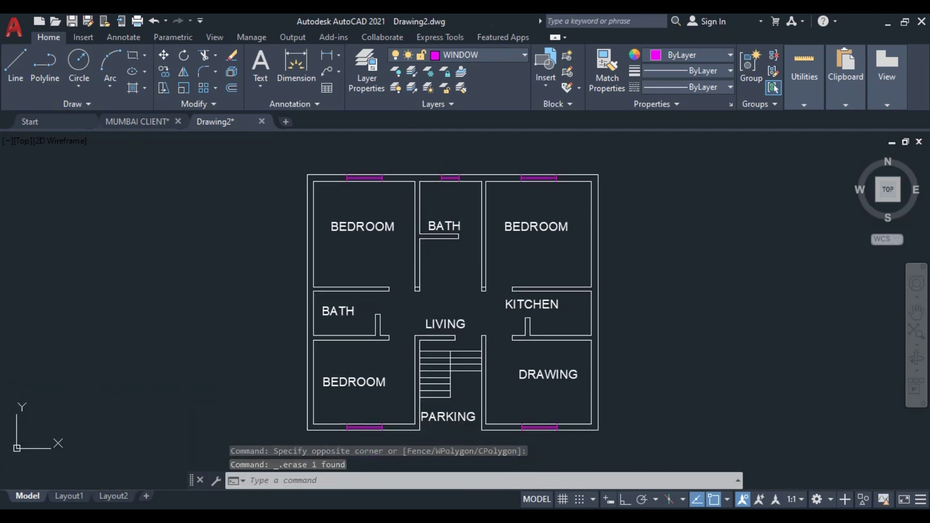
pyautogui.scroll(5, 300, 301)
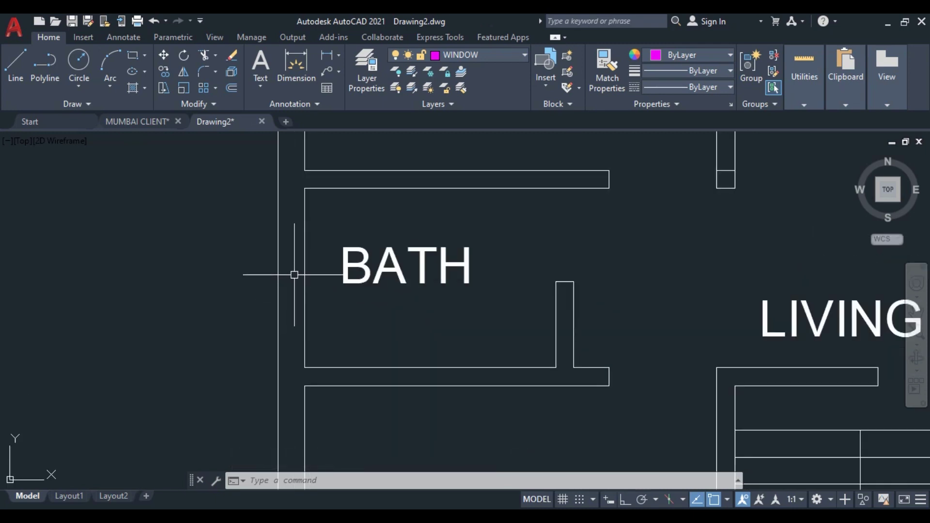
pyautogui.scroll(-6, 294, 275)
pyautogui.moveTo(443, 230); pyautogui.dragTo(441, 295, button='middle')
pyautogui.moveTo(497, 233); pyautogui.dragTo(498, 313, button='middle')
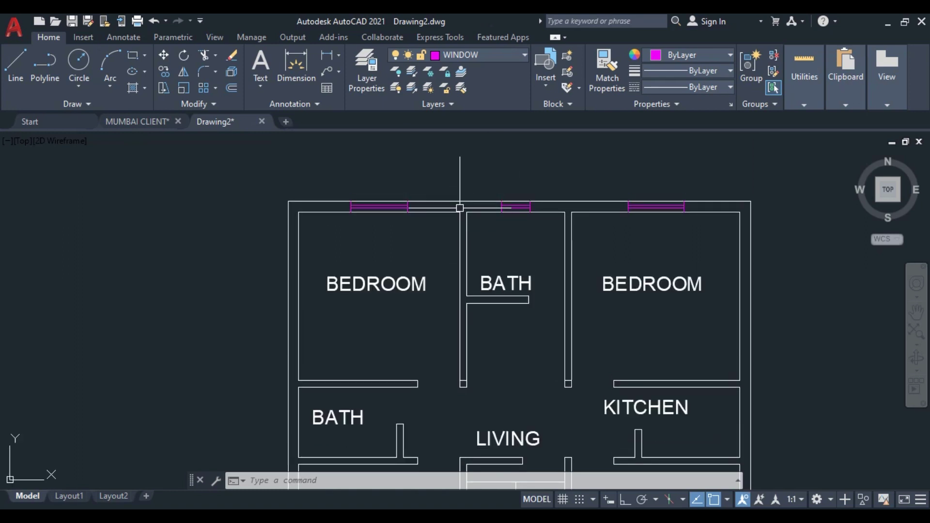
# Offset the short line across the kitchen's outer wall by 2' upward and downward.
pyautogui.scroll(4, 562, 257)
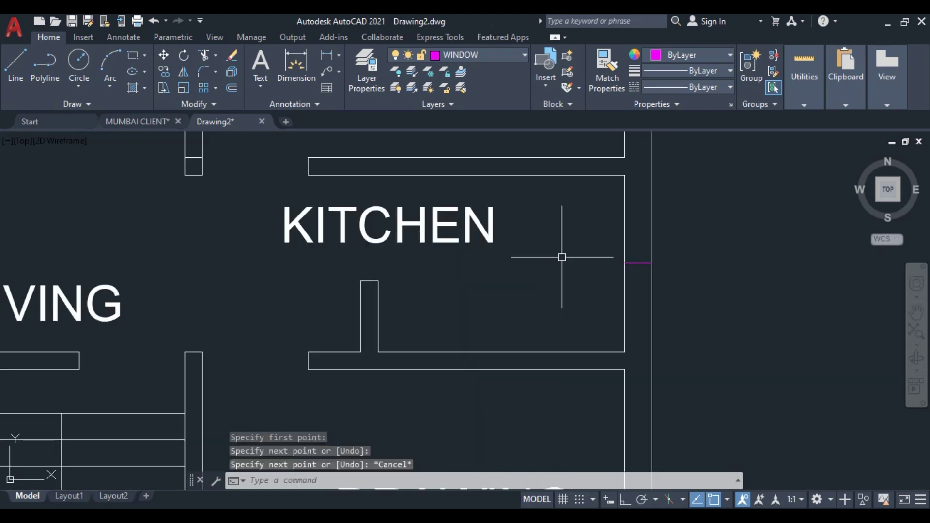
pyautogui.write('o')
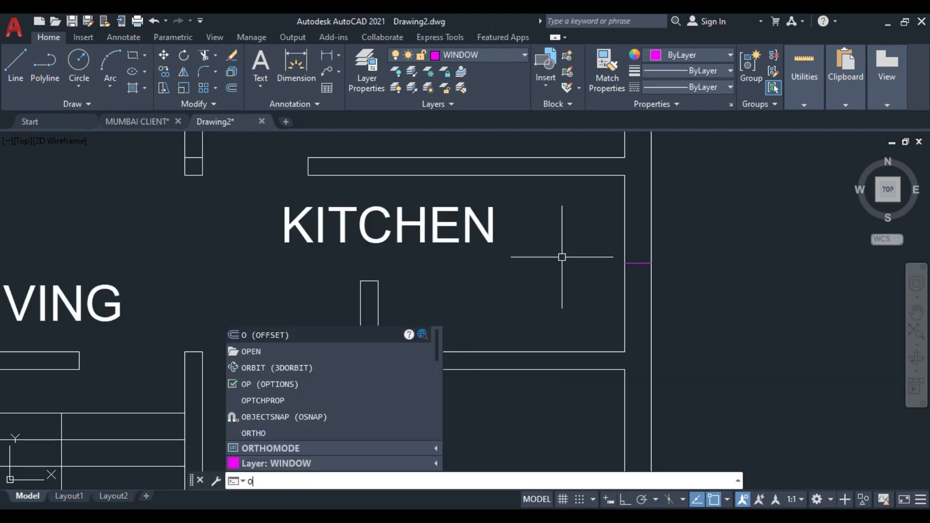
pyautogui.press('Return')
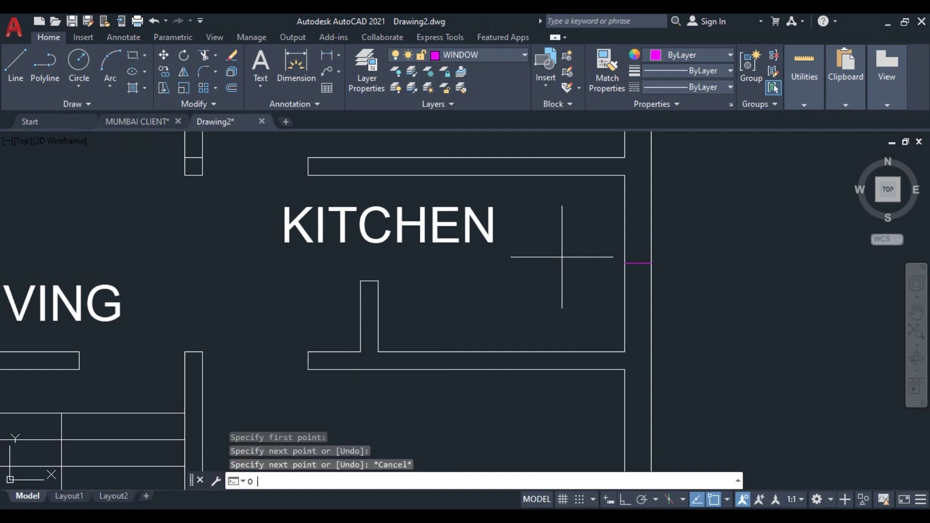
pyautogui.write("2'")
pyautogui.press('Return')
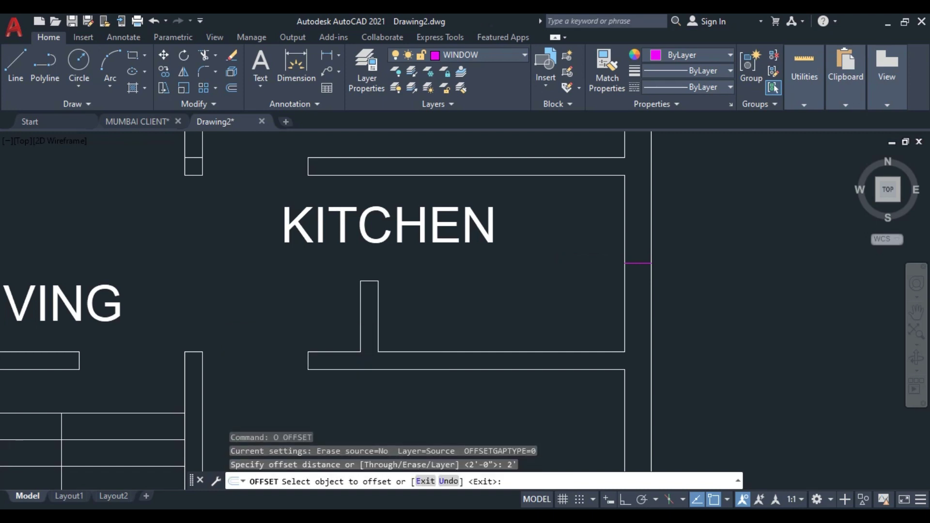
pyautogui.scroll(2, 625, 262)
pyautogui.click(648, 262)
pyautogui.click(648, 253)
pyautogui.click(652, 264)
pyautogui.click(650, 264)
pyautogui.click(635, 281)
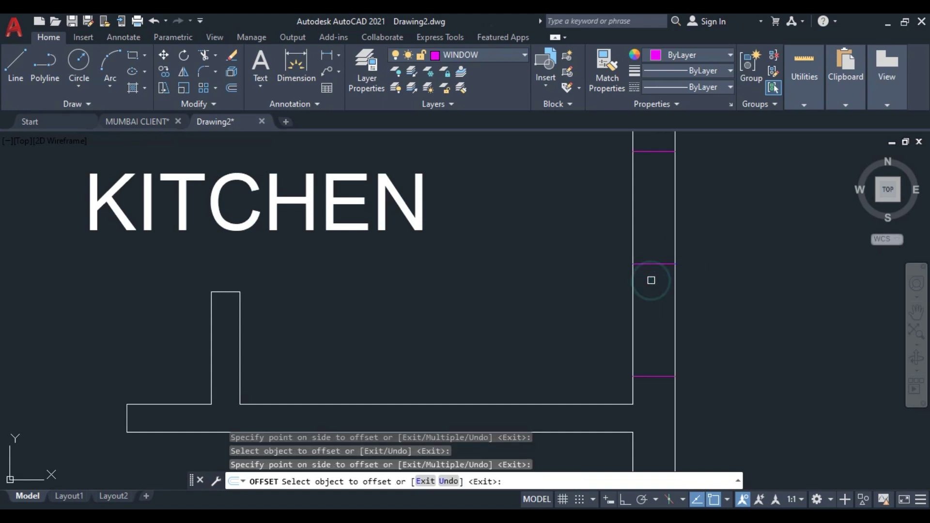
pyautogui.scroll(-3, 651, 280)
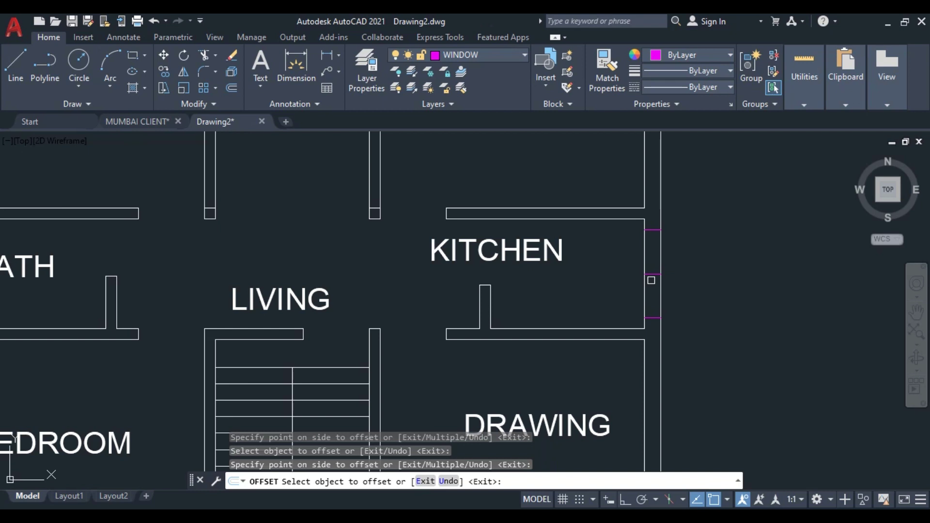
pyautogui.press('Escape')
# Draw a multiline between the midpoints of the upper and lower window lines in the kitchen's outer wall.
pyautogui.write('ML')
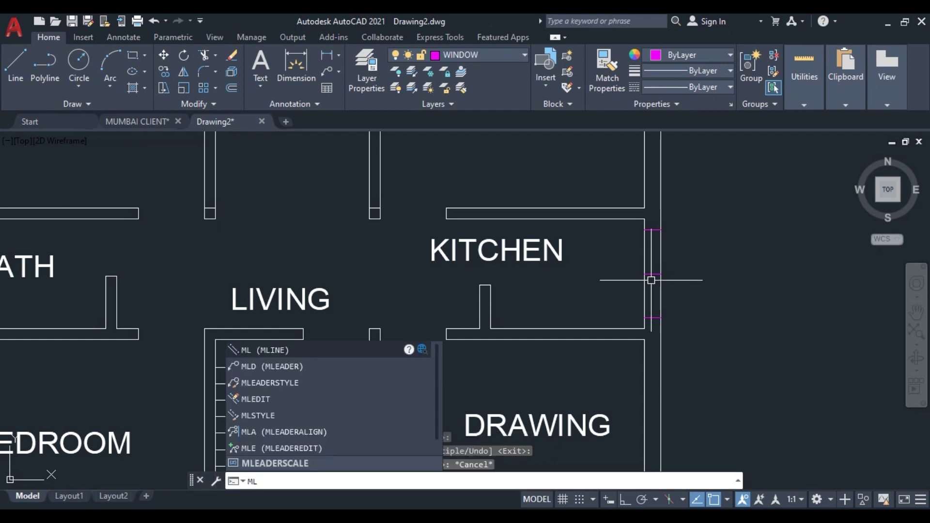
pyautogui.press('Return')
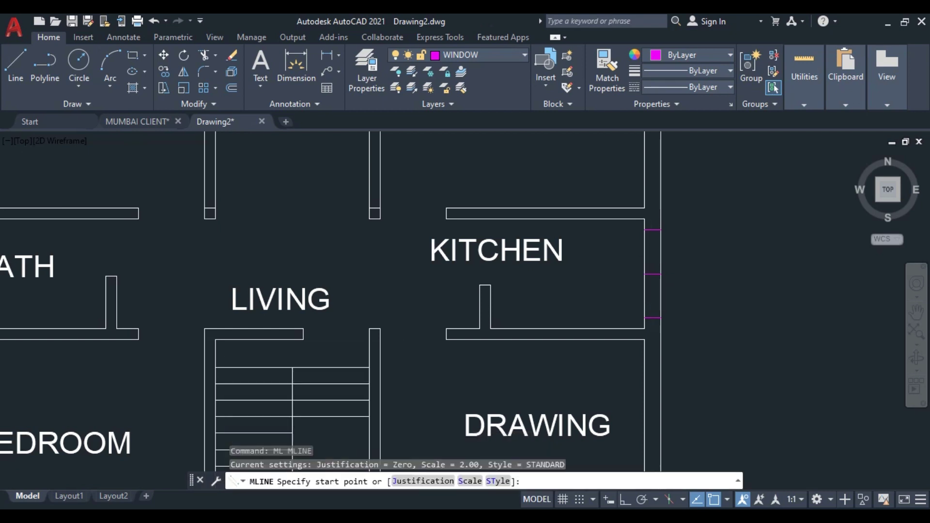
pyautogui.scroll(2, 652, 268)
pyautogui.click(654, 220)
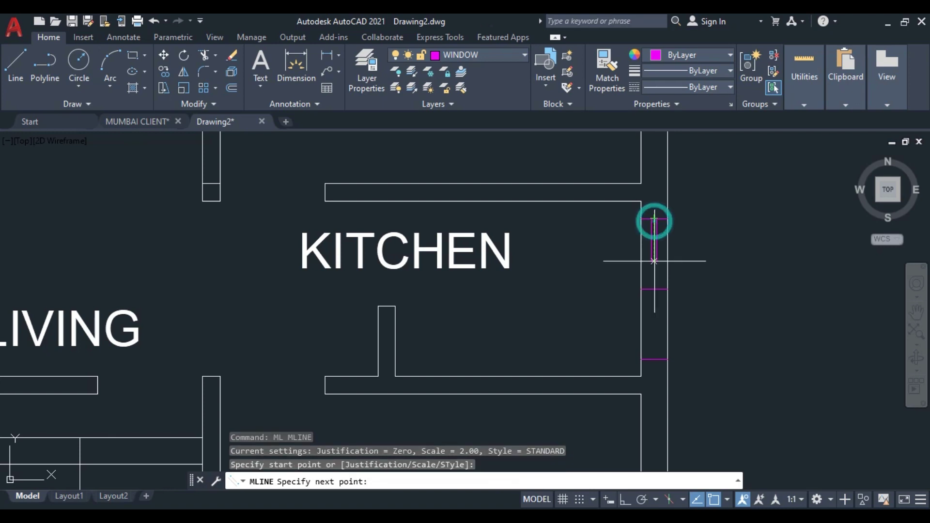
pyautogui.click(654, 359)
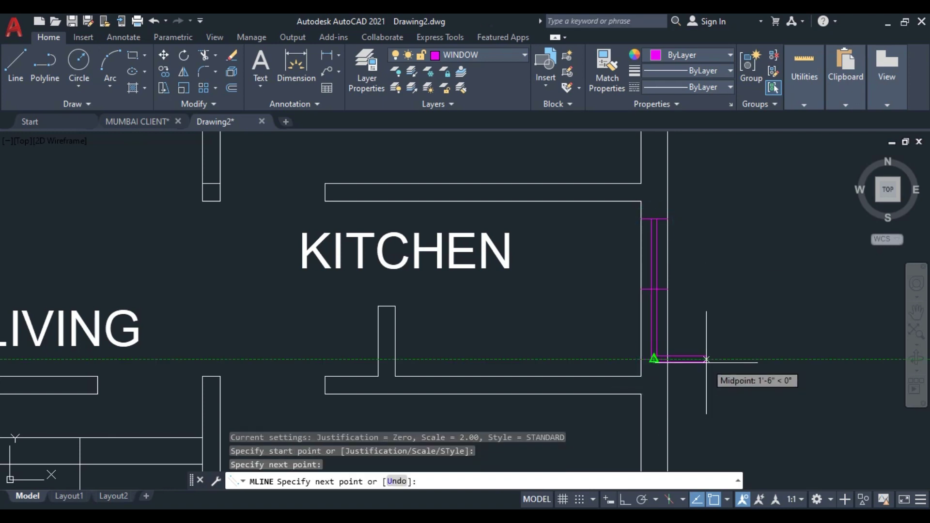
pyautogui.press('Escape')
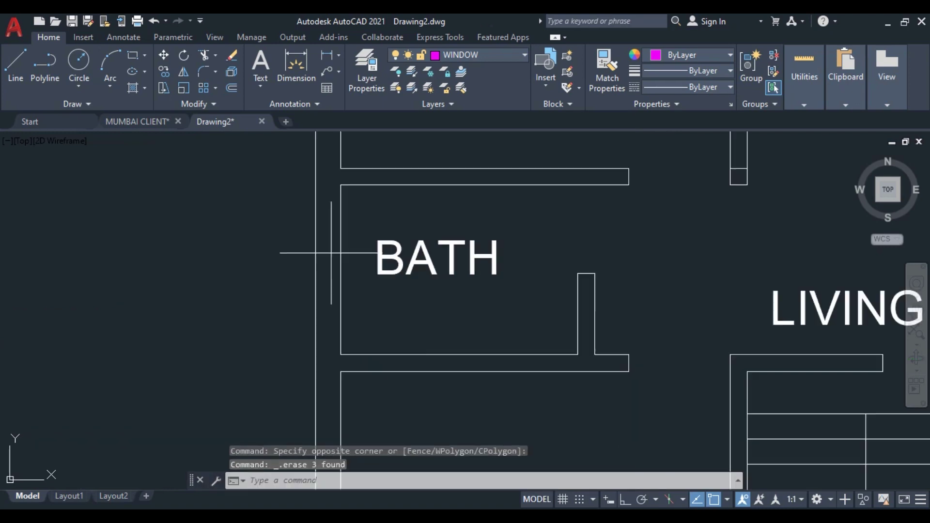
# Draw a short line across the left bath's outer wall at the midpoint of its inner edge.
pyautogui.write('l')
pyautogui.press('Return')
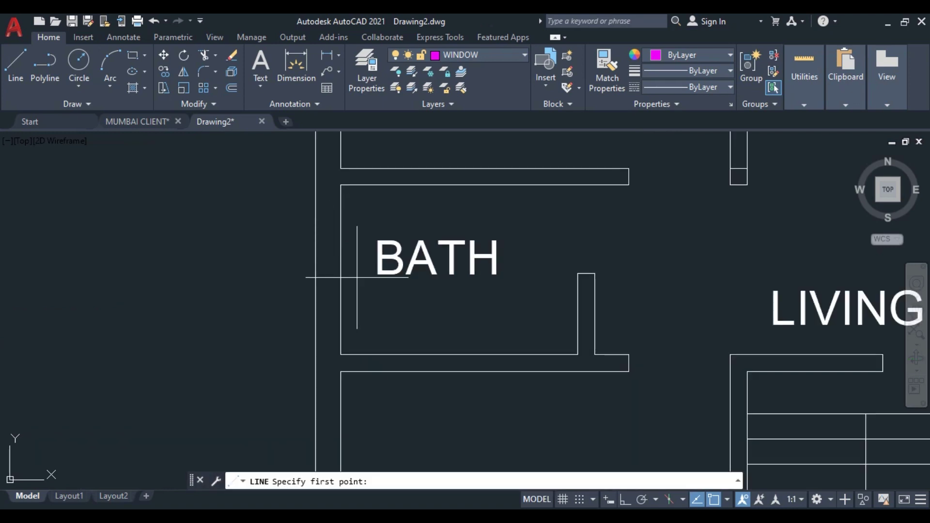
pyautogui.click(341, 269)
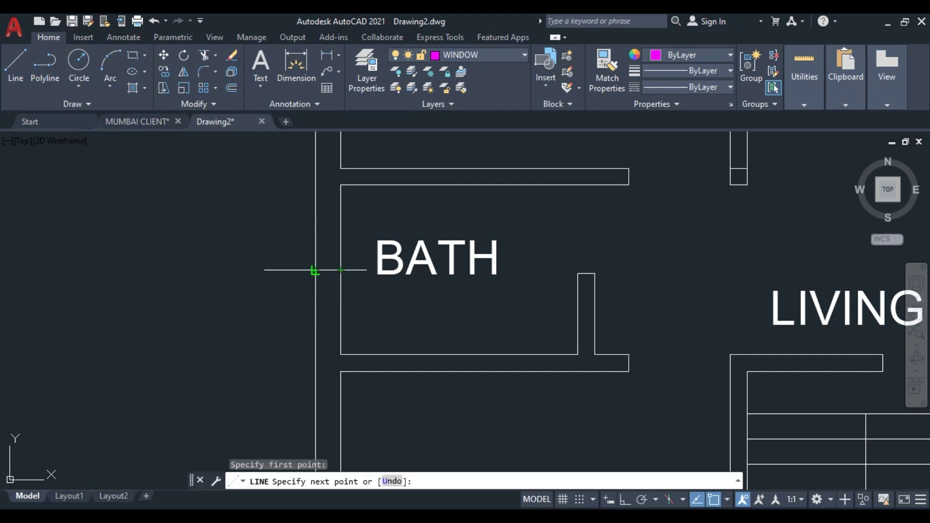
pyautogui.press('Escape')
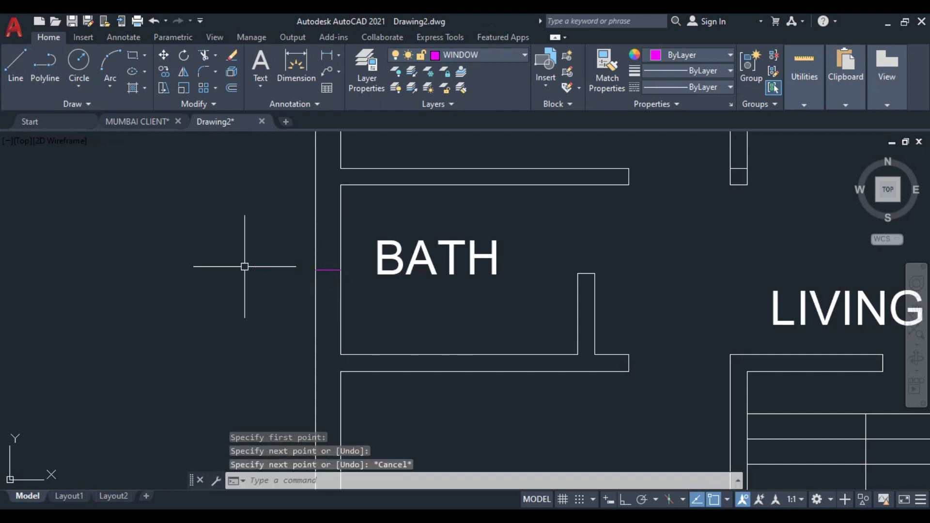
# Offset the short line across the left bath's outer wall by 1' upward and downward.
pyautogui.write('o')
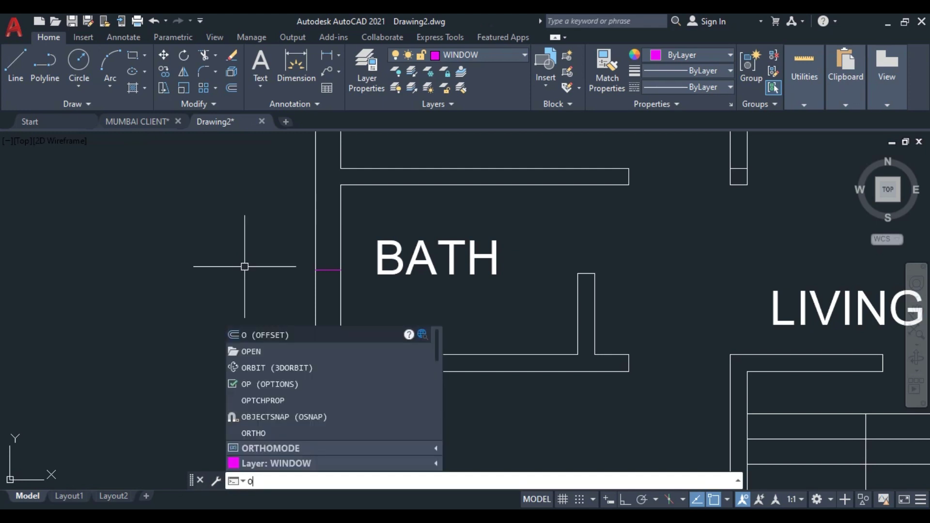
pyautogui.press('Return')
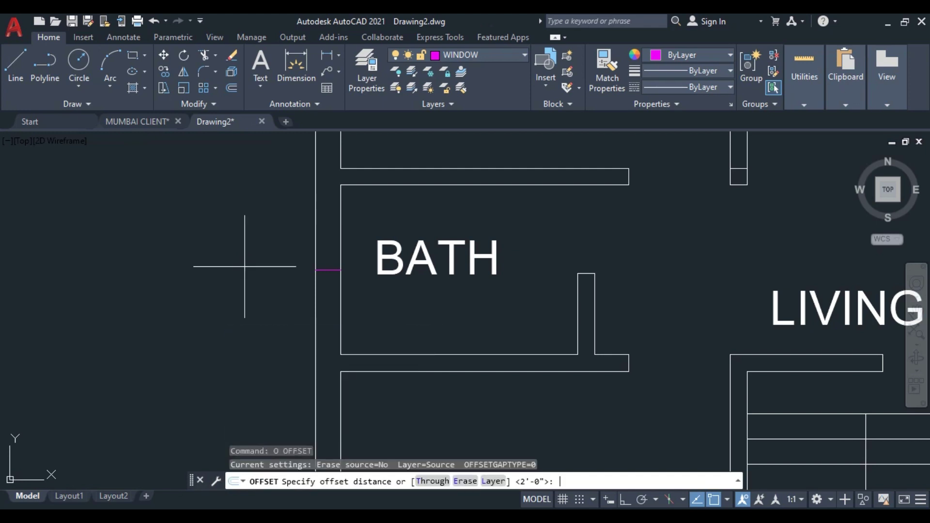
pyautogui.press('Return')
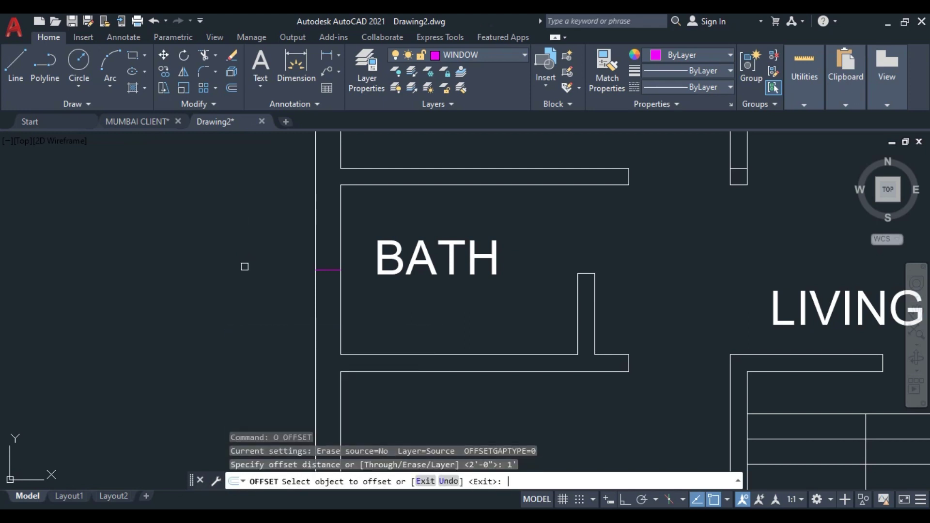
pyautogui.click(331, 271)
pyautogui.click(328, 258)
pyautogui.click(328, 271)
pyautogui.click(329, 287)
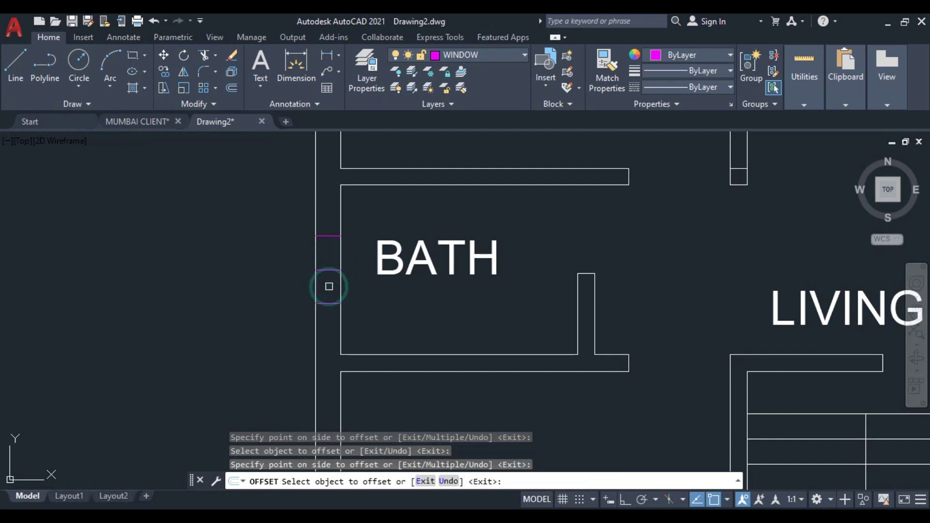
pyautogui.press('Escape')
# Draw a multiline between the midpoints of the left bath's upper and lower window lines and delete the middle line.
pyautogui.write('ML')
pyautogui.press('Return')
pyautogui.scroll(2, 329, 287)
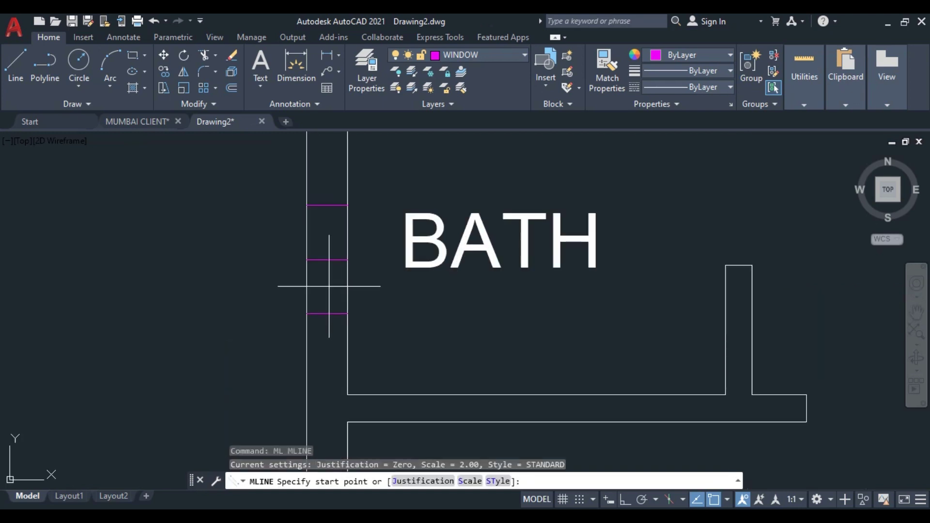
pyautogui.click(326, 206)
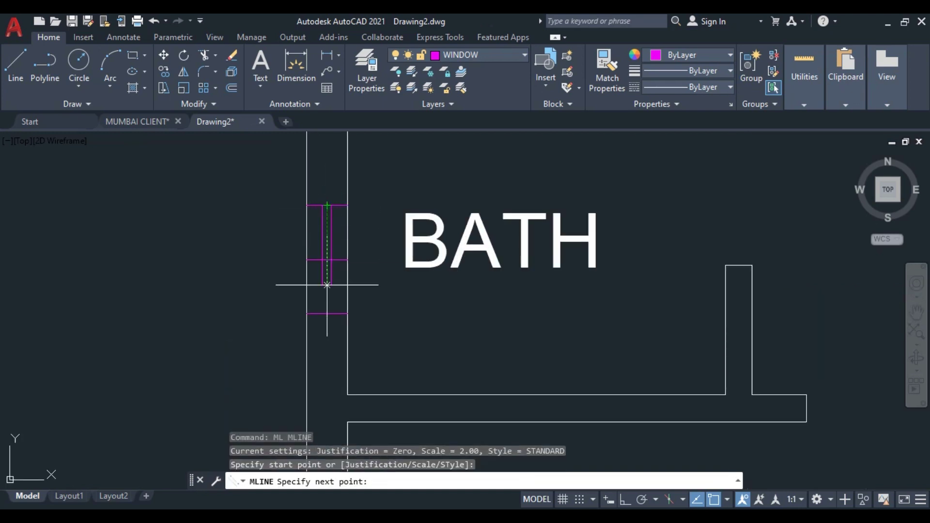
pyautogui.click(327, 313)
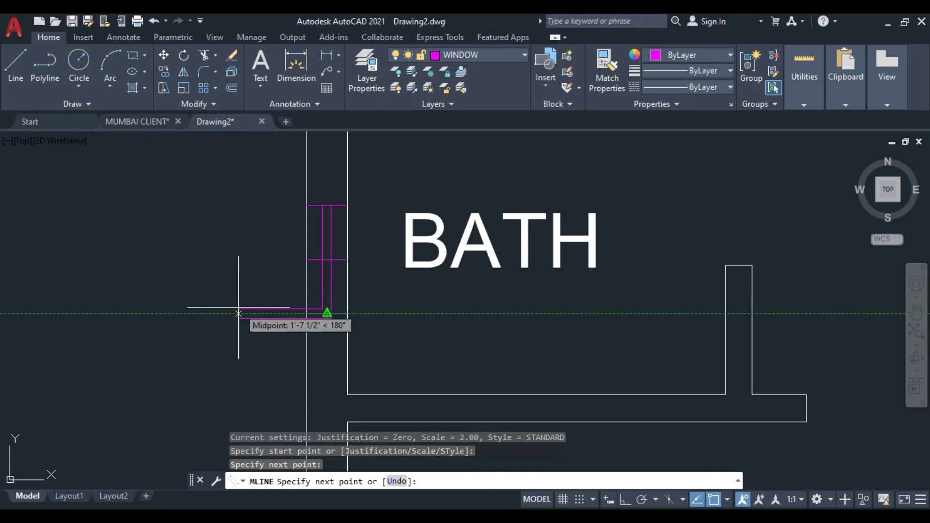
pyautogui.press('Escape')
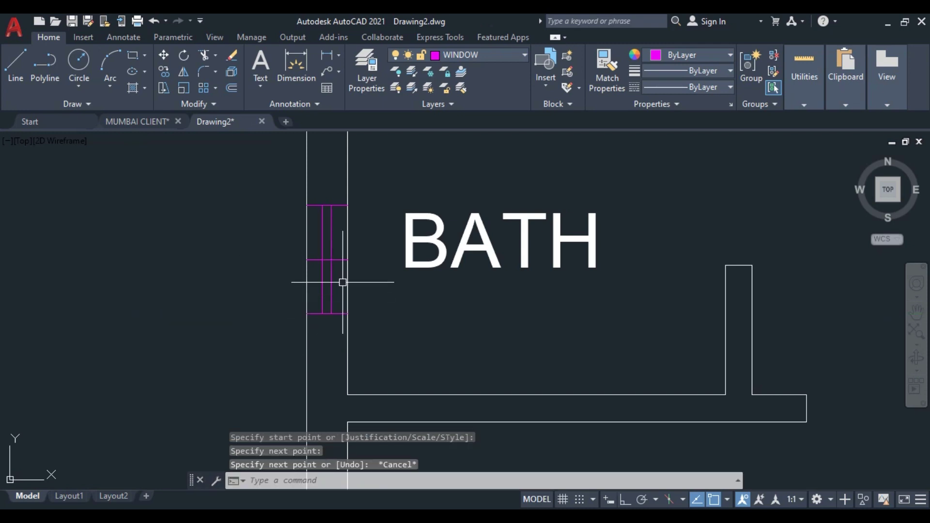
pyautogui.click(337, 258)
pyautogui.press('Delete')
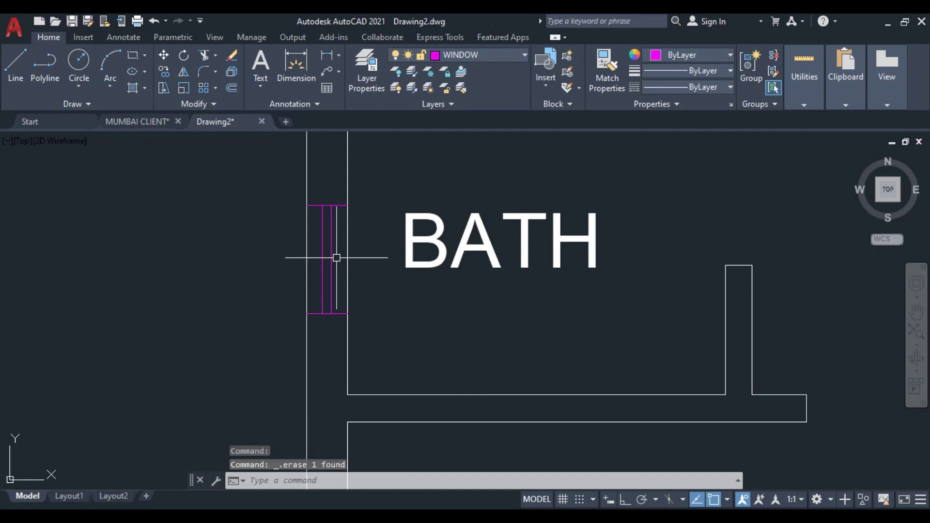
pyautogui.scroll(-10, 417, 250)
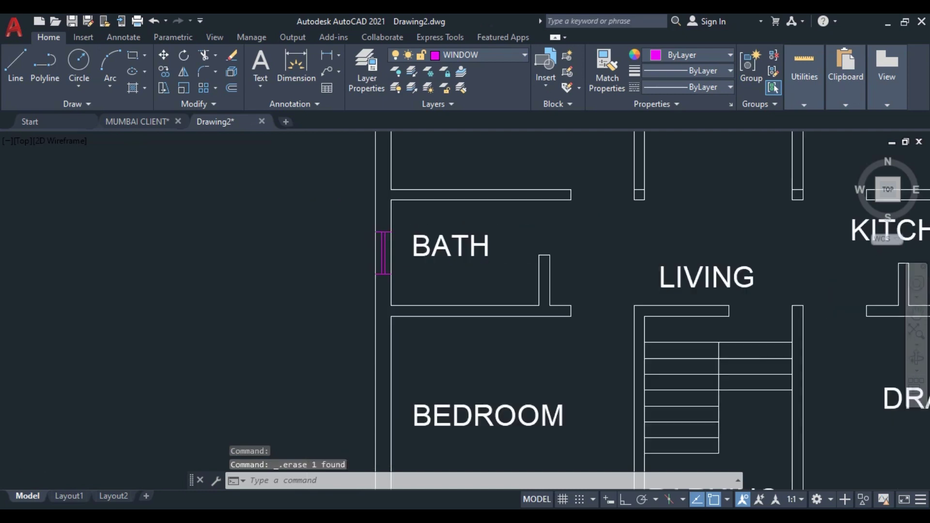
pyautogui.moveTo(503, 257)
pyautogui.mouseDown(button='middle')
pyautogui.moveTo(476, 300)
pyautogui.moveTo(425, 290)
pyautogui.mouseUp(button='middle')
pyautogui.scroll(2, 480, 283)
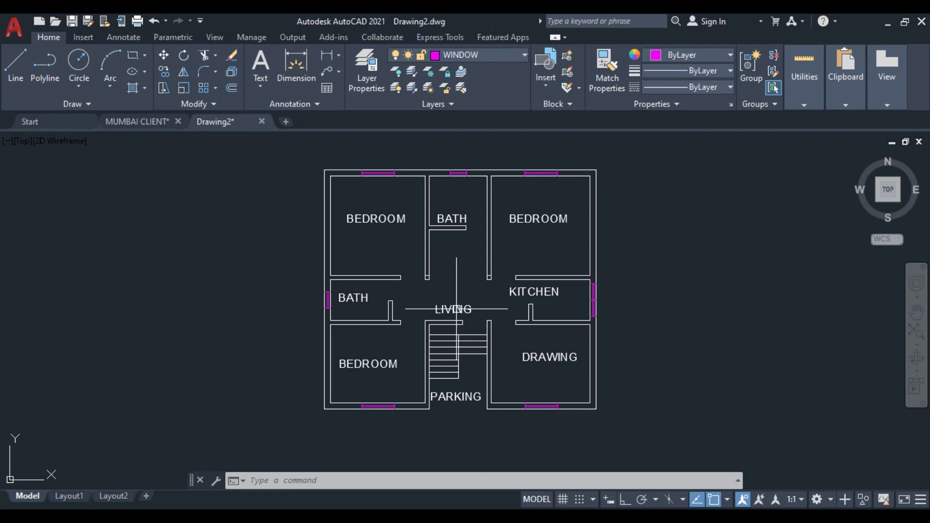
pyautogui.scroll(2, 456, 309)
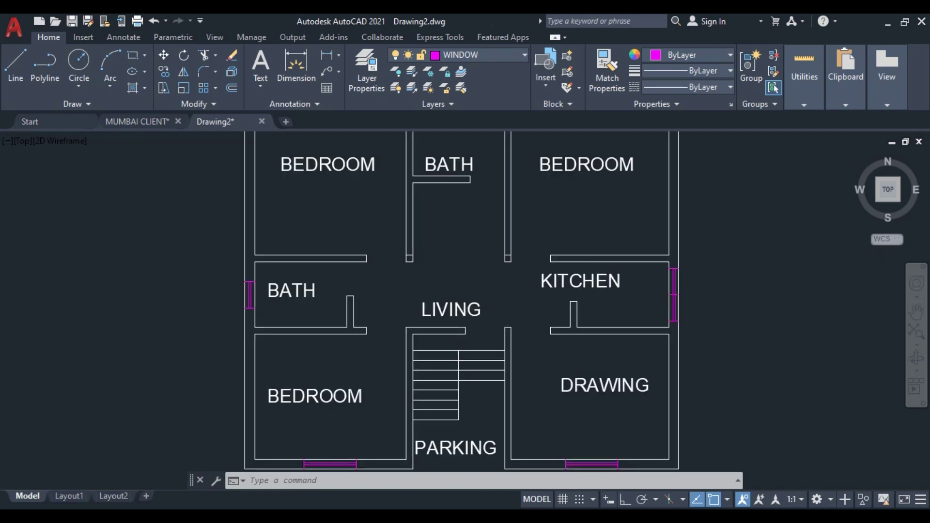
pyautogui.scroll(-2, 456, 308)
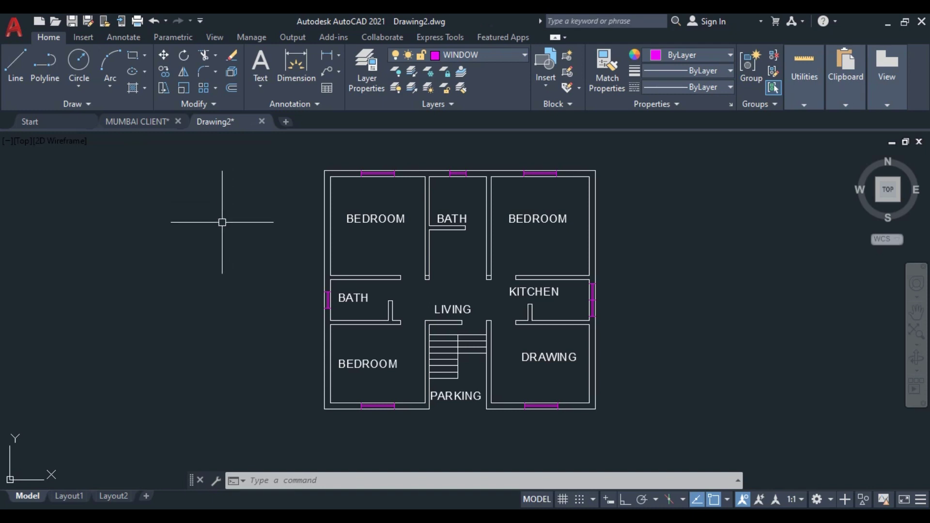
pyautogui.moveTo(480, 300); pyautogui.dragTo(469, 290, button='middle')
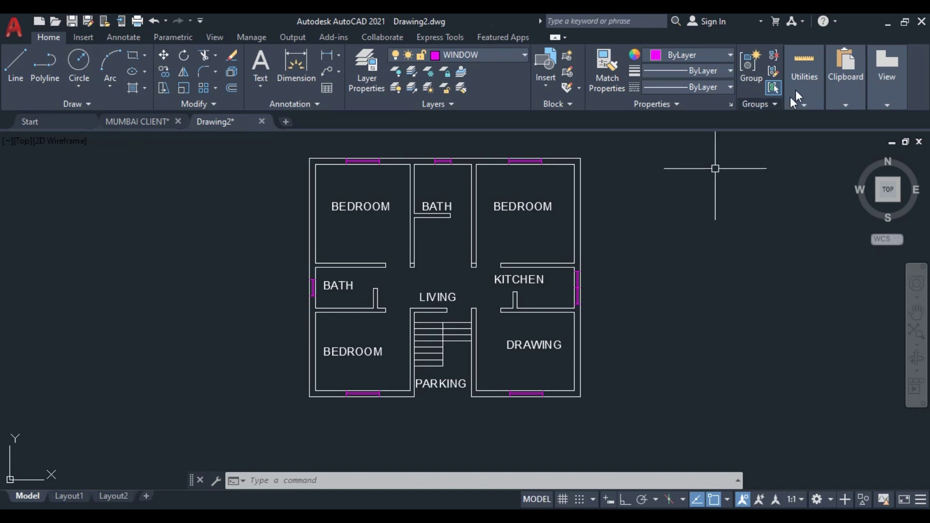
# Measure the inner dimensions of the two upper bedrooms with the Quick measure tool.
pyautogui.click(801, 57)
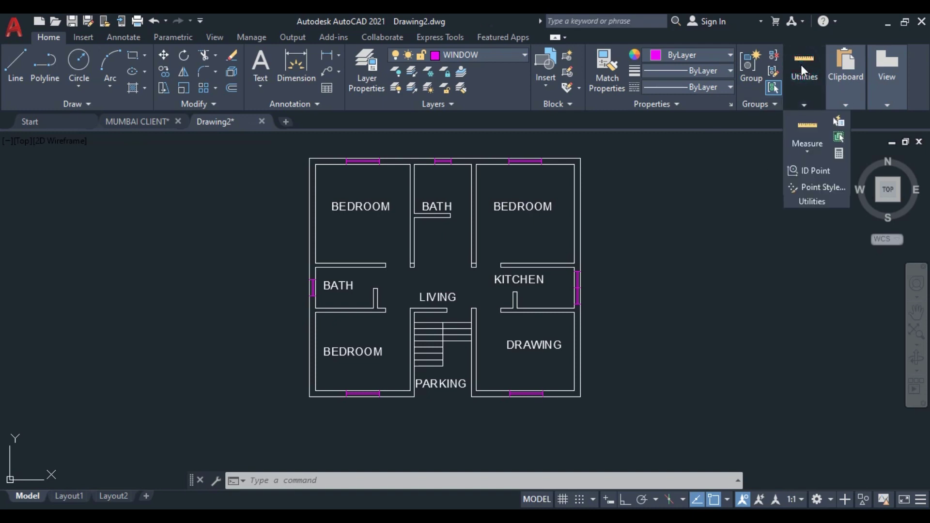
pyautogui.click(806, 129)
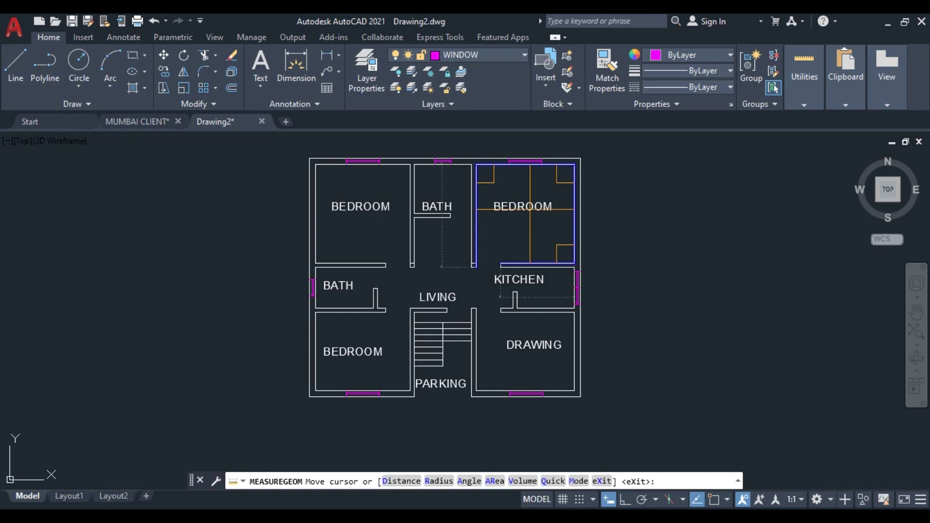
pyautogui.scroll(2, 493, 251)
pyautogui.scroll(2, 493, 251)
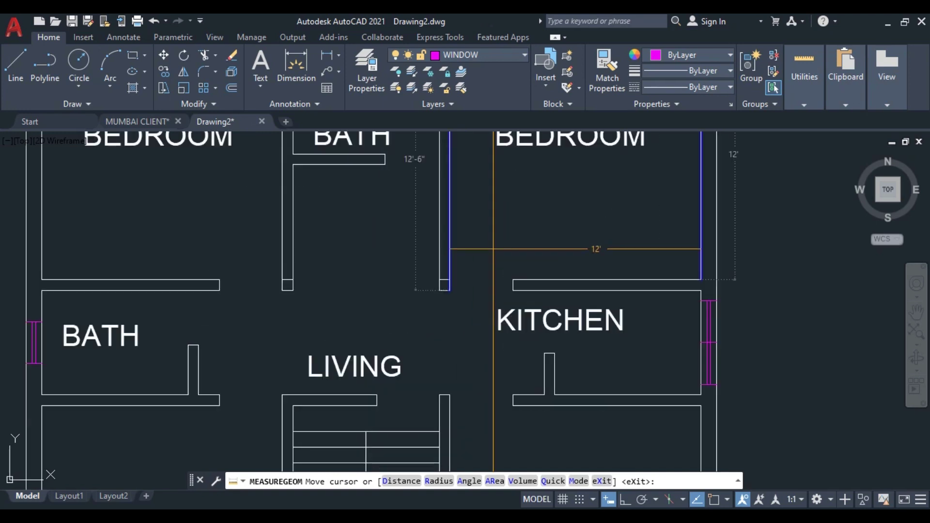
pyautogui.moveTo(553, 233); pyautogui.dragTo(555, 340, button='middle')
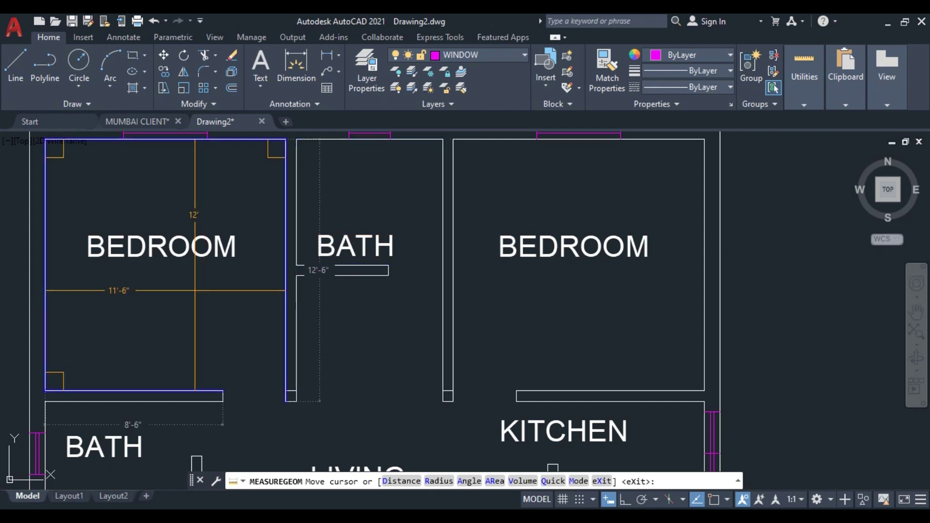
pyautogui.scroll(2, 195, 290)
pyautogui.moveTo(188, 294); pyautogui.dragTo(498, 334, button='middle')
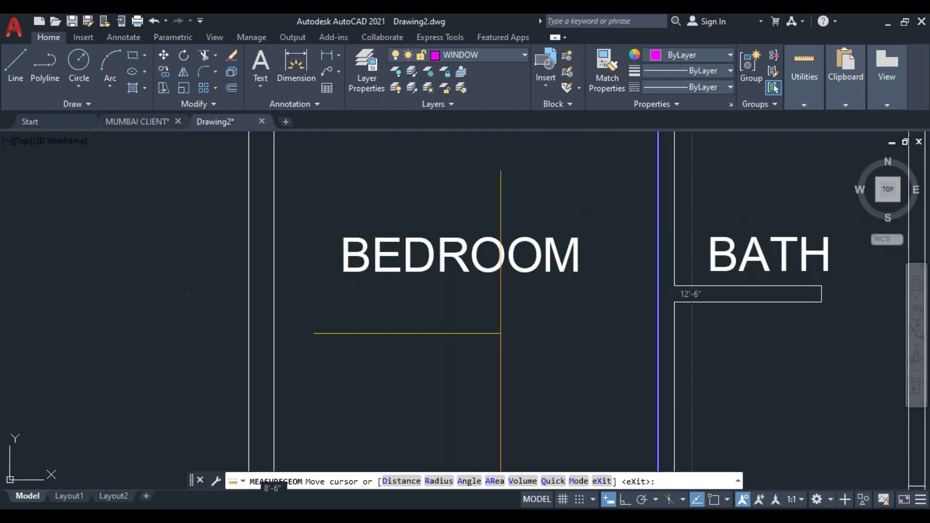
pyautogui.scroll(-2, 468, 333)
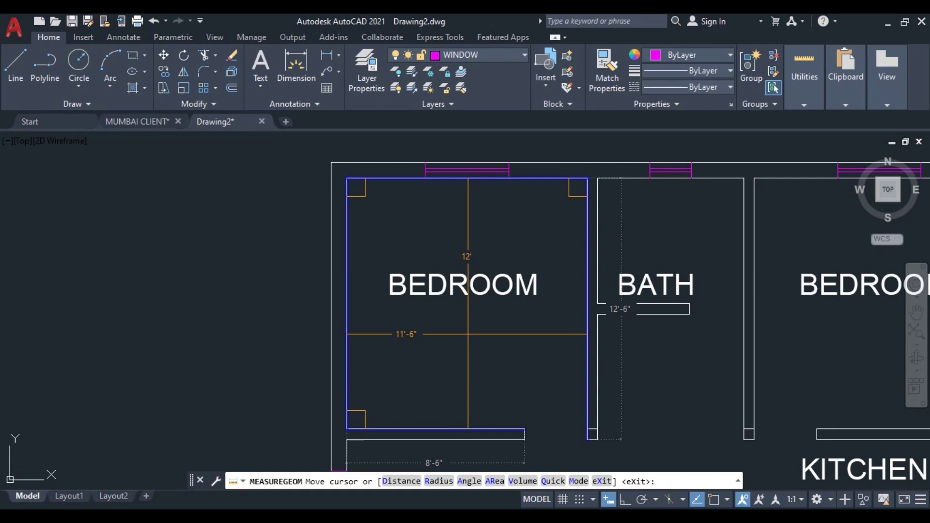
# Quick-measure the inner dimensions of the left bath, the lower bedroom and the drawing room.
pyautogui.scroll(-6, 468, 334)
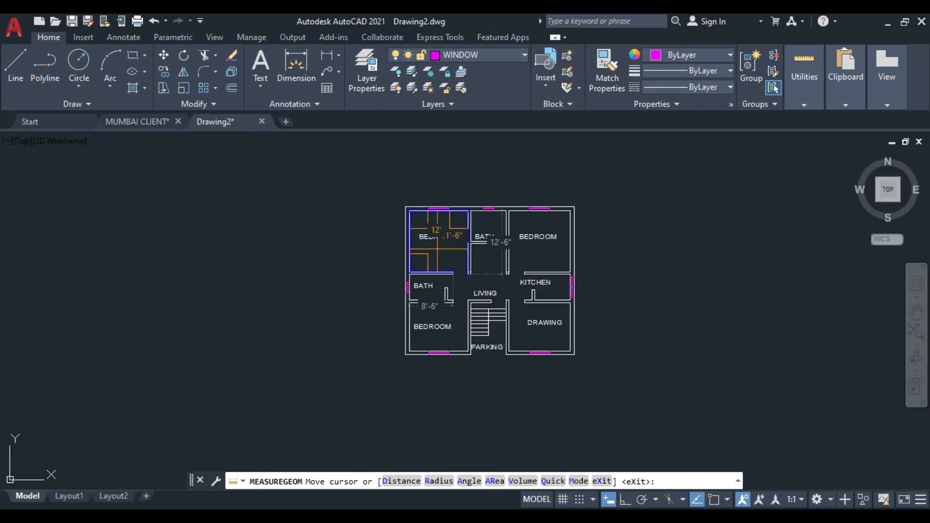
pyautogui.scroll(6, 428, 294)
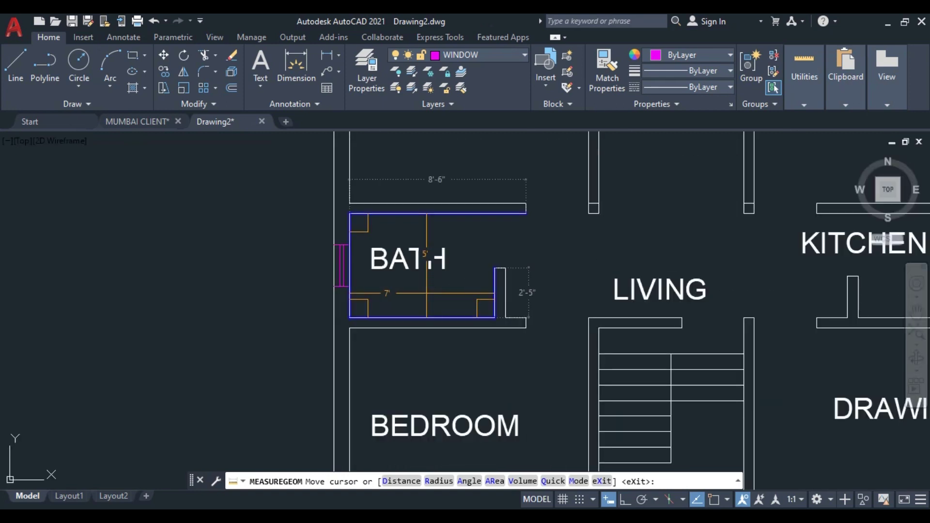
pyautogui.scroll(-2, 426, 293)
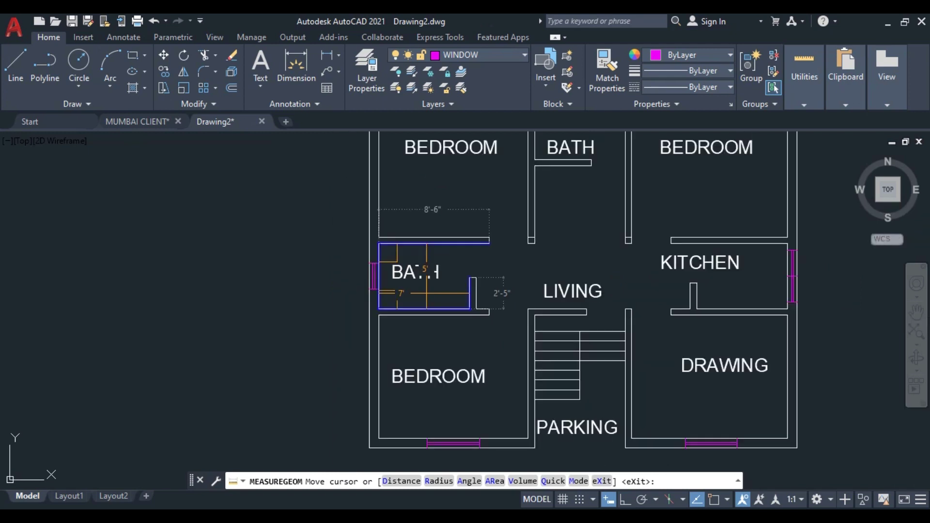
pyautogui.scroll(2, 444, 382)
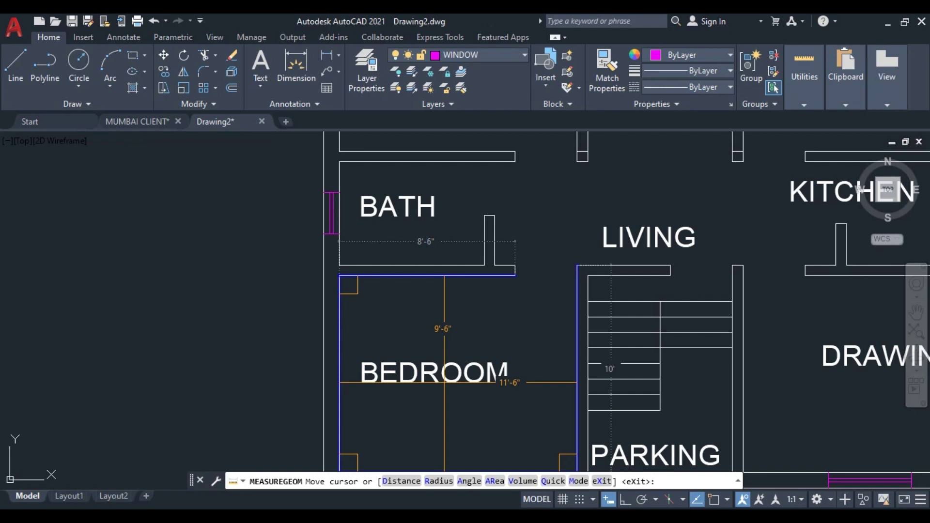
pyautogui.scroll(-2, 444, 382)
pyautogui.moveTo(441, 380); pyautogui.dragTo(358, 353, button='middle')
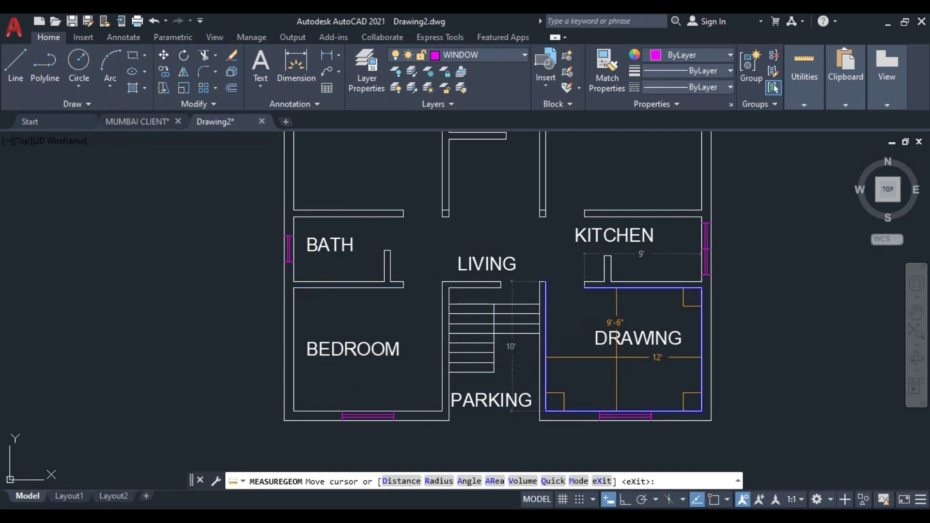
pyautogui.press('Escape')
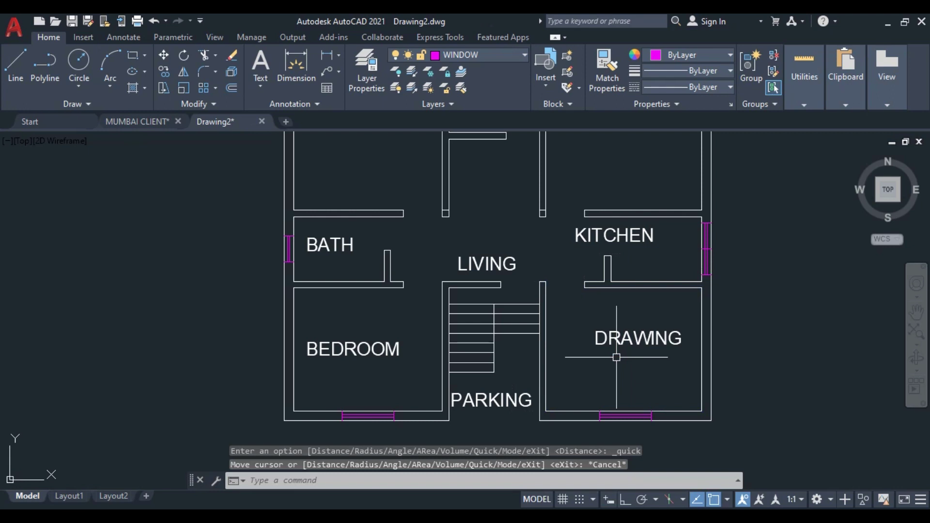
# Trim the short cross lines near the lower ends of the two vertical walls above the living area.
pyautogui.scroll(-4, 523, 285)
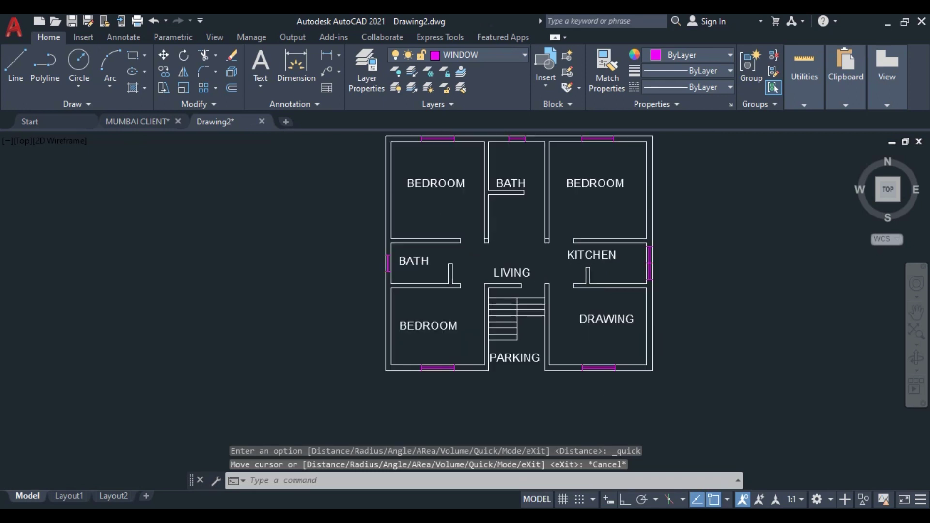
pyautogui.scroll(2, 523, 286)
pyautogui.scroll(5, 528, 284)
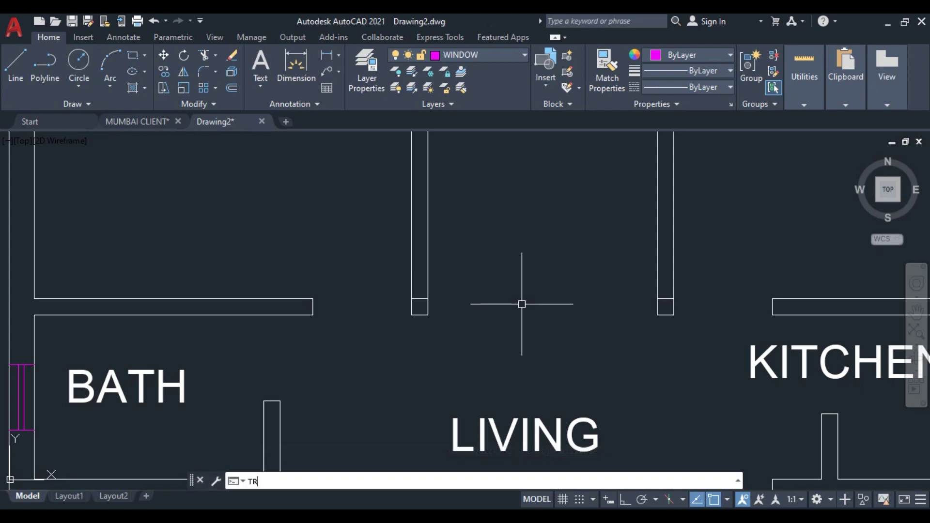
pyautogui.press('Return')
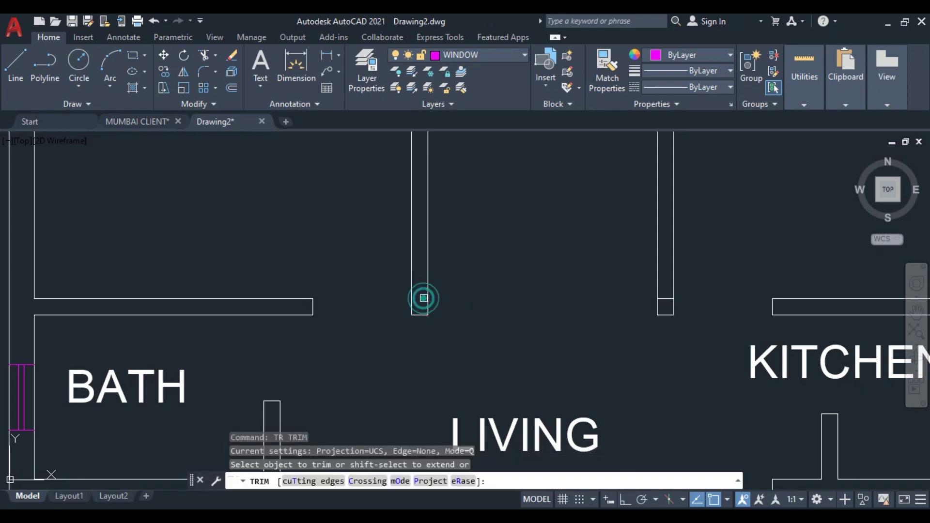
pyautogui.click(421, 298)
pyautogui.click(665, 297)
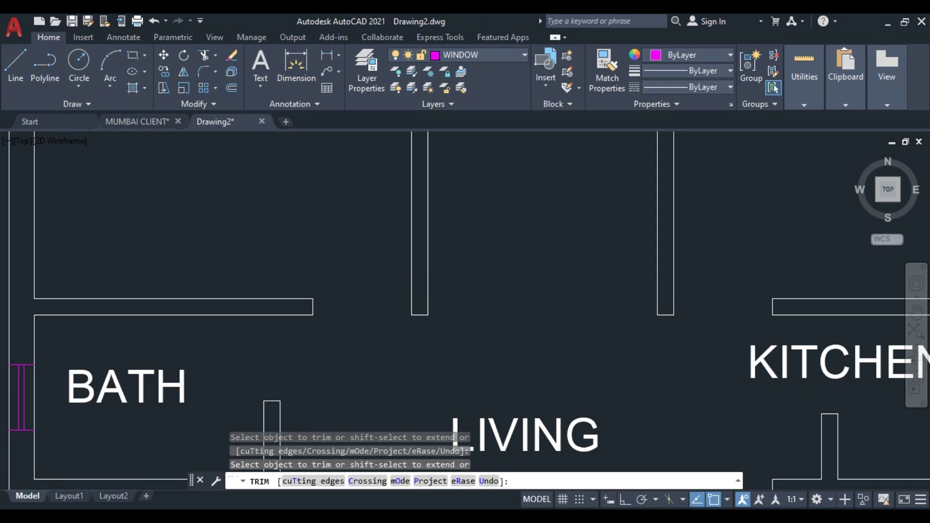
pyautogui.scroll(-5, 588, 266)
pyautogui.moveTo(588, 266); pyautogui.dragTo(551, 246, button='middle')
pyautogui.rightClick(554, 246)
pyautogui.click(588, 255)
pyautogui.moveTo(685, 306); pyautogui.dragTo(640, 335, button='middle')
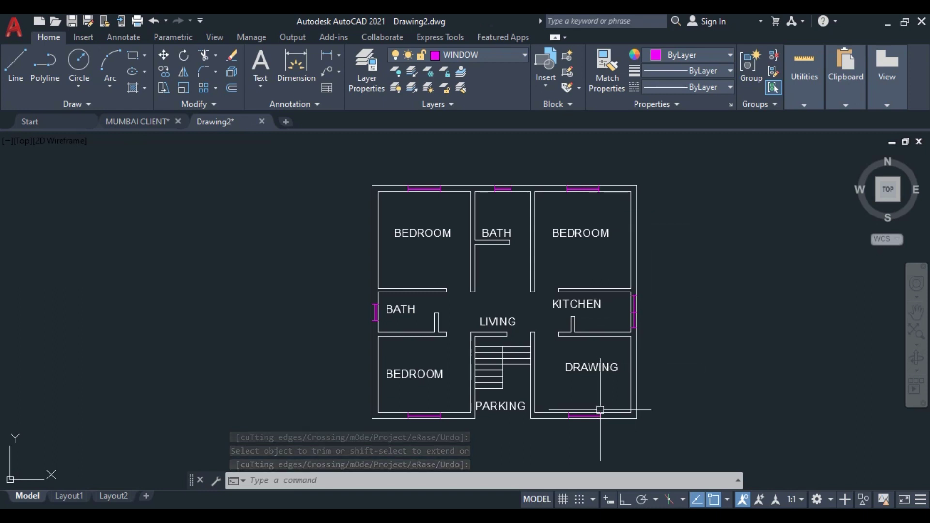
# Delete the middle horizontal line of the window in the kitchen's outer wall.
pyautogui.scroll(4, 602, 411)
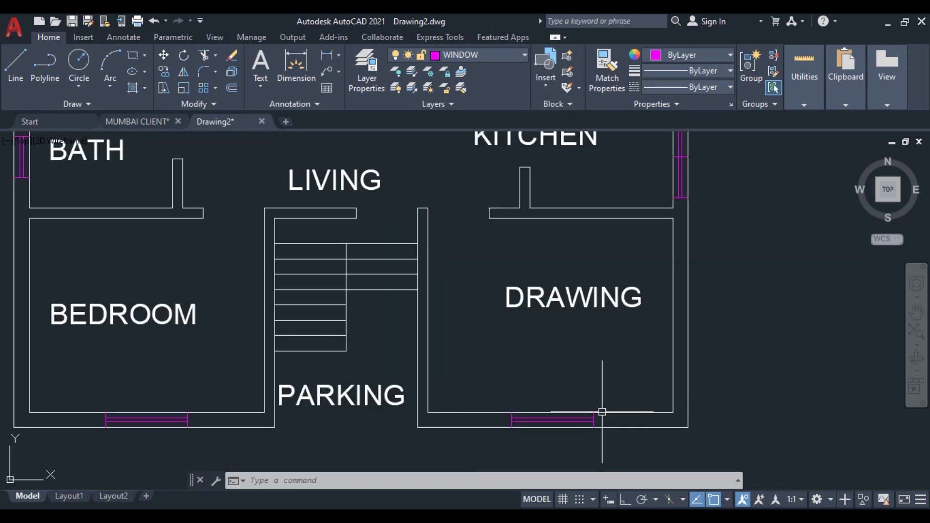
pyautogui.moveTo(602, 411); pyautogui.dragTo(608, 439, button='middle')
pyautogui.moveTo(656, 328); pyautogui.dragTo(657, 398, button='middle')
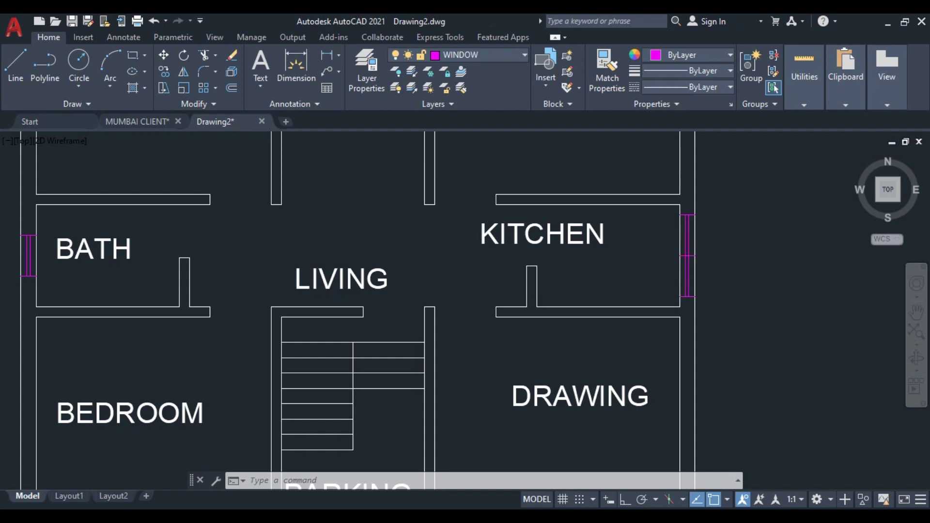
pyautogui.scroll(2, 699, 257)
pyautogui.scroll(2, 701, 256)
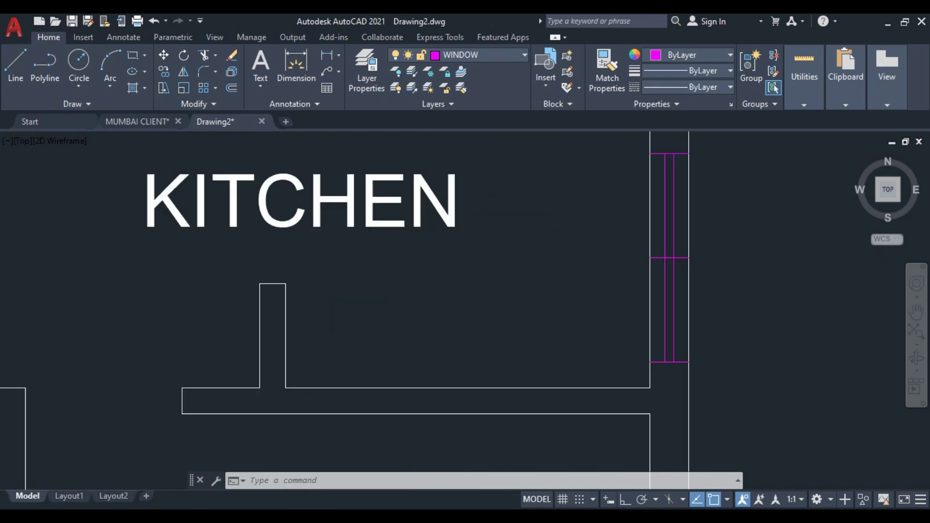
pyautogui.scroll(4, 678, 262)
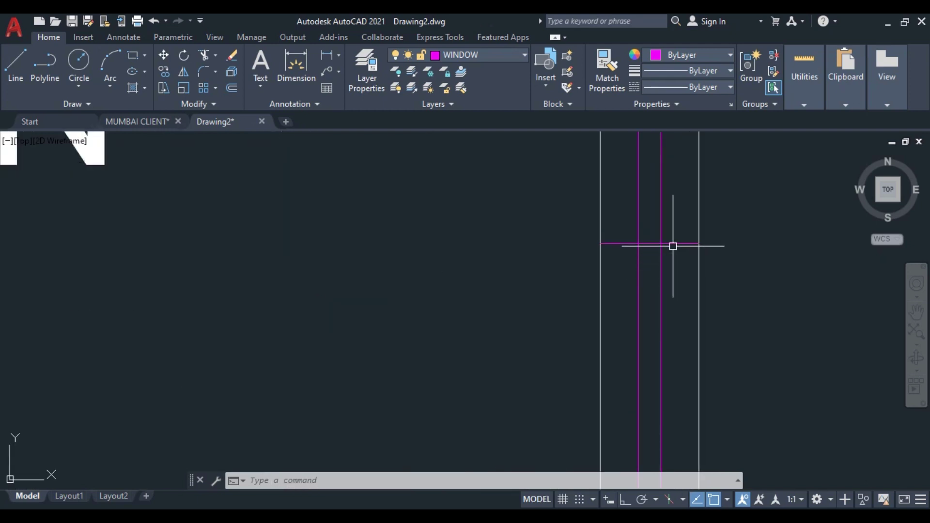
pyautogui.click(672, 247)
pyautogui.press('Delete')
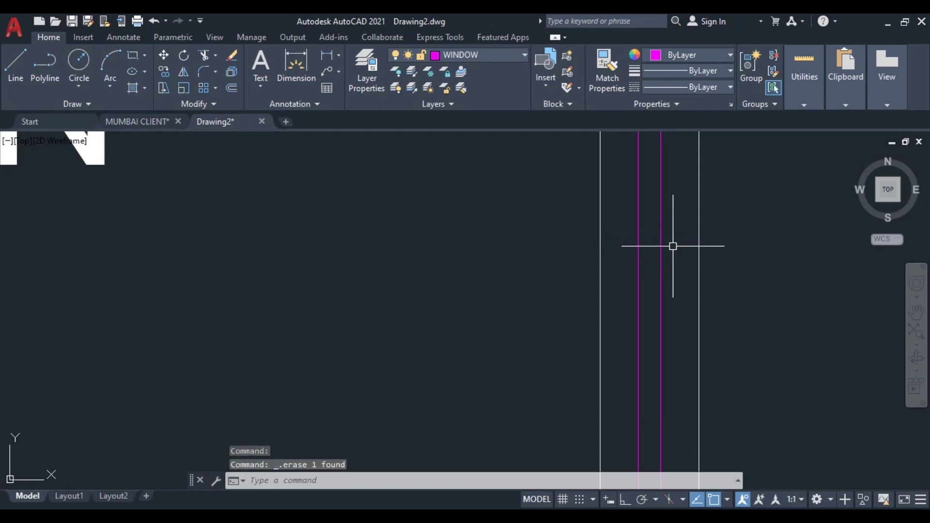
pyautogui.scroll(-5, 673, 246)
pyautogui.moveTo(671, 246); pyautogui.dragTo(650, 305, button='middle')
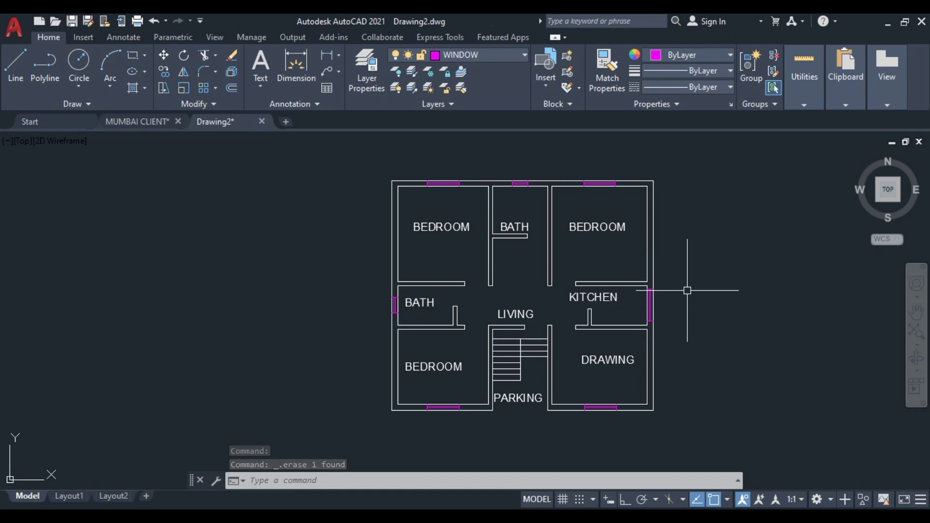